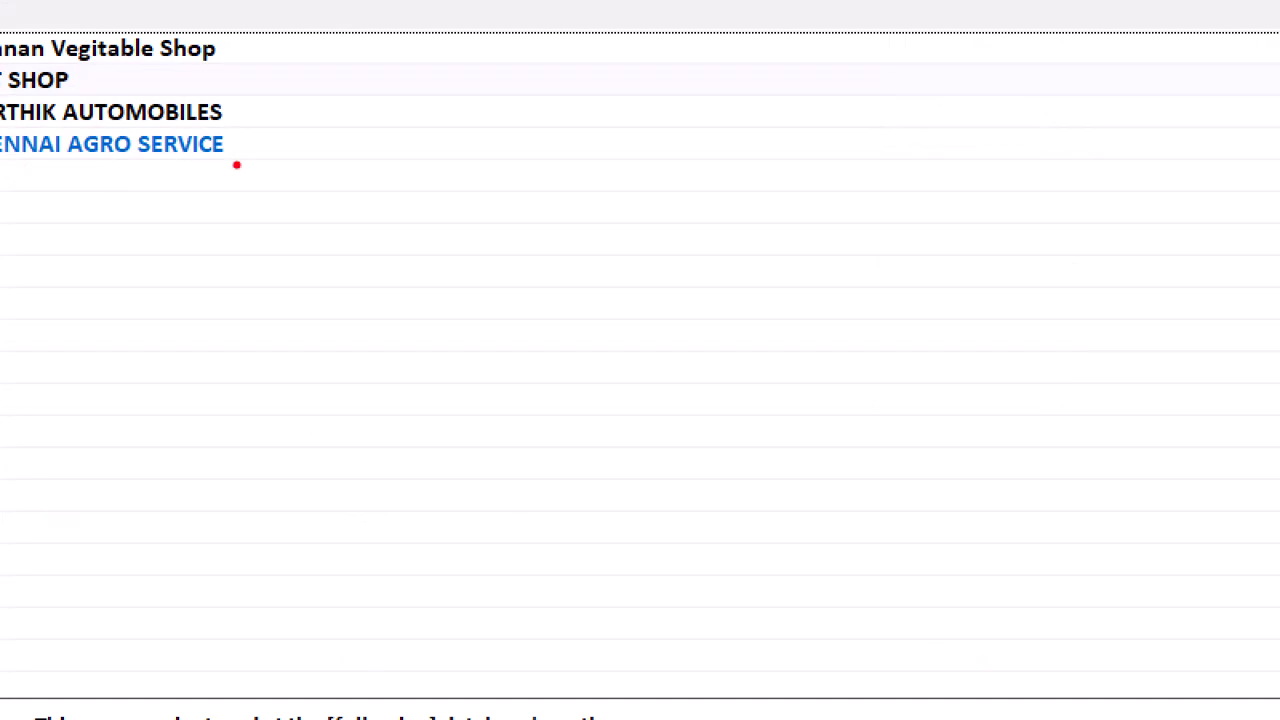
Step: Open CHENNAI AGRO SERVICE, log in with the user name and password, and refresh the dashboard
left_click(127, 156)
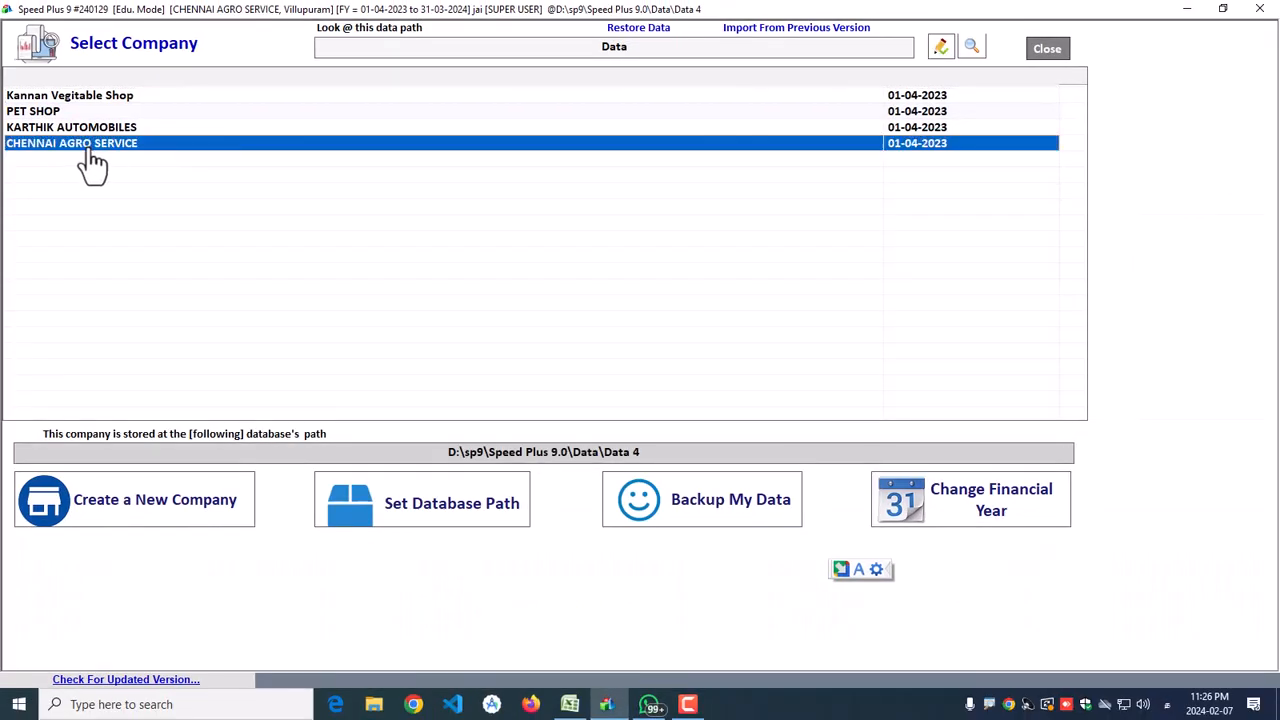
double_click(86, 152)
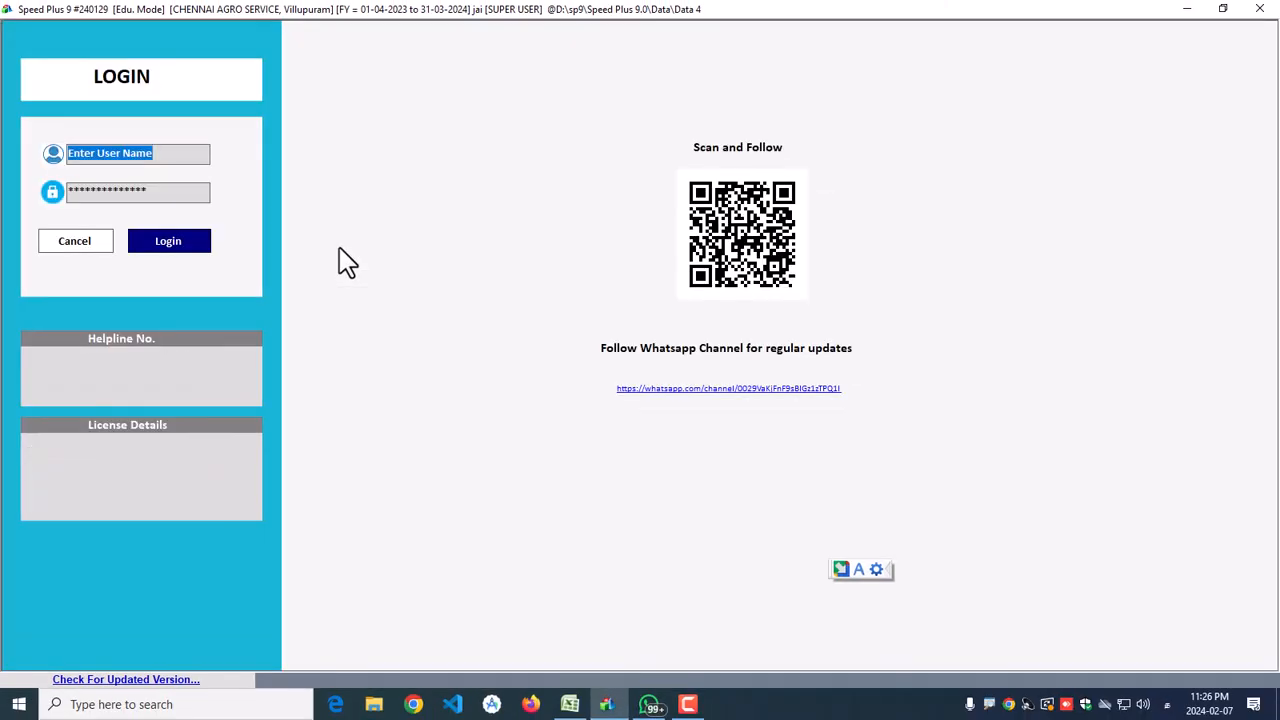
type("jai")
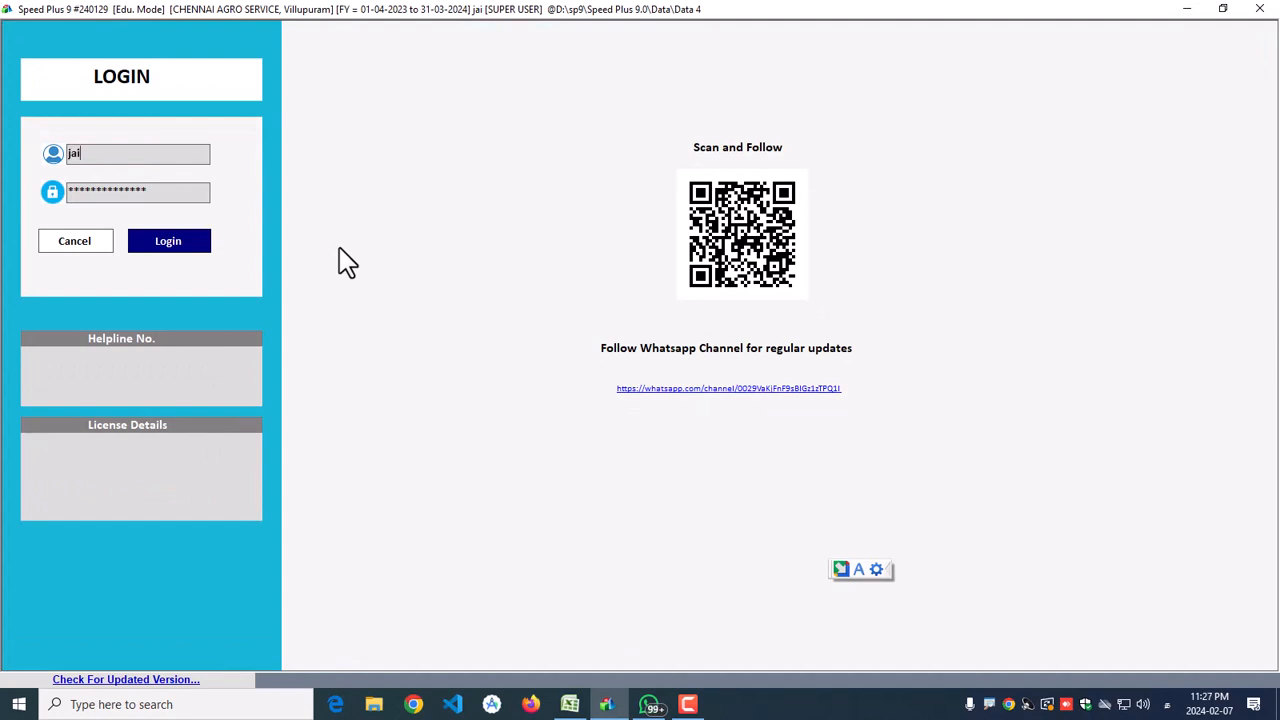
key("Return")
type("*")
key("Return")
key("Return")
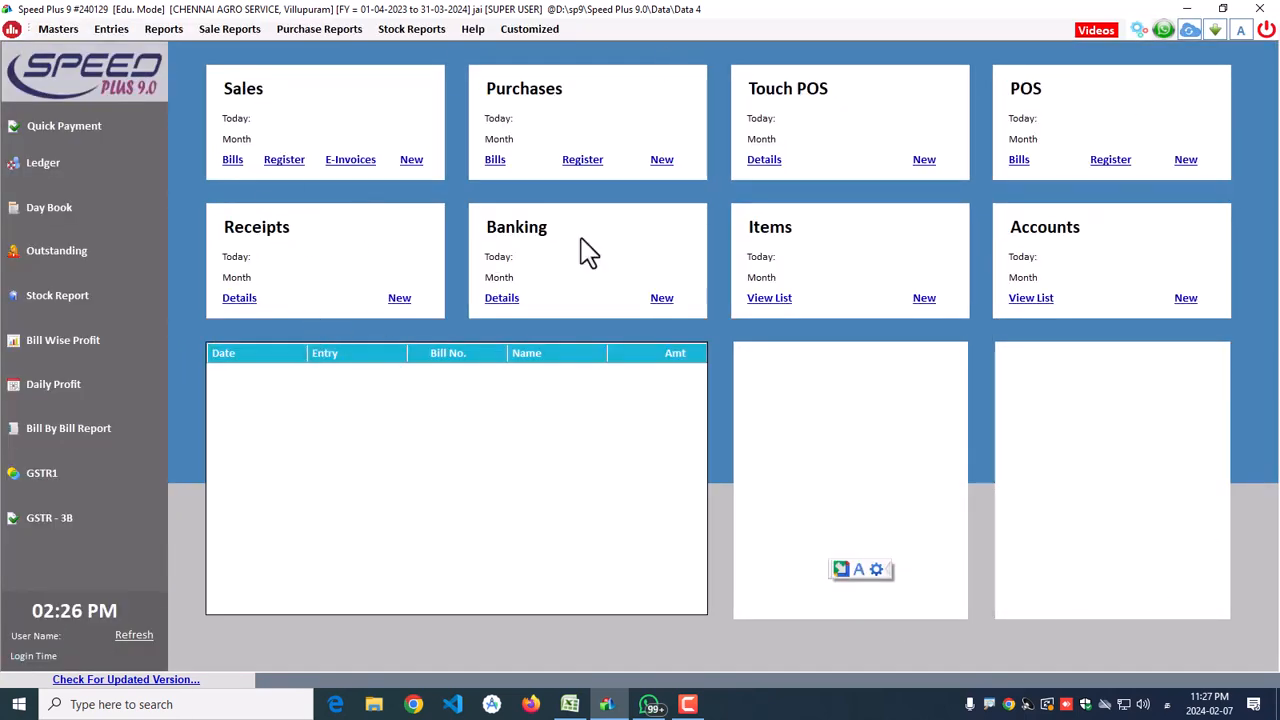
left_click(134, 634)
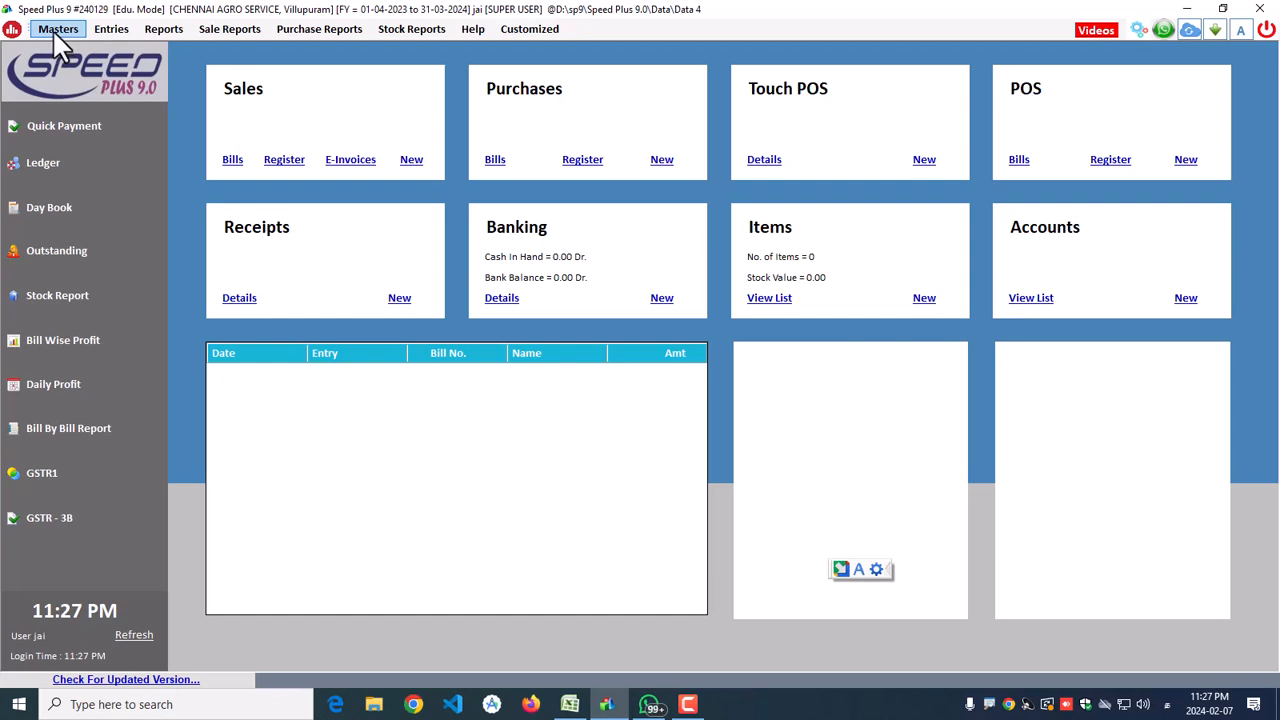
Step: Open Masters > Items to show the List of Items
left_click(55, 30)
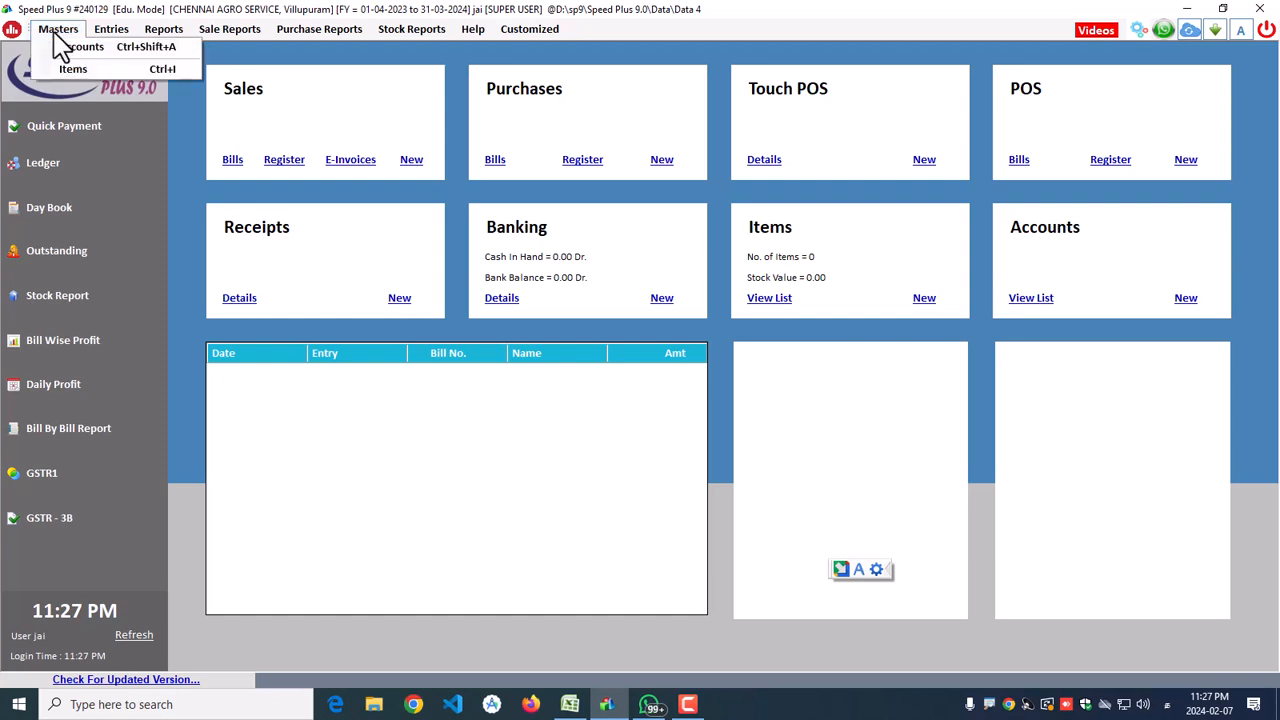
left_click(111, 71)
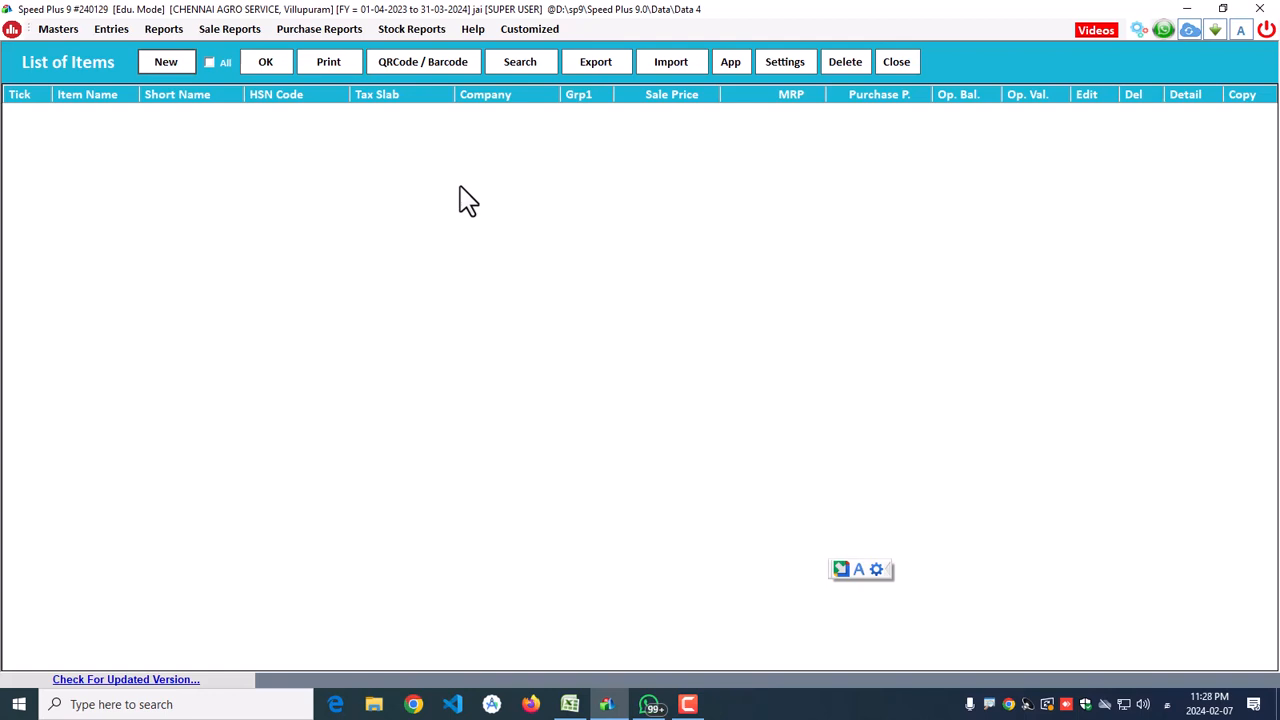
Step: In the Subitem Master, set one sub item named Batch
left_click(786, 68)
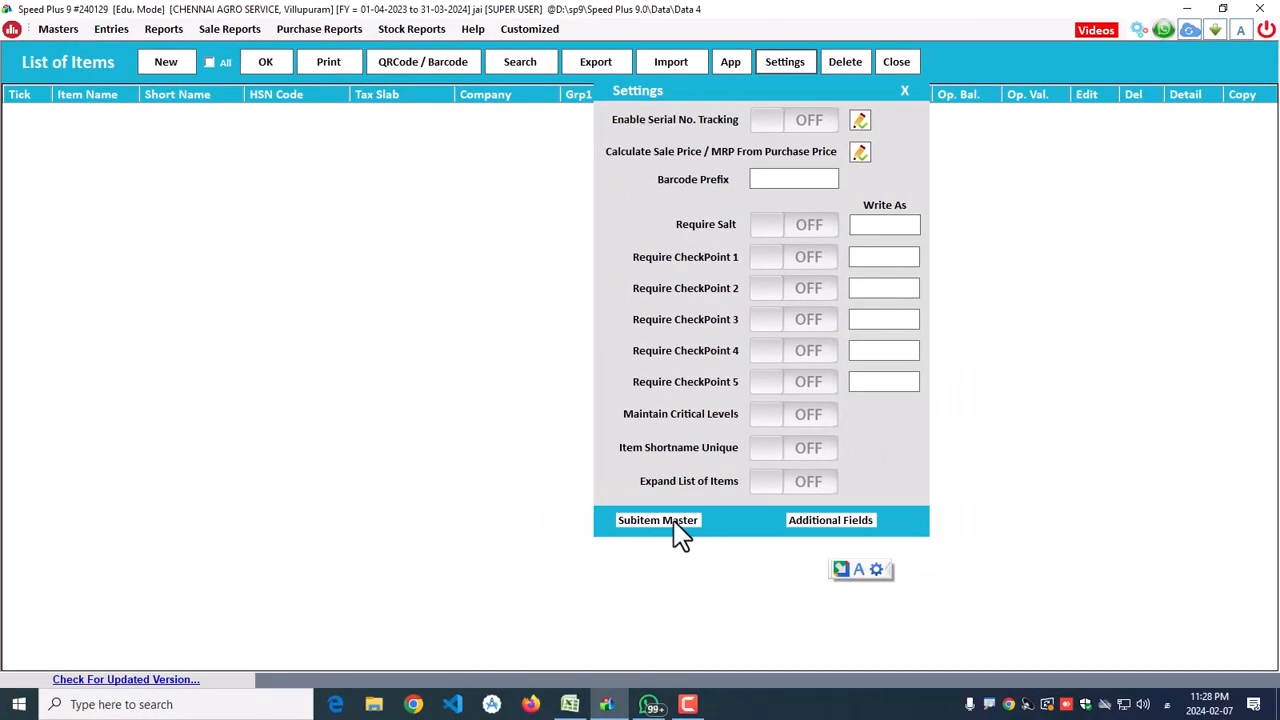
left_click(683, 547)
left_click(612, 284)
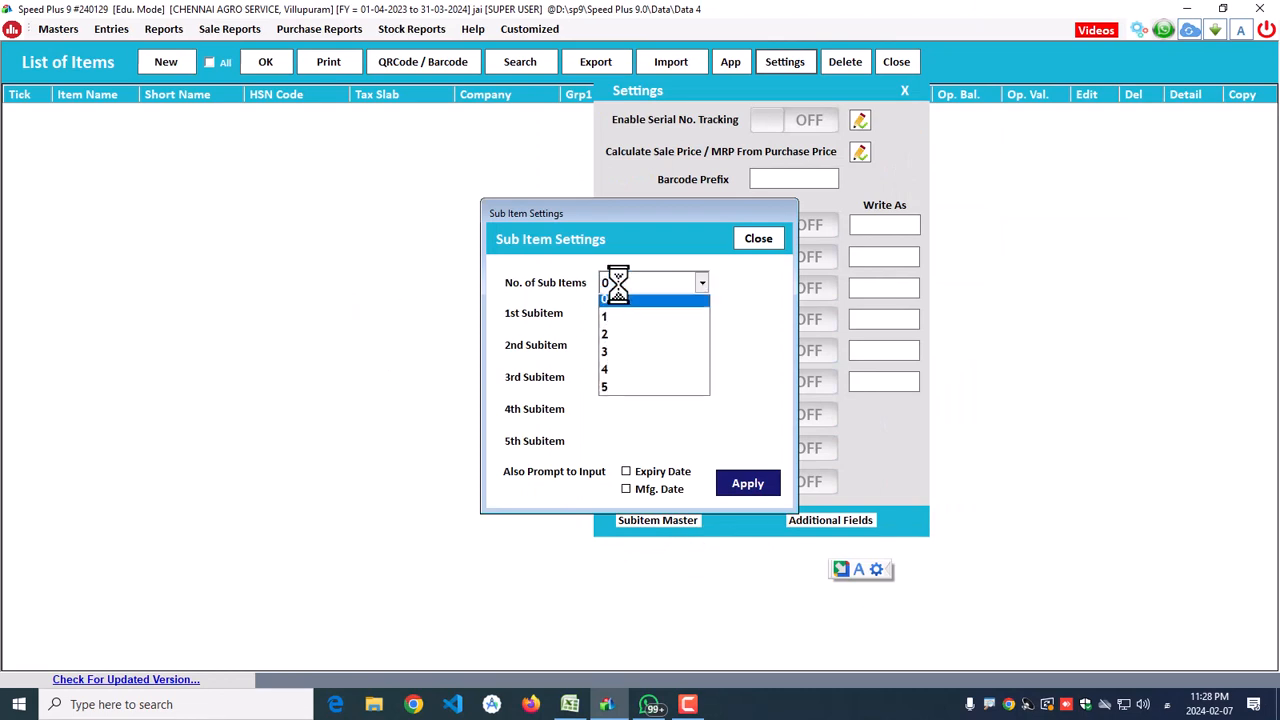
left_click(615, 316)
left_click(619, 316)
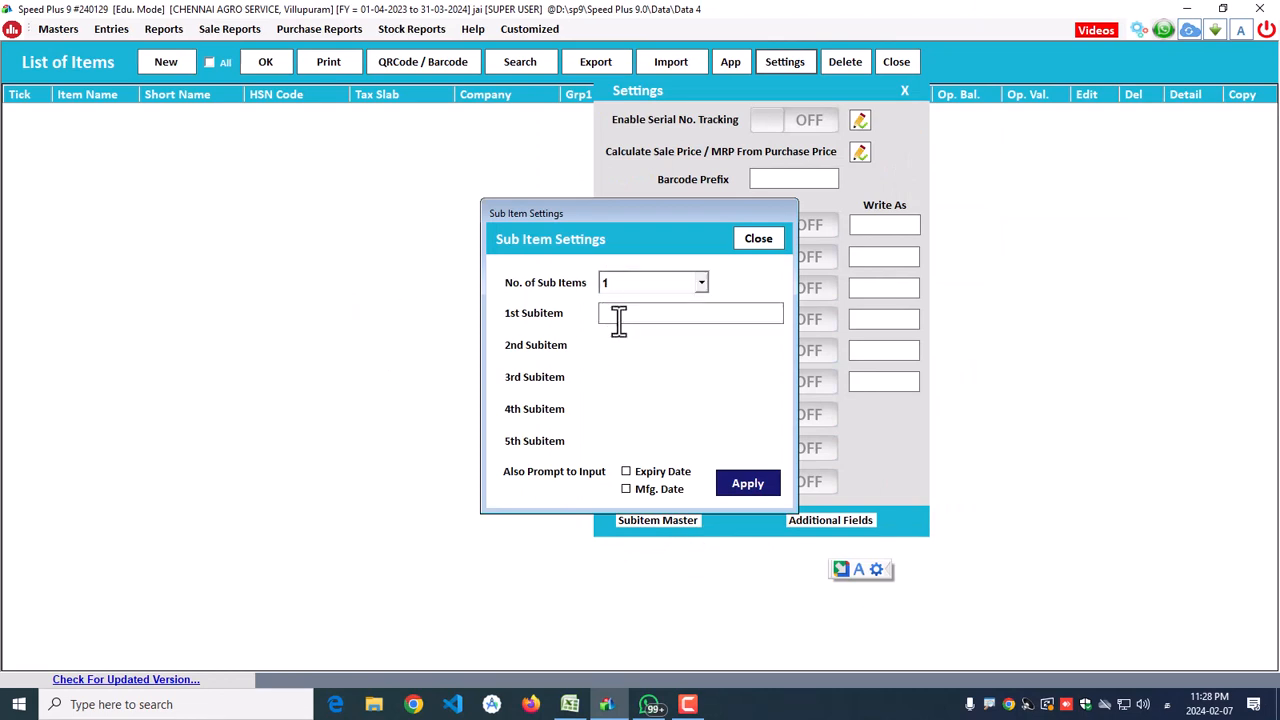
type("Batch")
Step: Also prompt for Expiry Date and Mfg. Date, then apply the sub item settings
left_click(627, 472)
left_click(622, 488)
left_click_drag(674, 312, 728, 314)
left_click(760, 487)
left_click(689, 403)
left_click(758, 238)
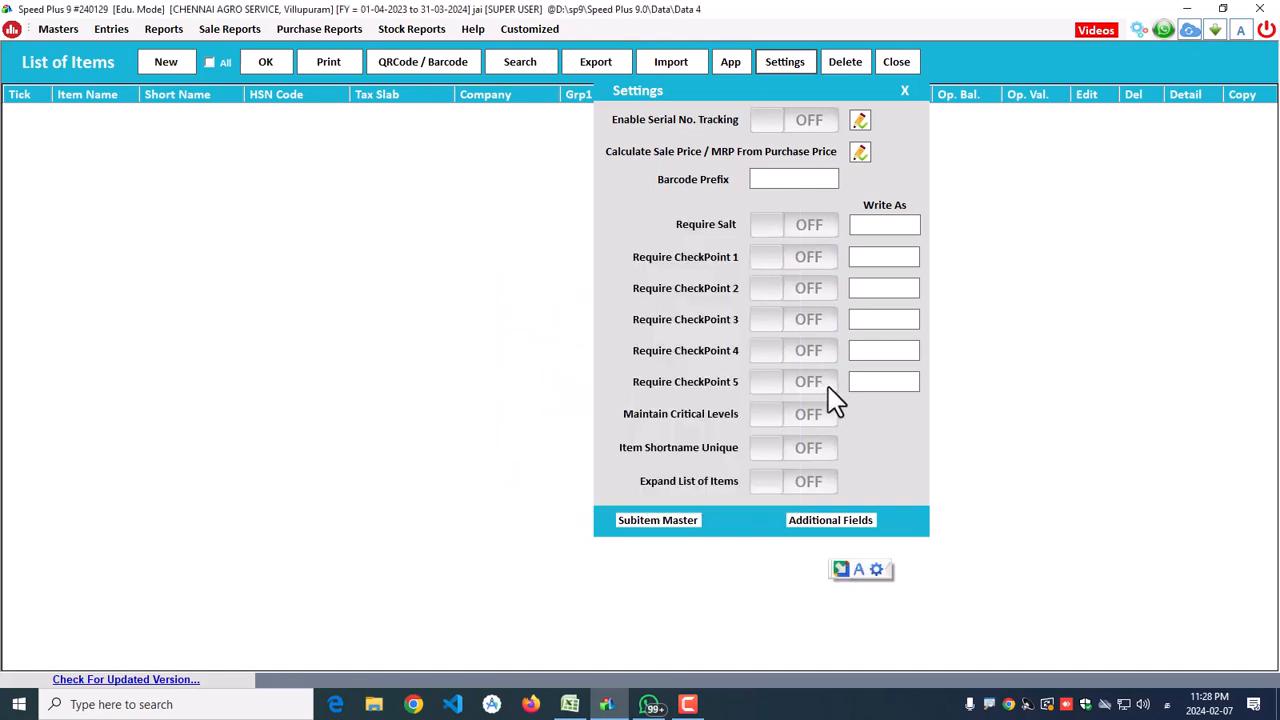
Step: Set the barcode prefix to CAS
left_click(785, 180)
type("CAS")
left_click_drag(791, 180, 740, 182)
Step: Calculate sale price and MRP as purchase price plus 10%
left_click(859, 154)
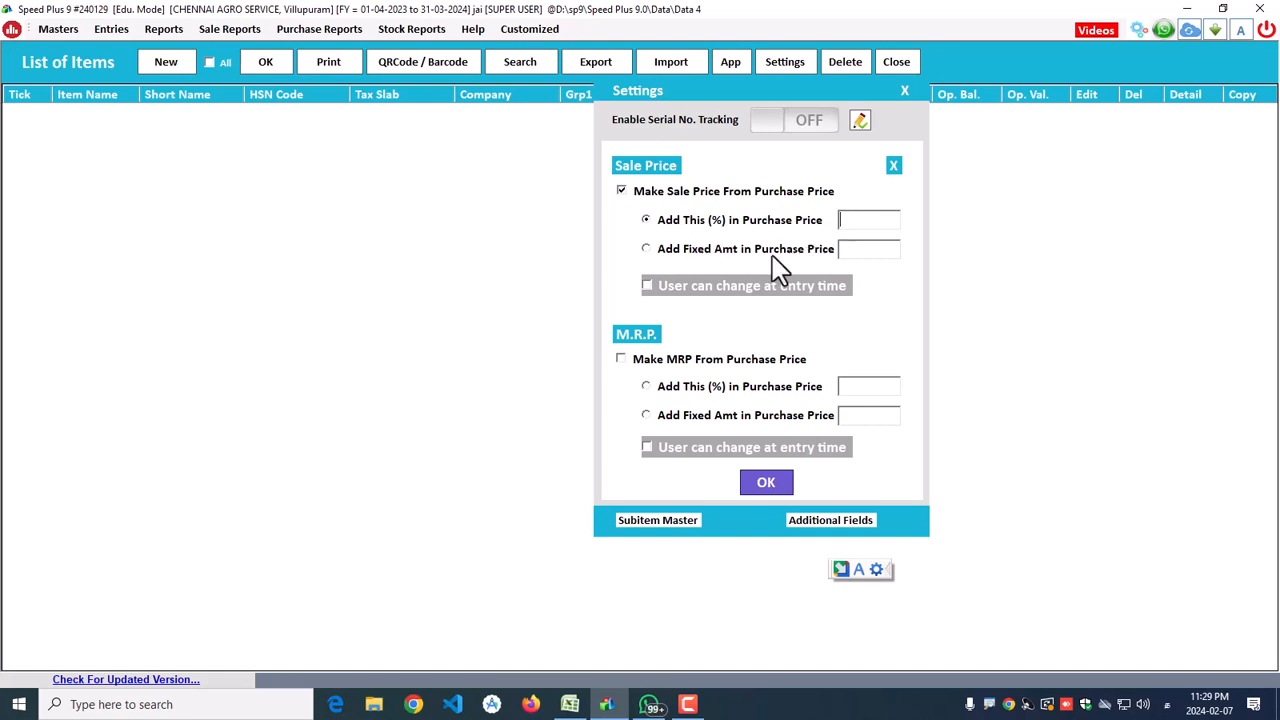
left_click(646, 360)
left_click(845, 220)
left_click(661, 388)
left_click(850, 222)
type("10")
left_click(755, 485)
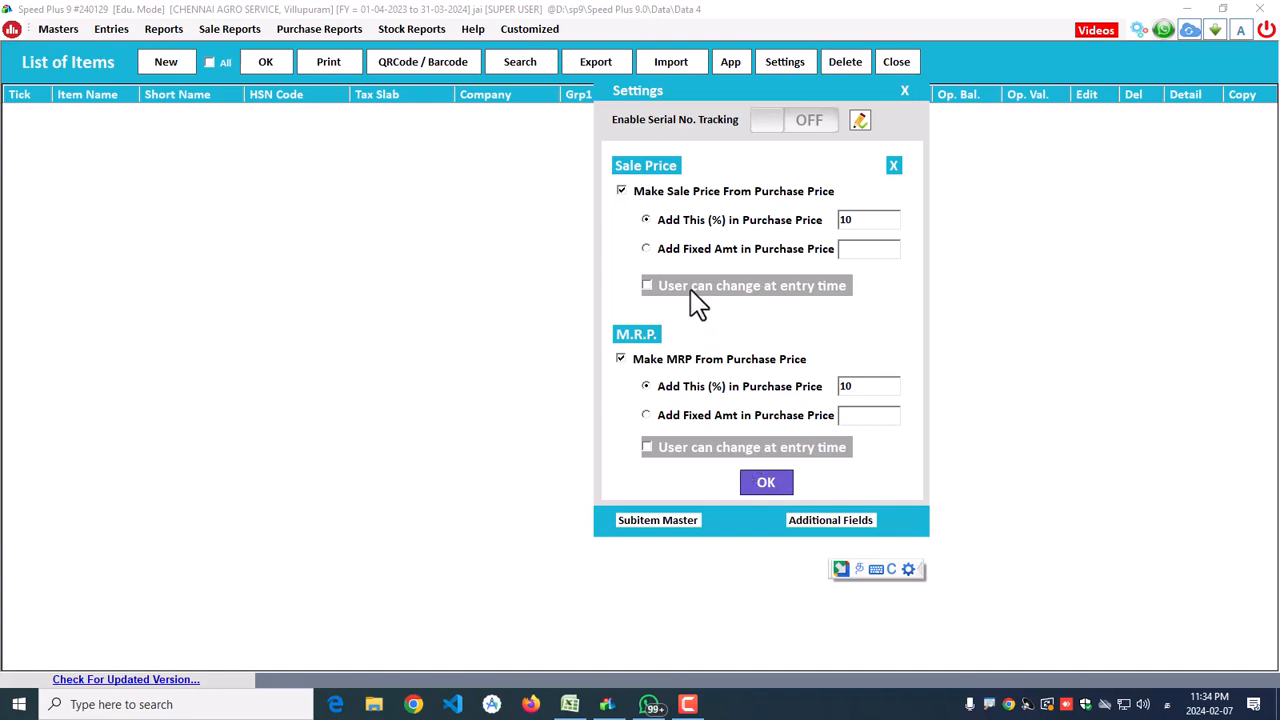
left_click(768, 480)
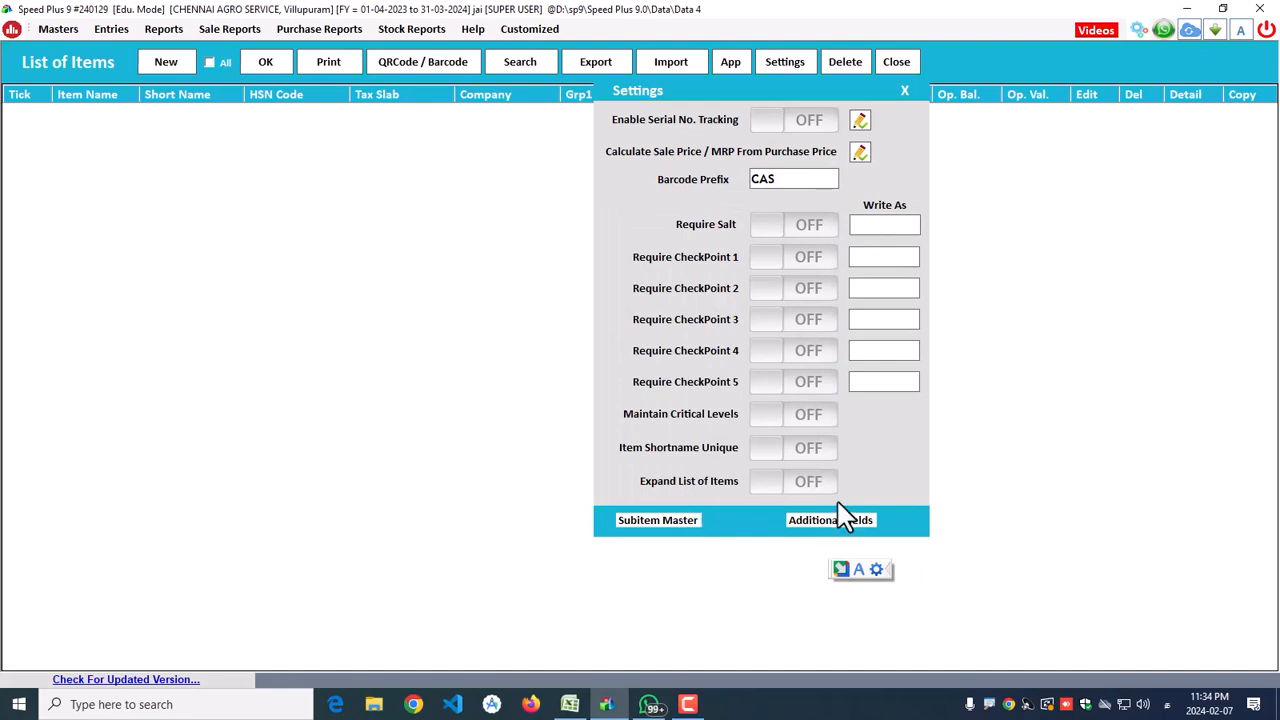
Step: Apply the item settings and start a new item
left_click(904, 91)
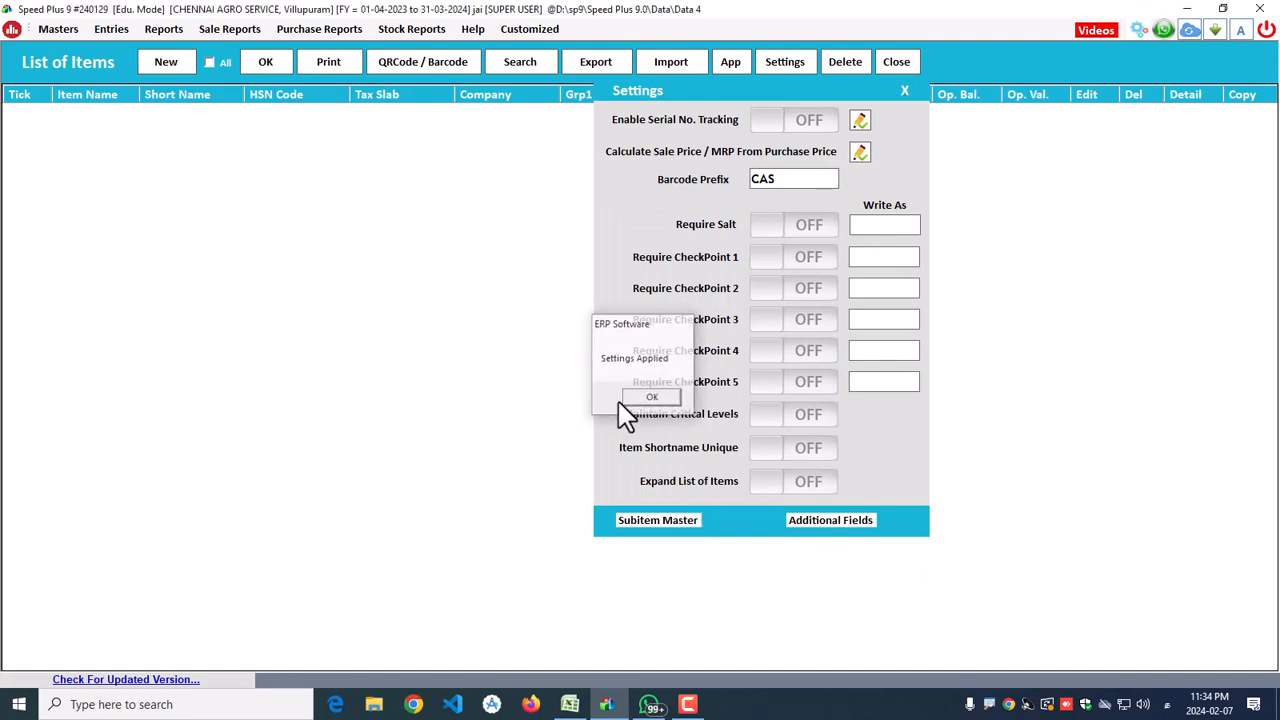
left_click(634, 400)
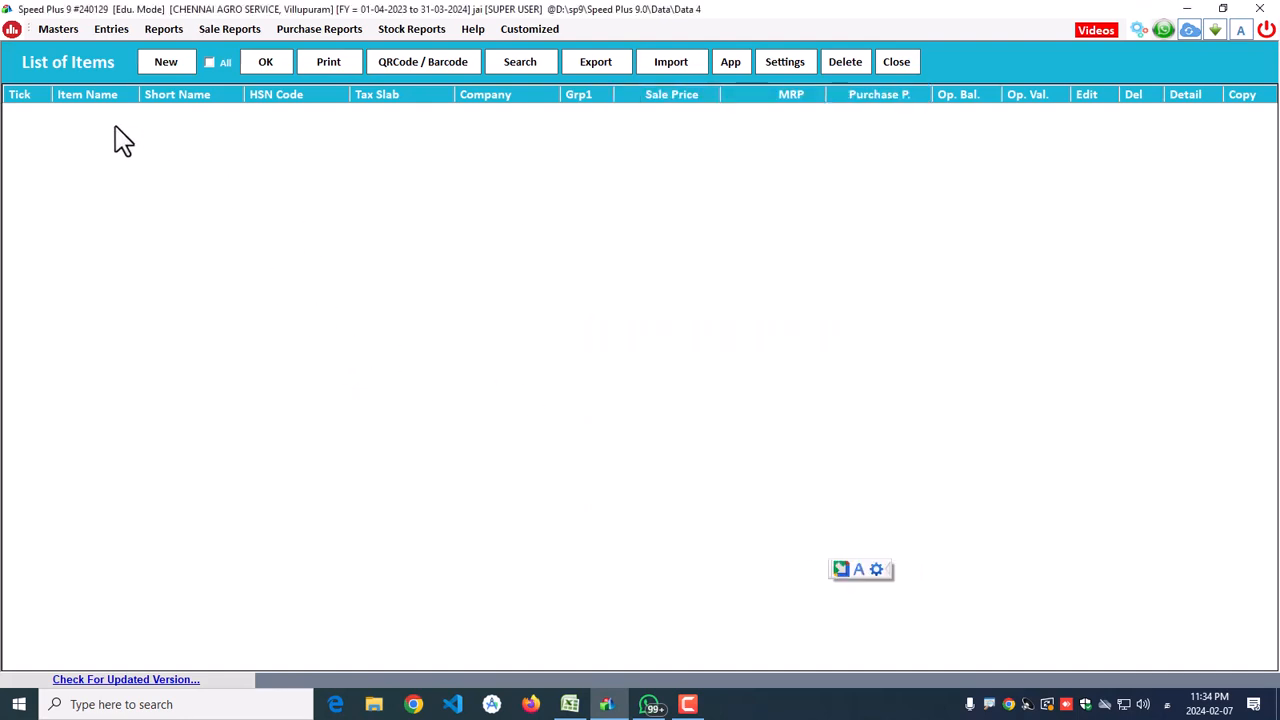
left_click(166, 65)
Step: Paste the first product name 1000GM BENDACO WP from the Agro sheet as Short Name
left_click(569, 704)
right_click(118, 178)
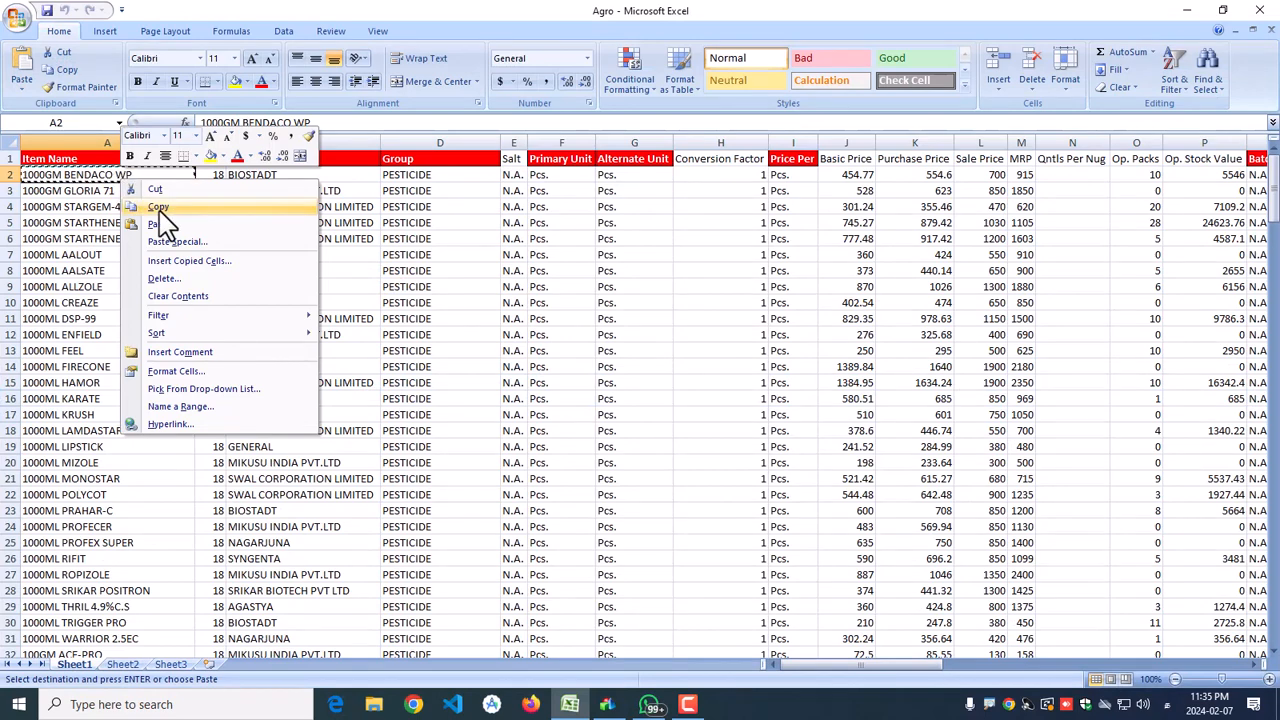
left_click(160, 205)
left_click(1181, 10)
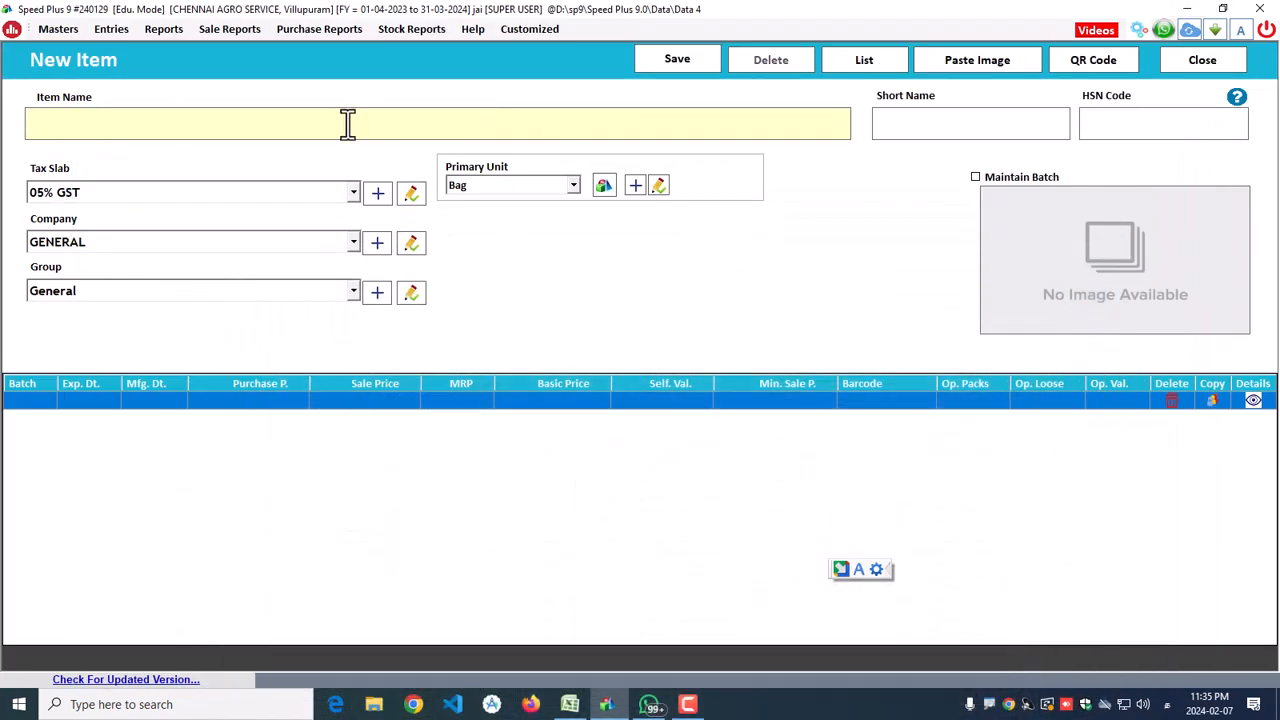
left_click(897, 126)
right_click(897, 126)
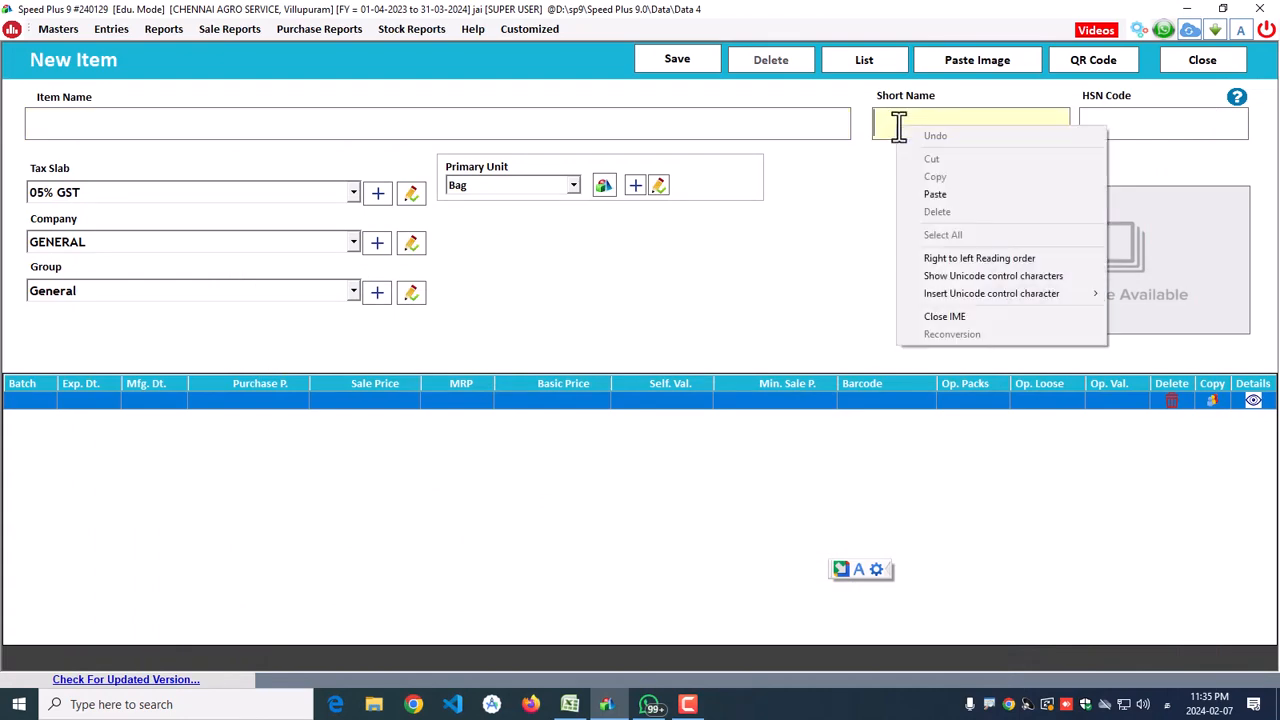
left_click(944, 195)
Step: Enter the Tamil item name 1000 GM பெண்டகோ வப் in Item Name
left_click(335, 130)
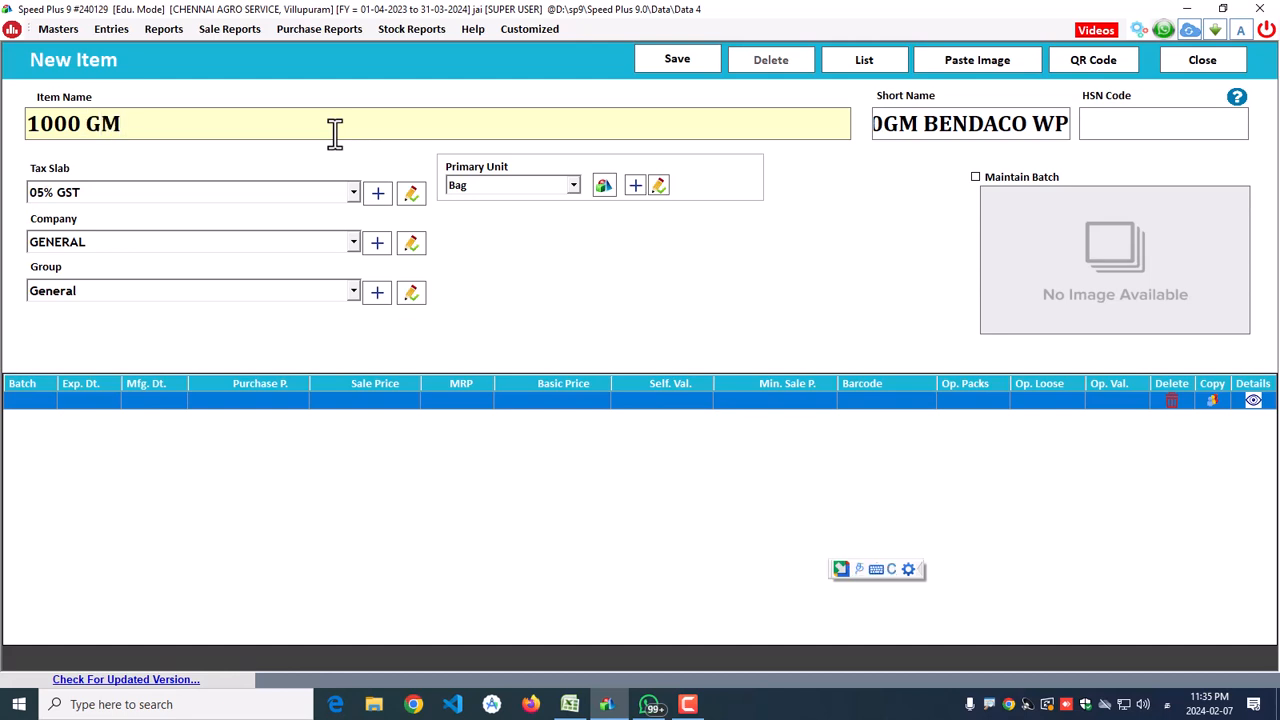
type("BEN")
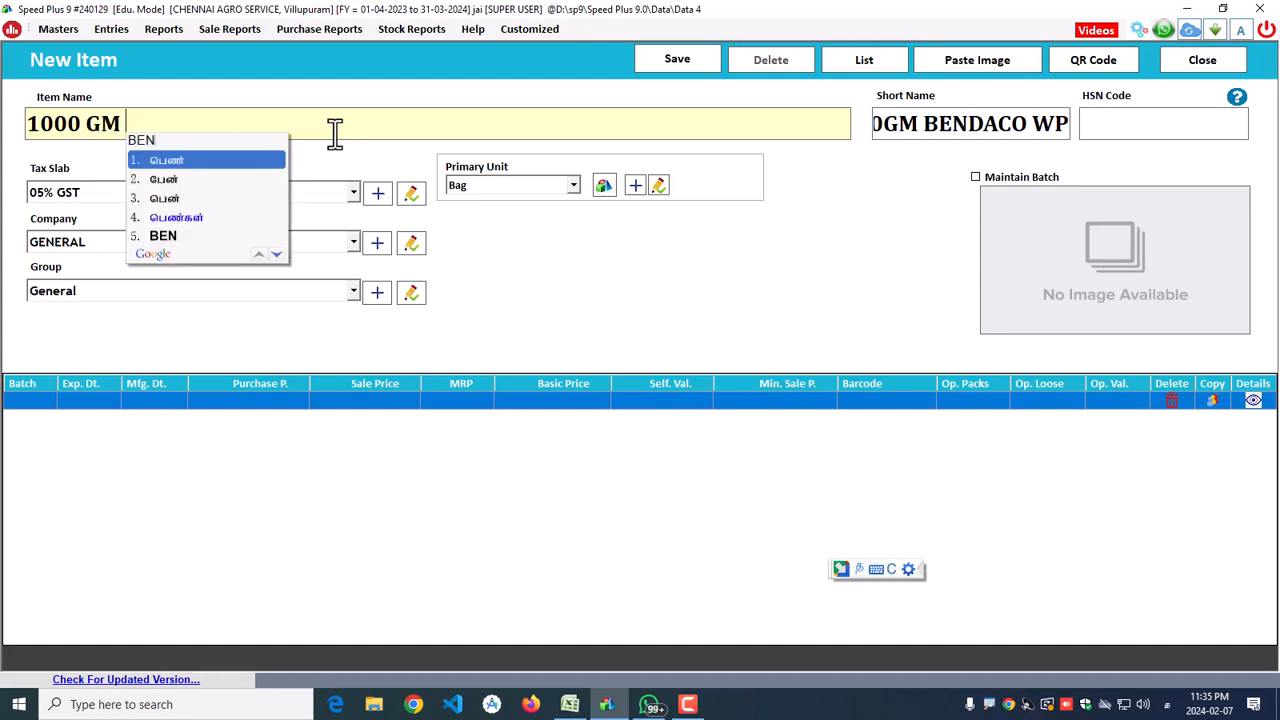
type("DACO")
key("Return")
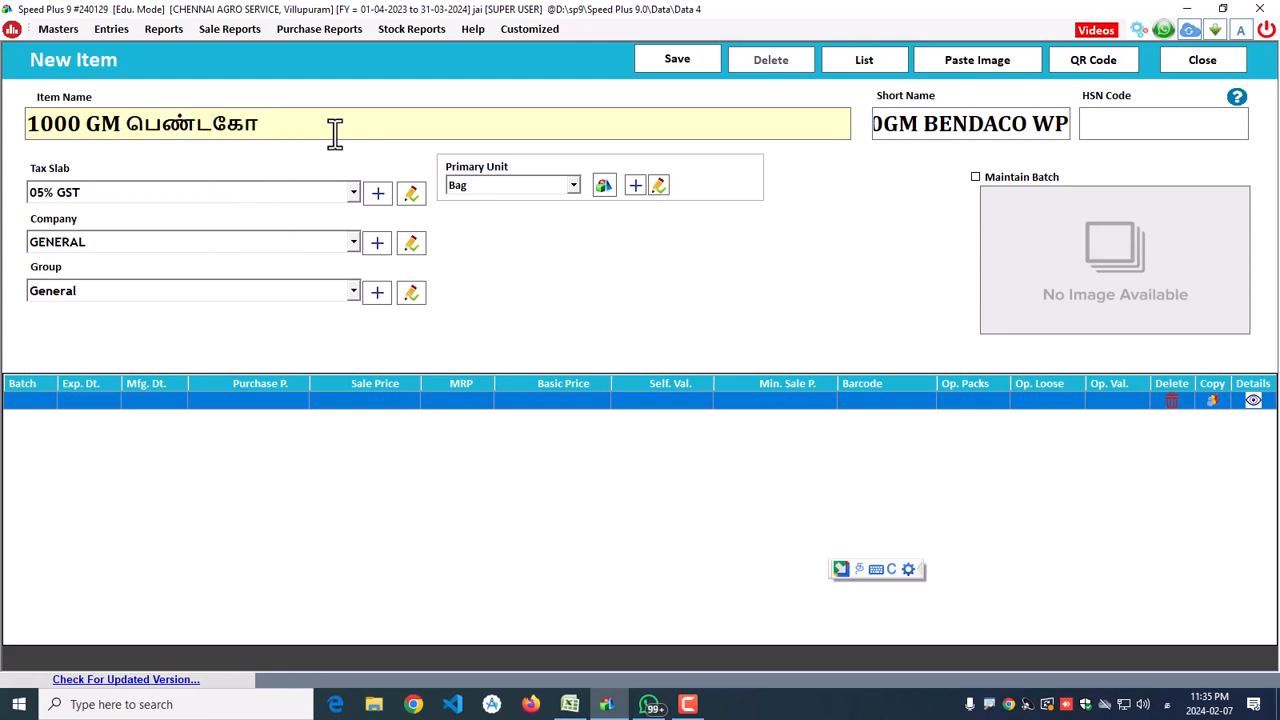
type("wp")
key("Return")
left_click_drag(340, 126, 10, 130)
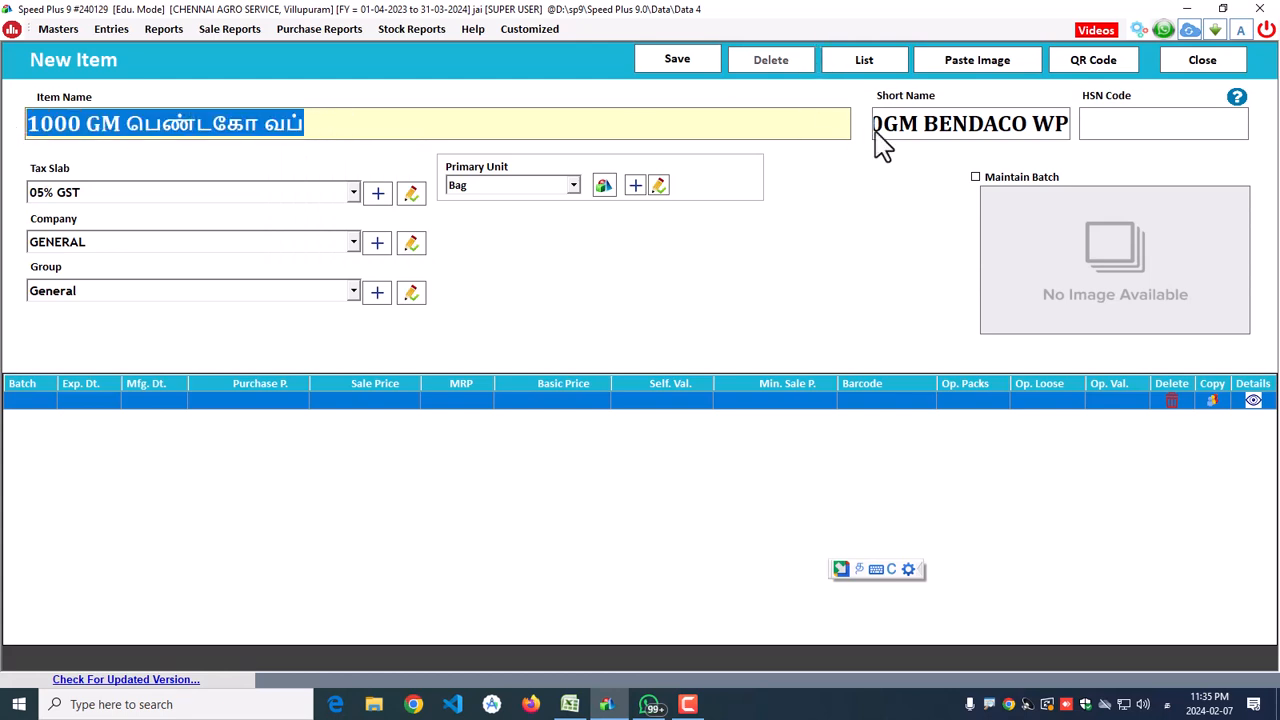
left_click(920, 125)
left_click_drag(898, 125, 1123, 120)
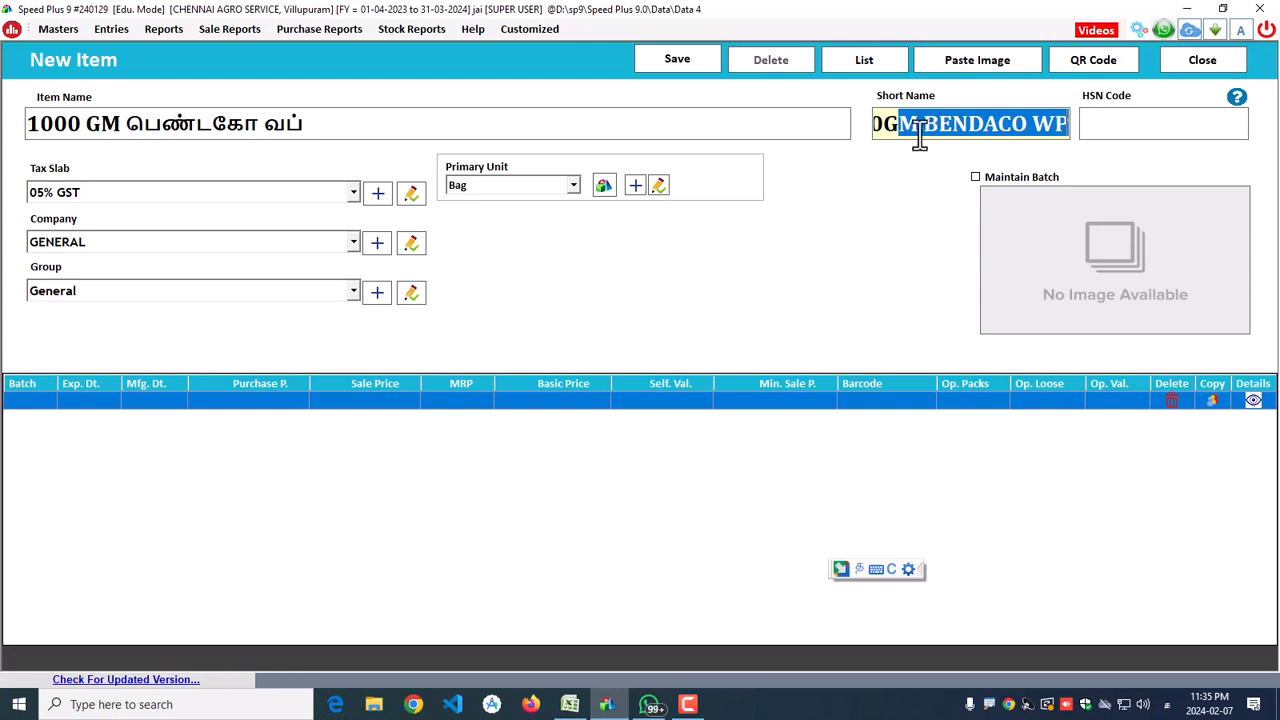
left_click(307, 125)
left_click_drag(307, 125, 5, 140)
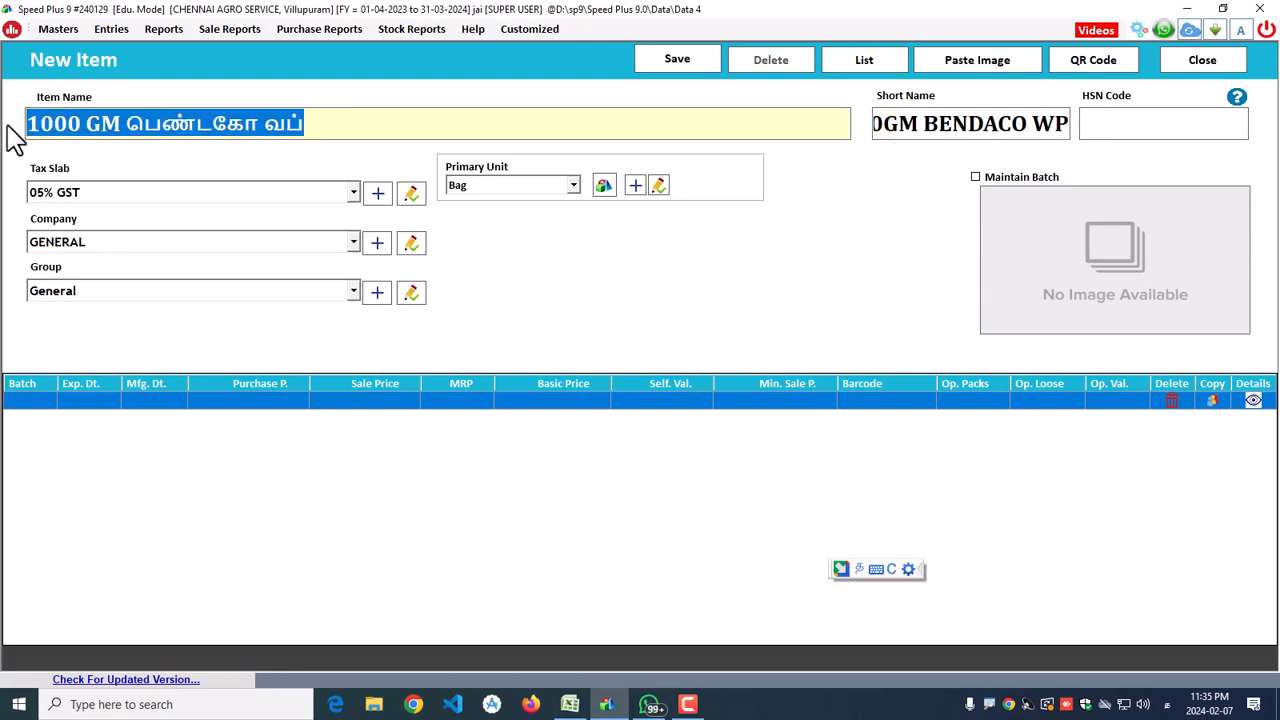
left_click(918, 125)
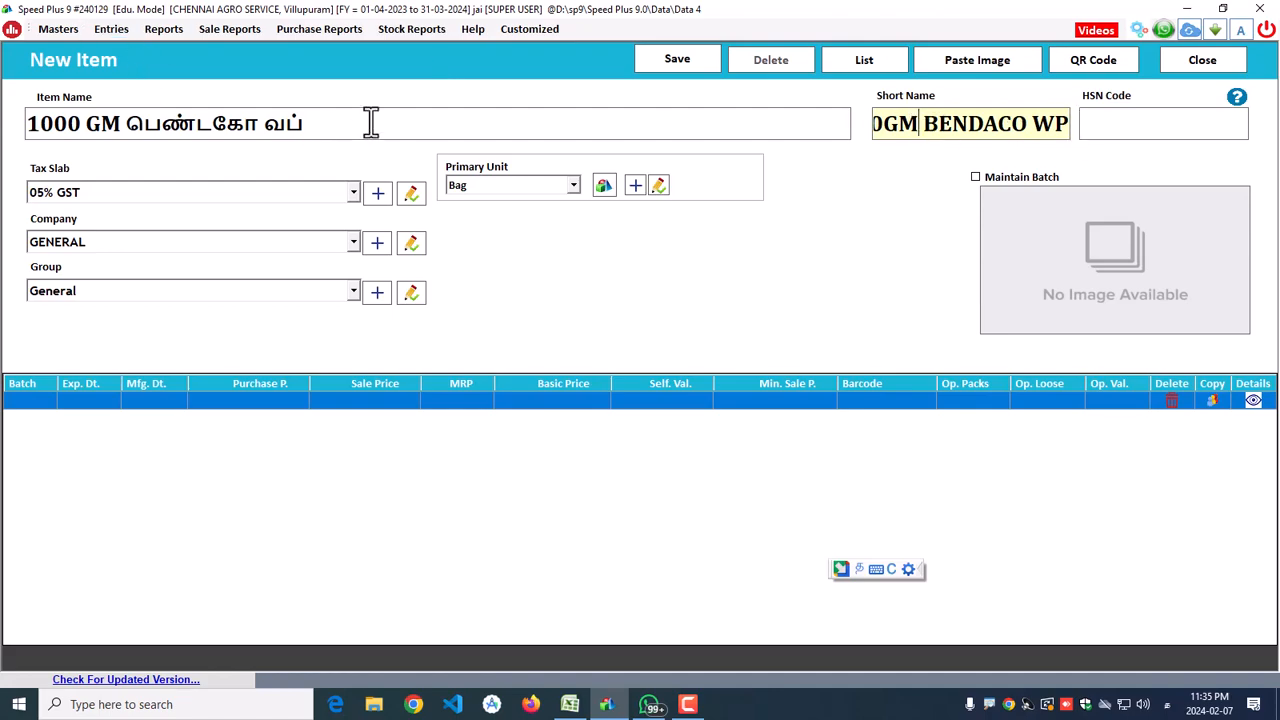
left_click(1131, 128)
left_click(607, 704)
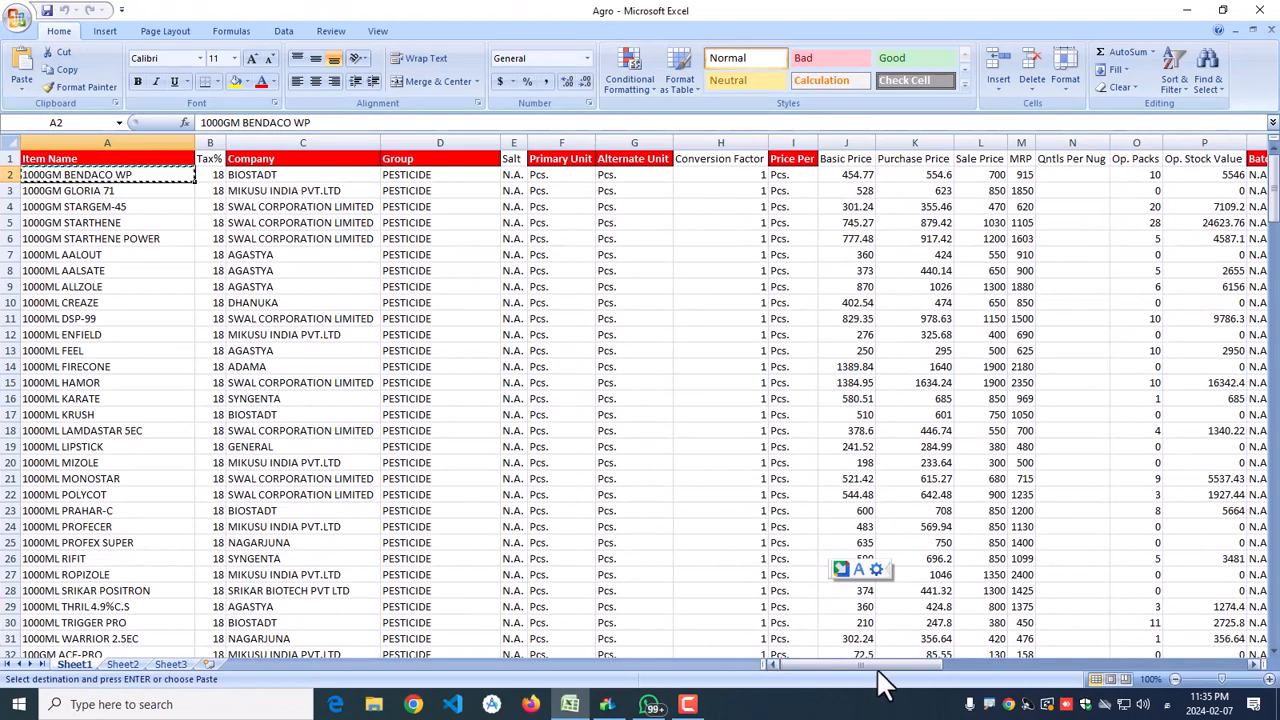
Step: Paste HSN code 38089290 from the Agro sheet and set the tax slab to 18% GST
left_click_drag(876, 667, 1112, 664)
left_click(875, 177)
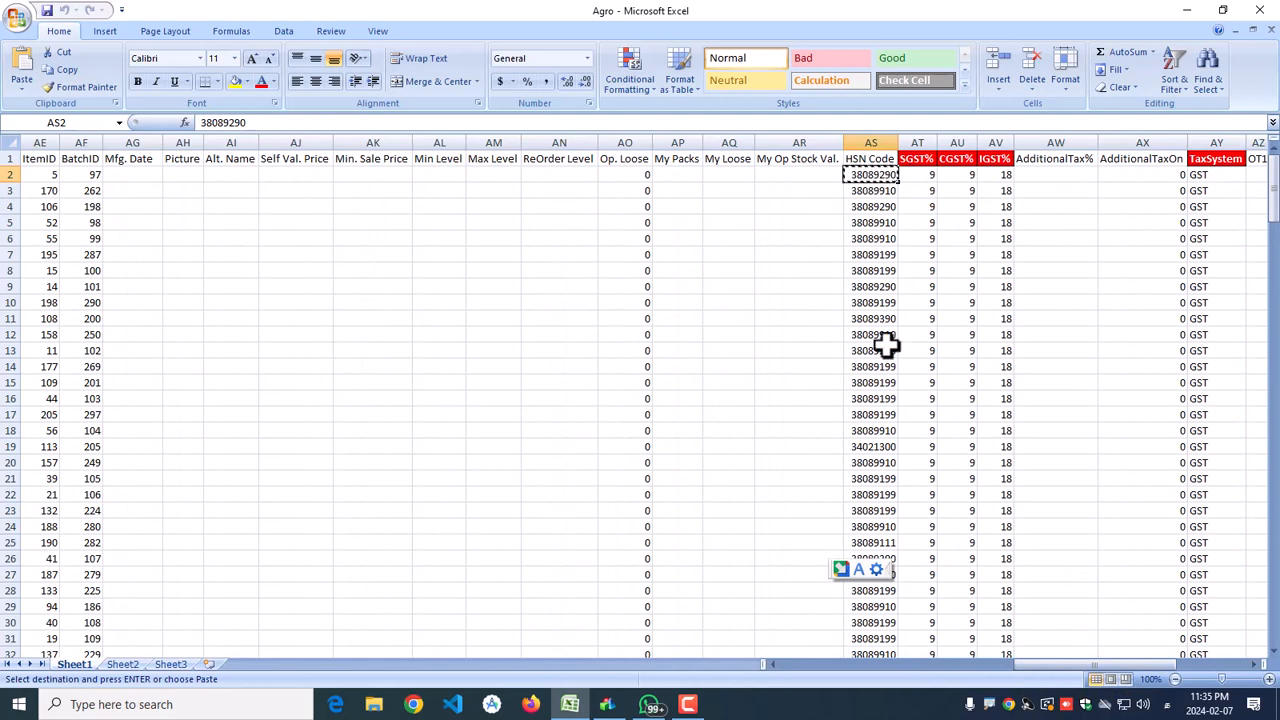
key("ctrl+c")
left_click(612, 706)
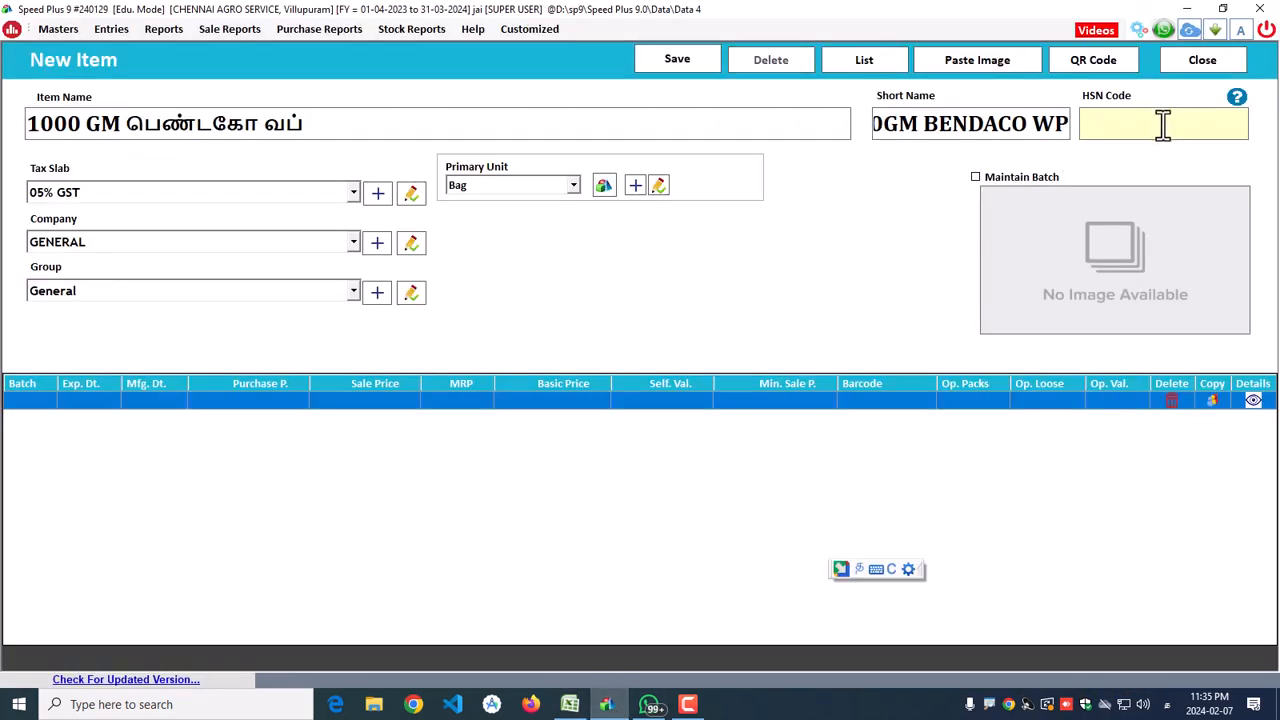
key("ctrl+v")
left_click(175, 205)
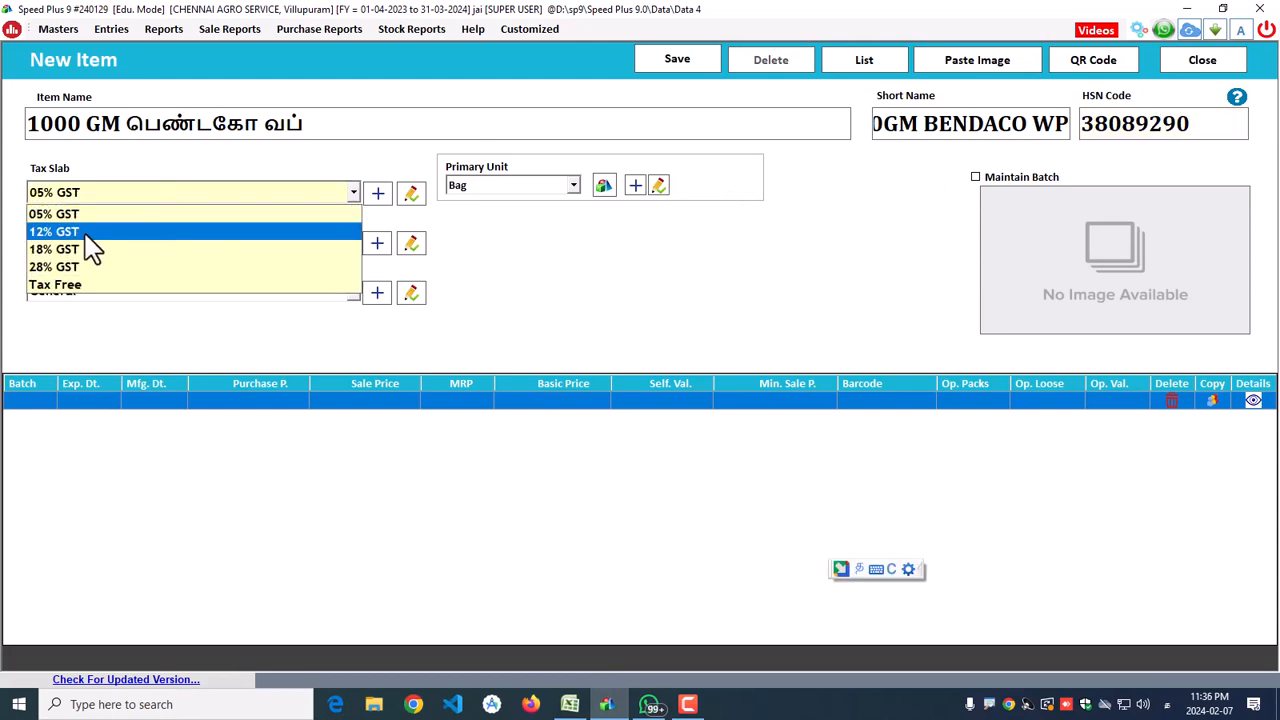
left_click(90, 248)
Step: Create the item company BIOSTADT from cell C2 and select it
left_click(376, 244)
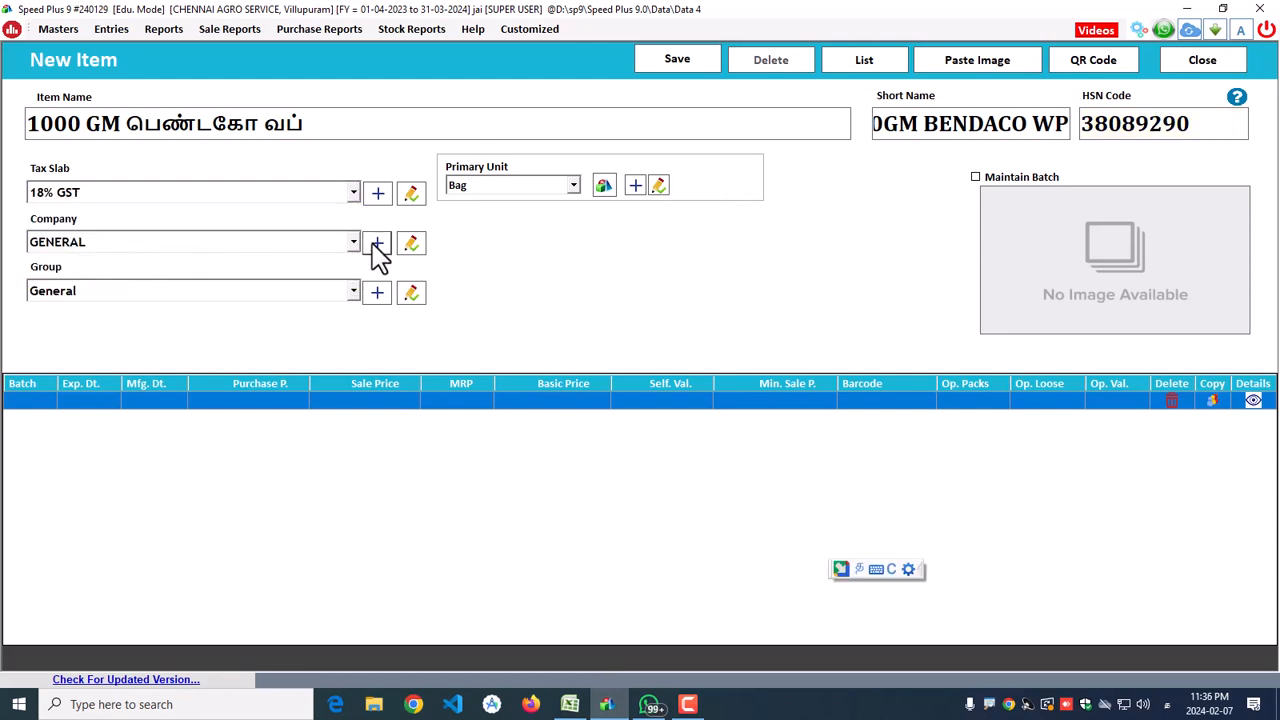
left_click(569, 704)
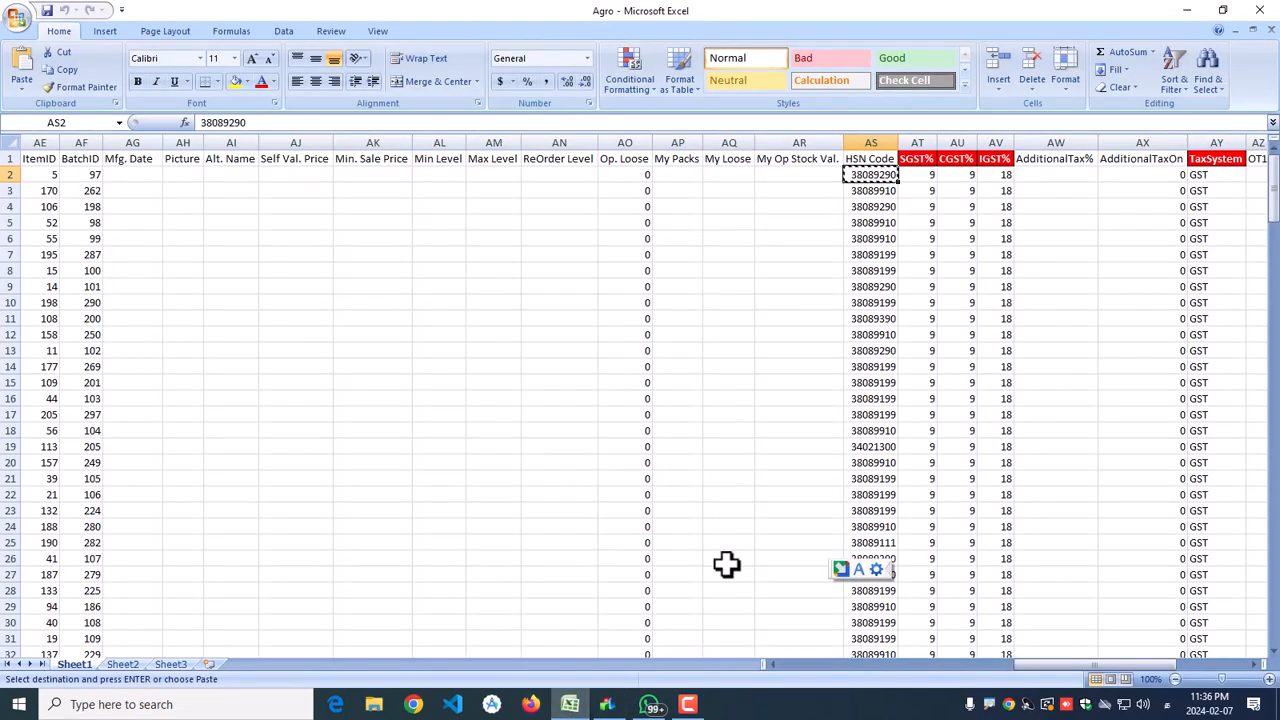
left_click_drag(921, 664, 731, 664)
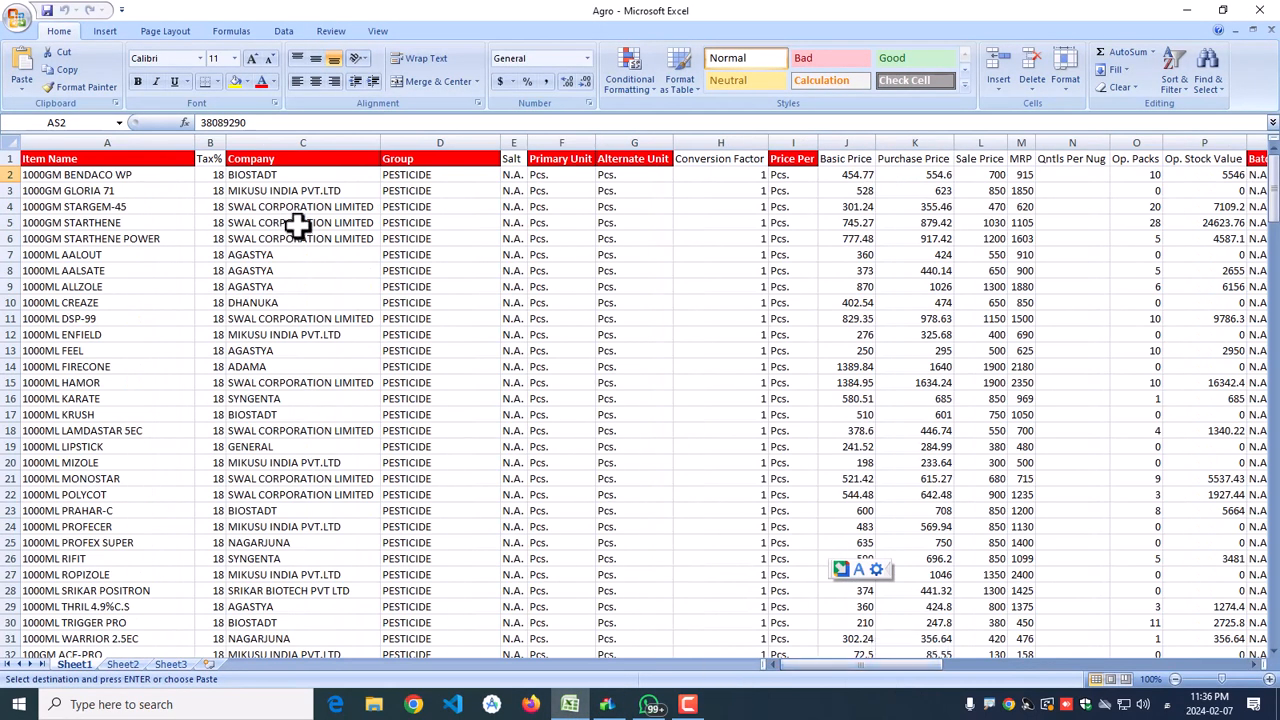
left_click(272, 174)
key("ctrl+c")
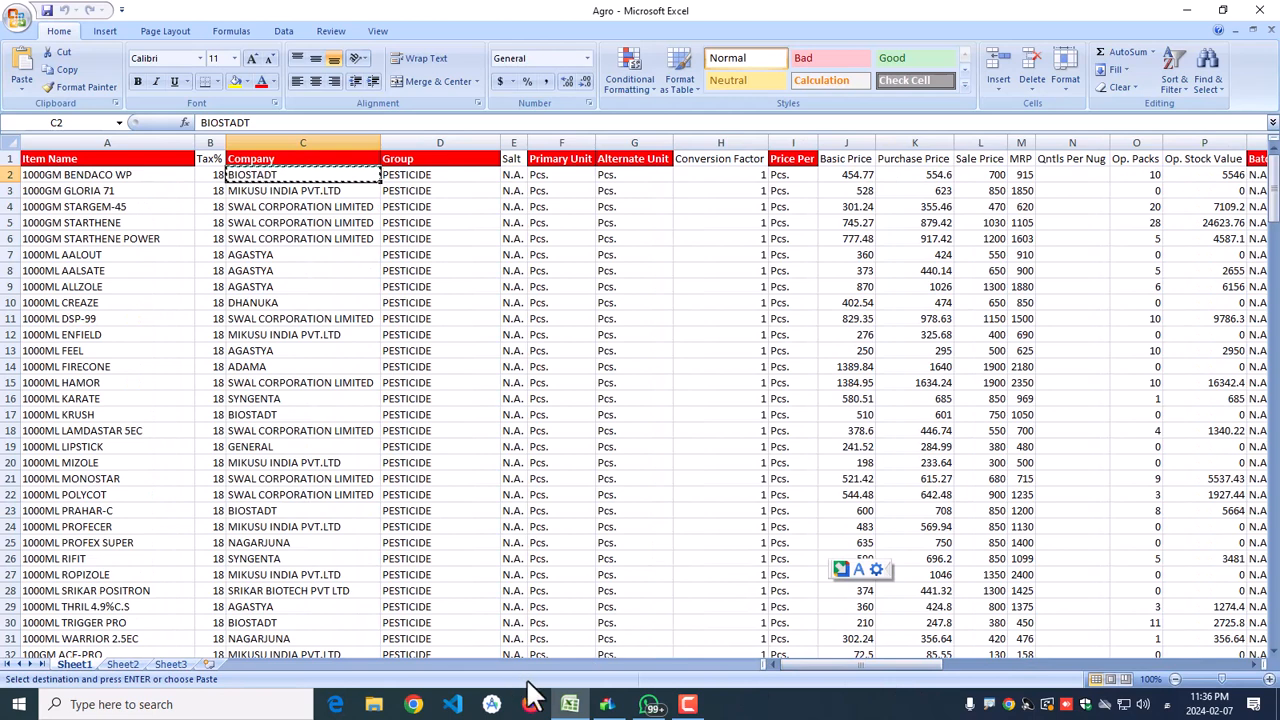
left_click(608, 705)
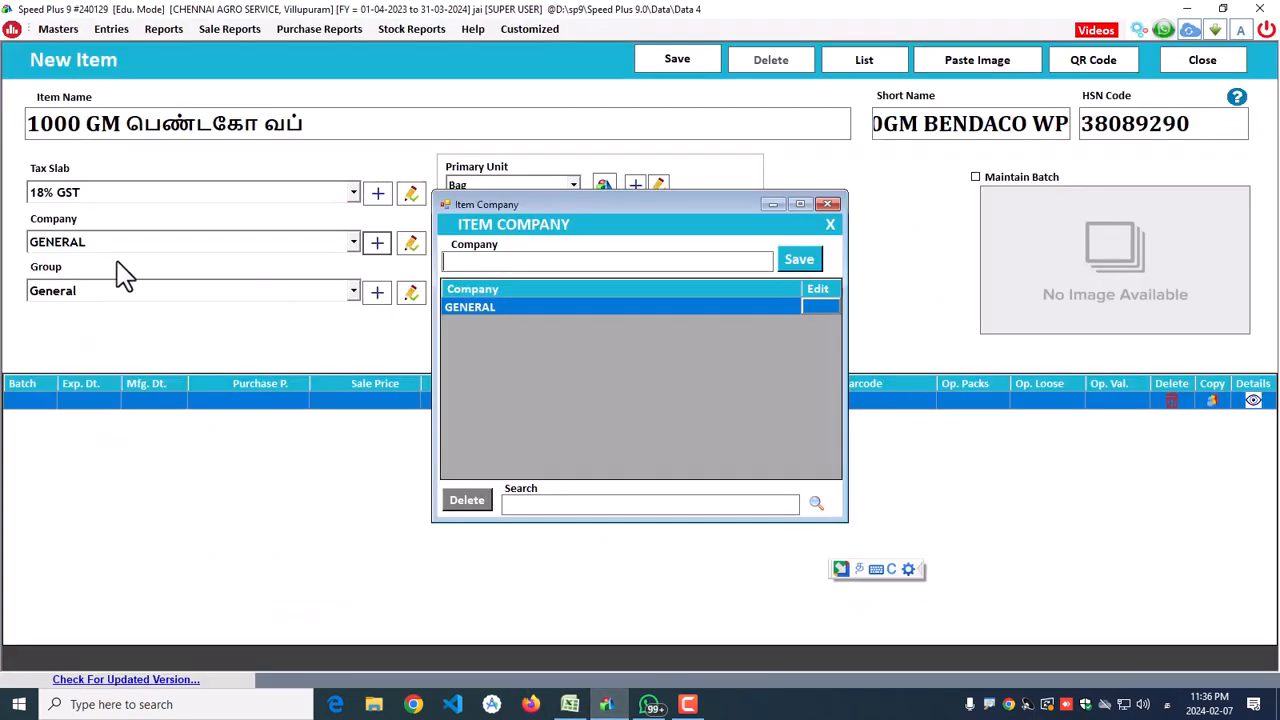
right_click(481, 262)
left_click(520, 329)
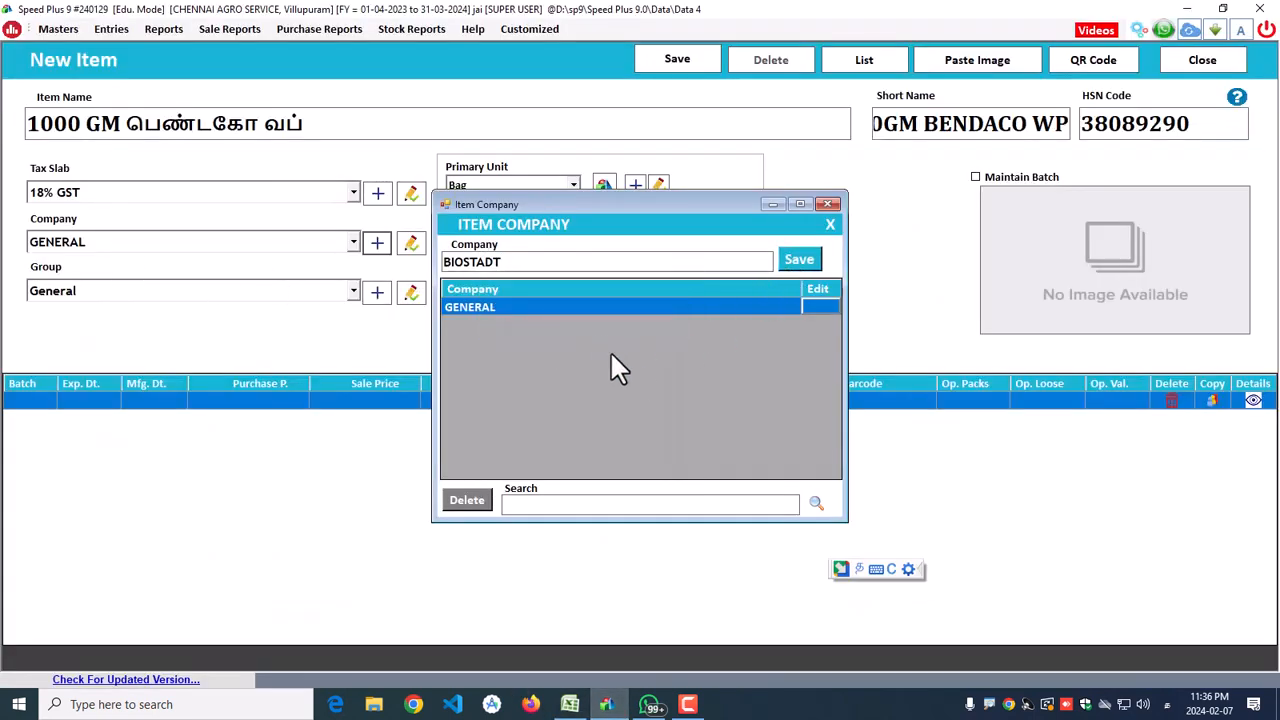
key("Return")
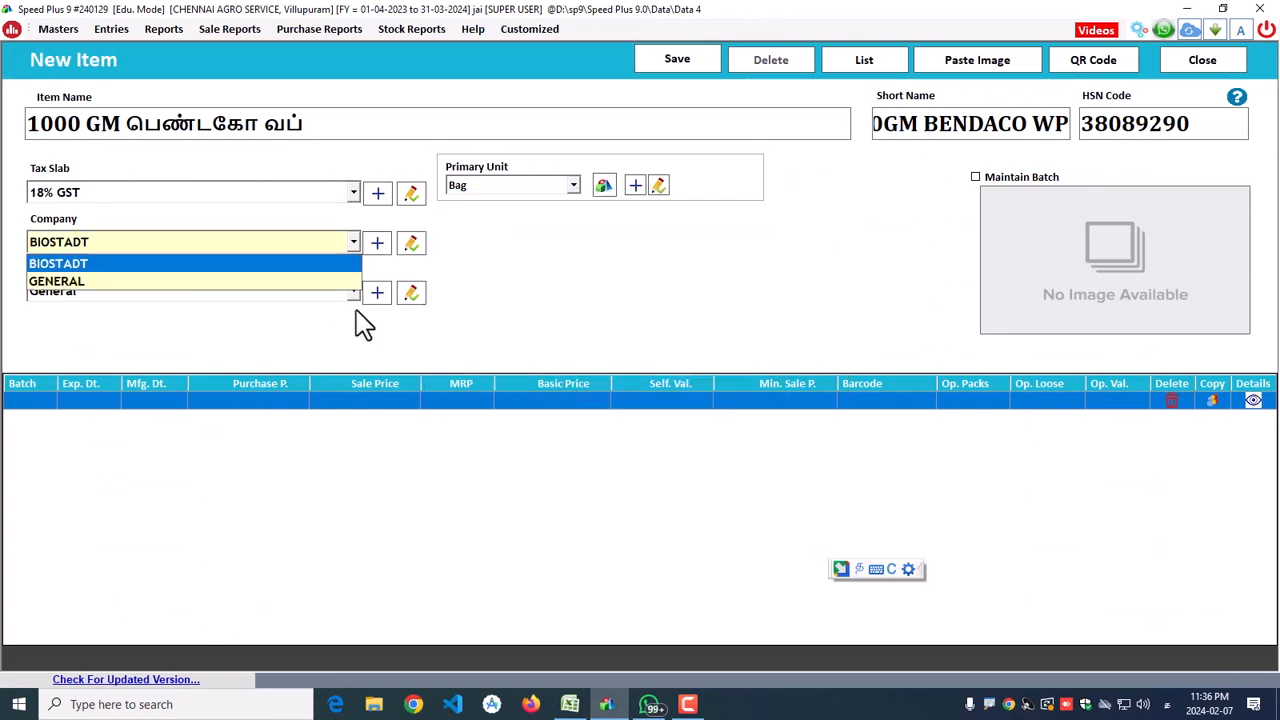
left_click(186, 265)
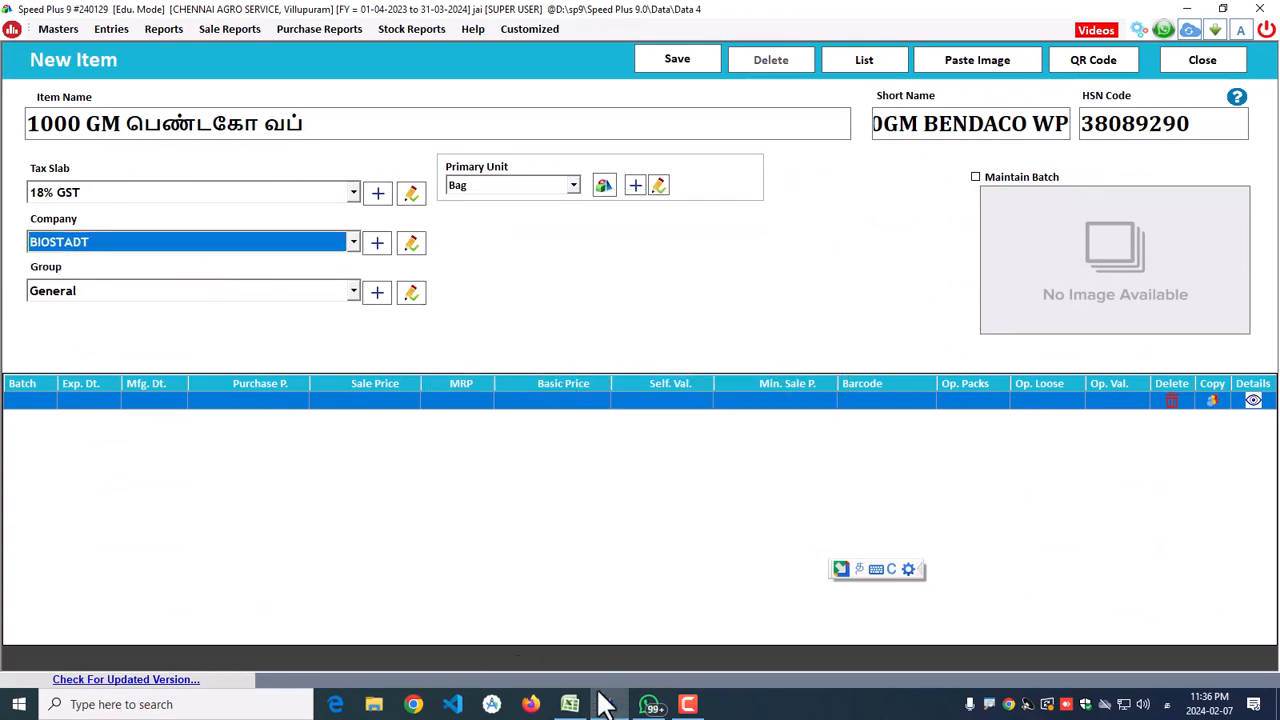
Step: Copy the group name PESTICIDE from cell D2 of the Agro sheet
left_click(569, 704)
left_click(418, 178)
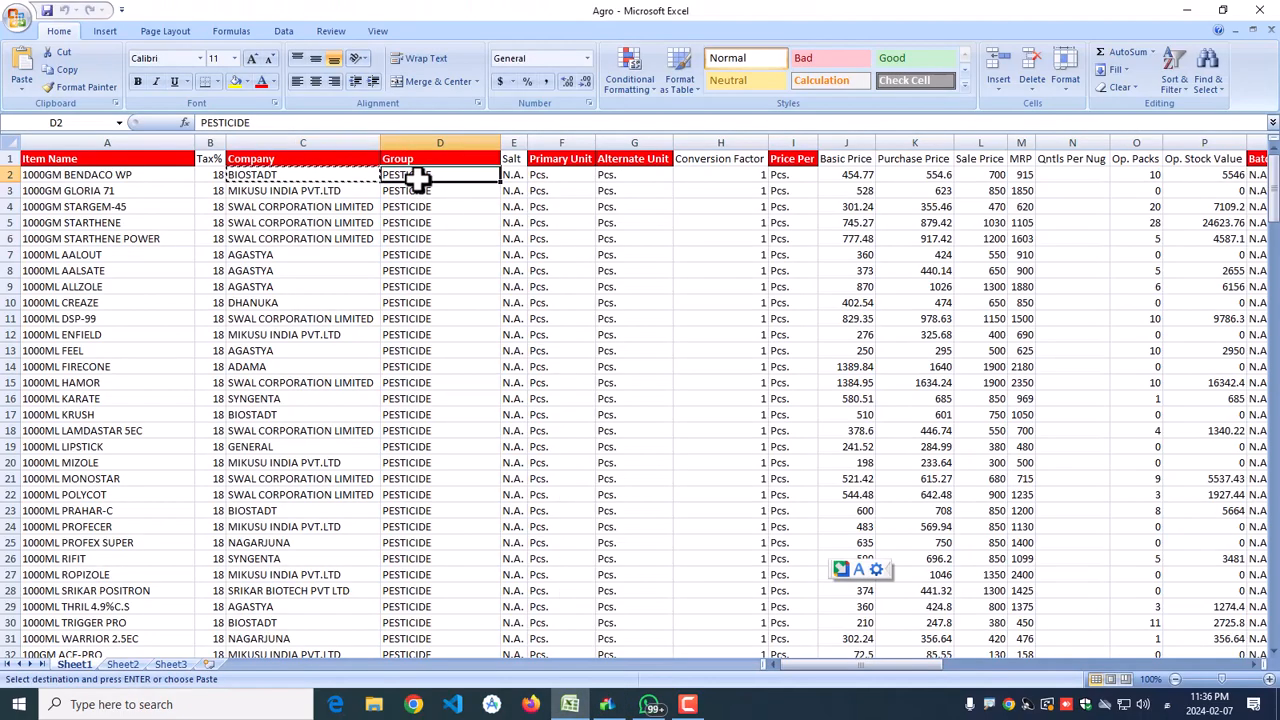
key("ctrl+c")
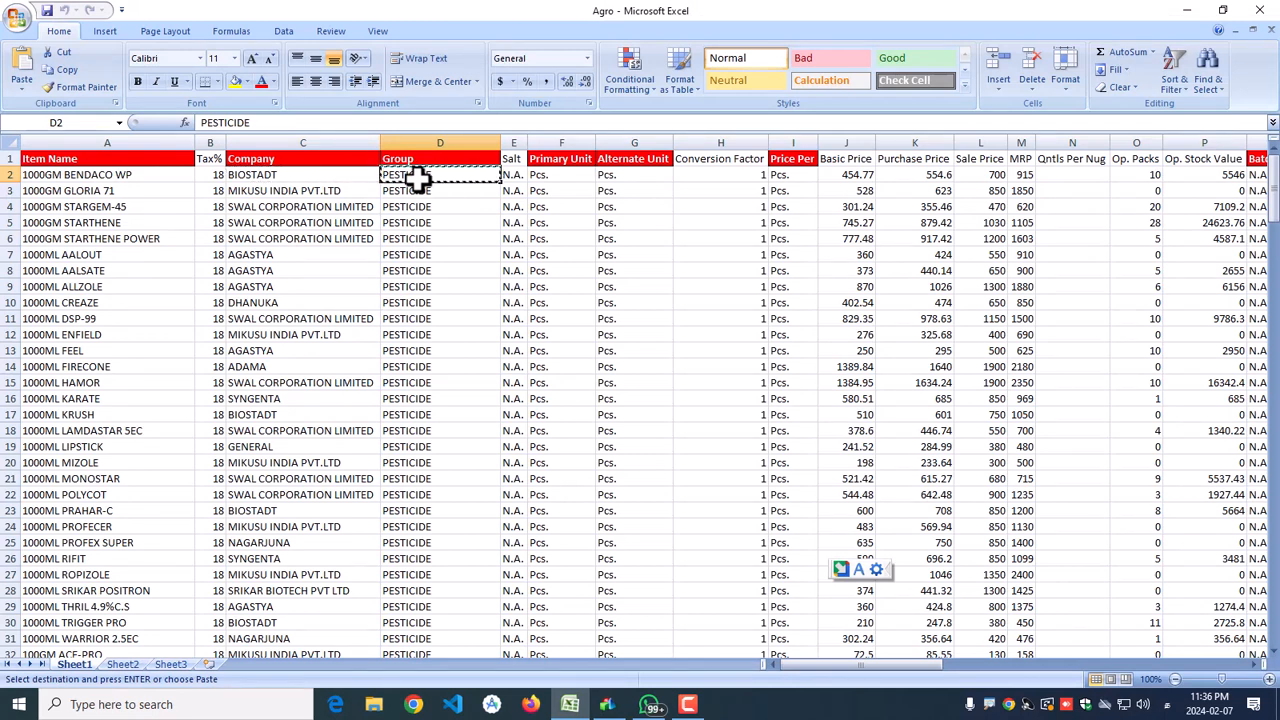
Step: Create the item group PESTICIDE and assign it to the item
left_click(607, 704)
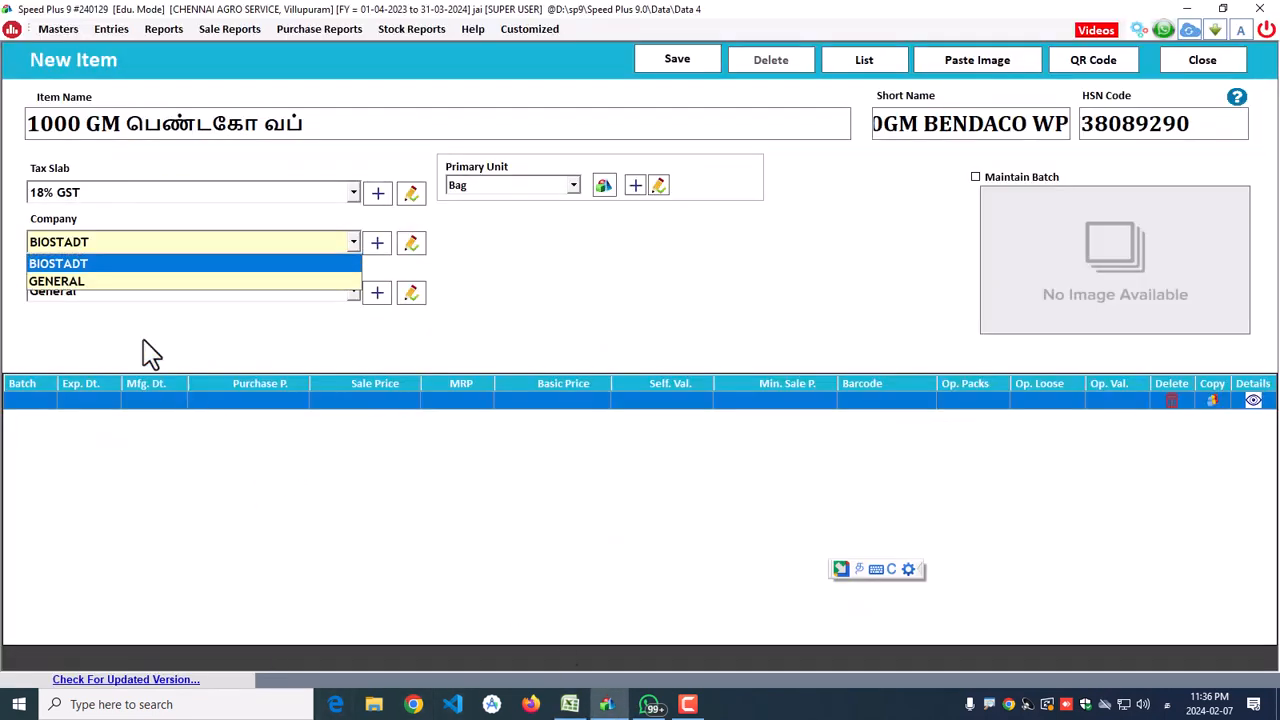
left_click(147, 264)
left_click(377, 294)
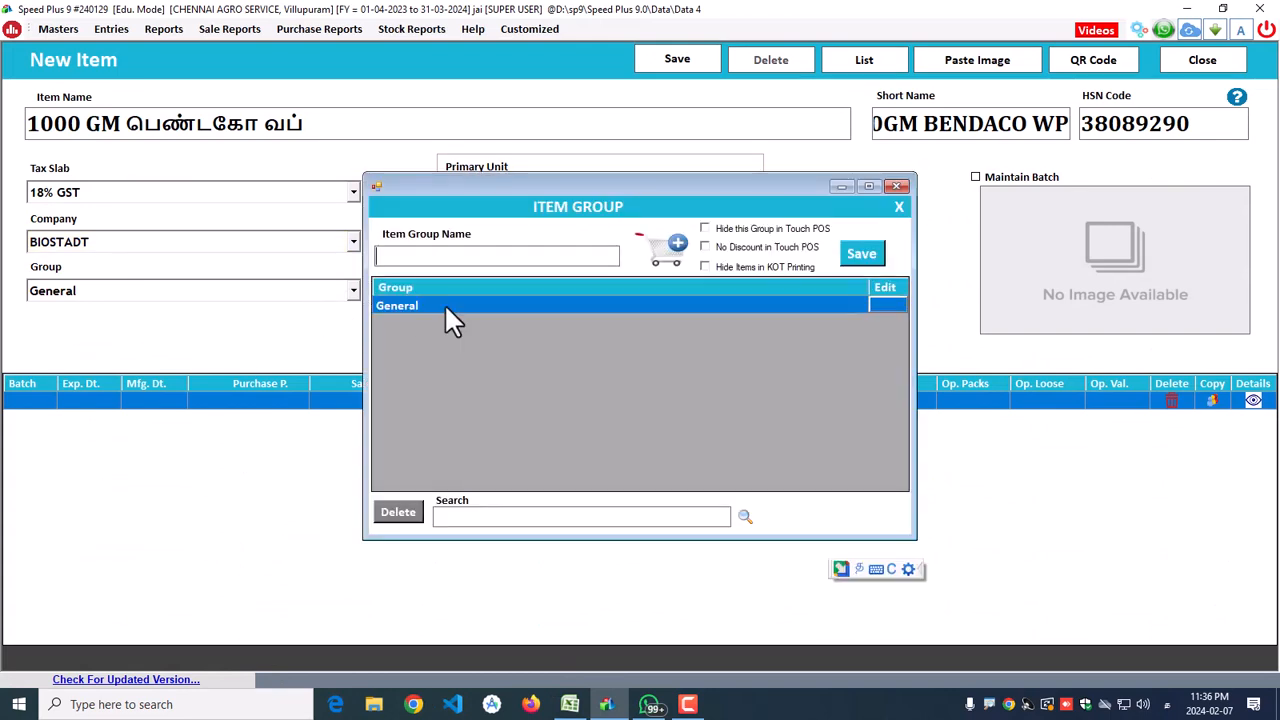
right_click(428, 255)
left_click(452, 332)
key("Return")
left_click(165, 333)
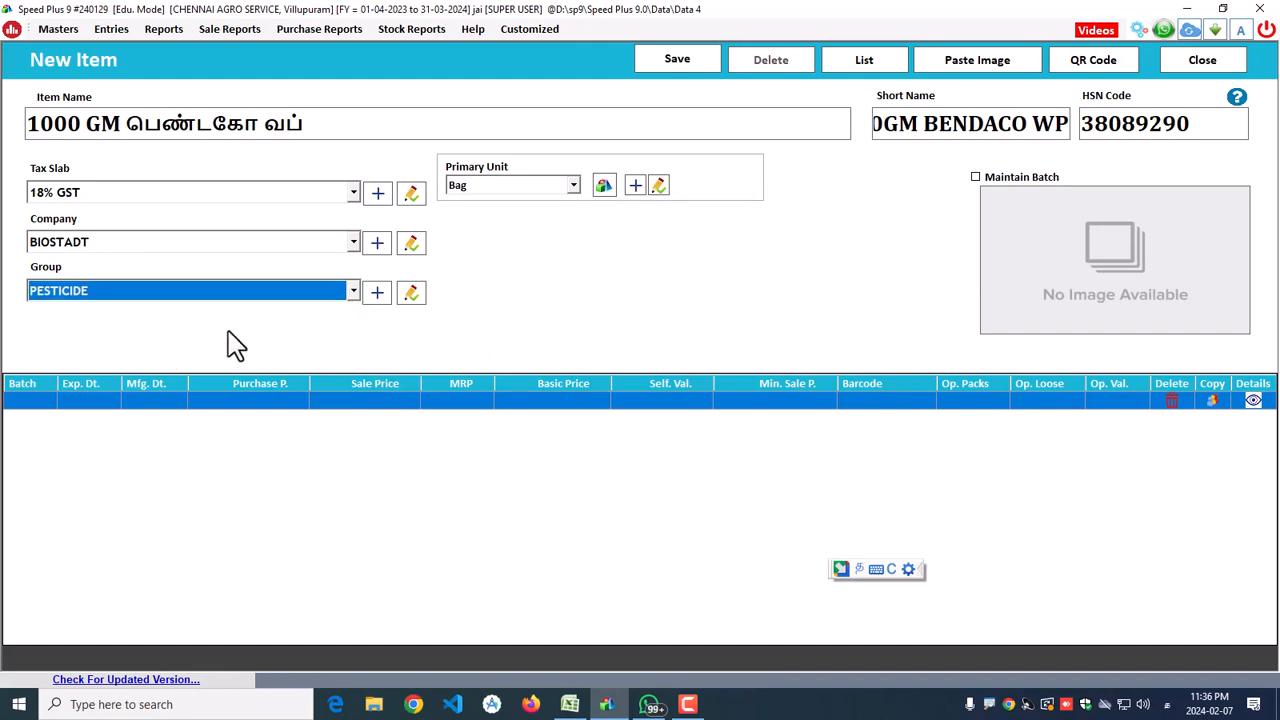
Step: Set the primary unit to Pcs. and turn on Maintain Batch
left_click(518, 192)
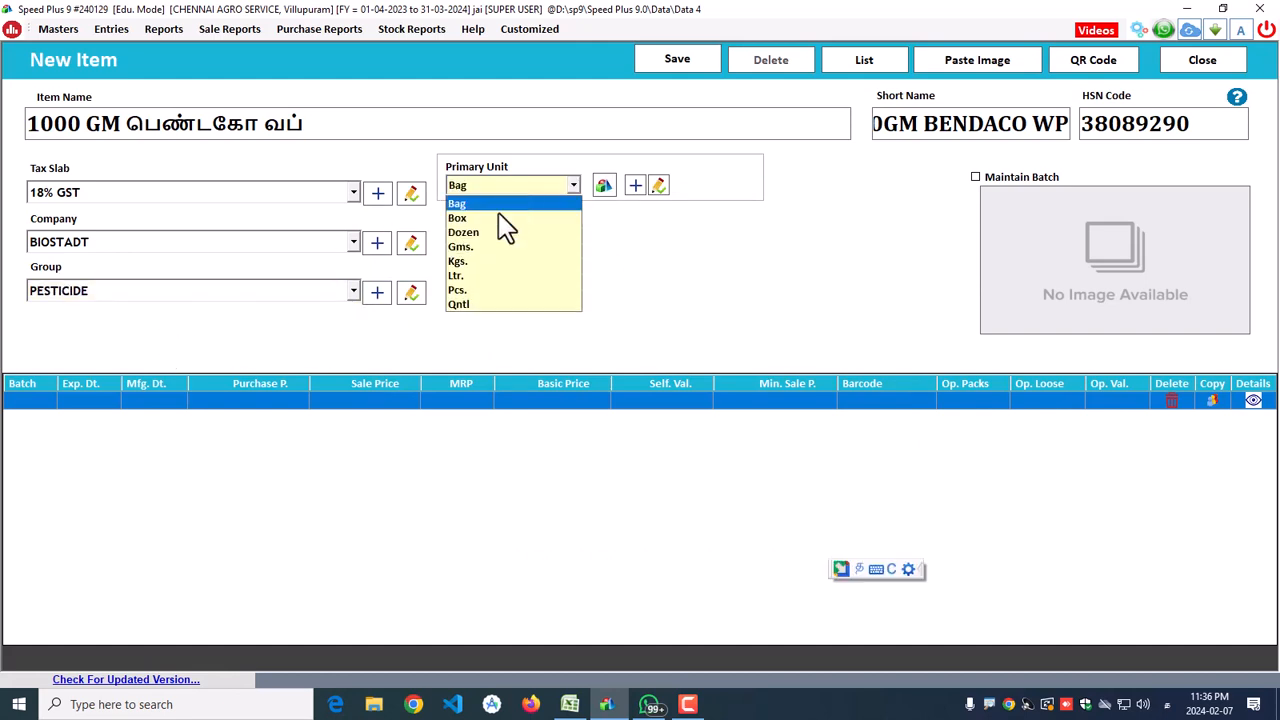
left_click(468, 289)
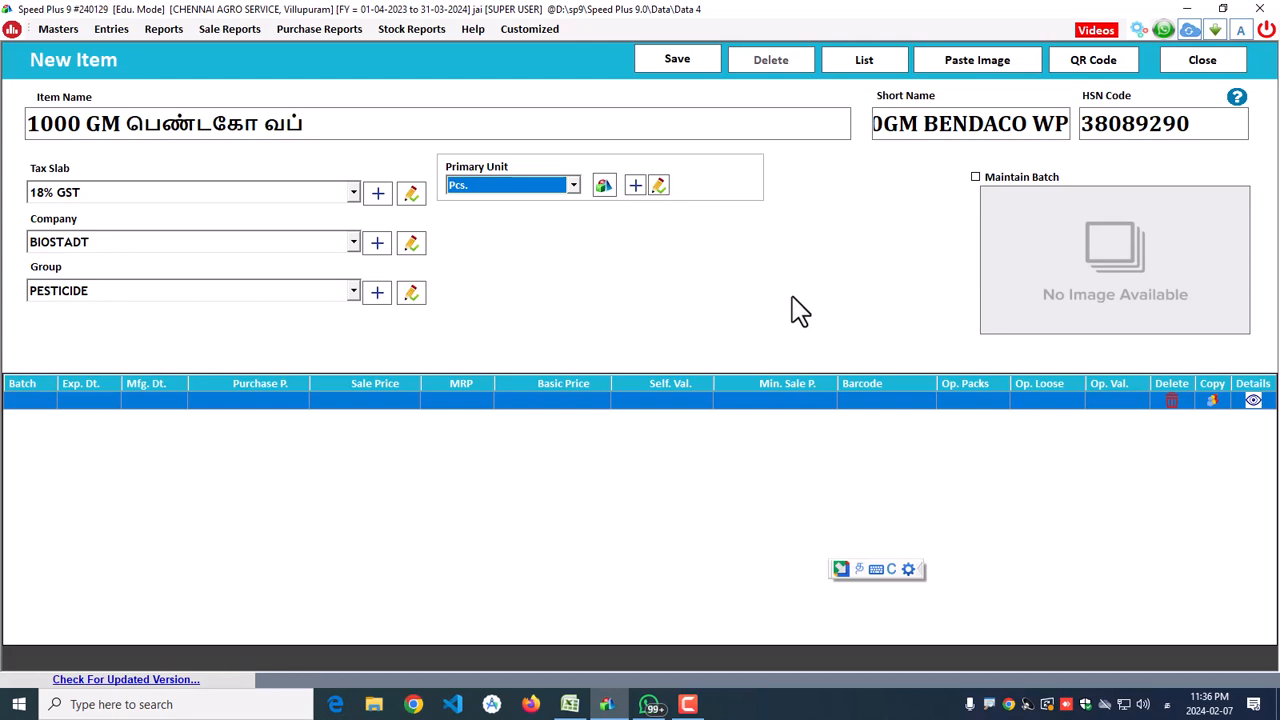
left_click(976, 179)
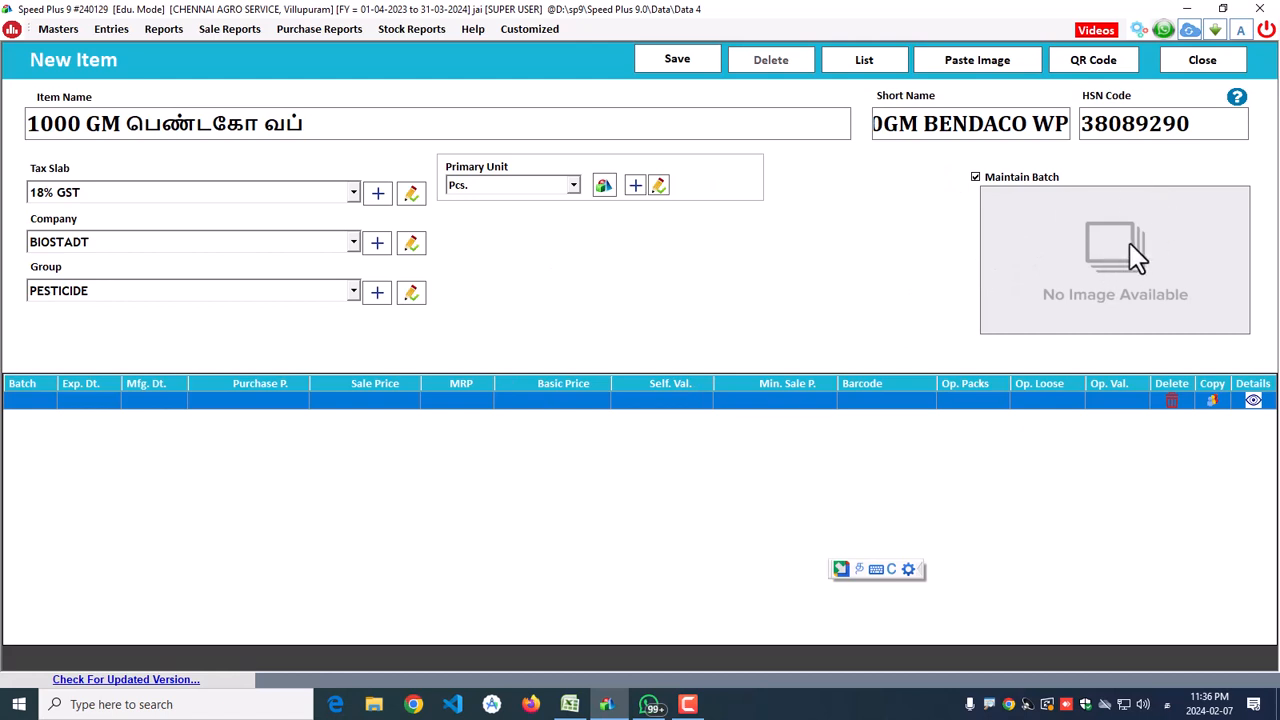
left_click(924, 127)
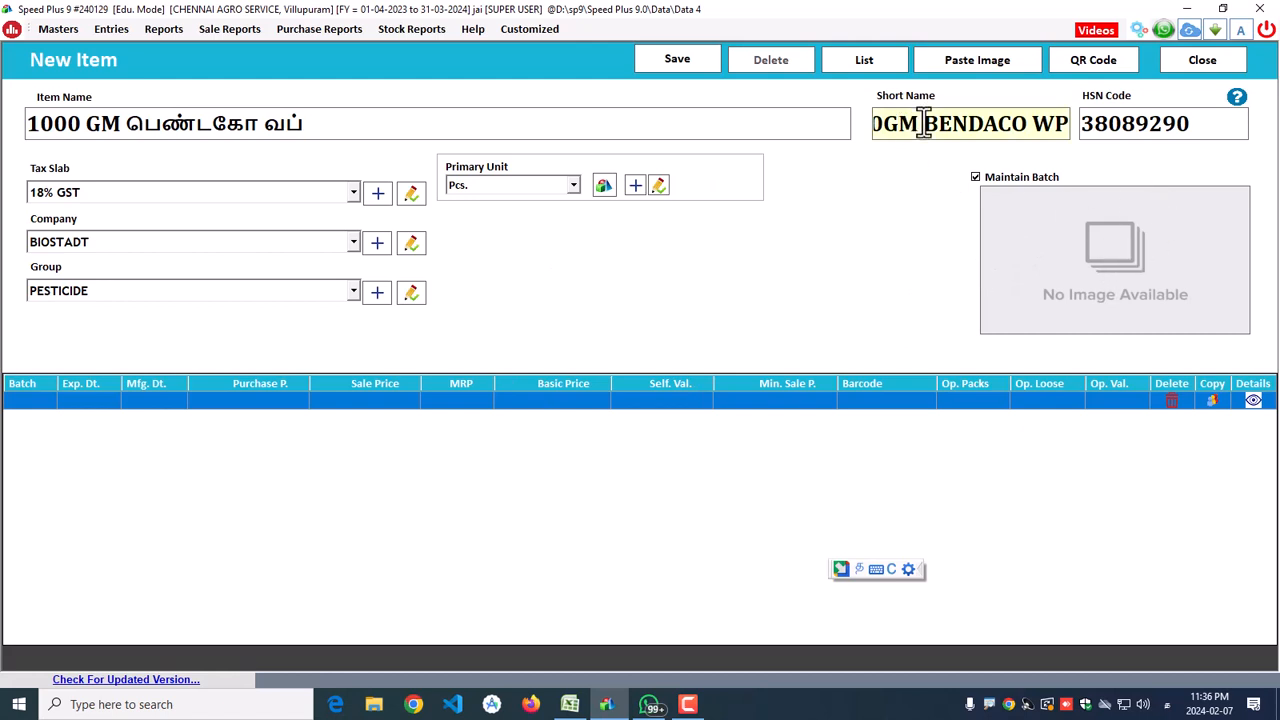
Step: Copy BENDACO WP from the short name and search Google for it
left_click_drag(926, 127, 1133, 123)
right_click(1012, 123)
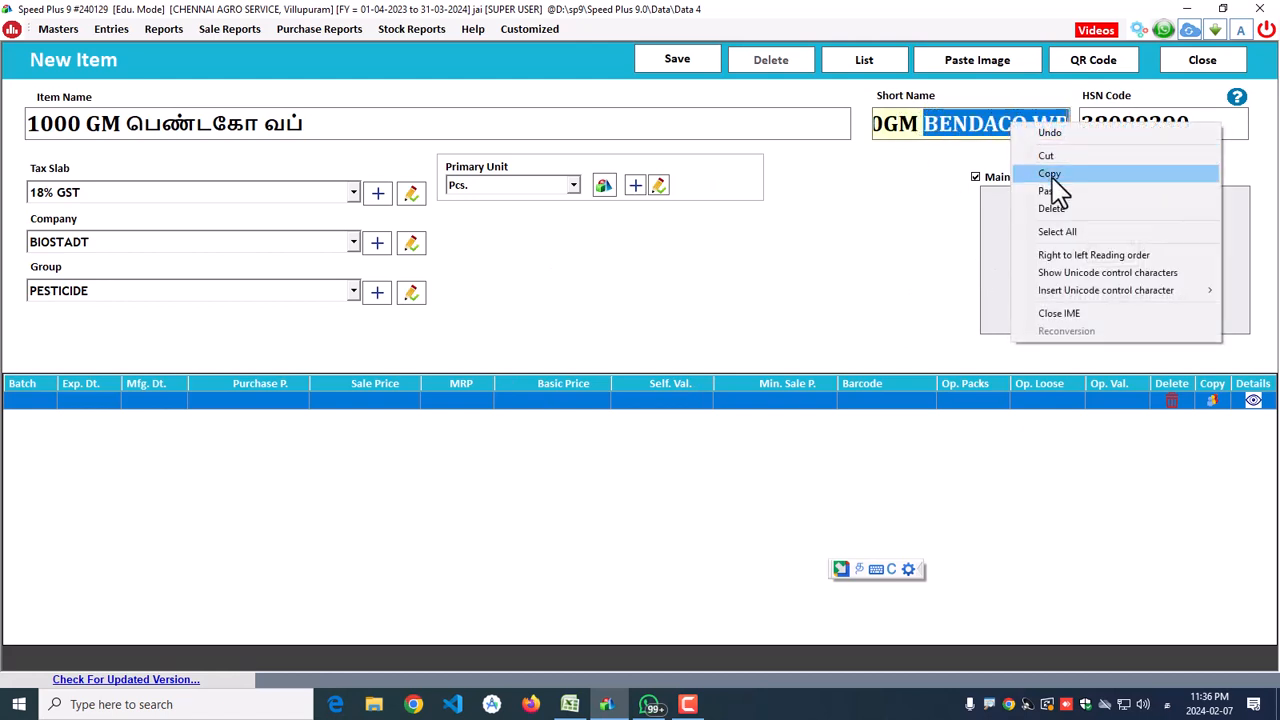
left_click(1040, 177)
left_click(413, 704)
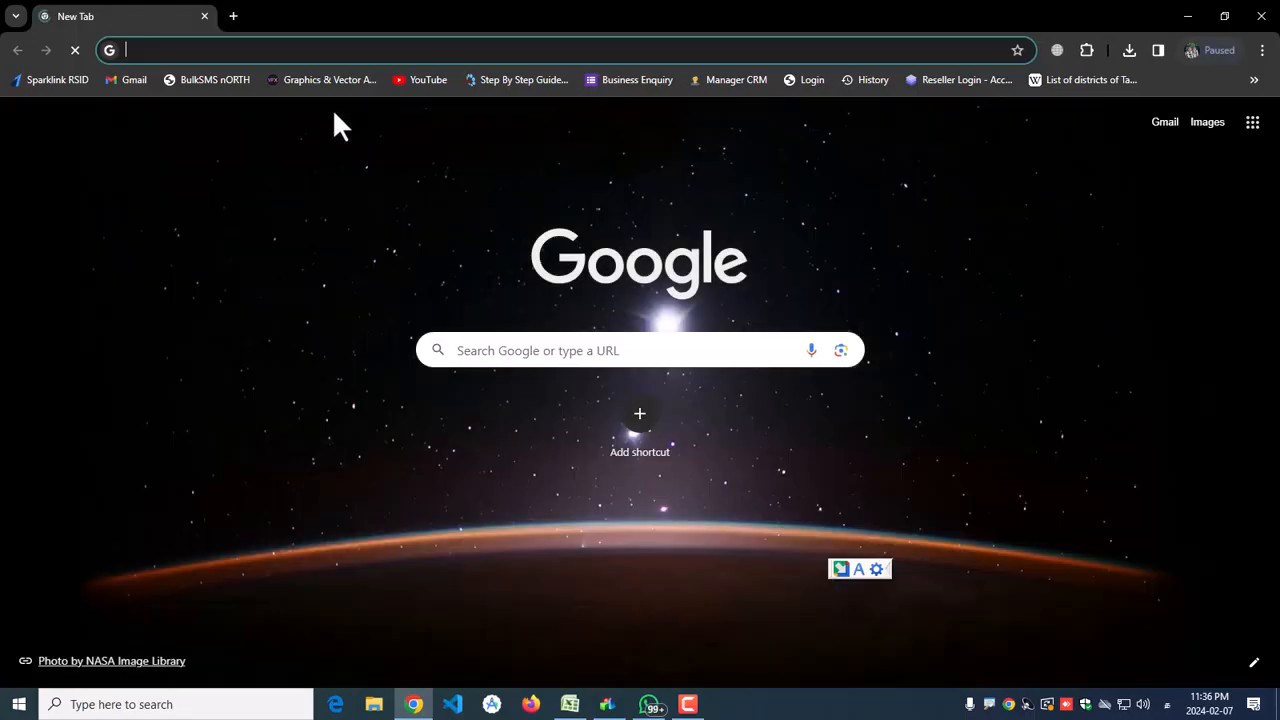
type("goo")
left_click(229, 86)
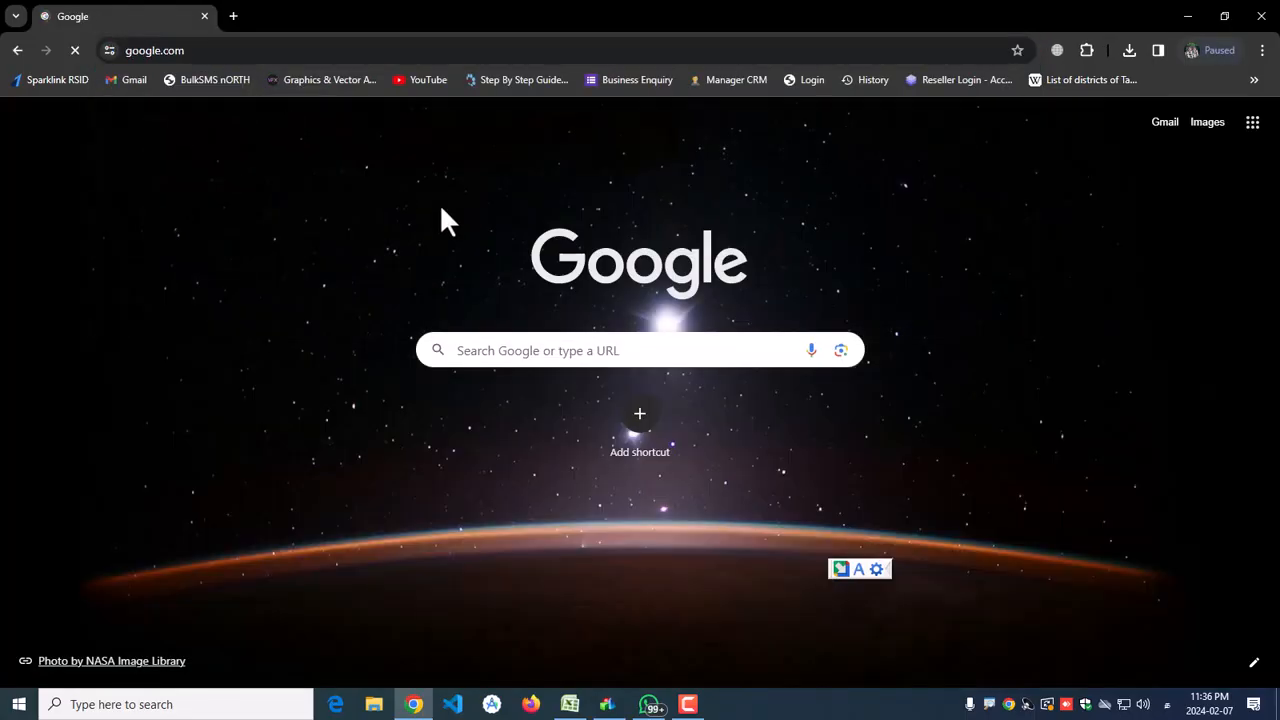
key("ctrl+v")
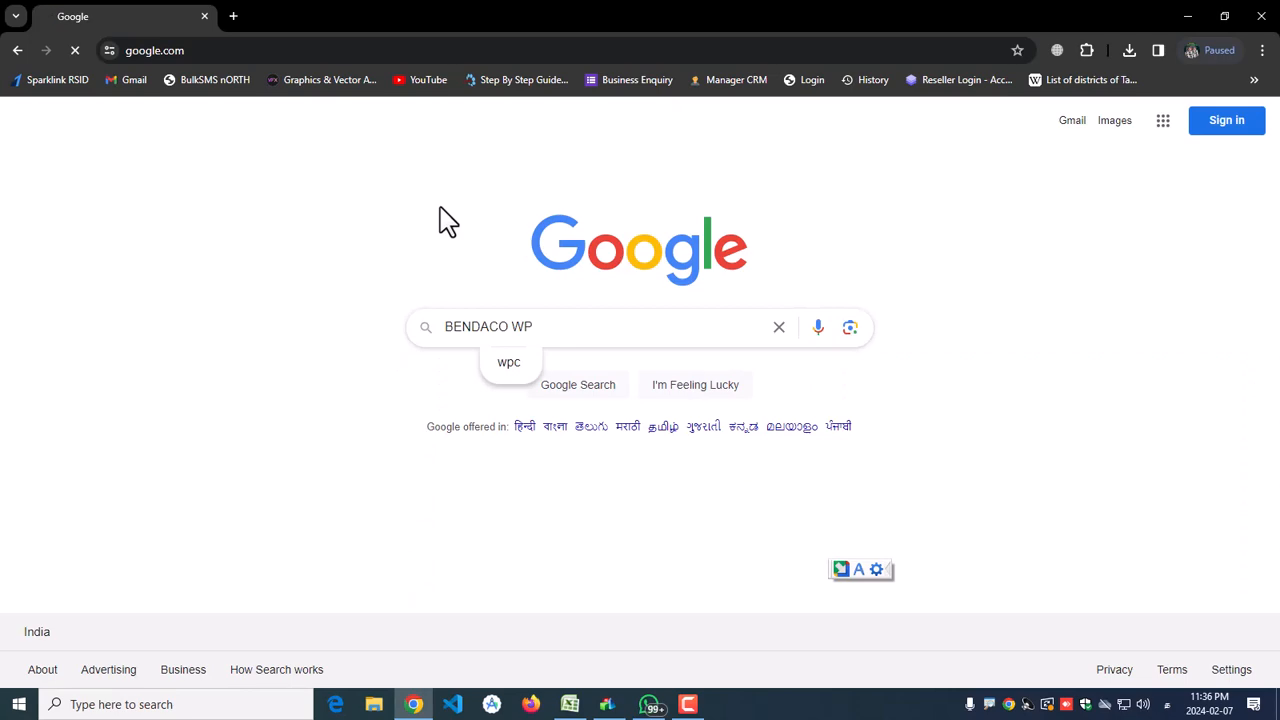
key("Return")
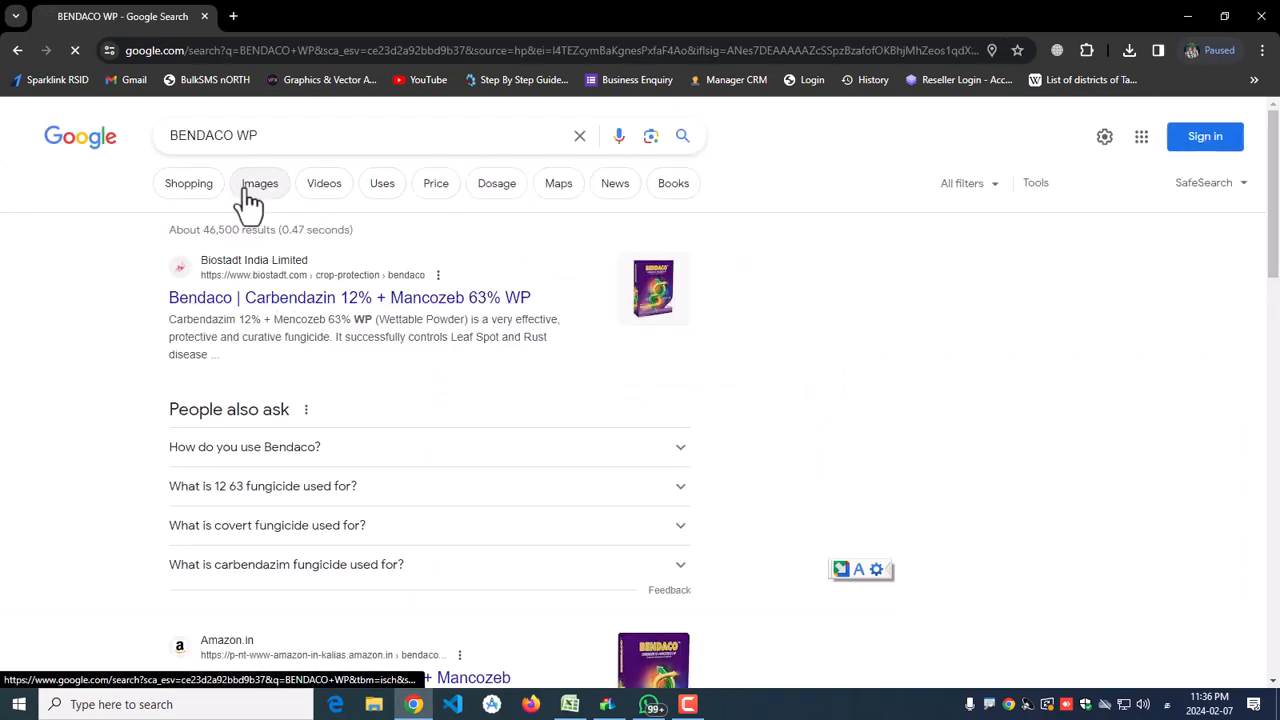
Step: Copy the G.M-45 product picture from the Google image results
left_click(249, 192)
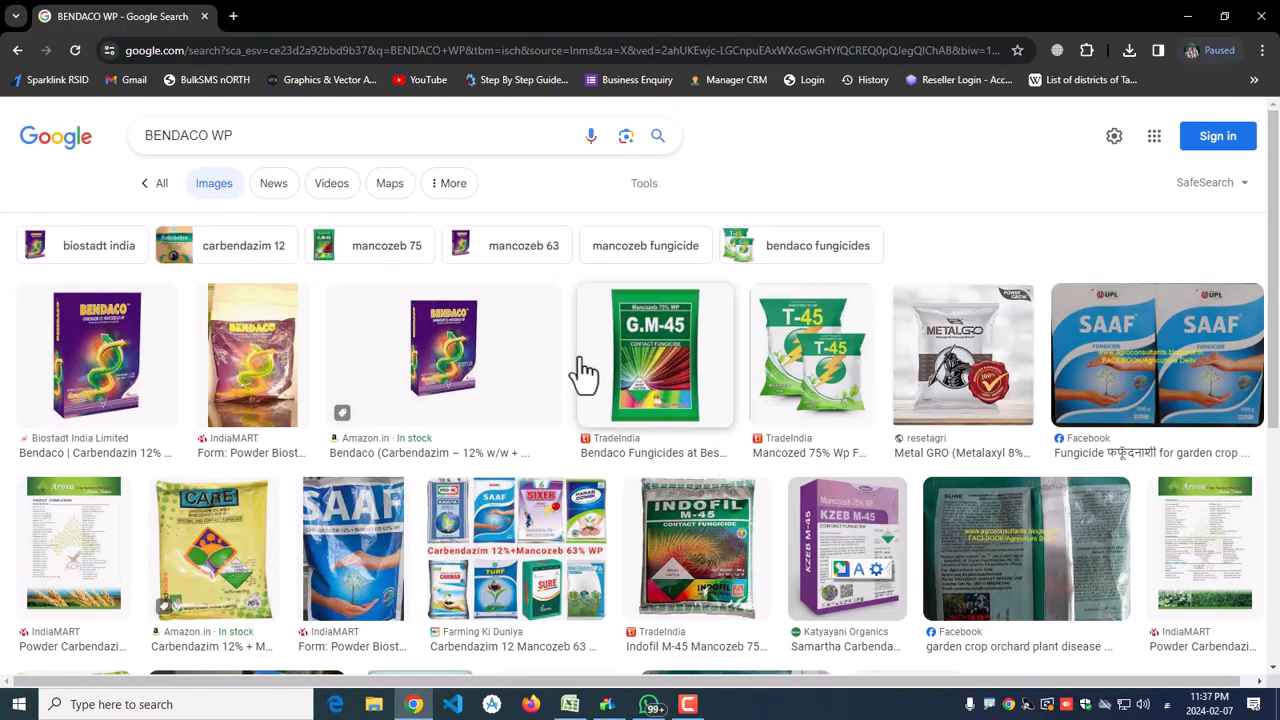
right_click(655, 340)
left_click(700, 525)
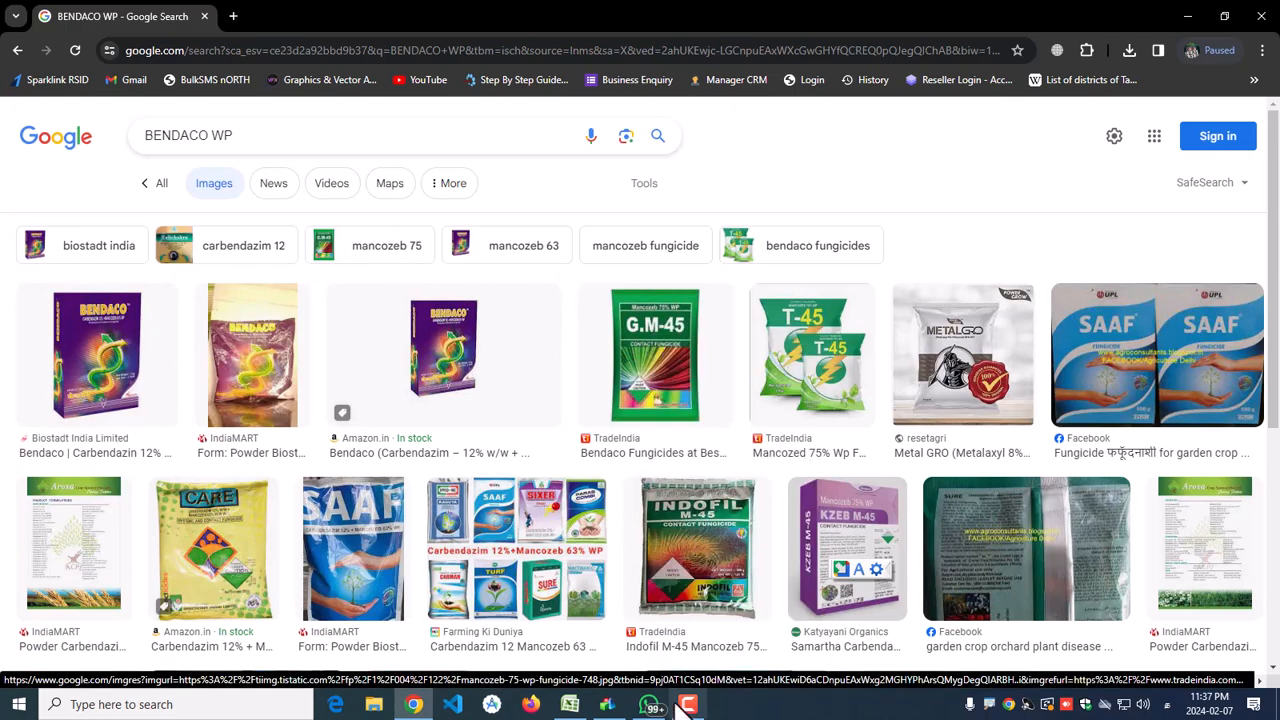
left_click(607, 704)
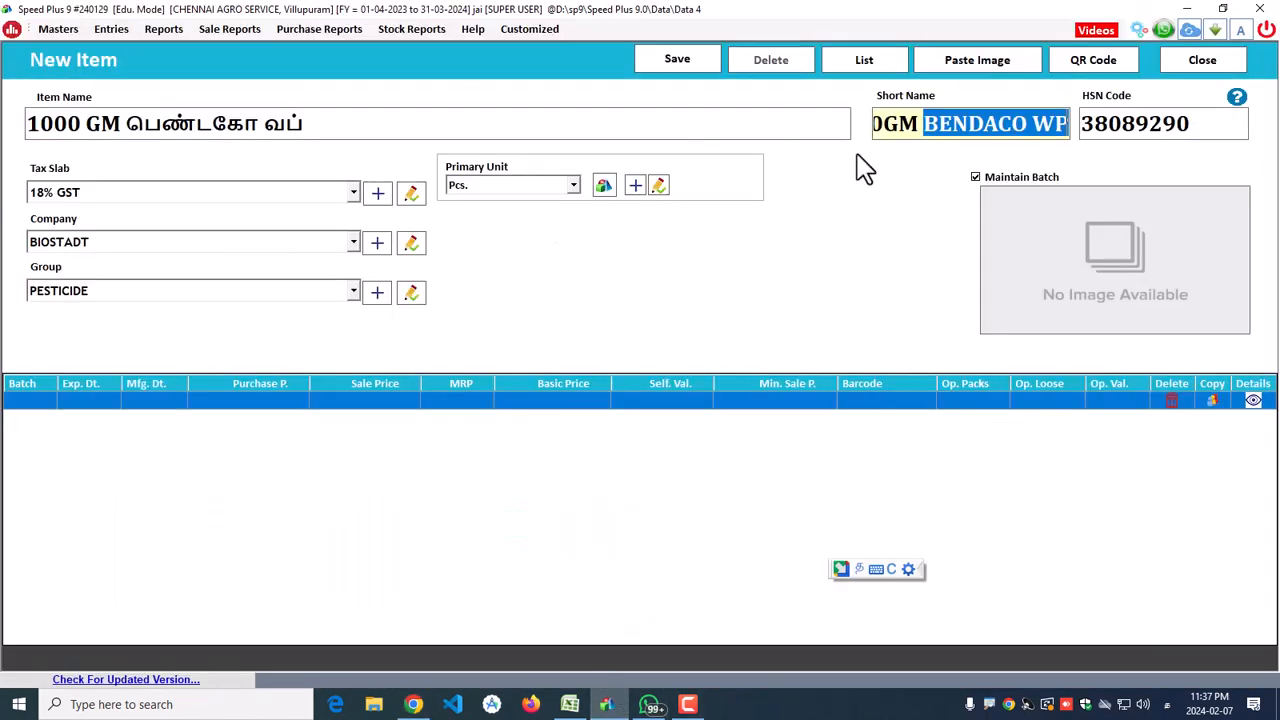
Step: Attach the G.M-45 picture and add batch N1235, expiry 08/2024, manufactured 08/2023
left_click(966, 78)
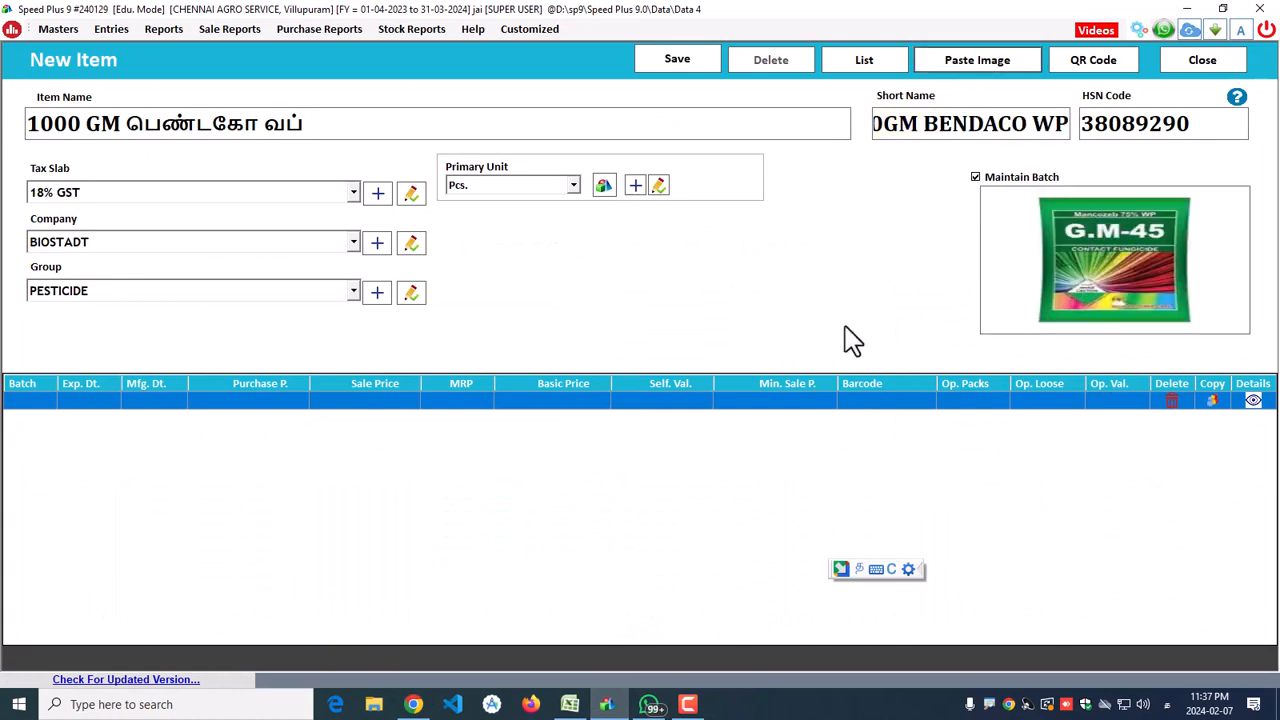
left_click(21, 401)
type("N123")
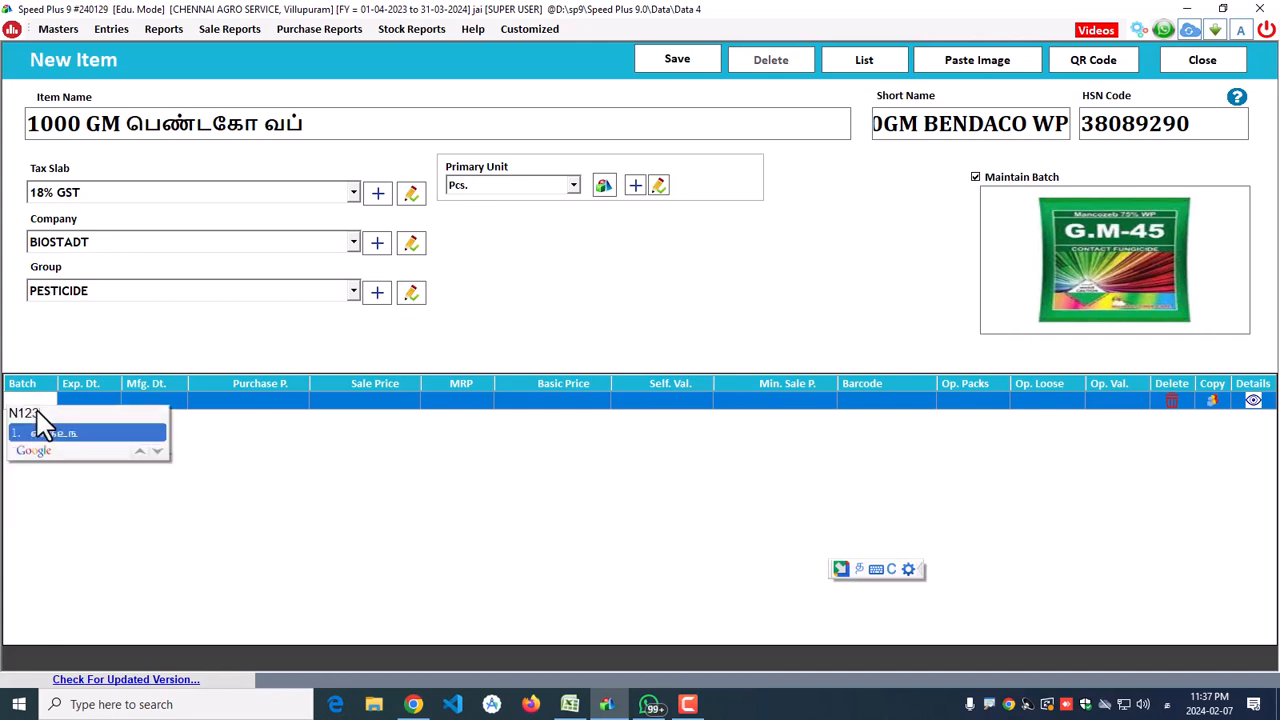
key("ctrl+g")
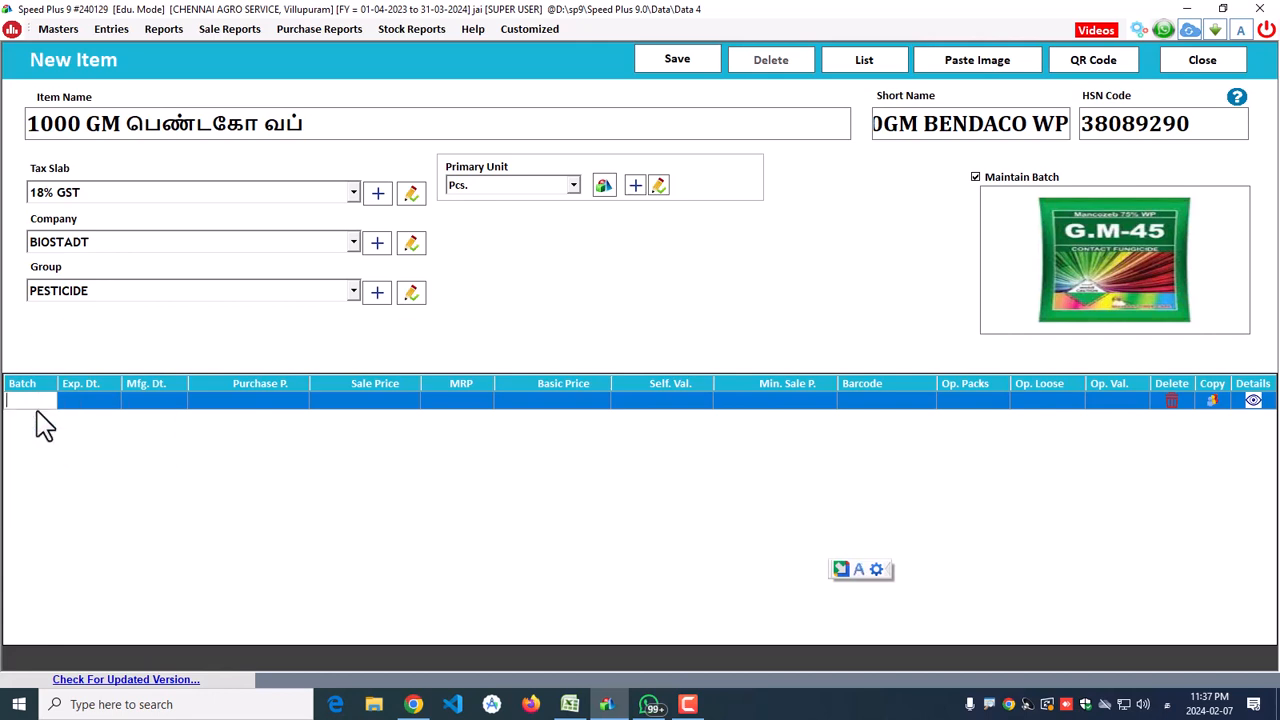
type("N1235")
key("Tab")
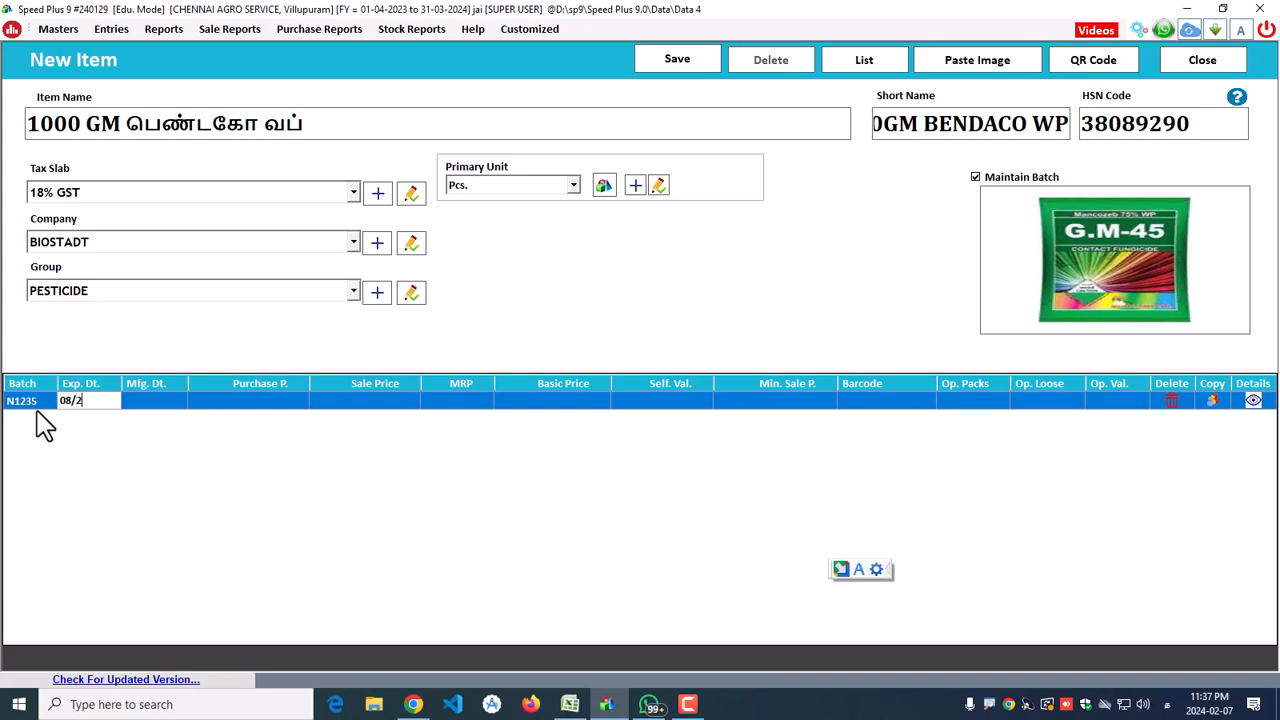
key("Return")
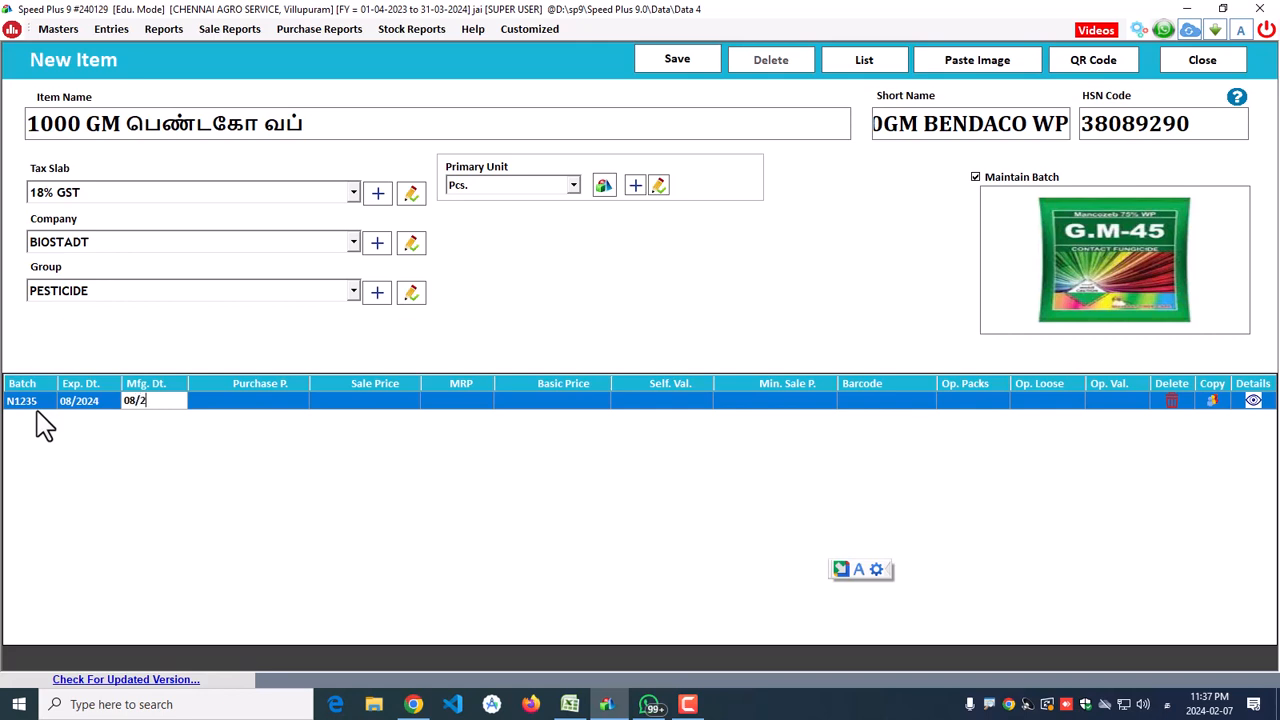
key("Return")
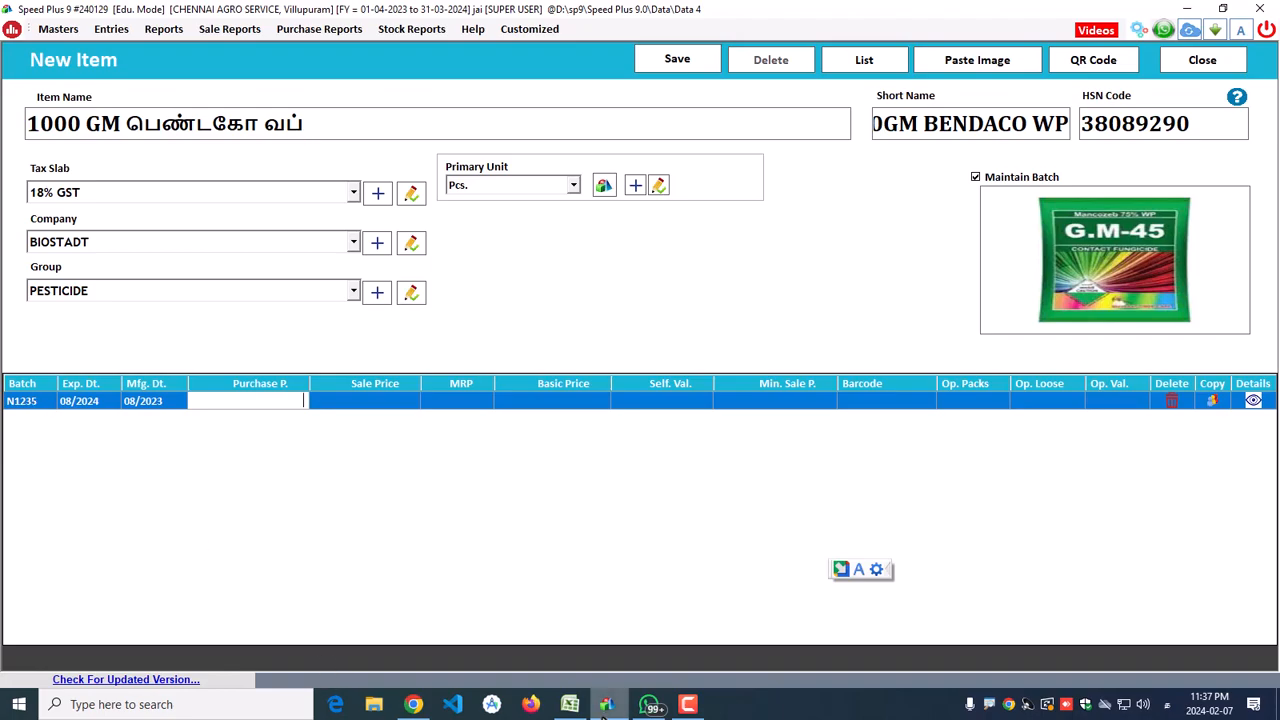
left_click(570, 704)
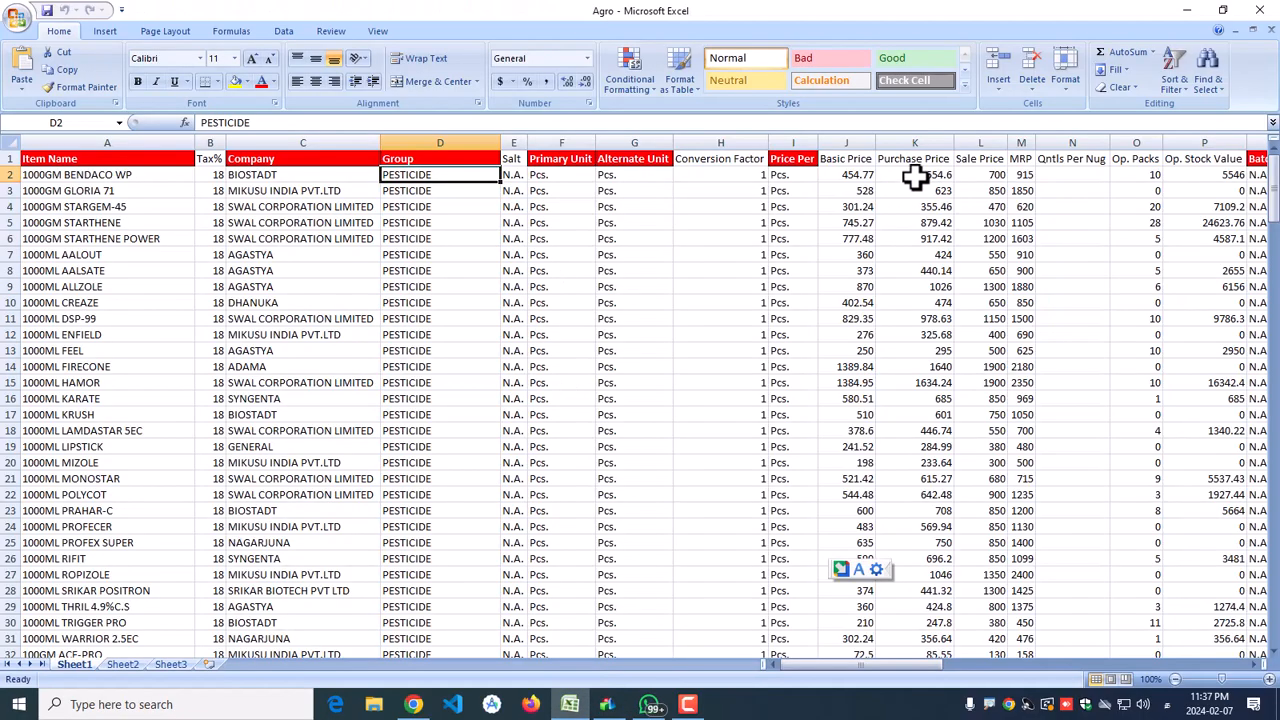
Step: Paste purchase price 554.6 from K2, keeping the auto-filled 610.06 sale price
left_click(914, 176)
key("ctrl+c")
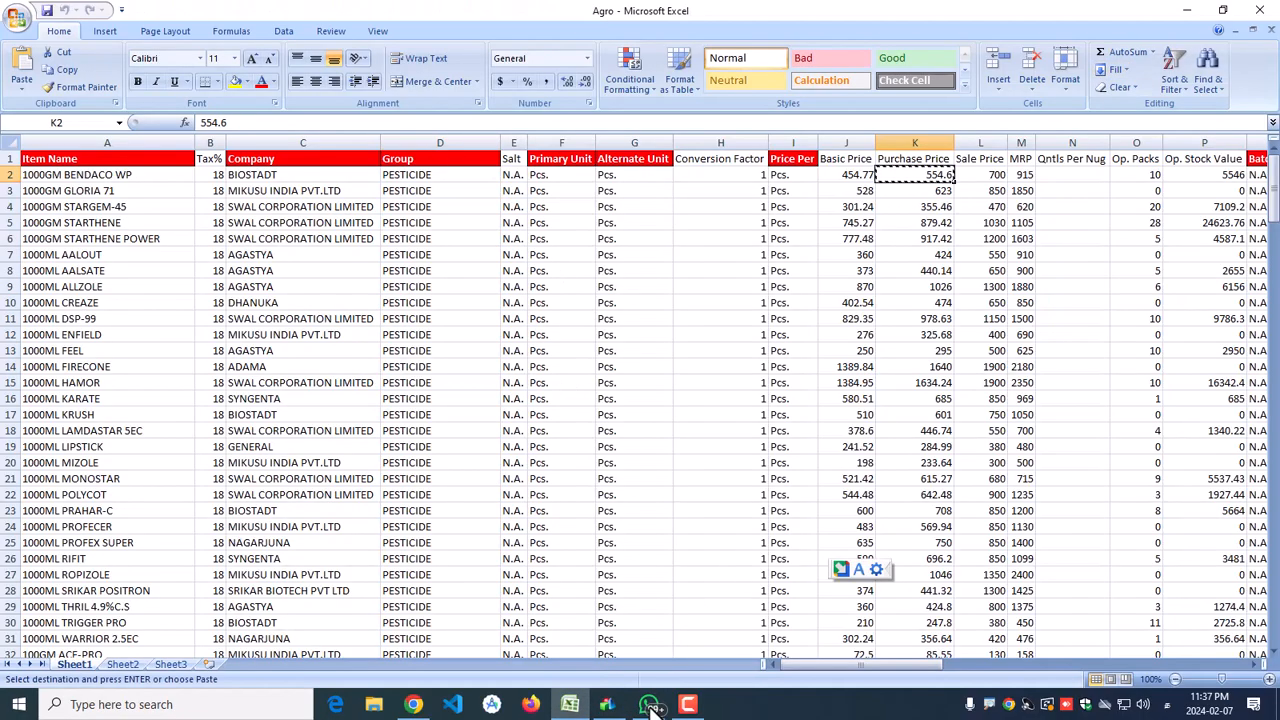
left_click(609, 706)
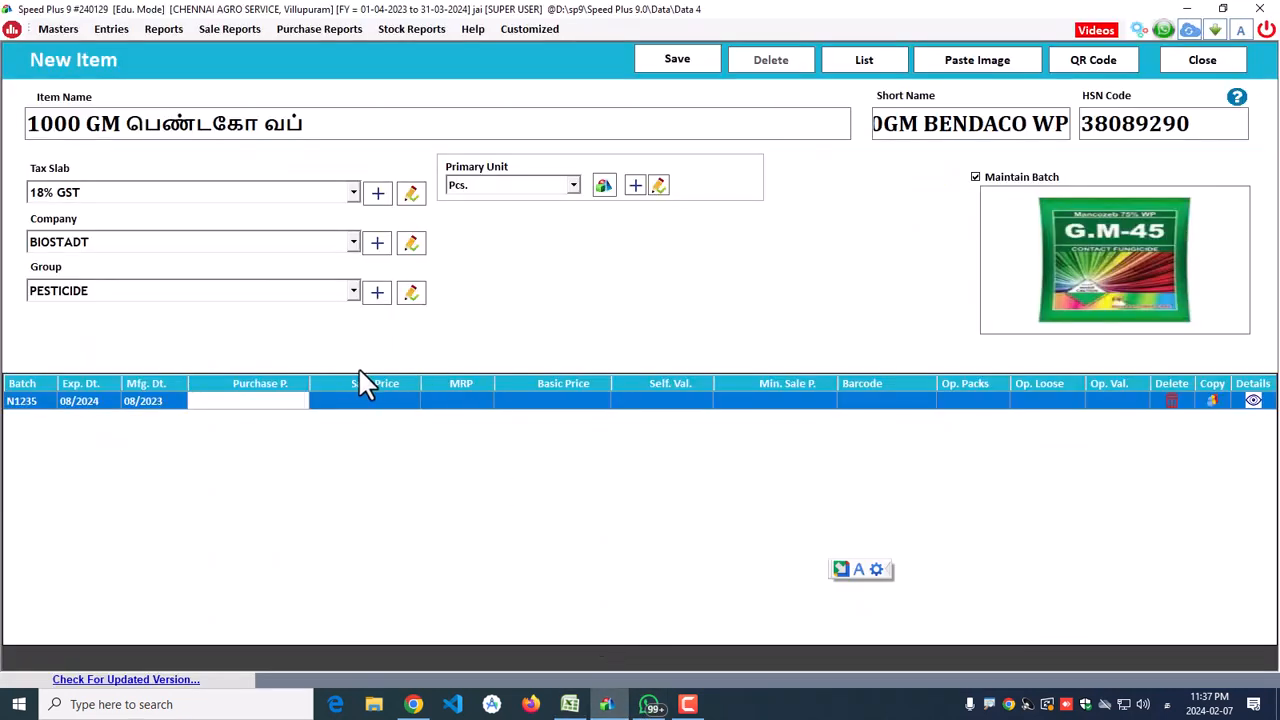
key("ctrl+v")
key("Return")
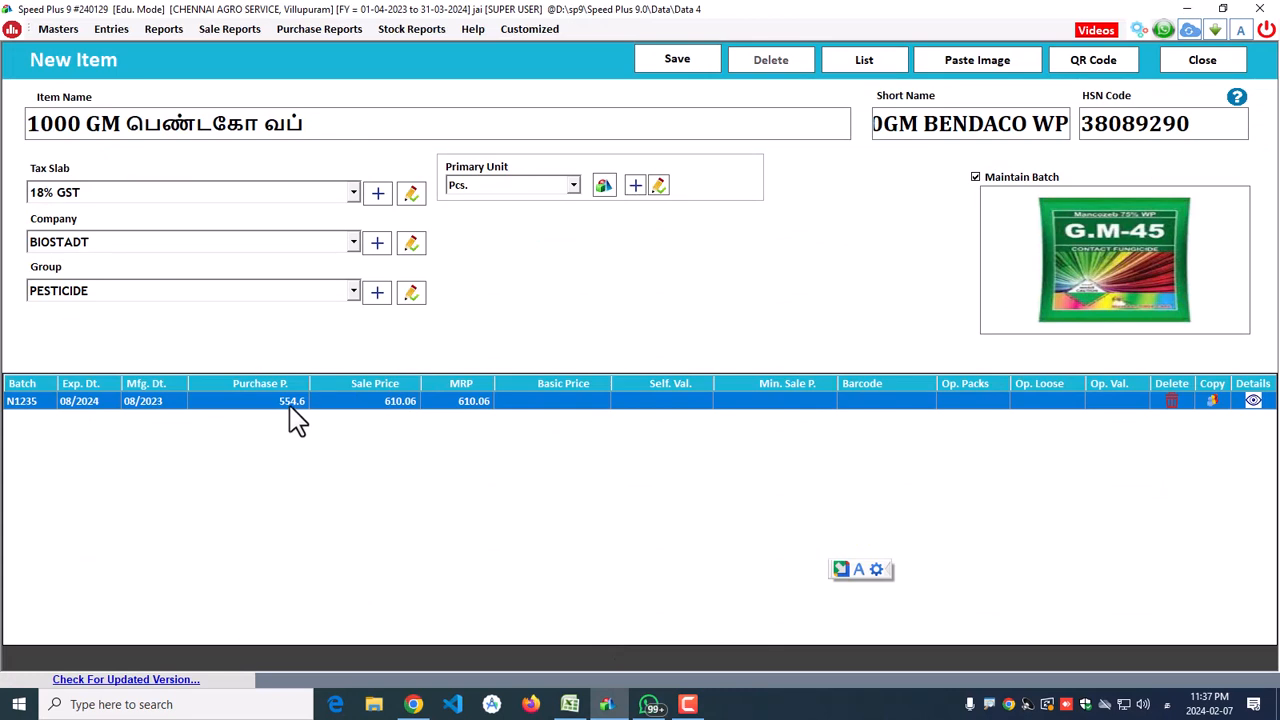
left_click(395, 412)
left_click(449, 414)
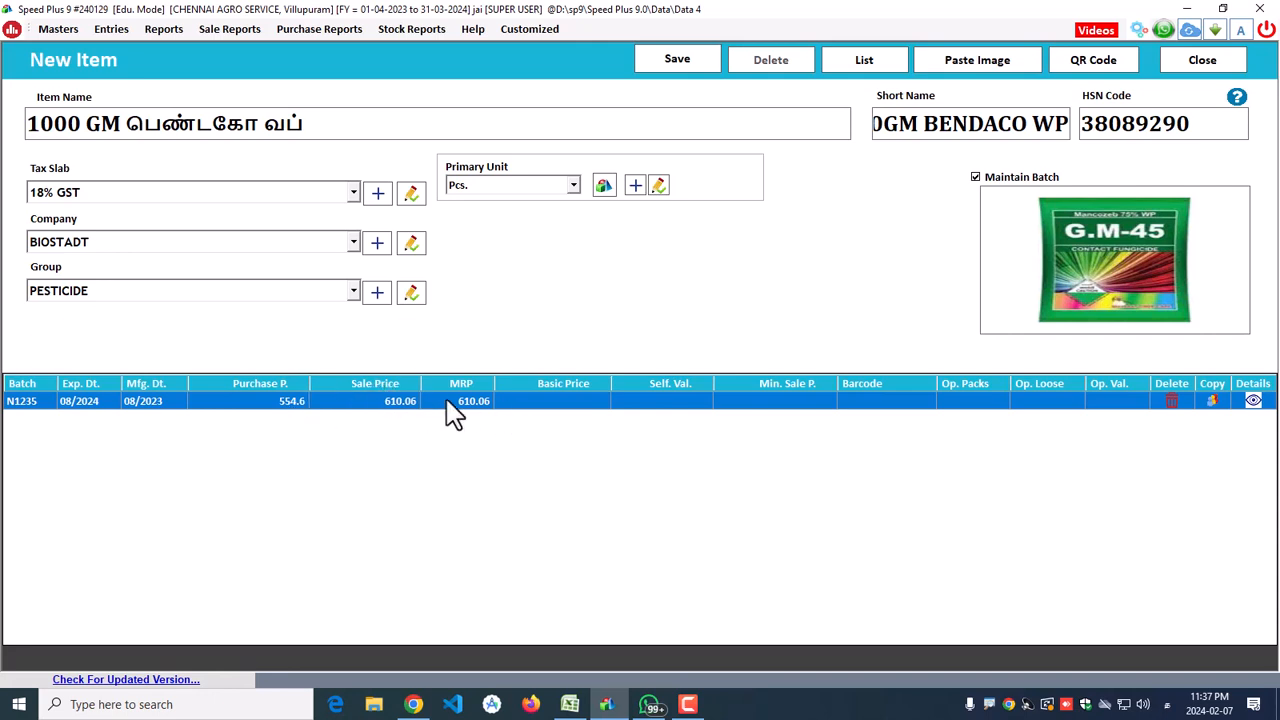
Step: Paste basic price 454.77 from cell J2 into the batch row
left_click(580, 402)
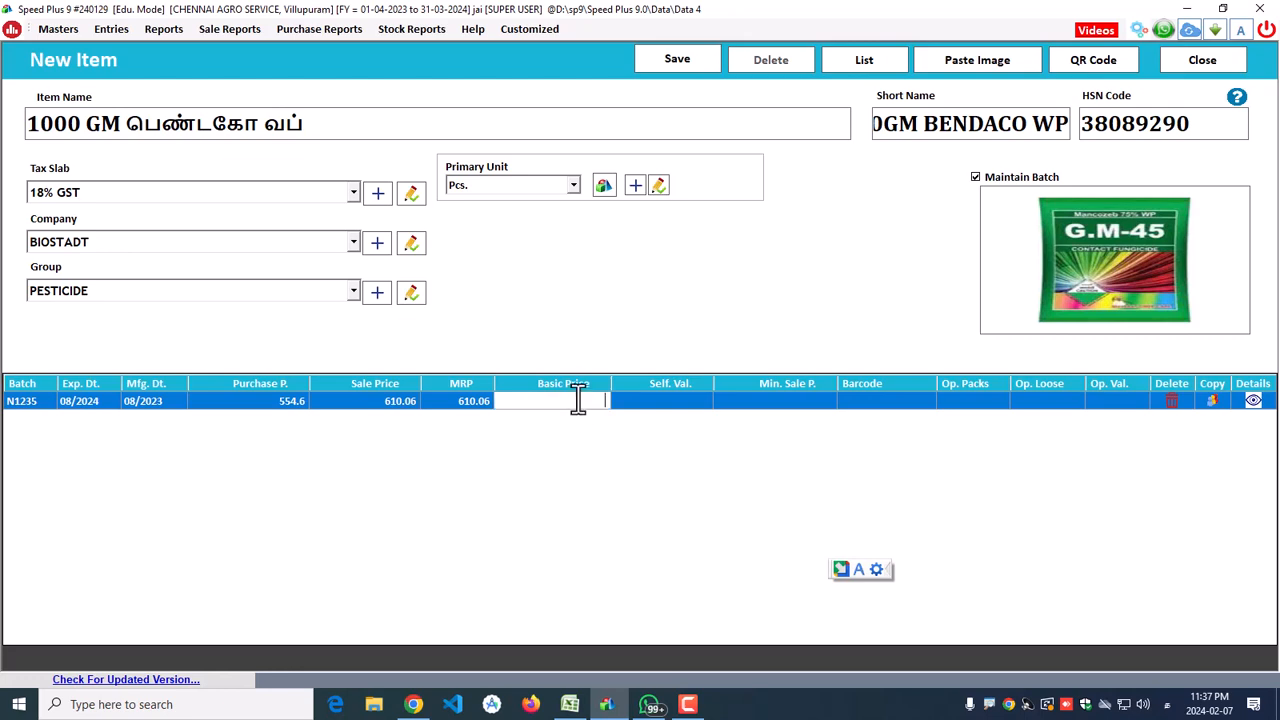
left_click(570, 704)
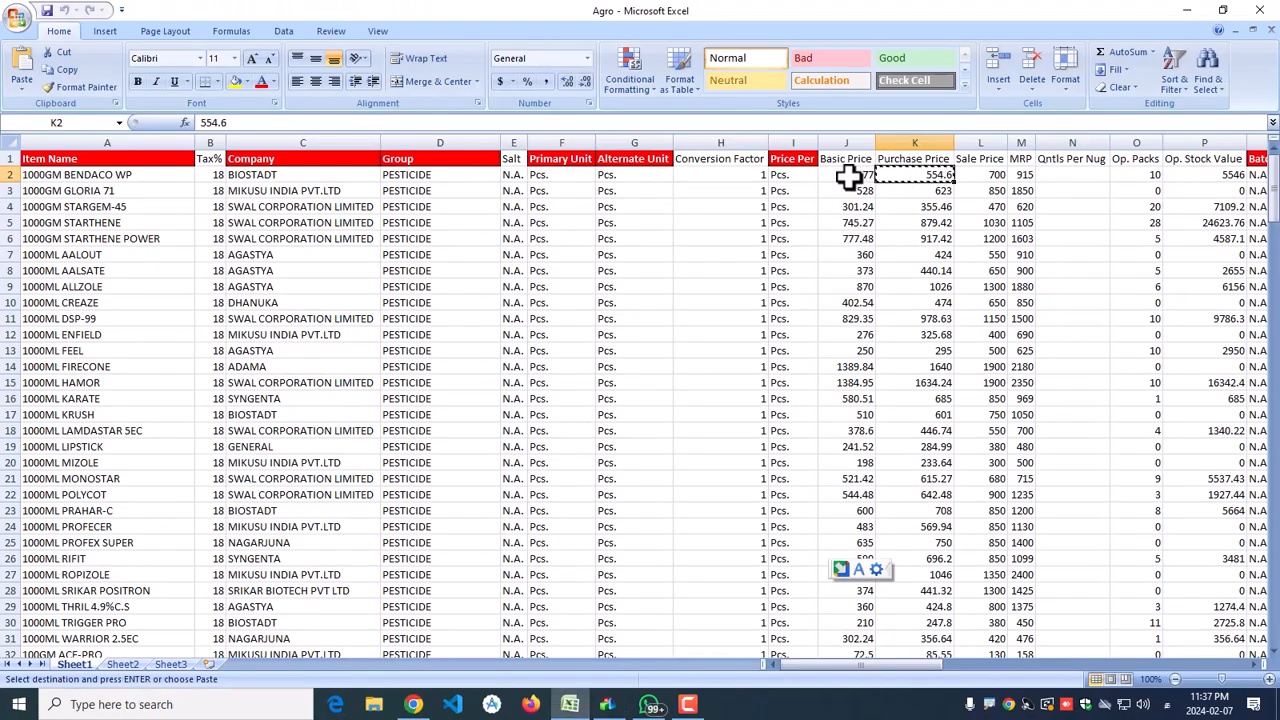
left_click(846, 176)
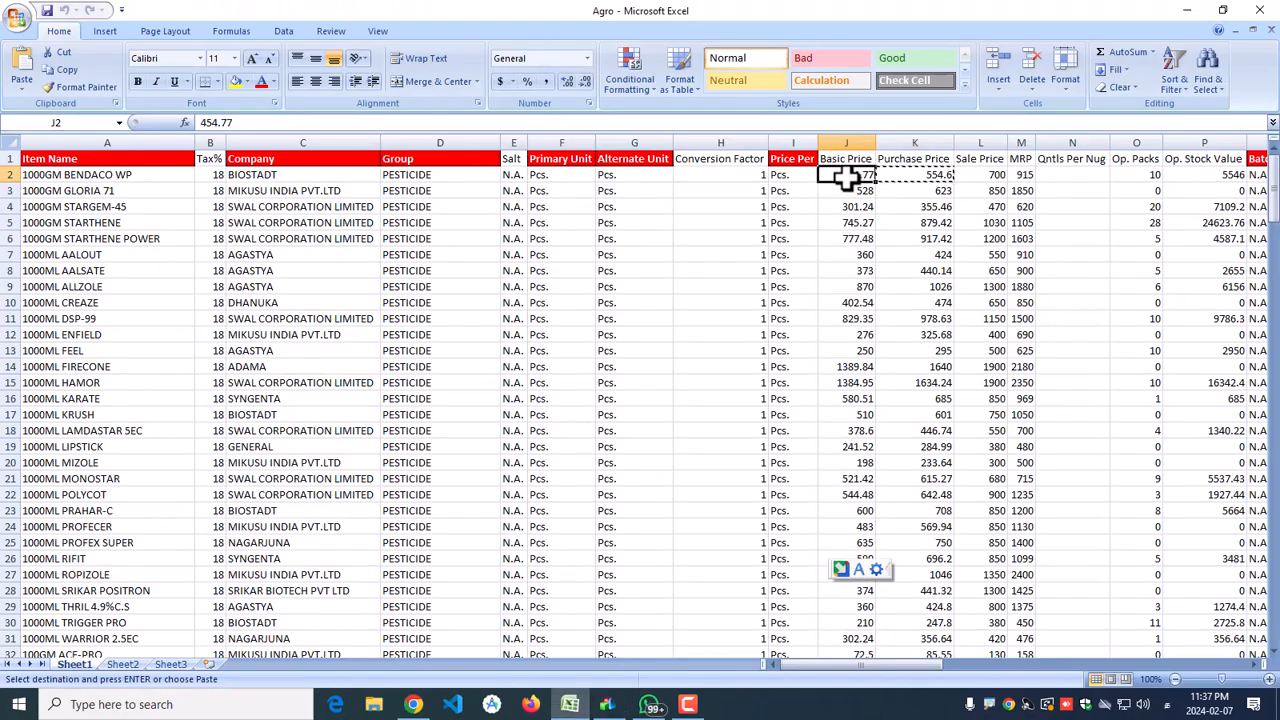
left_click(1187, 10)
key("ctrl+v")
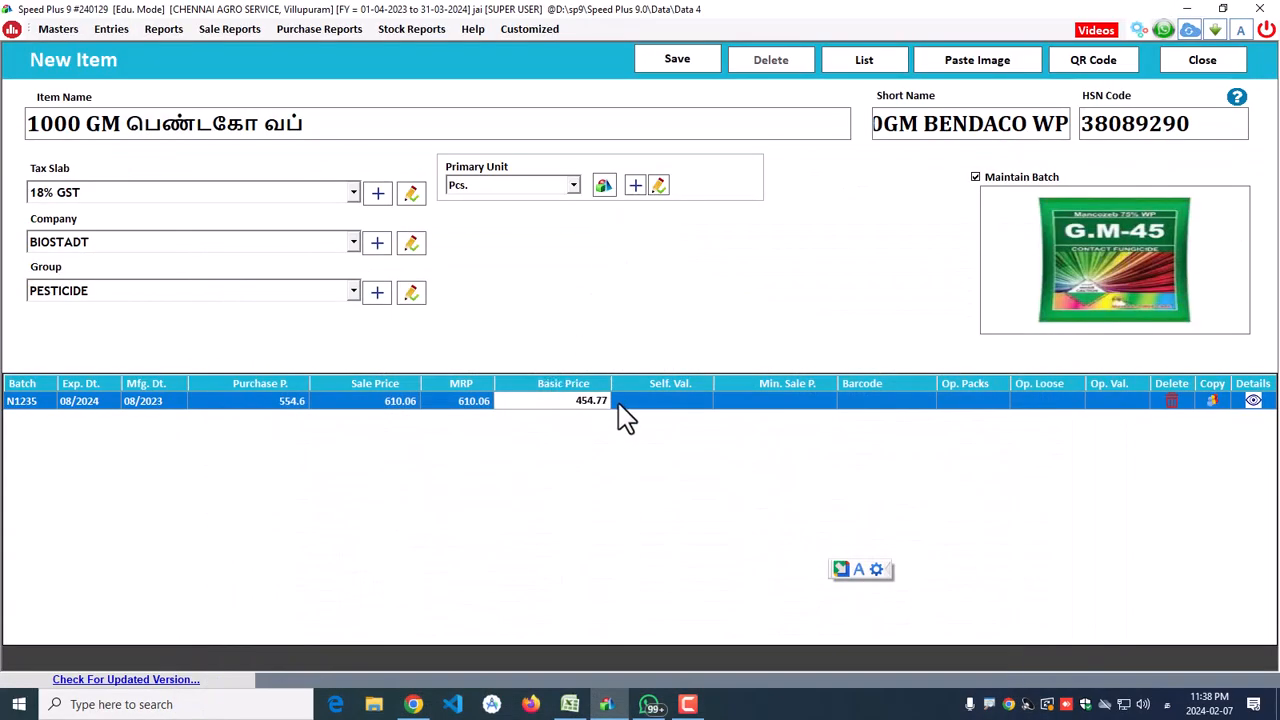
left_click(618, 403)
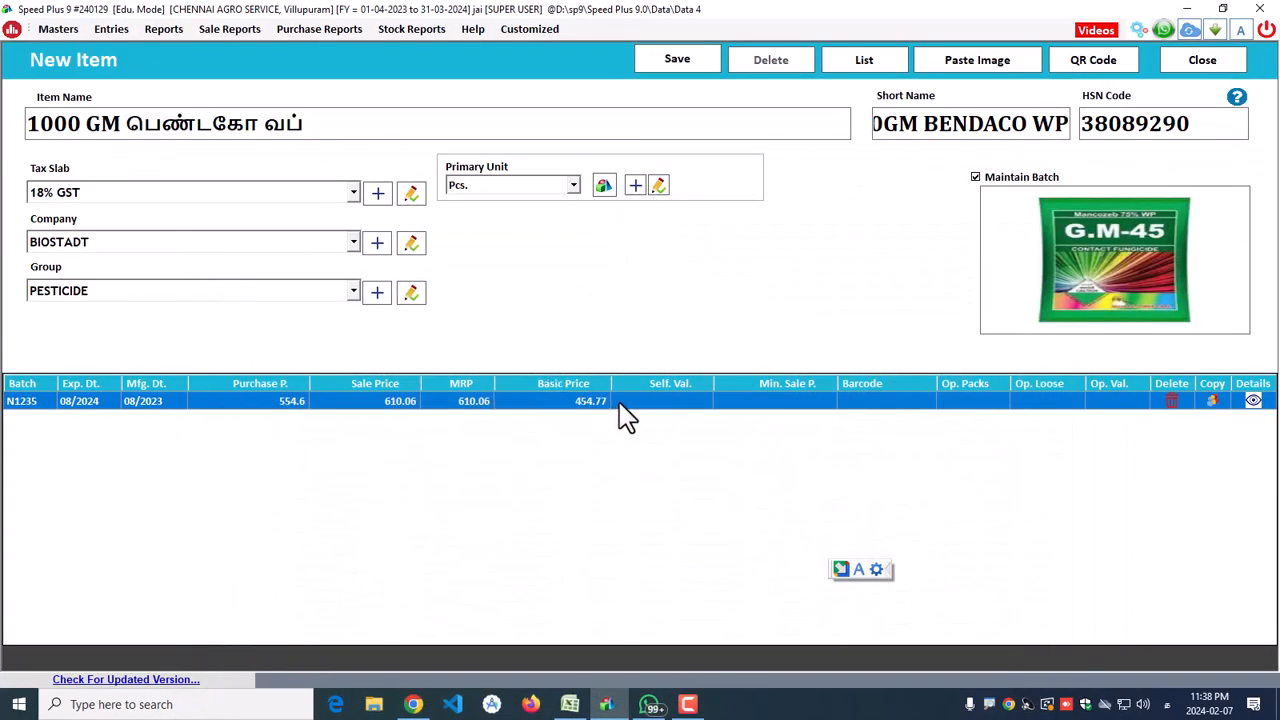
Step: Enter 605 as the minimum sale price
left_click(766, 402)
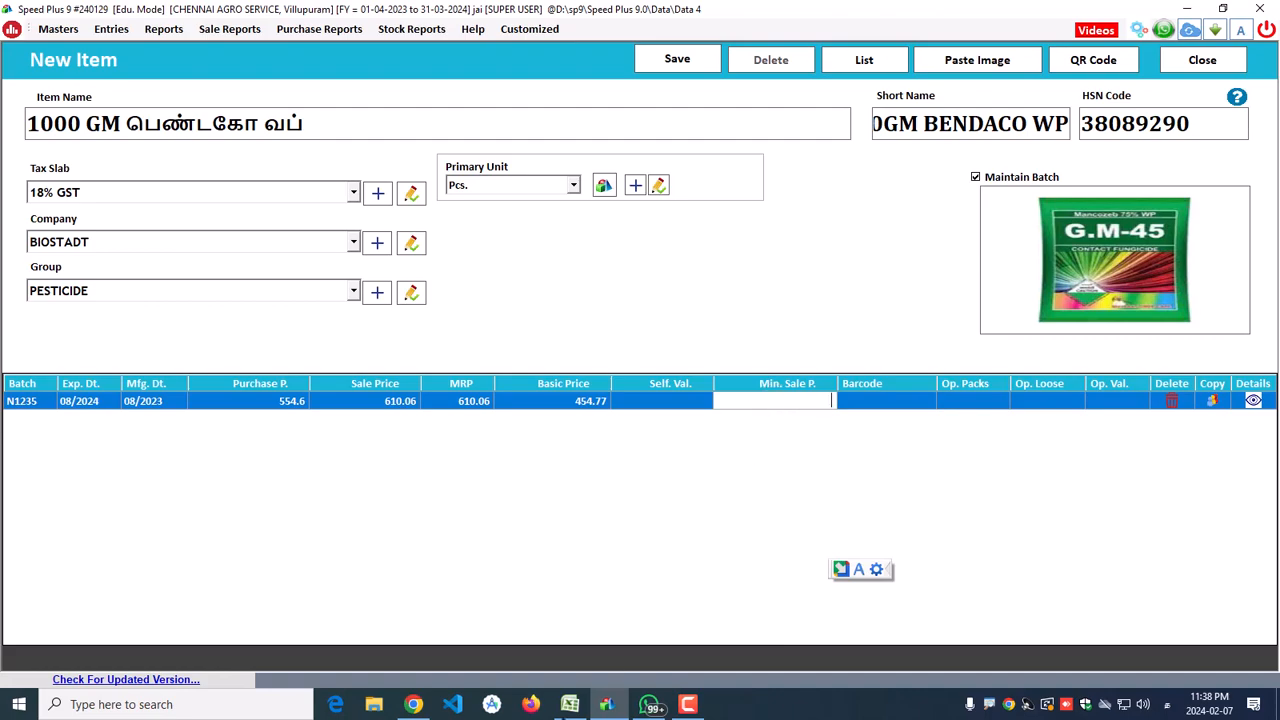
left_click(569, 704)
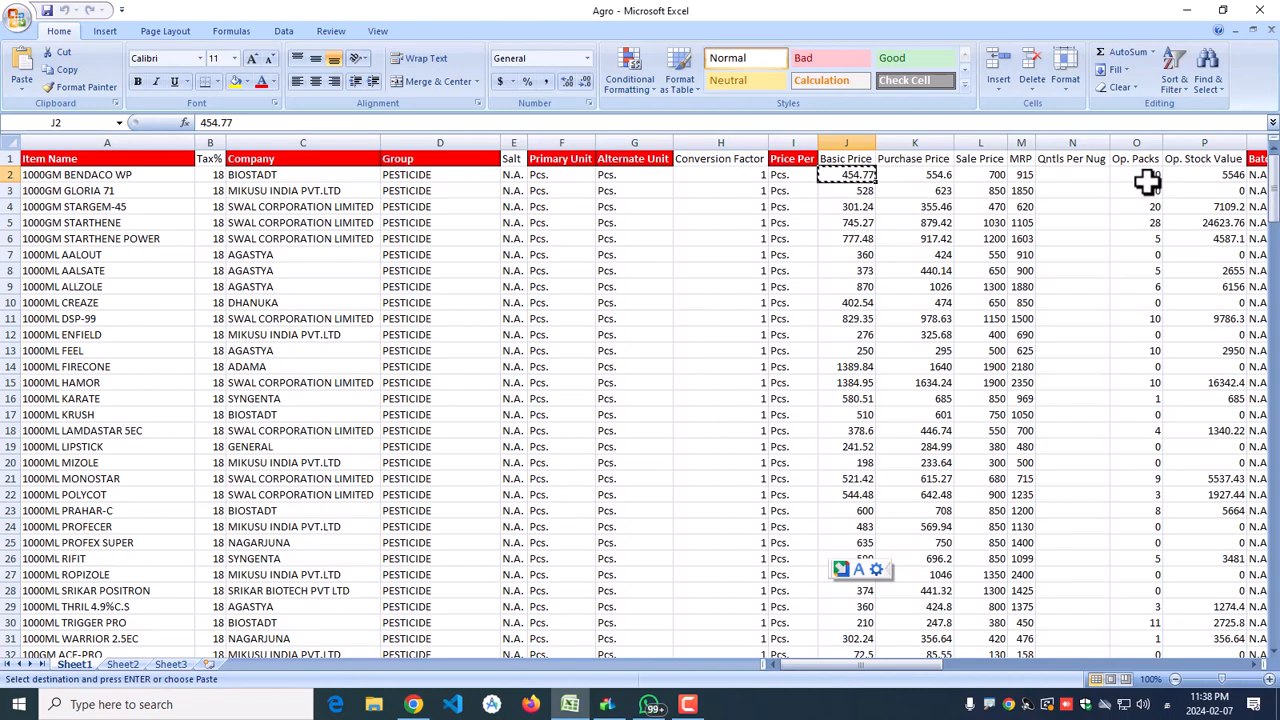
left_click_drag(900, 665, 929, 677)
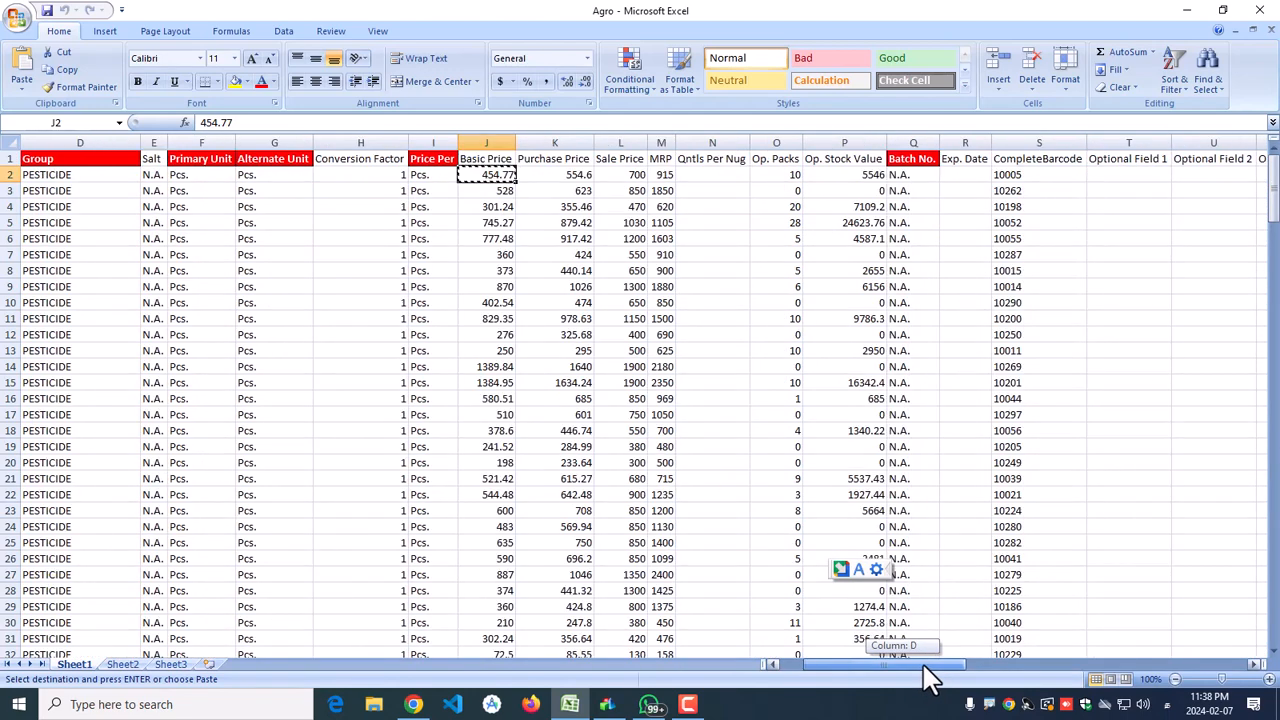
key("alt+Tab")
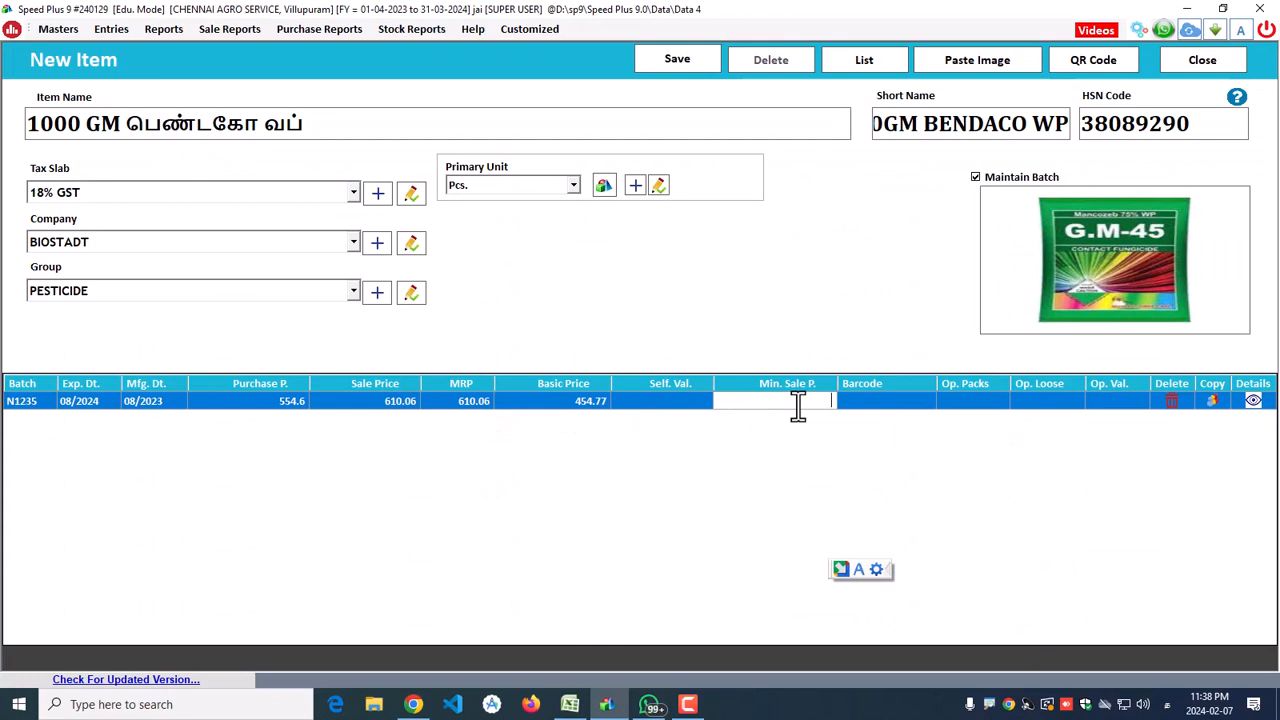
type("605")
left_click(390, 402)
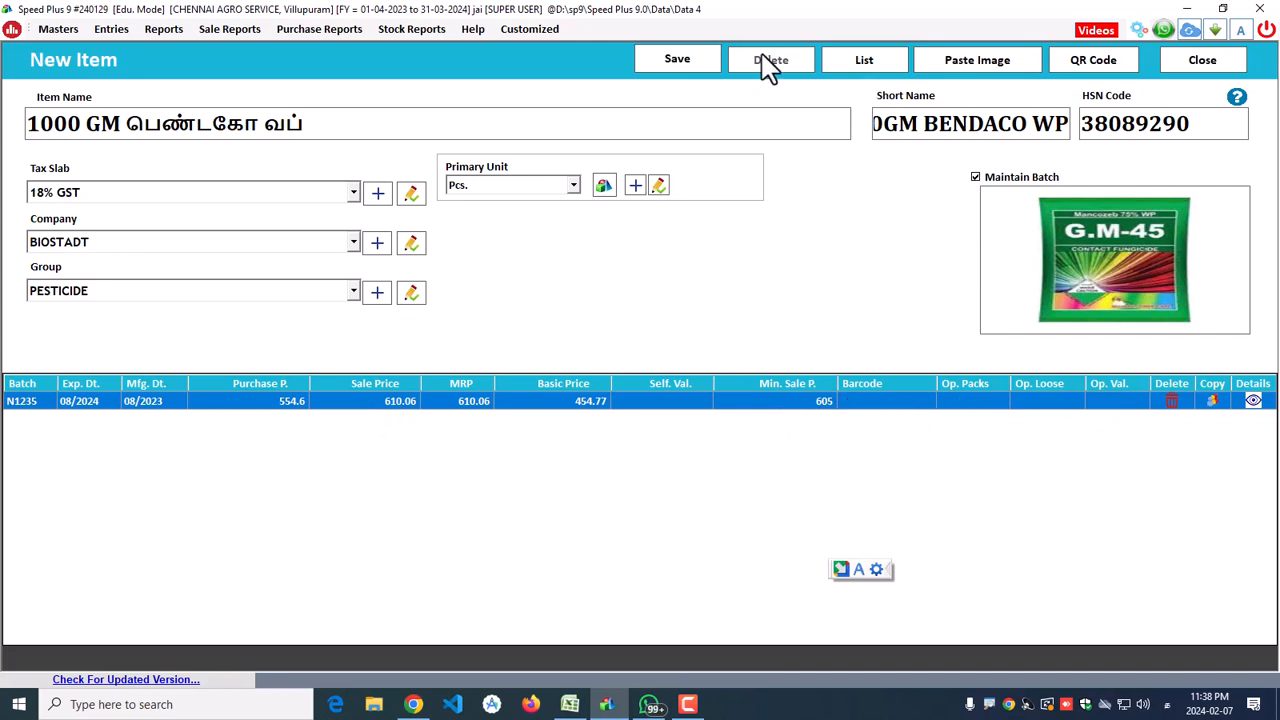
Step: Save the 1000 GM BIOSTADT item and reopen the List of Items showing it at 610.06
left_click(677, 62)
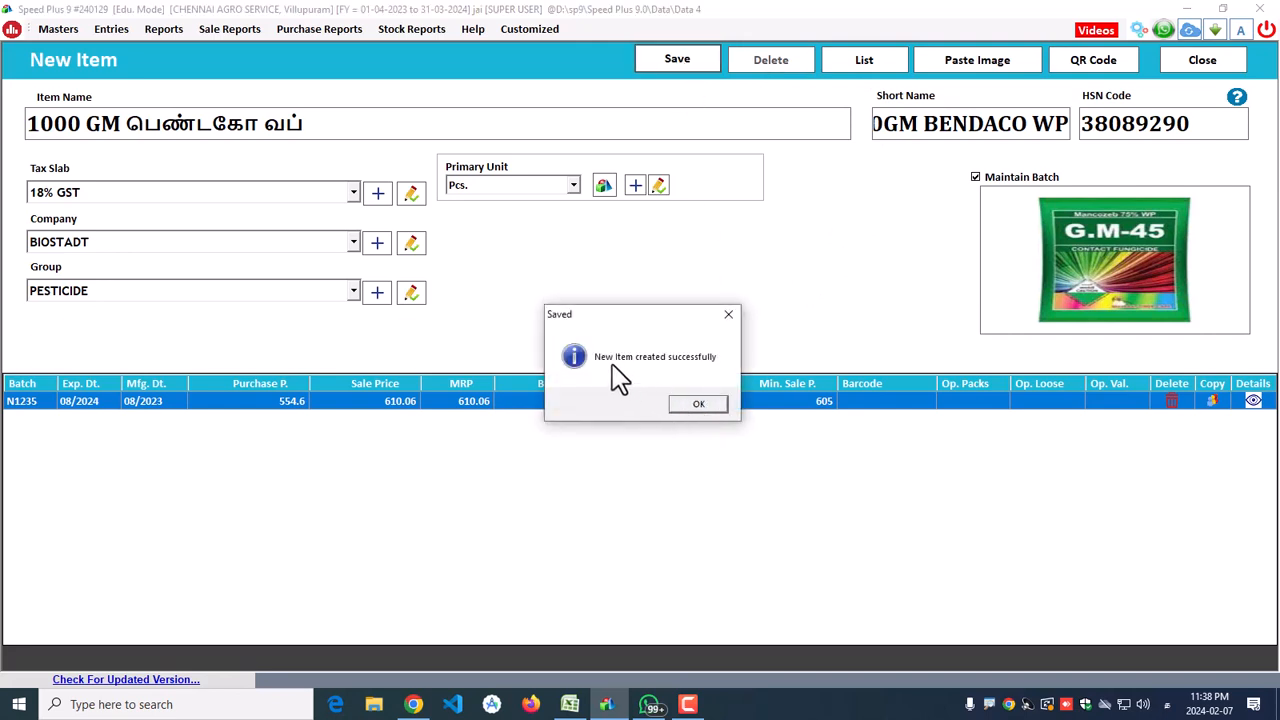
left_click(706, 405)
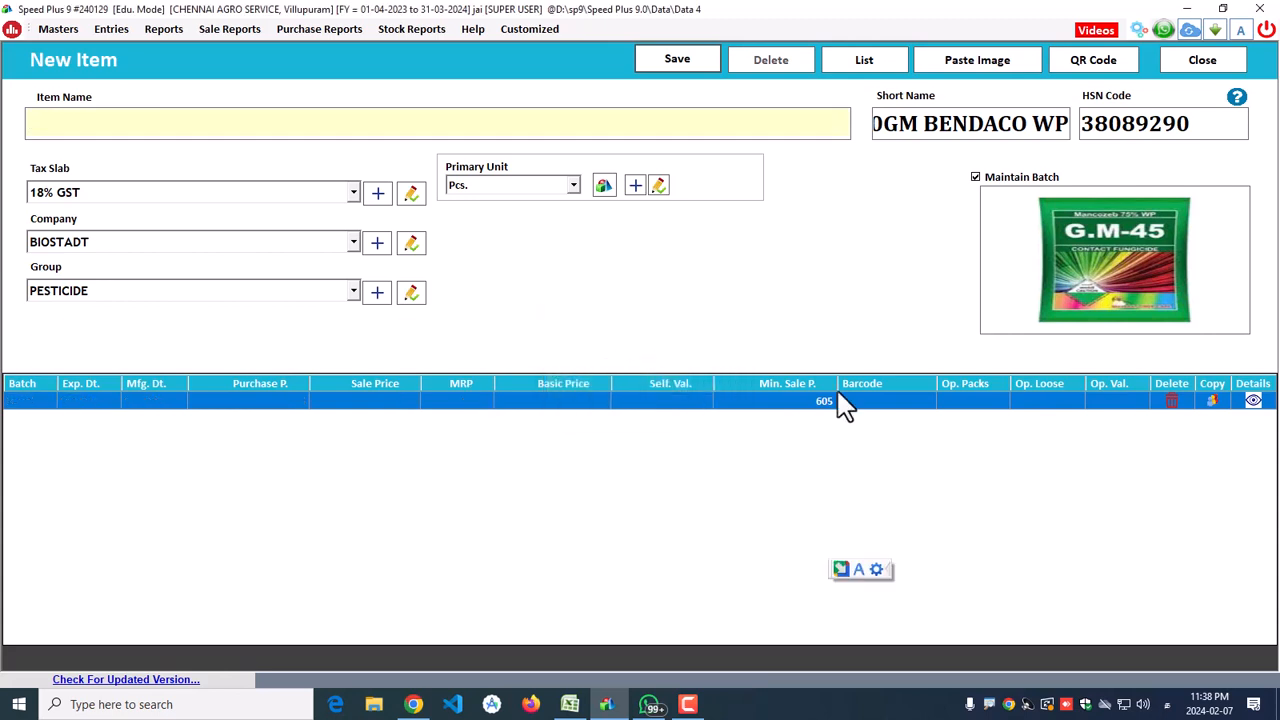
left_click(1222, 64)
left_click(270, 66)
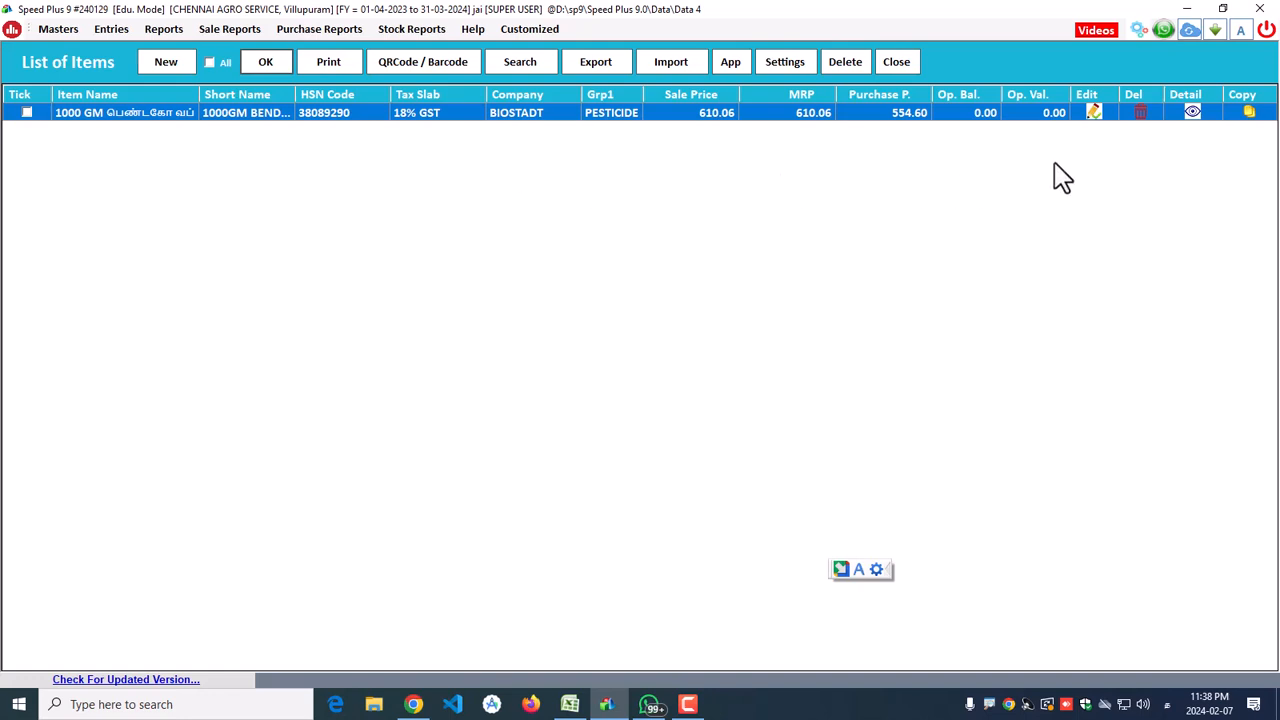
left_click(1192, 113)
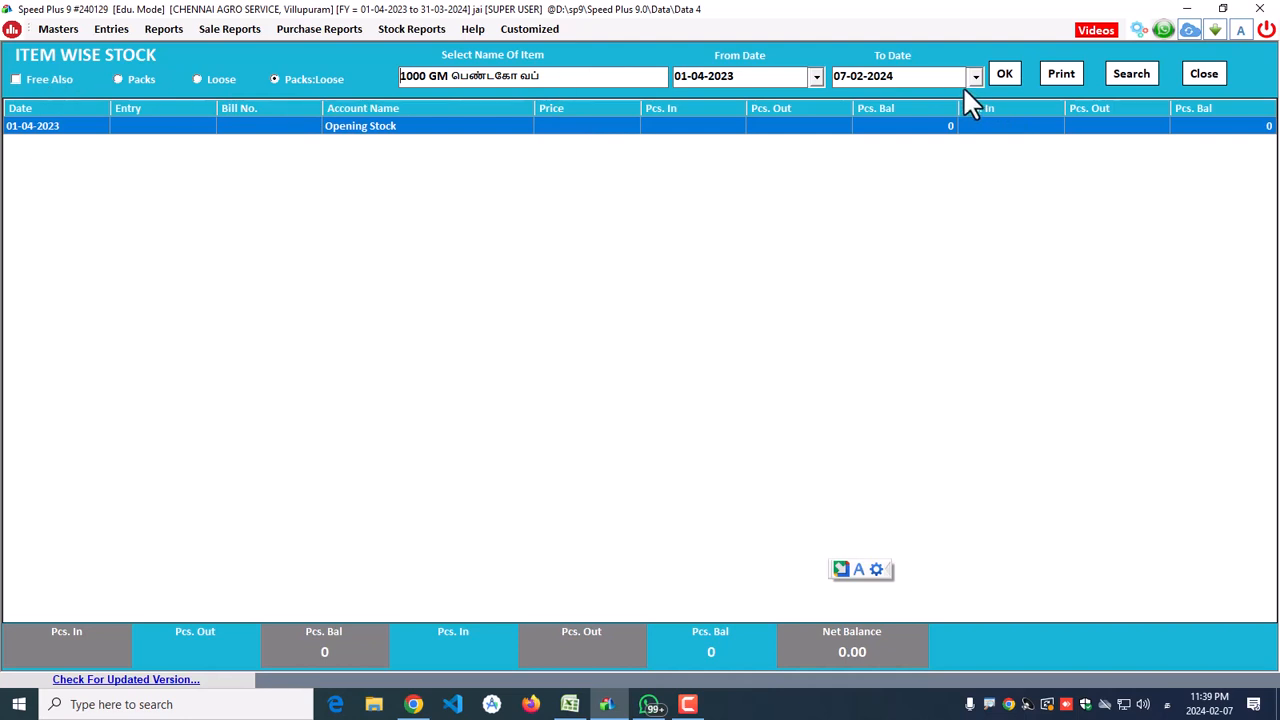
left_click(1199, 76)
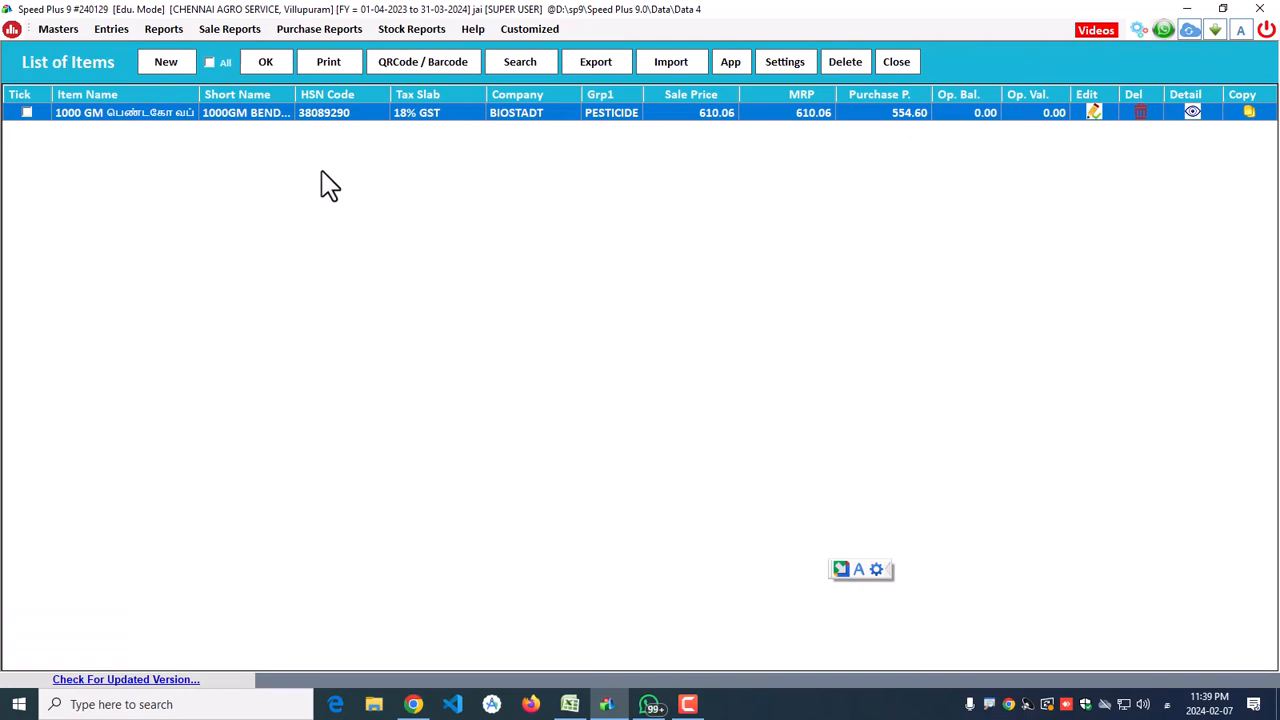
Step: Review the Agro workbook's product price and opening-stock list in Excel, then close it
left_click(570, 704)
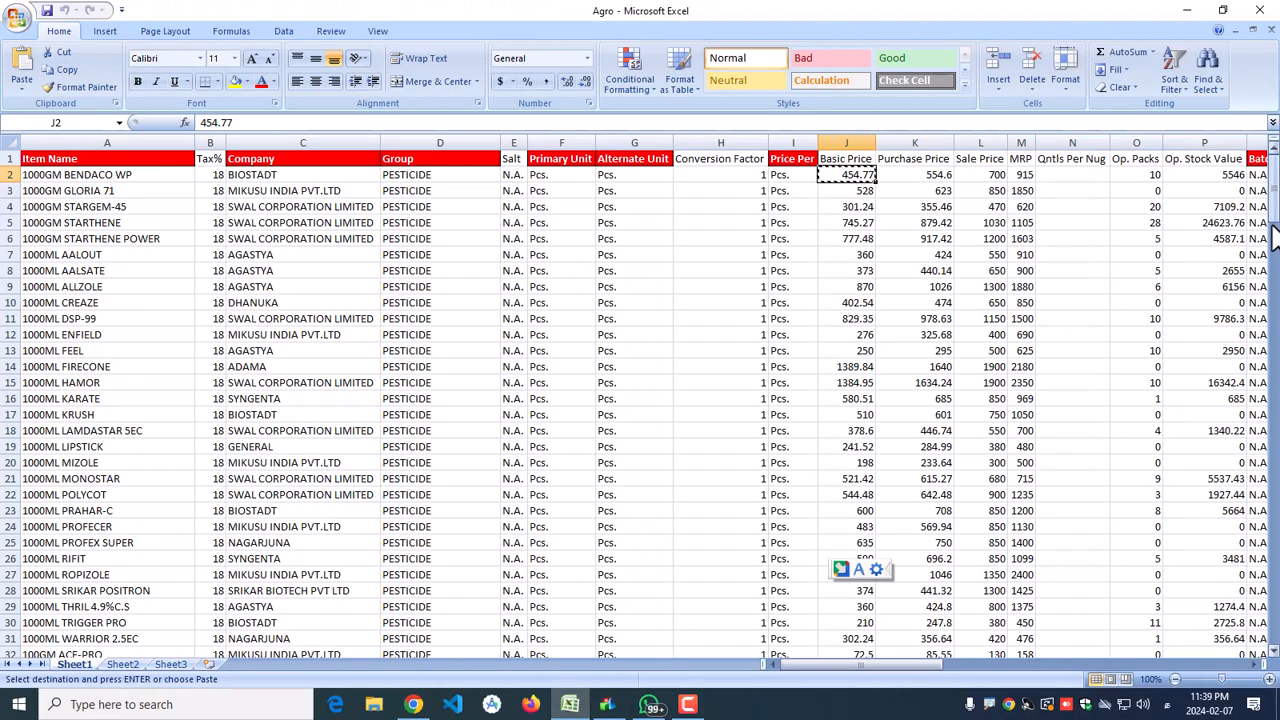
left_click_drag(1275, 235, 1275, 430)
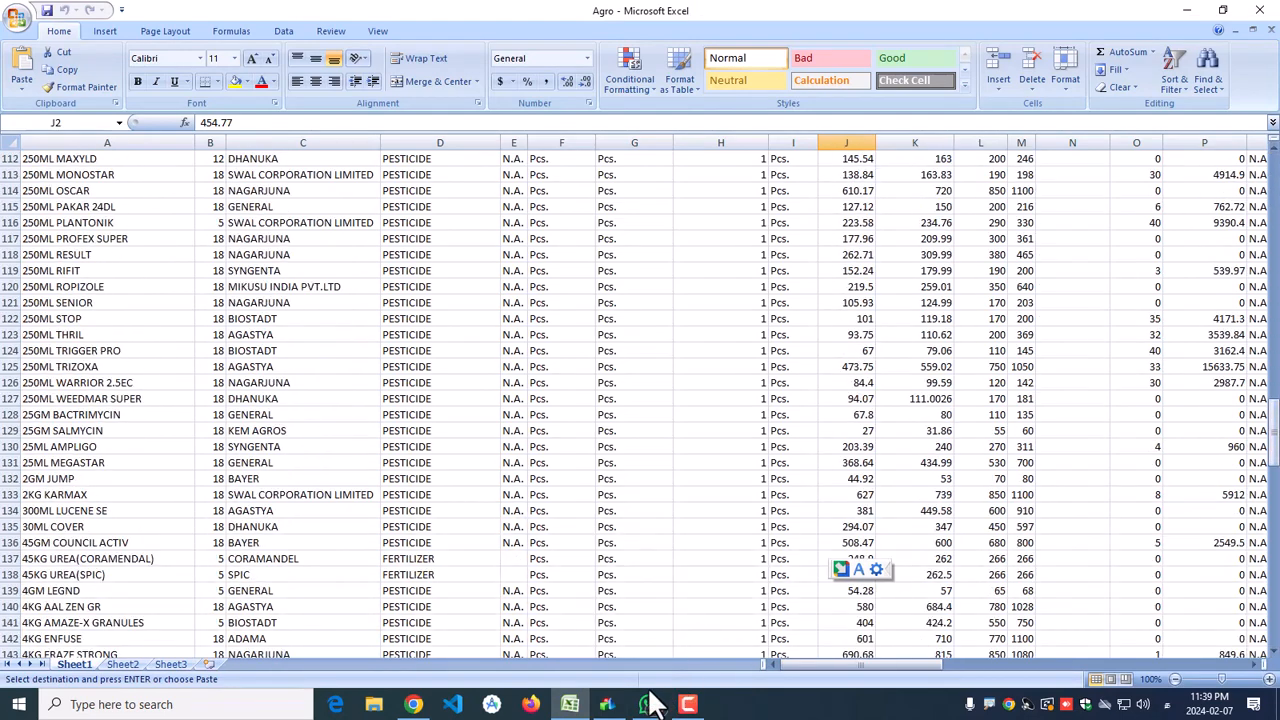
left_click(607, 704)
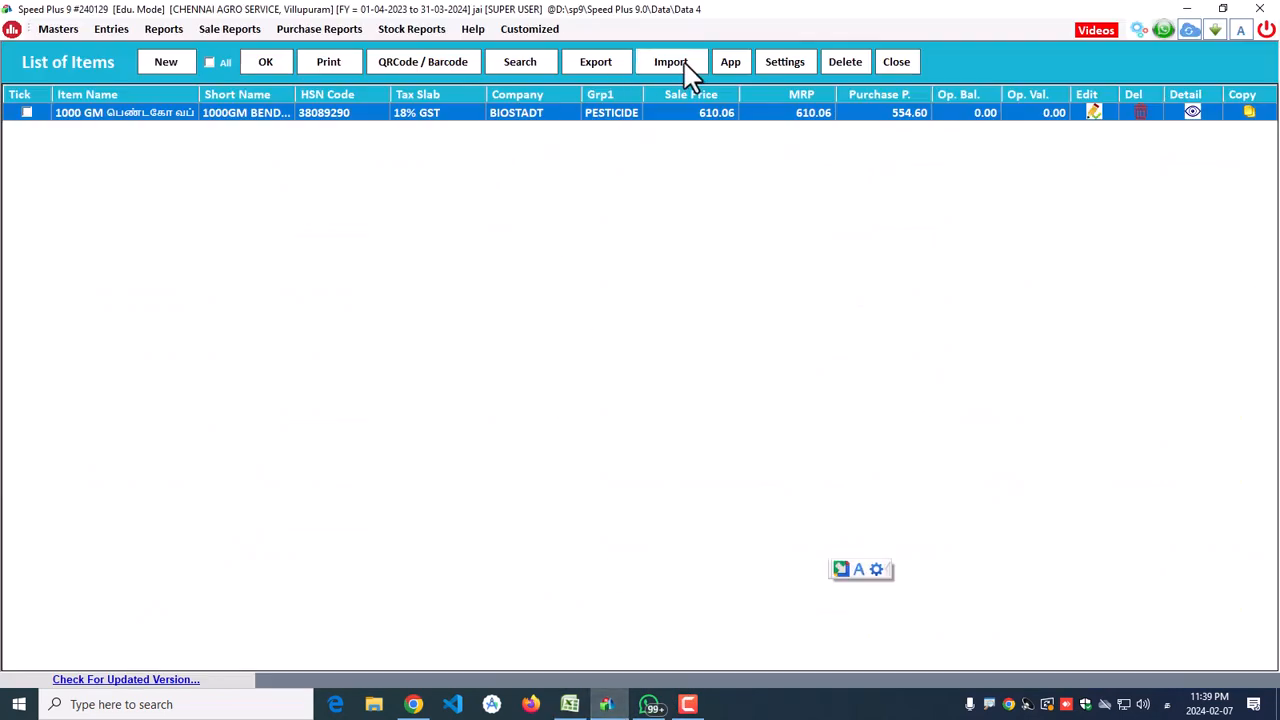
left_click(570, 704)
scroll(600, 525, "down", 4)
scroll(598, 525, "up", 5)
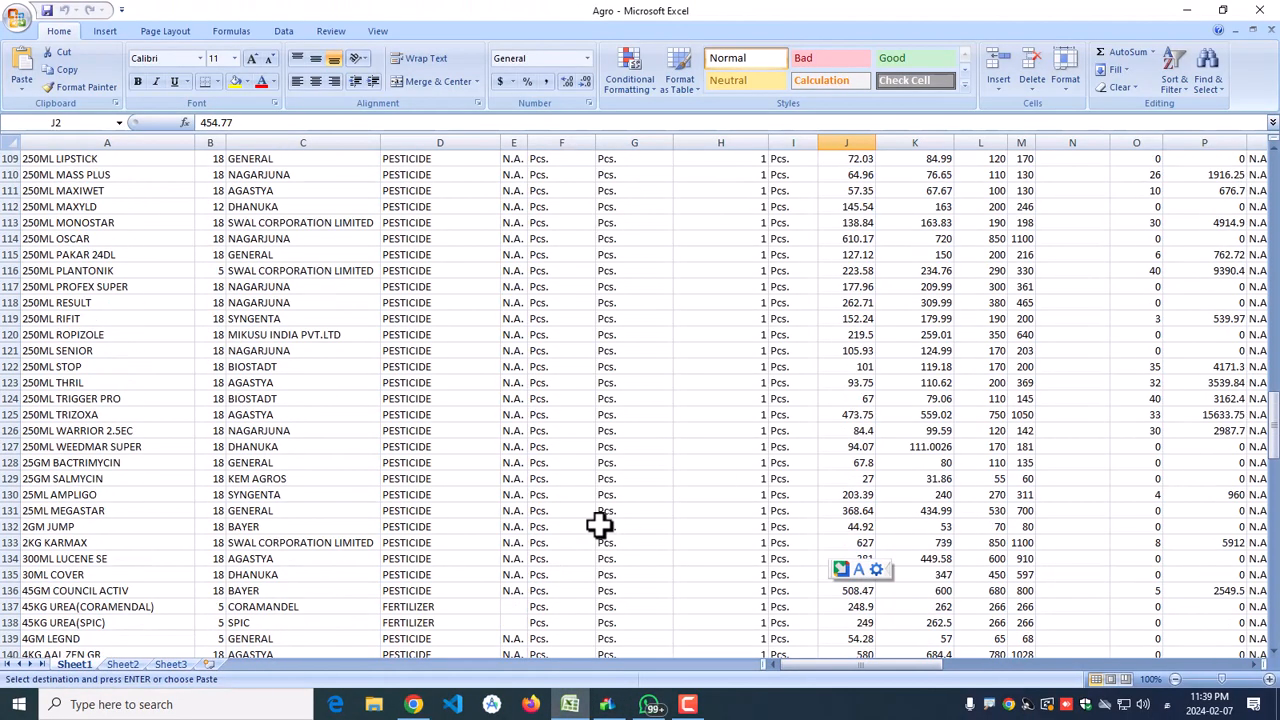
scroll(598, 525, "up", 20)
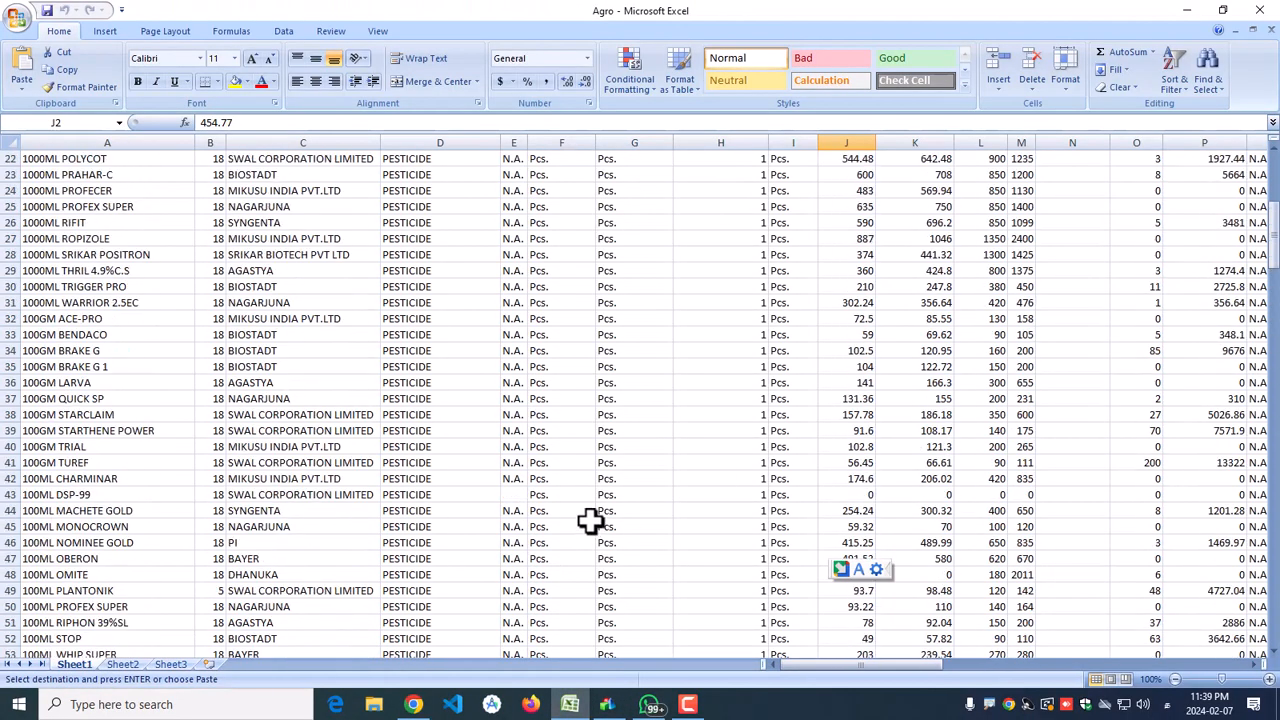
scroll(590, 520, "up", 7)
scroll(833, 395, "down", 4)
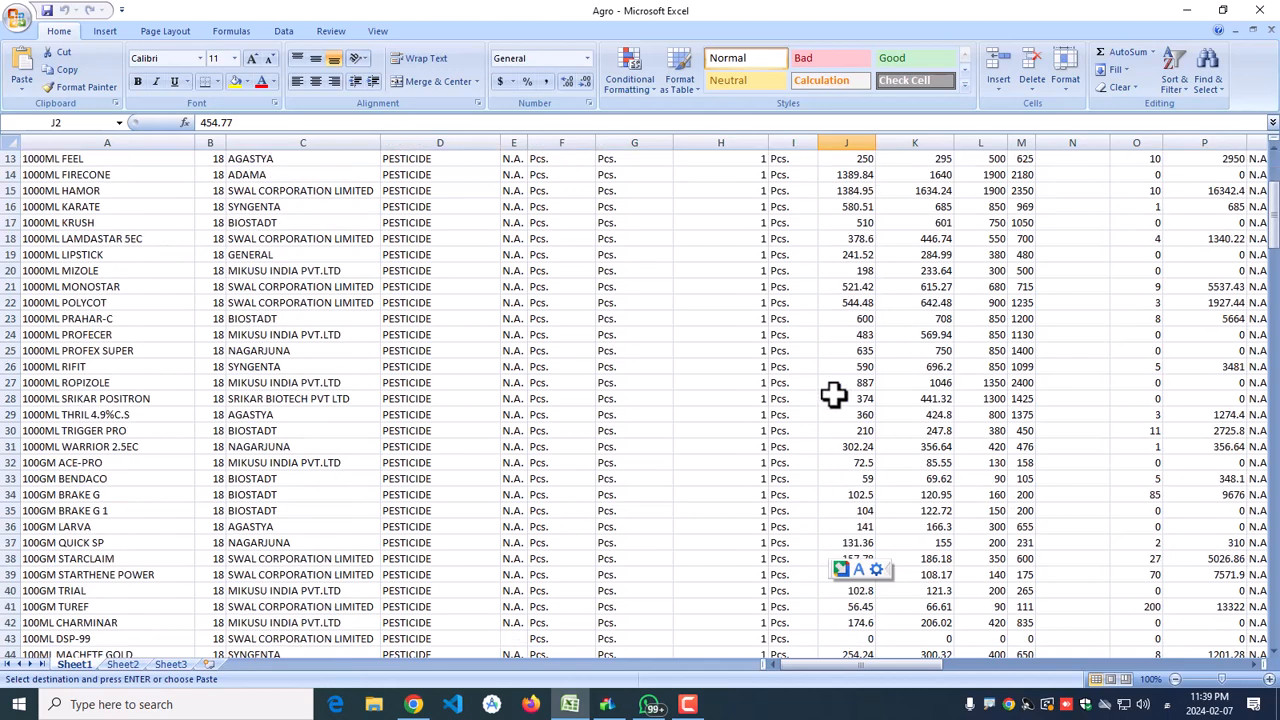
scroll(833, 395, "down", 1)
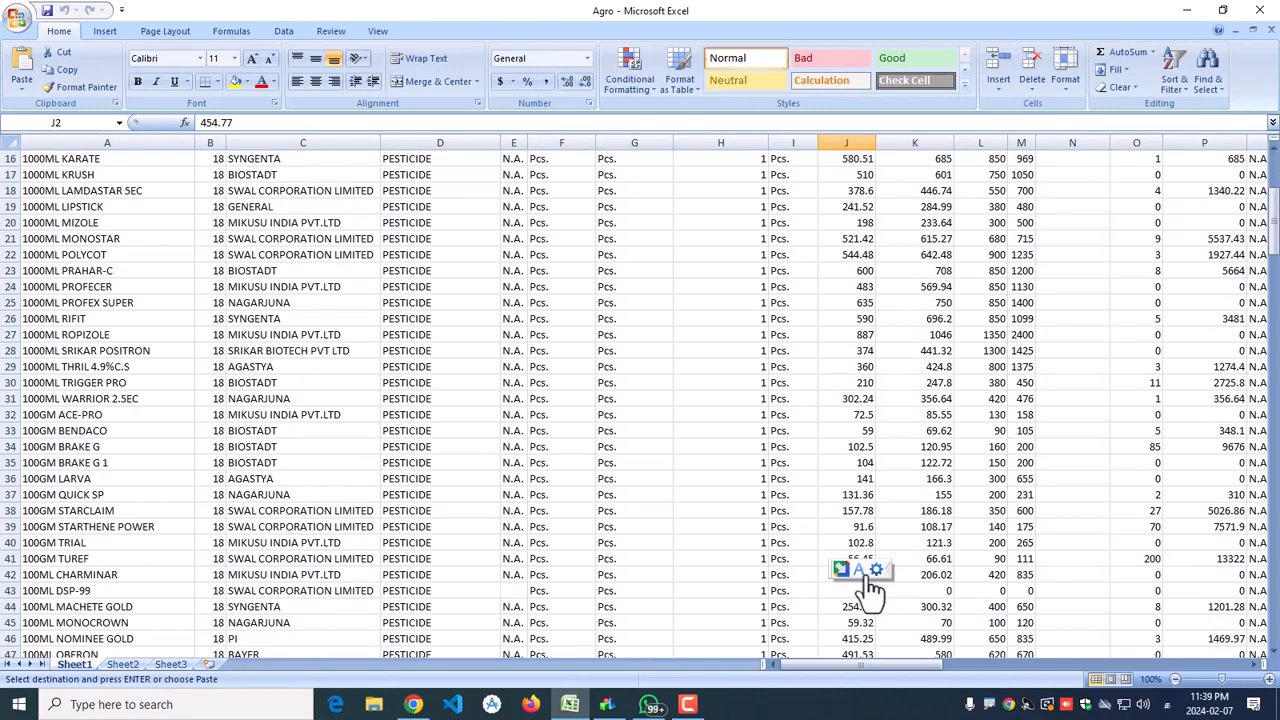
left_click(1260, 10)
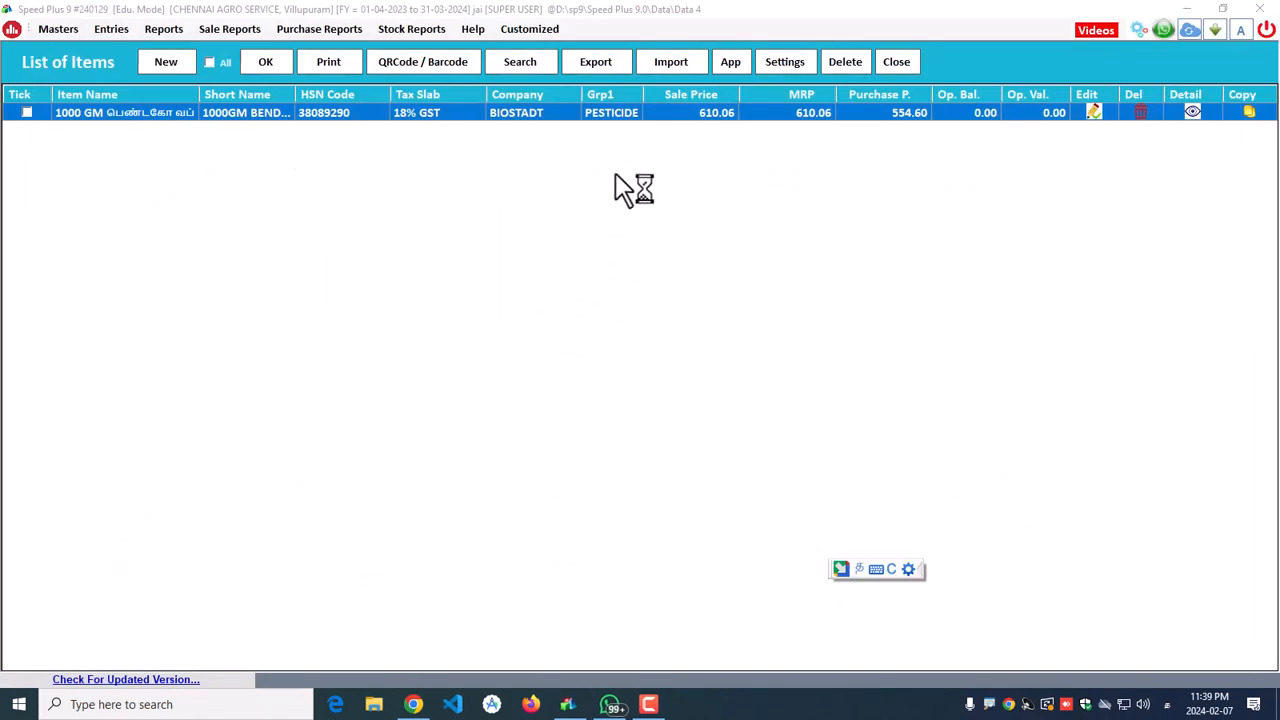
Step: Load Agro.xlsx from the Desktop, as an Excel 2010 file, into the item import panel for rows 2–223
left_click(674, 66)
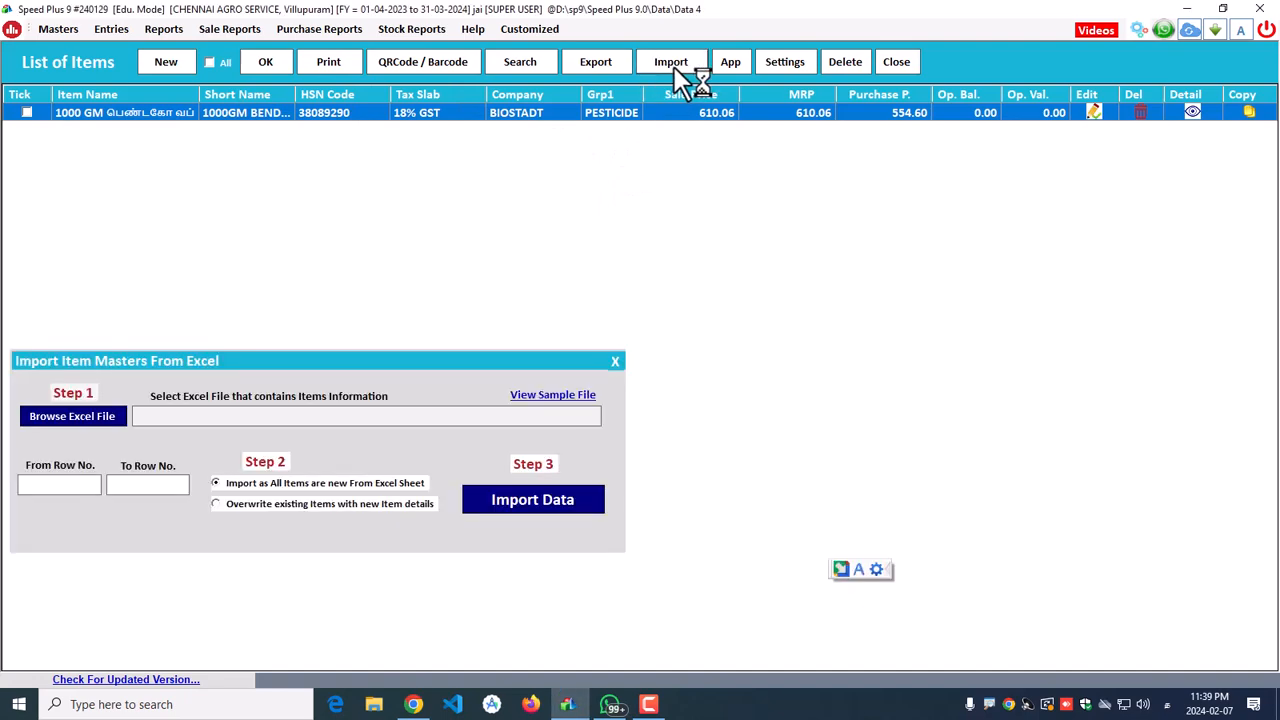
left_click(80, 428)
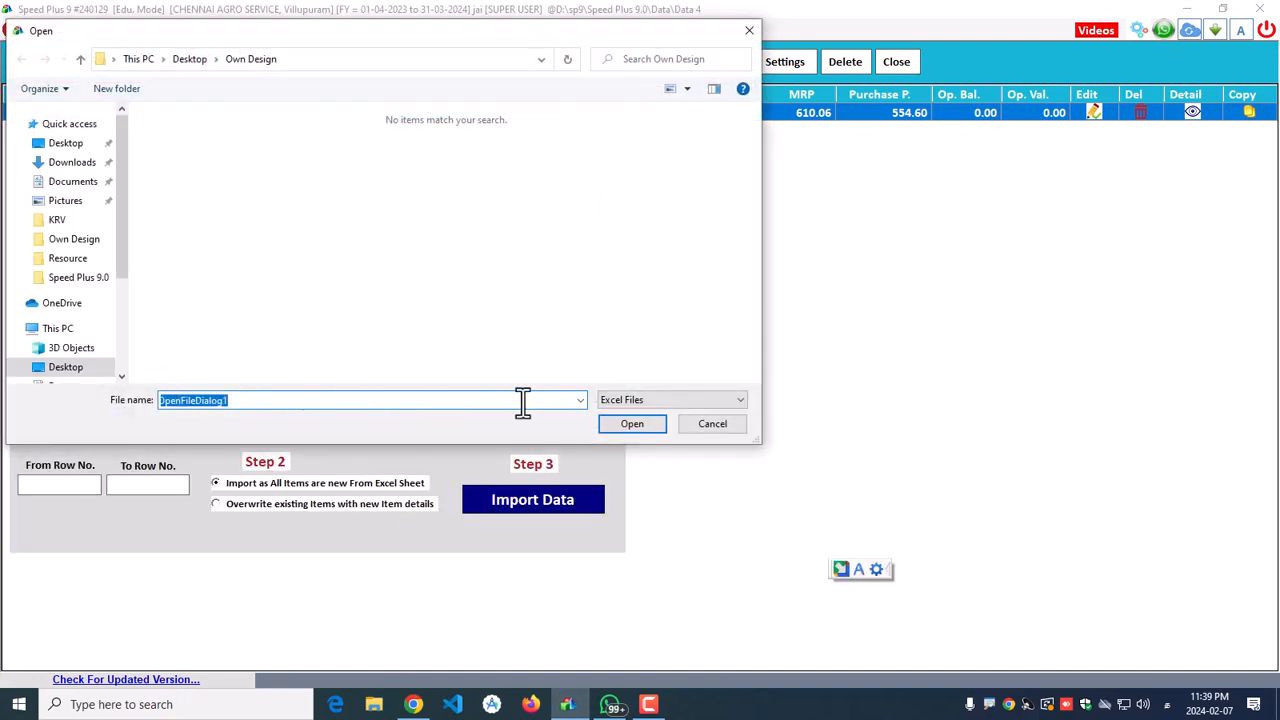
left_click(55, 143)
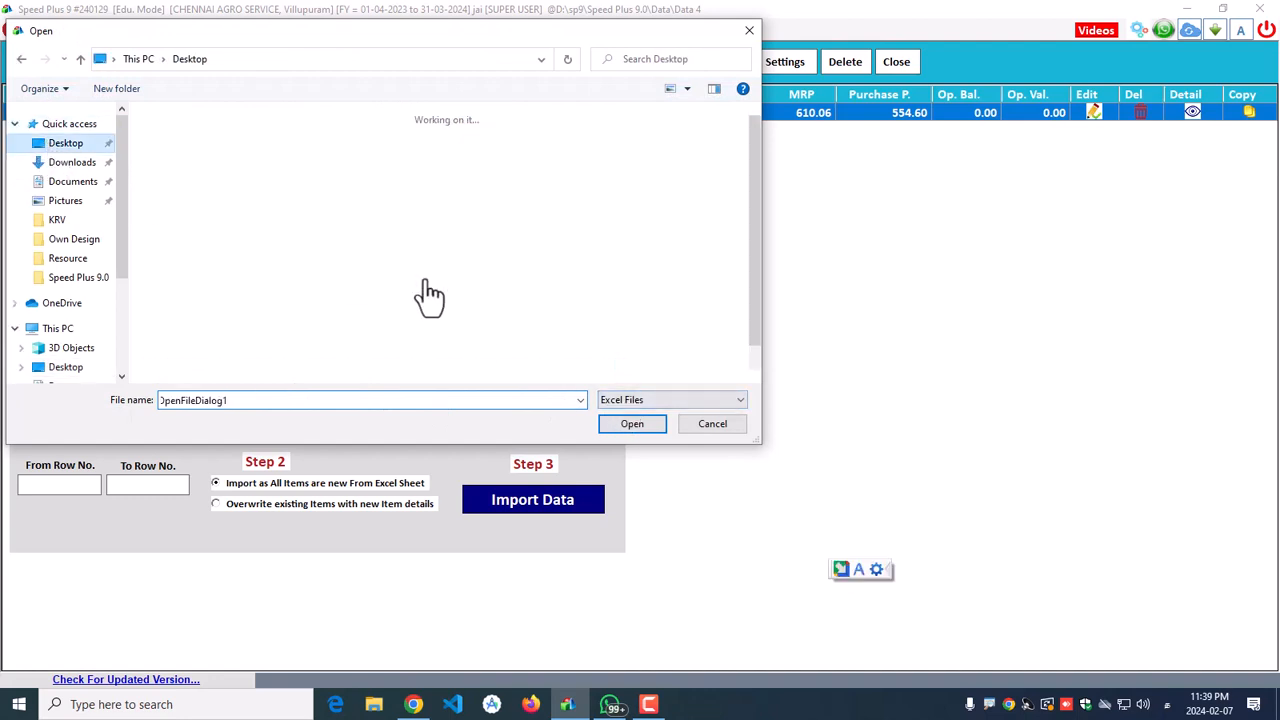
left_click_drag(756, 290, 760, 363)
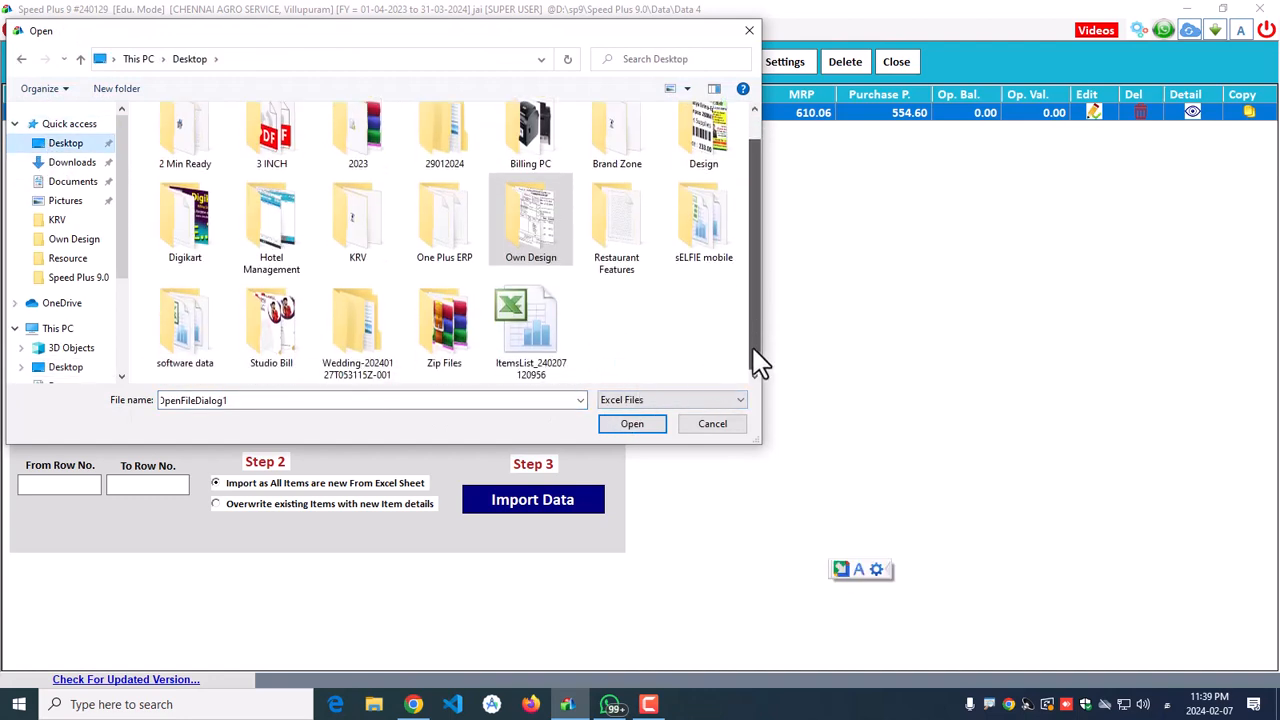
left_click(671, 405)
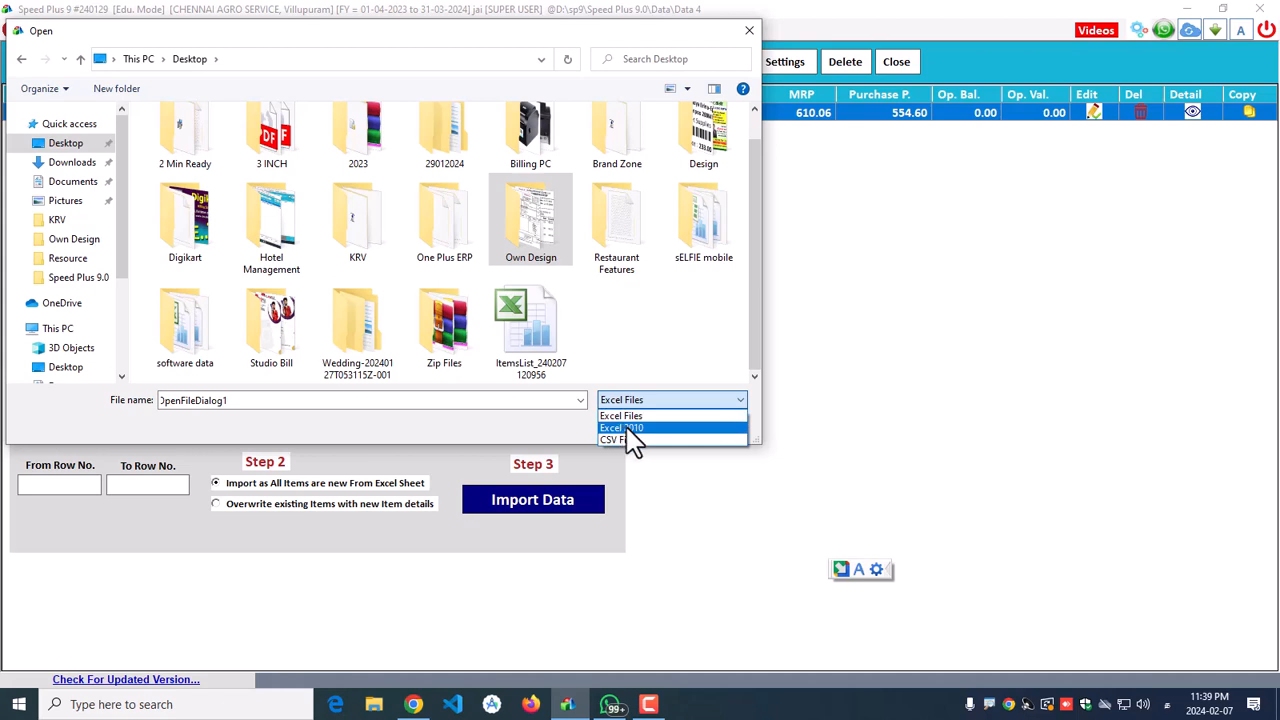
left_click(626, 430)
left_click(749, 323)
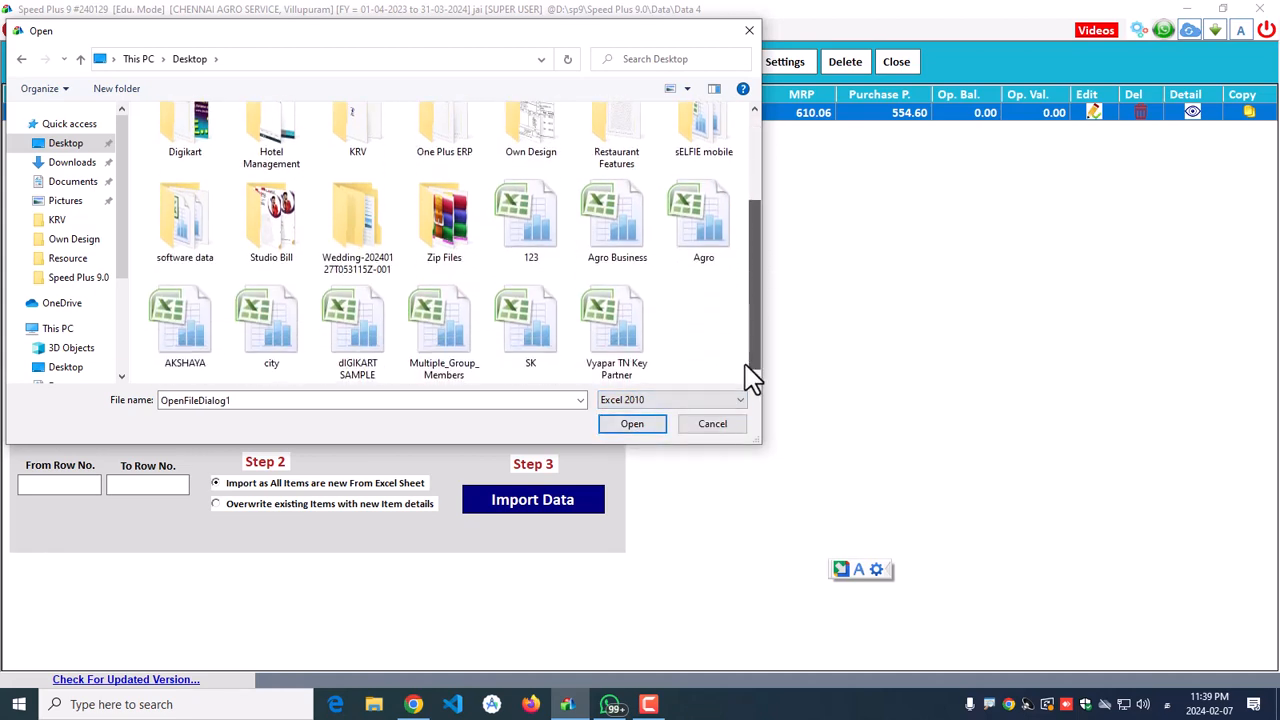
left_click(706, 240)
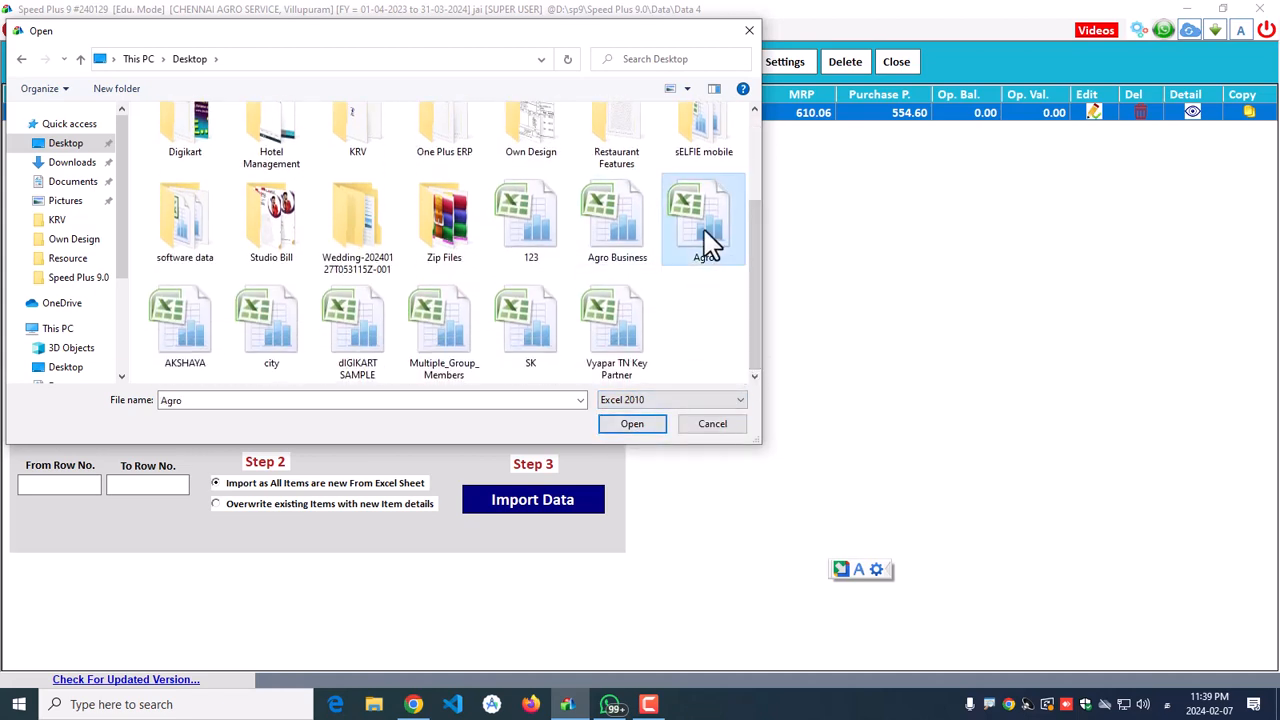
left_click(622, 430)
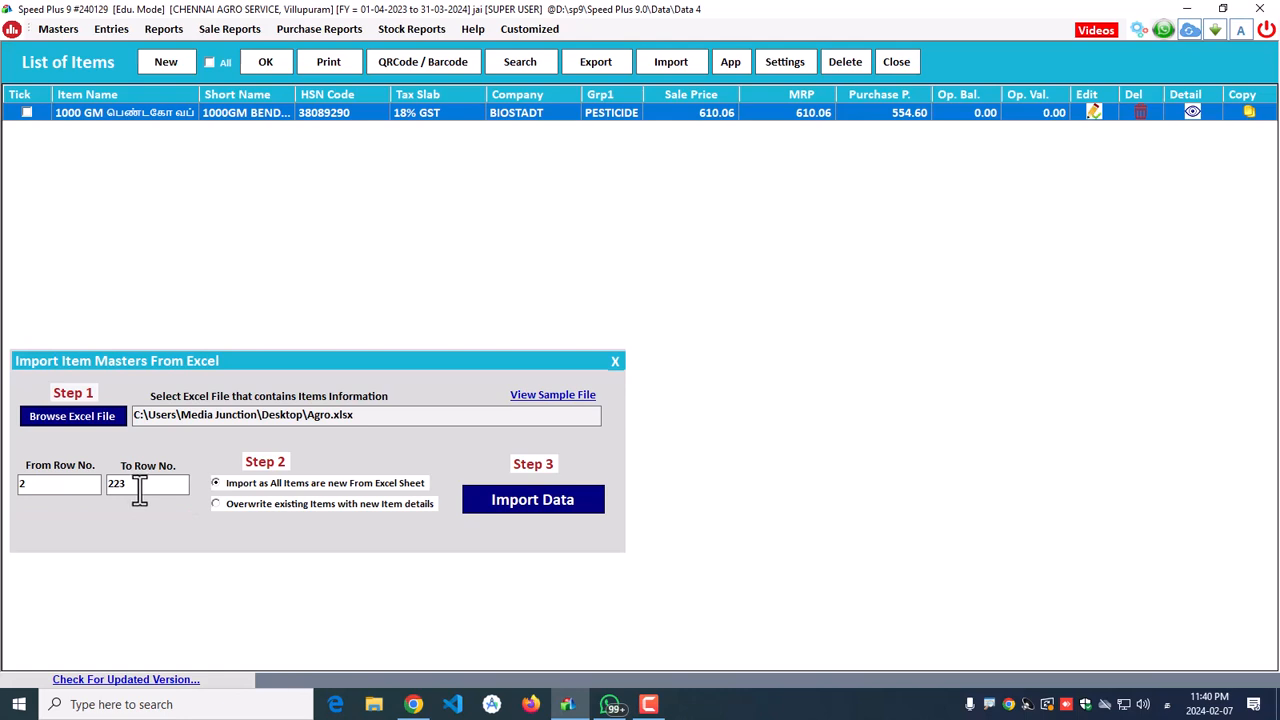
Step: Select the From Row No. field and switch keyboard input to English (United States)
left_click(35, 488)
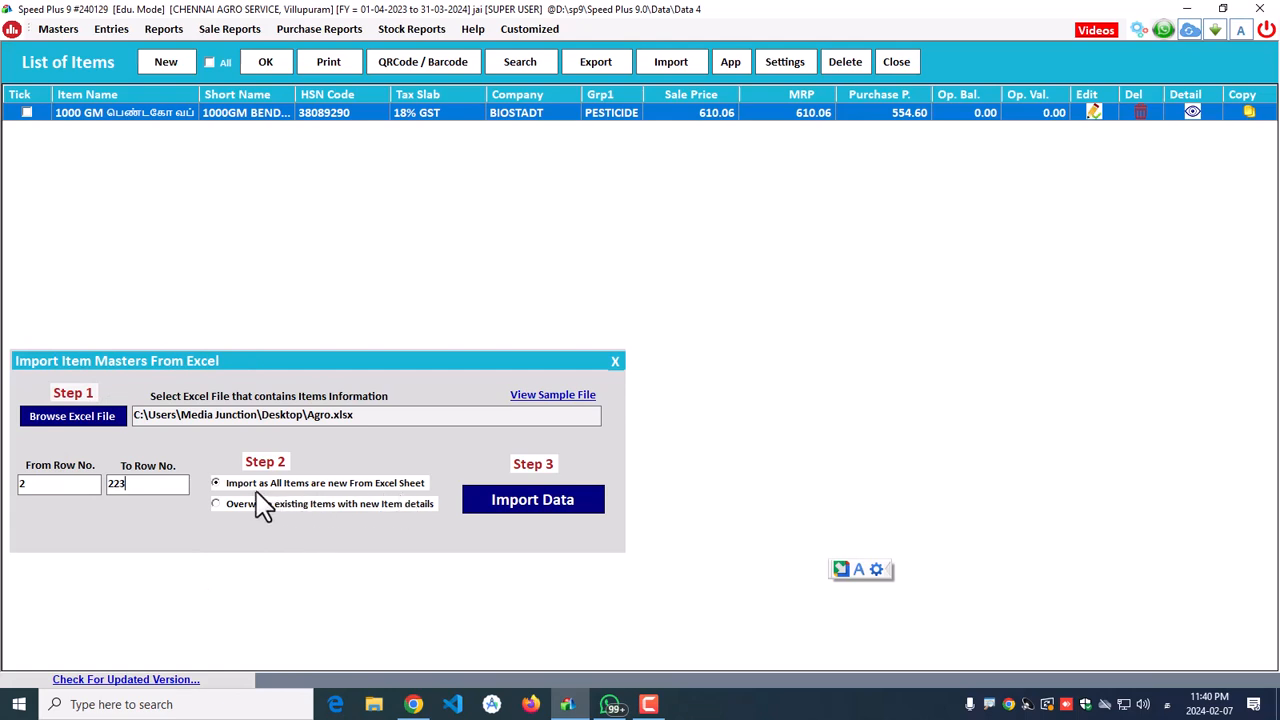
left_click(1166, 704)
left_click(1183, 557)
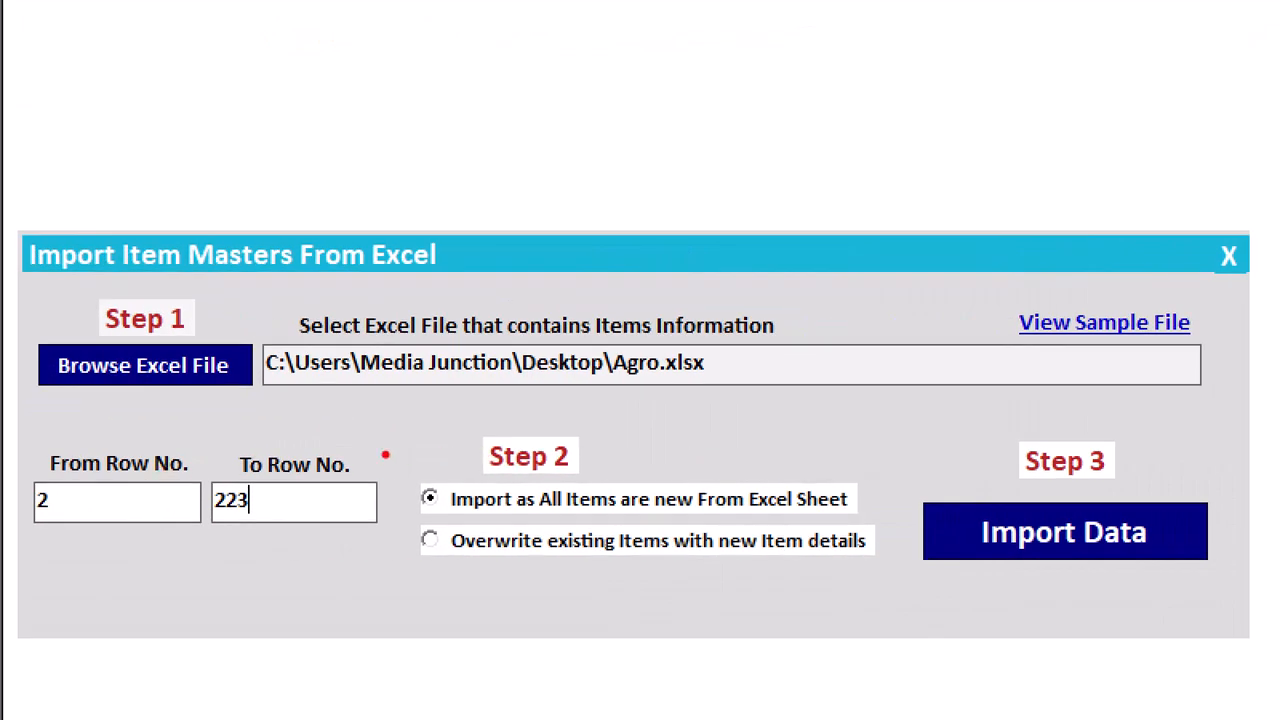
mouse_move(391, 416)
left_mouse_down()
mouse_move(565, 621)
mouse_move(907, 603)
left_mouse_up()
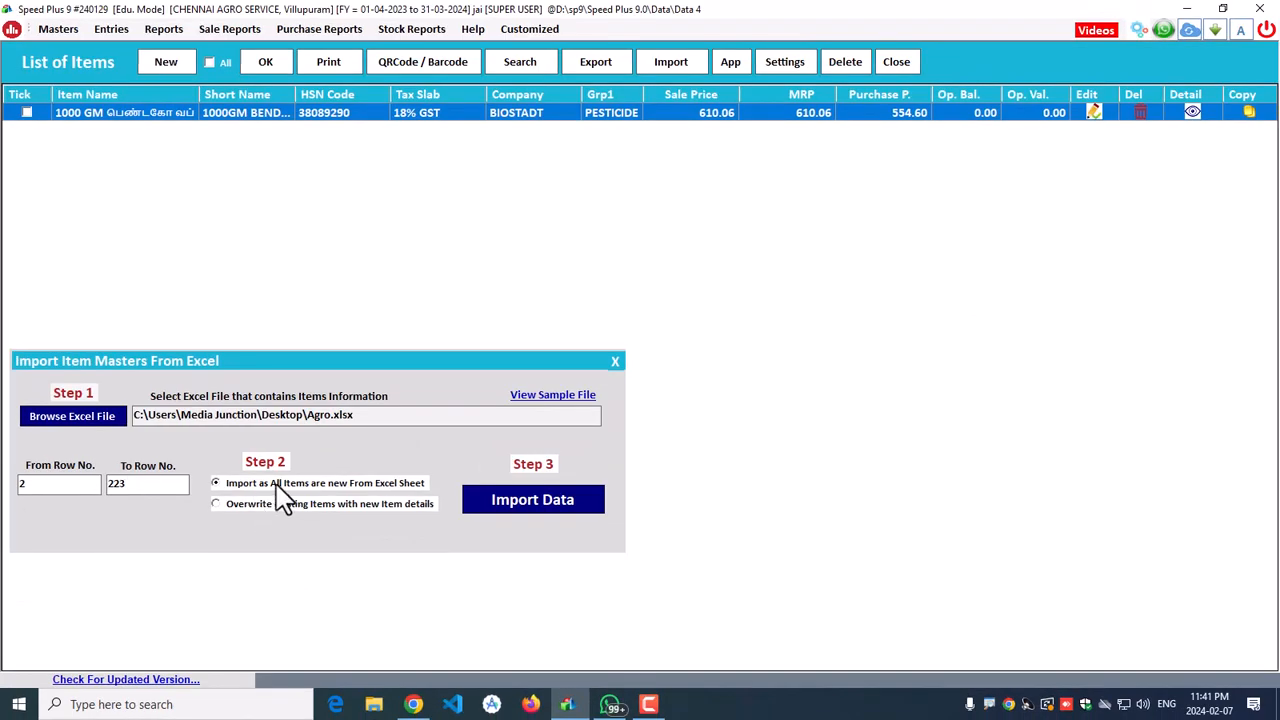
Step: Import the 222 item records from Agro.xlsx and acknowledge the records-fetched message
left_click(540, 502)
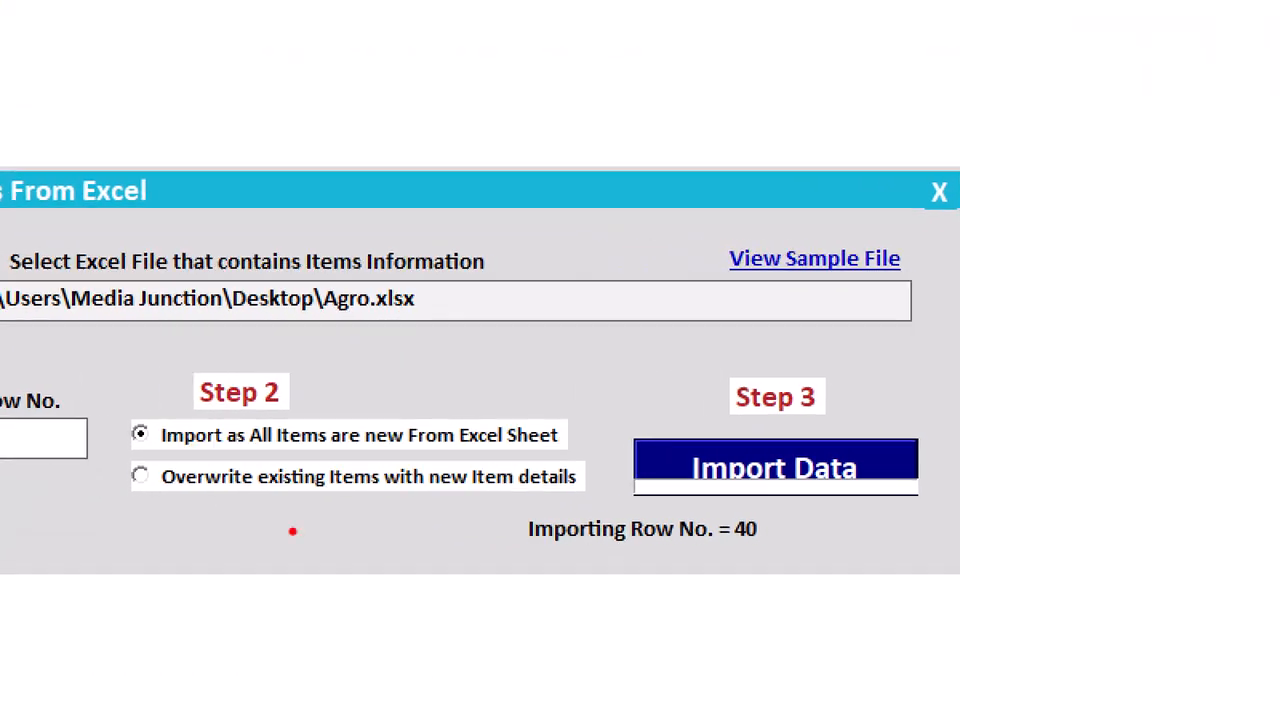
left_click_drag(498, 494, 851, 587)
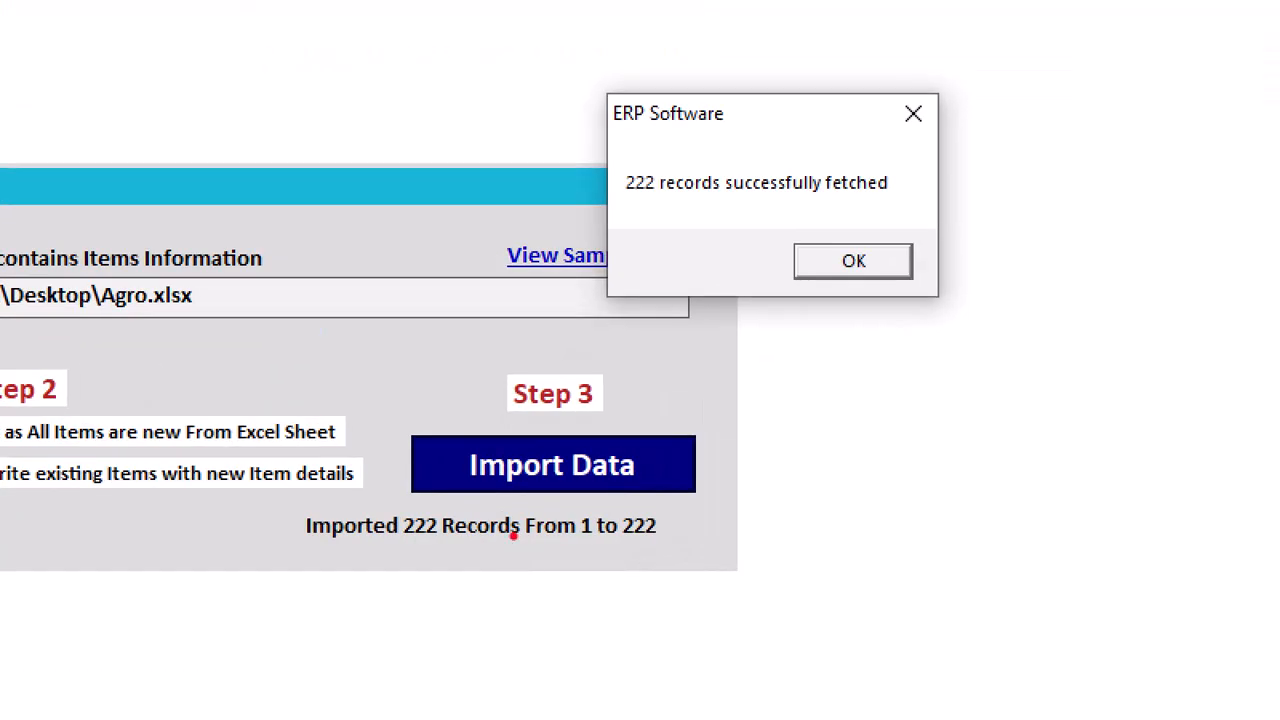
mouse_move(560, 64)
left_mouse_down()
mouse_move(680, 286)
mouse_move(1026, 331)
left_mouse_up()
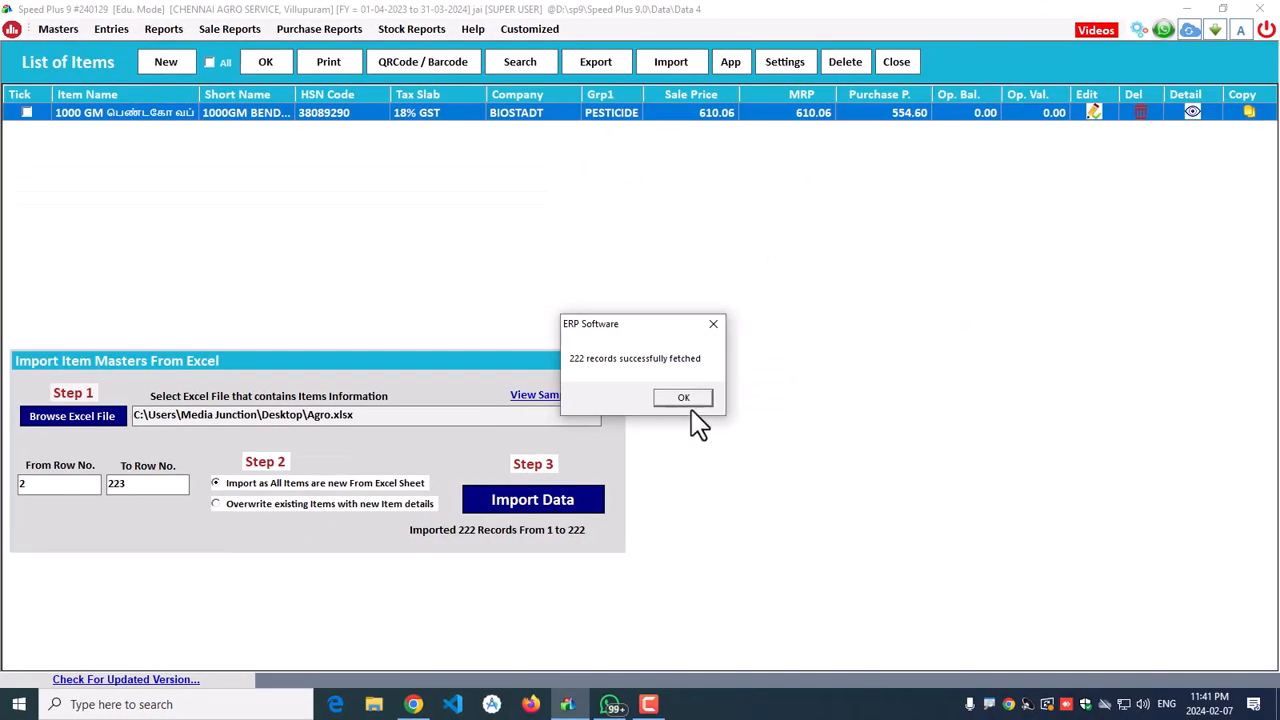
left_click(853, 260)
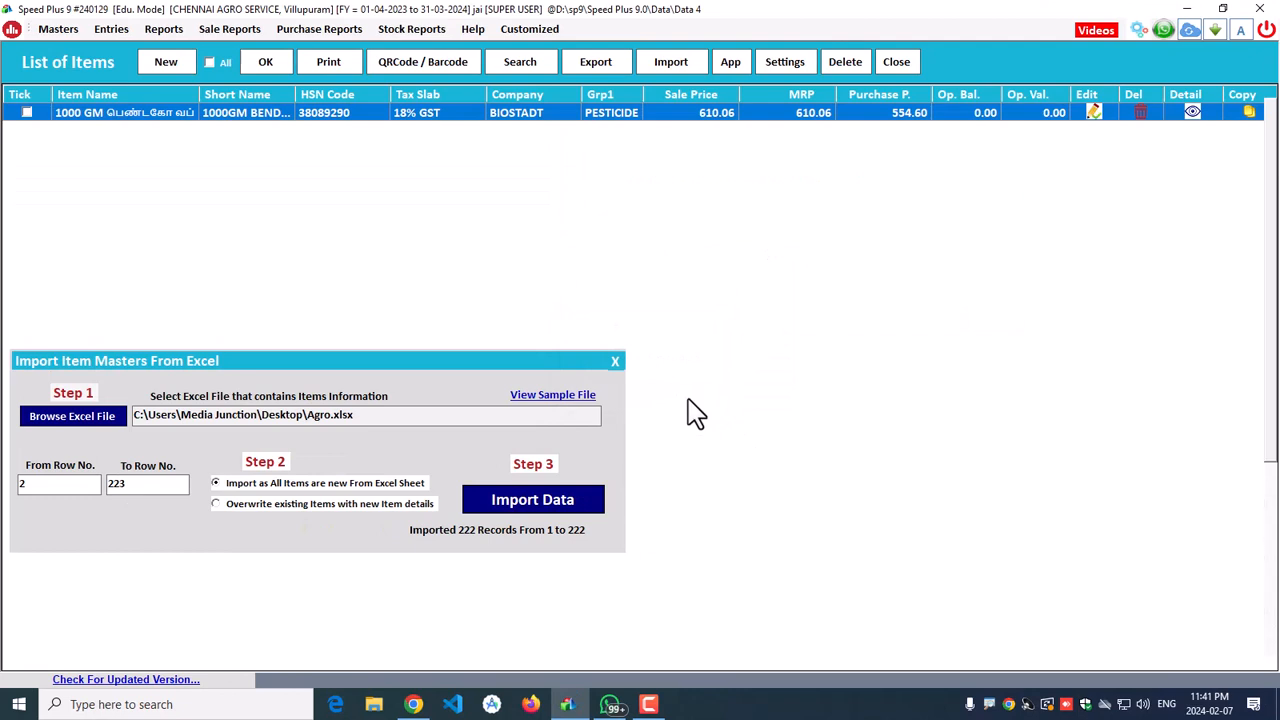
Step: Close the import panel, browse imported items like 1000GM BENDACO WP, then close the item list
left_click(616, 363)
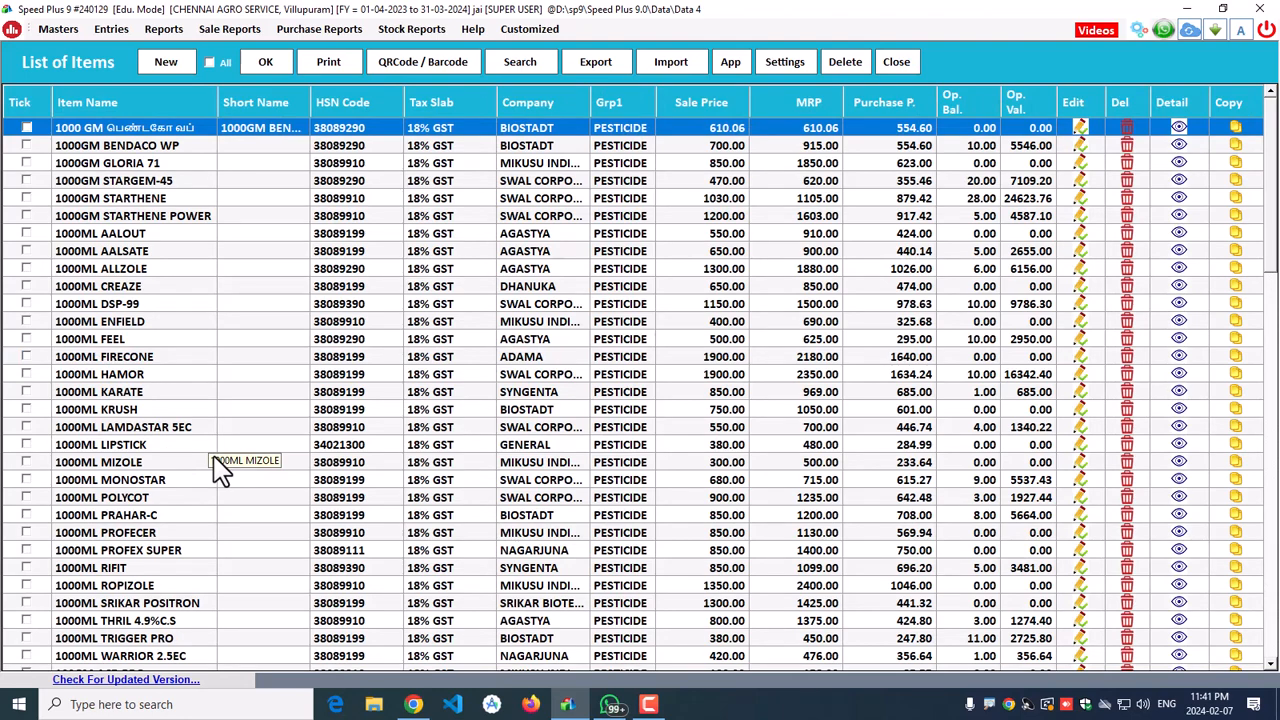
left_click(257, 150)
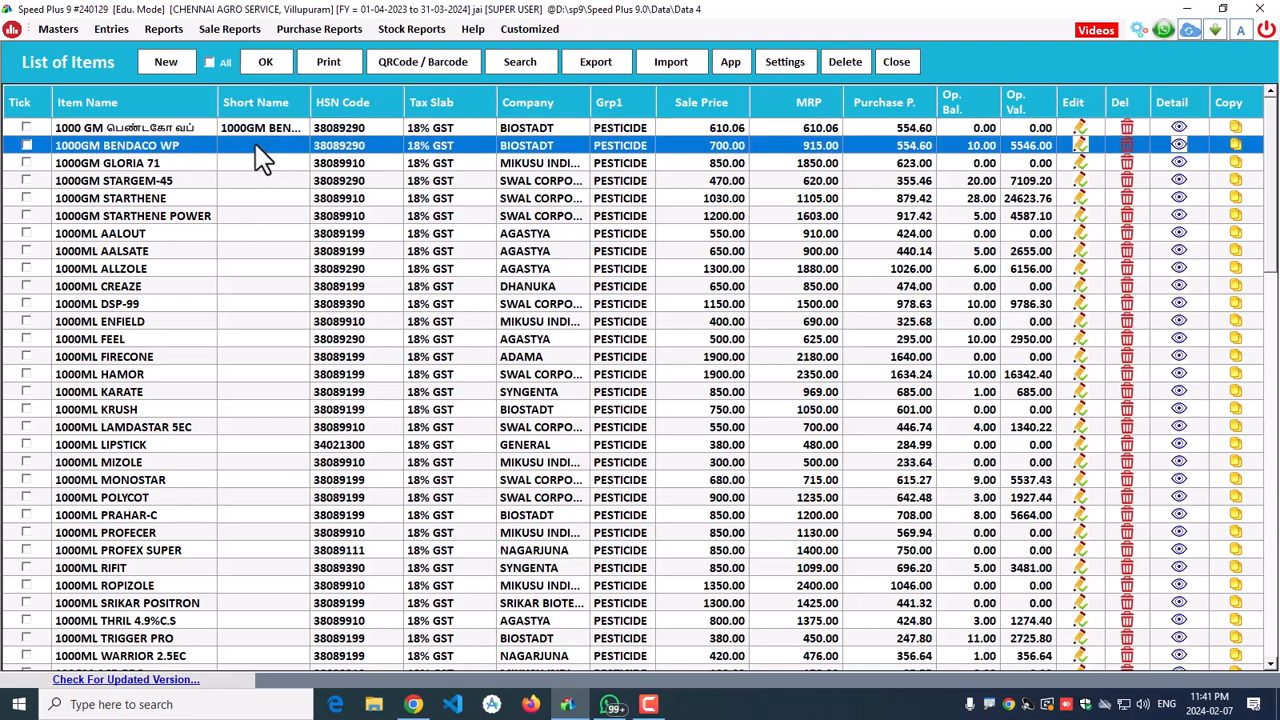
scroll(214, 380, "down", 4)
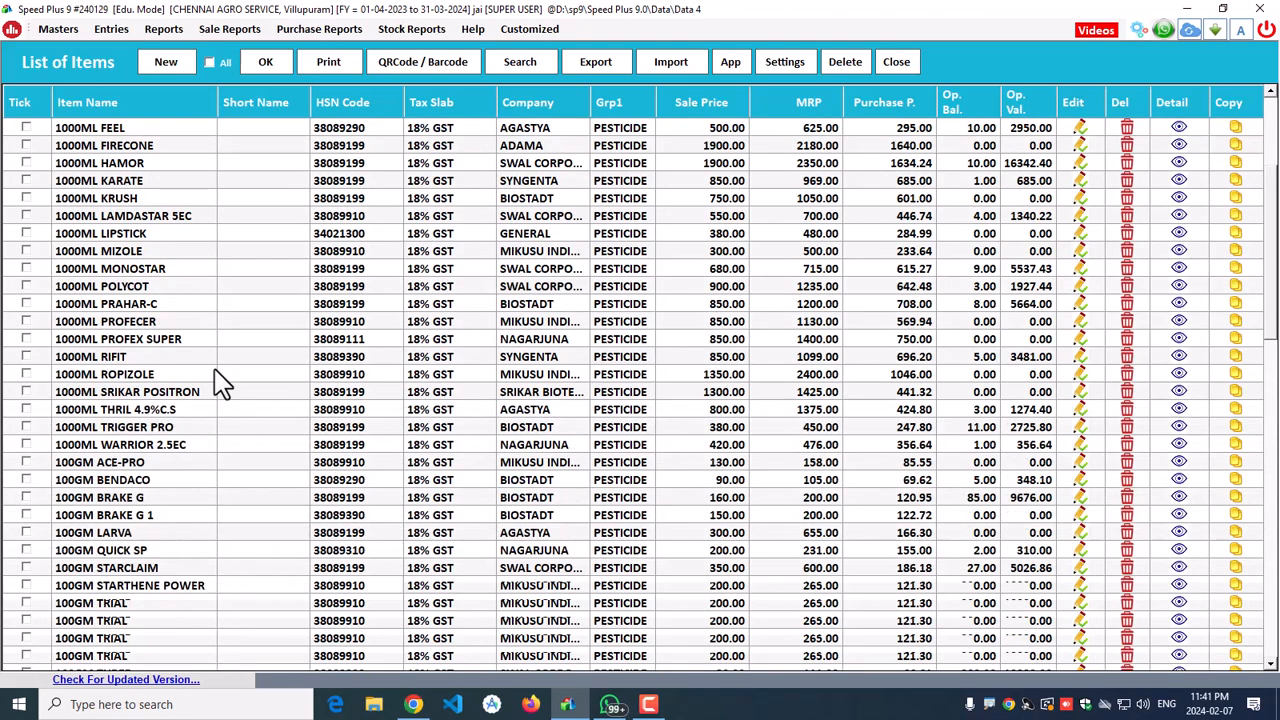
scroll(214, 380, "up", 4)
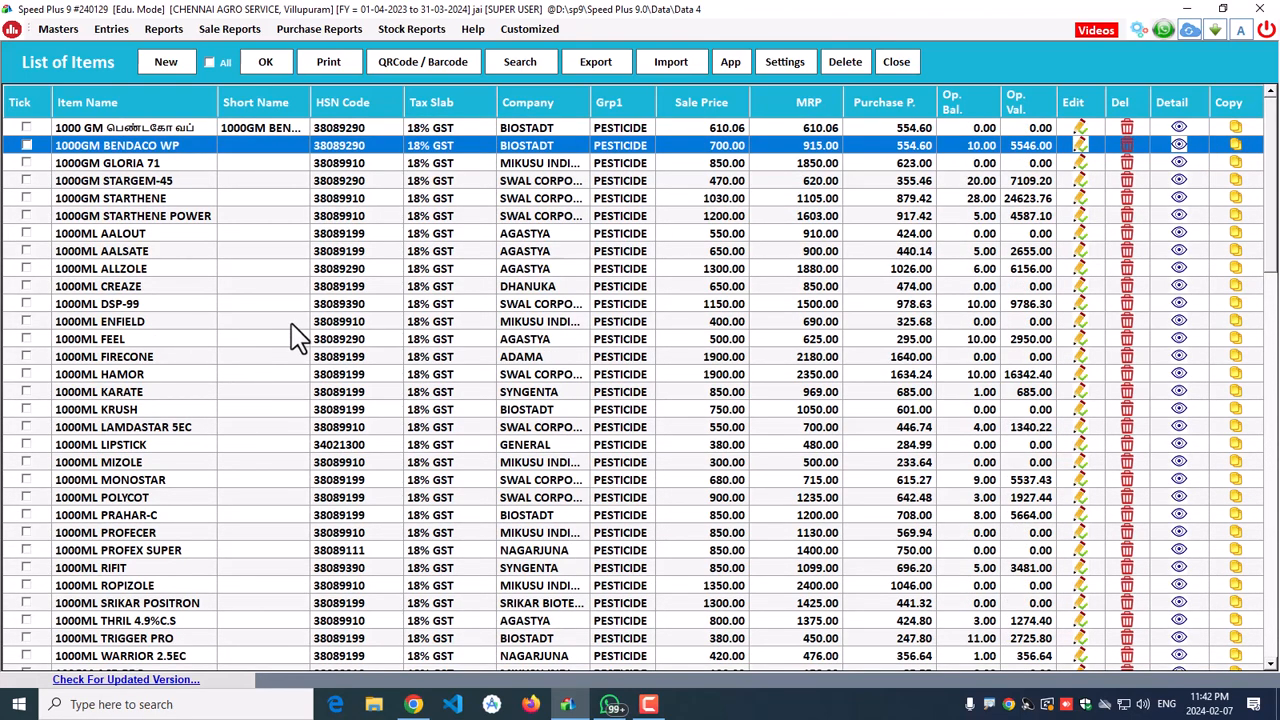
left_click(896, 64)
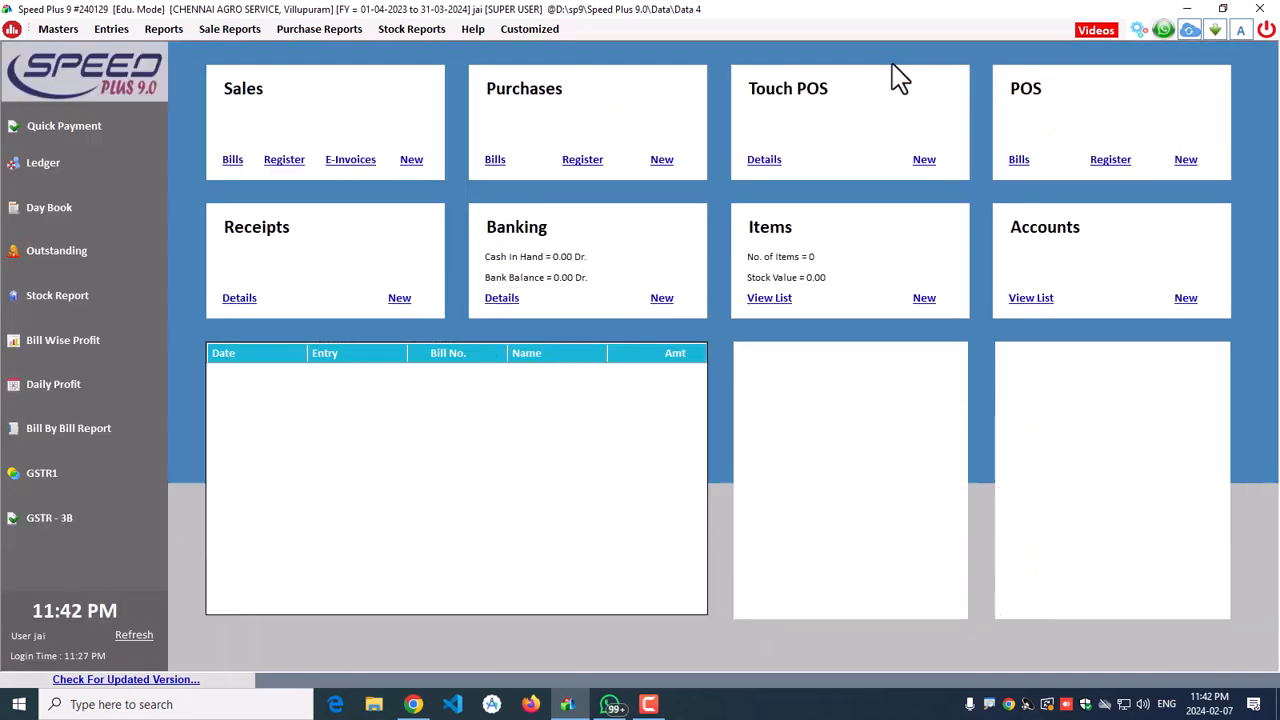
Step: Refresh the dashboard to show 223 items and open the Masters > Accounts list
left_click(134, 638)
left_click(58, 29)
left_click(80, 47)
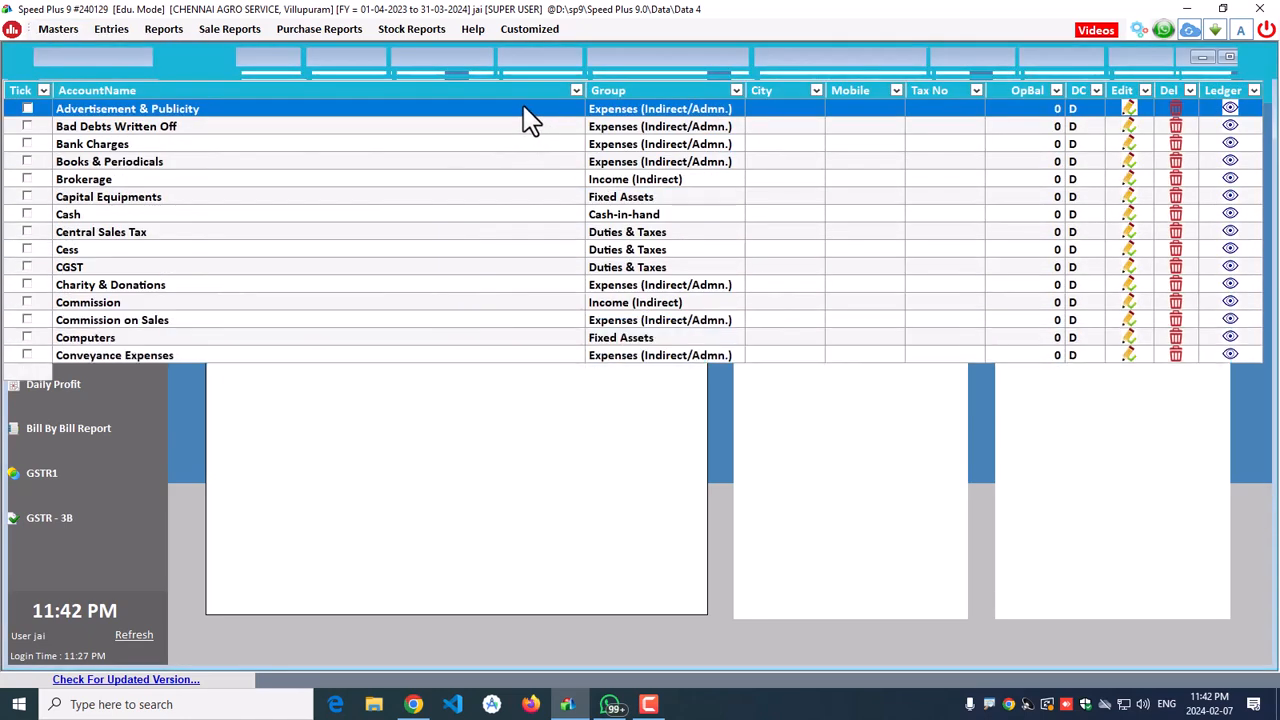
Step: Enter the customer's name for a new account and assign it to the CUSTOMERS group
left_click(345, 67)
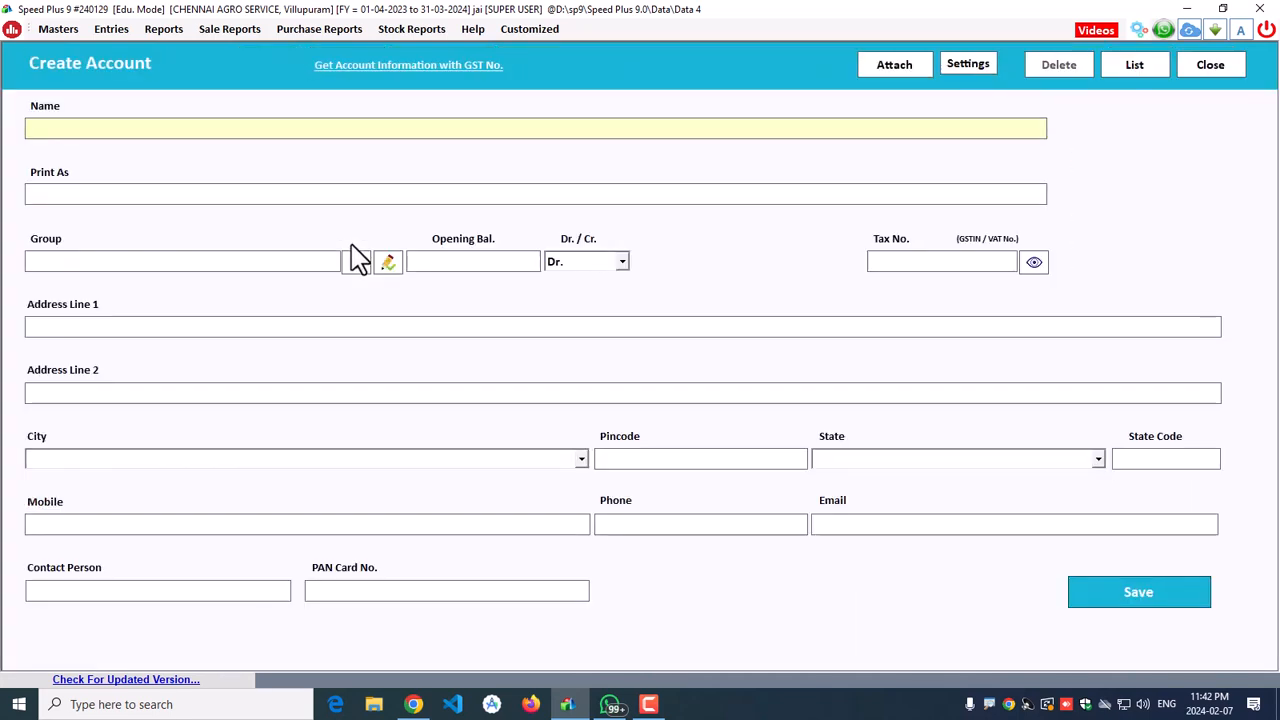
type("JAI")
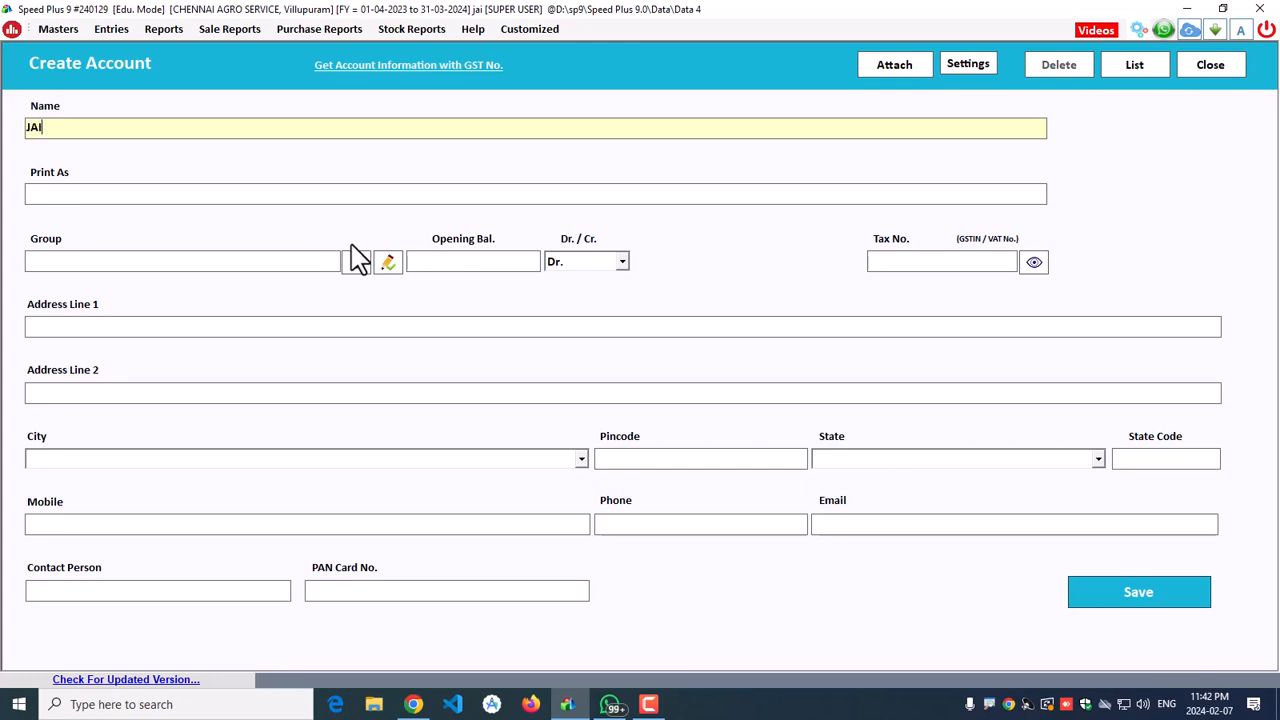
type("DEEP")
key("Return")
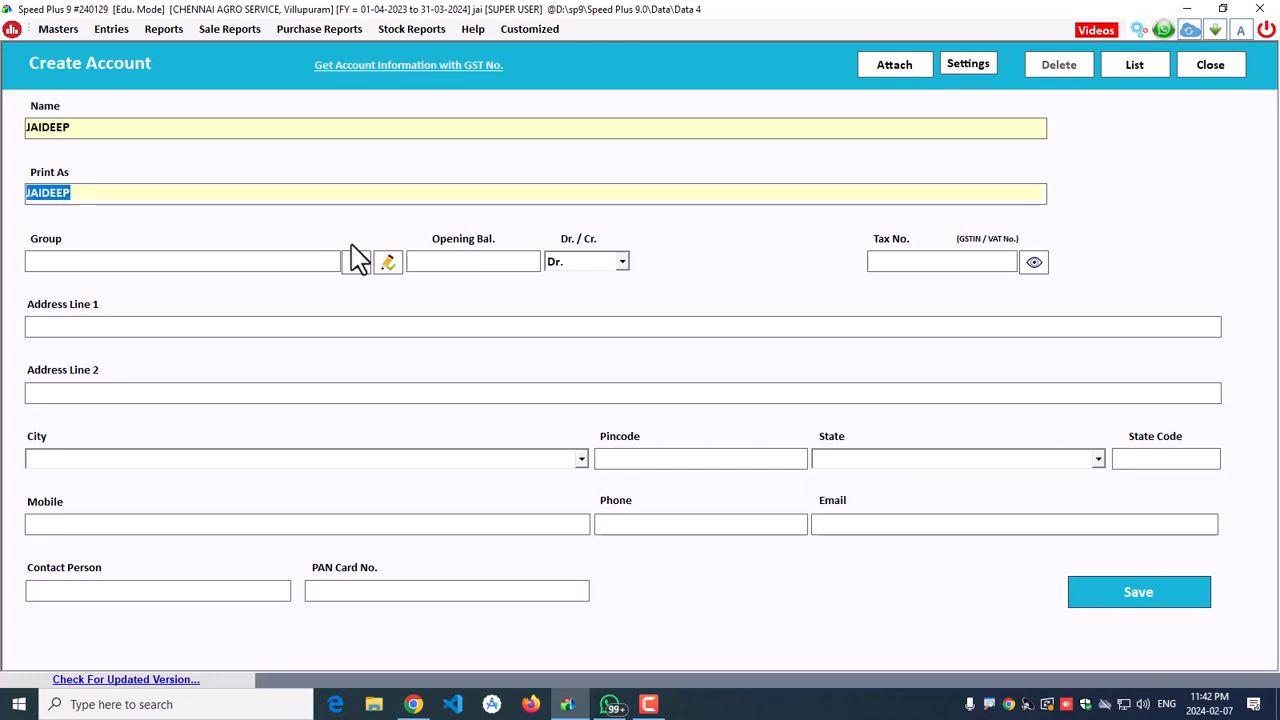
key("Return")
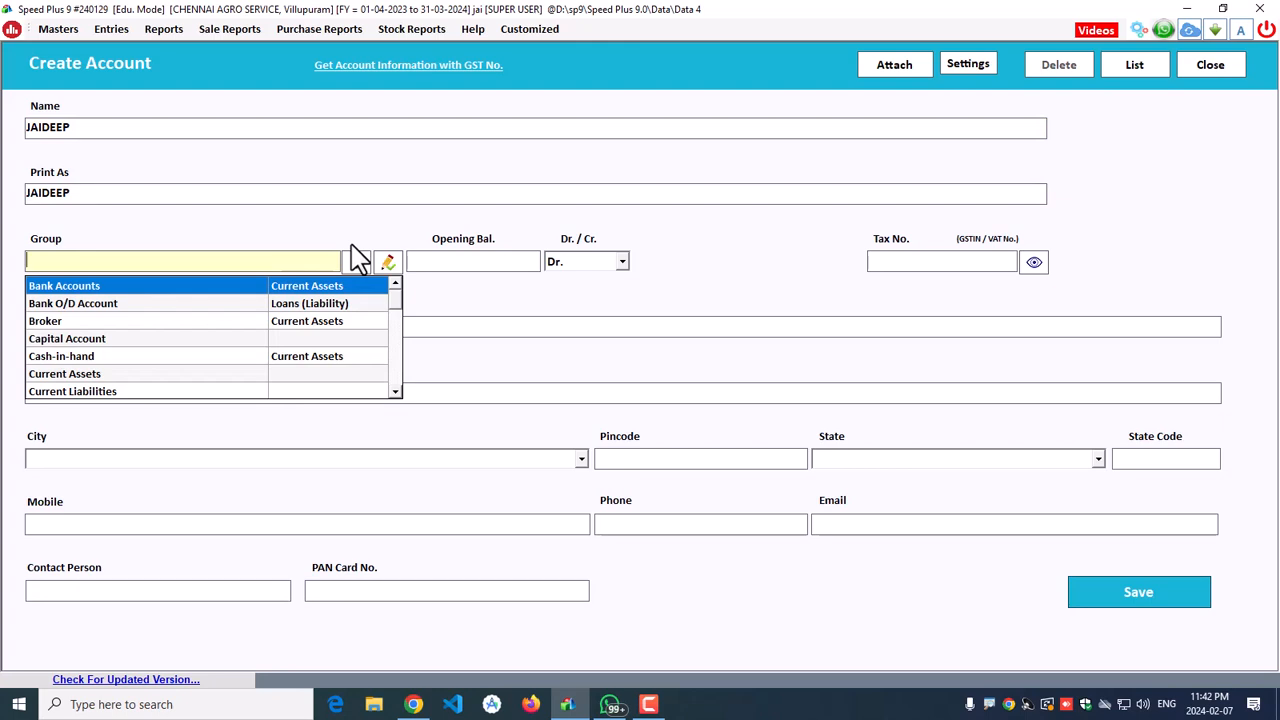
type("CU")
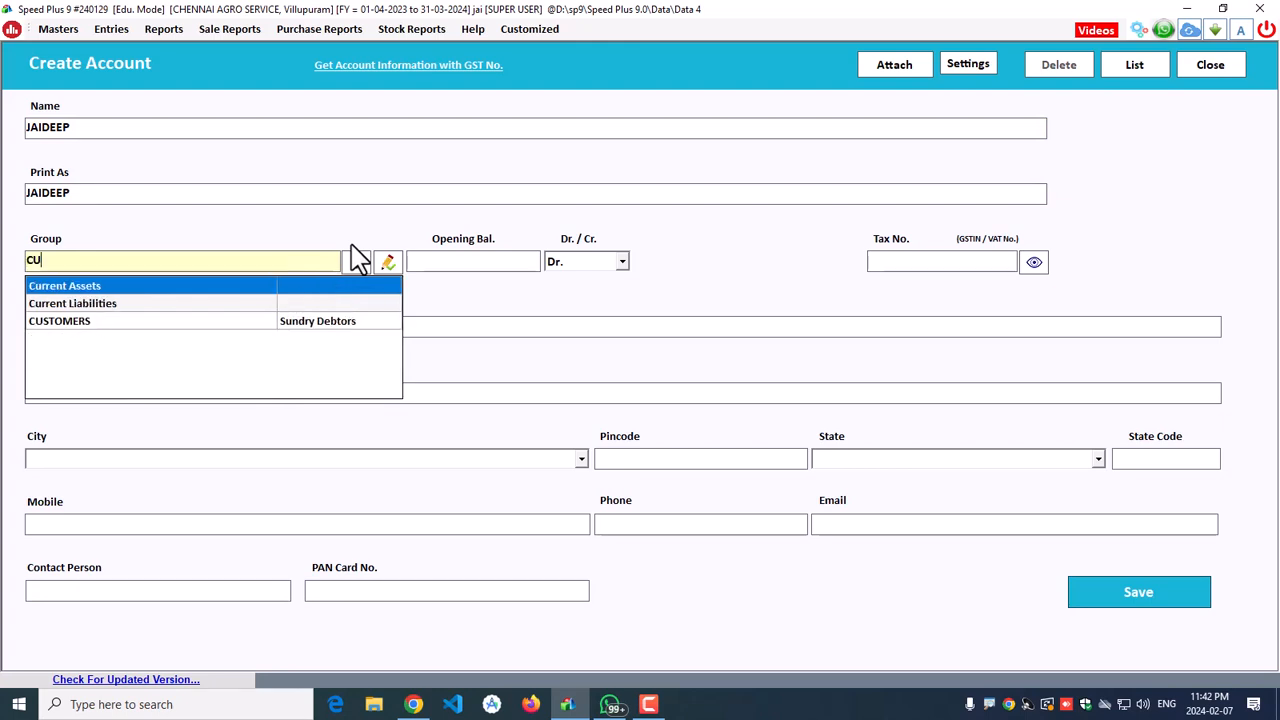
key("Down")
key("Down")
key("Return")
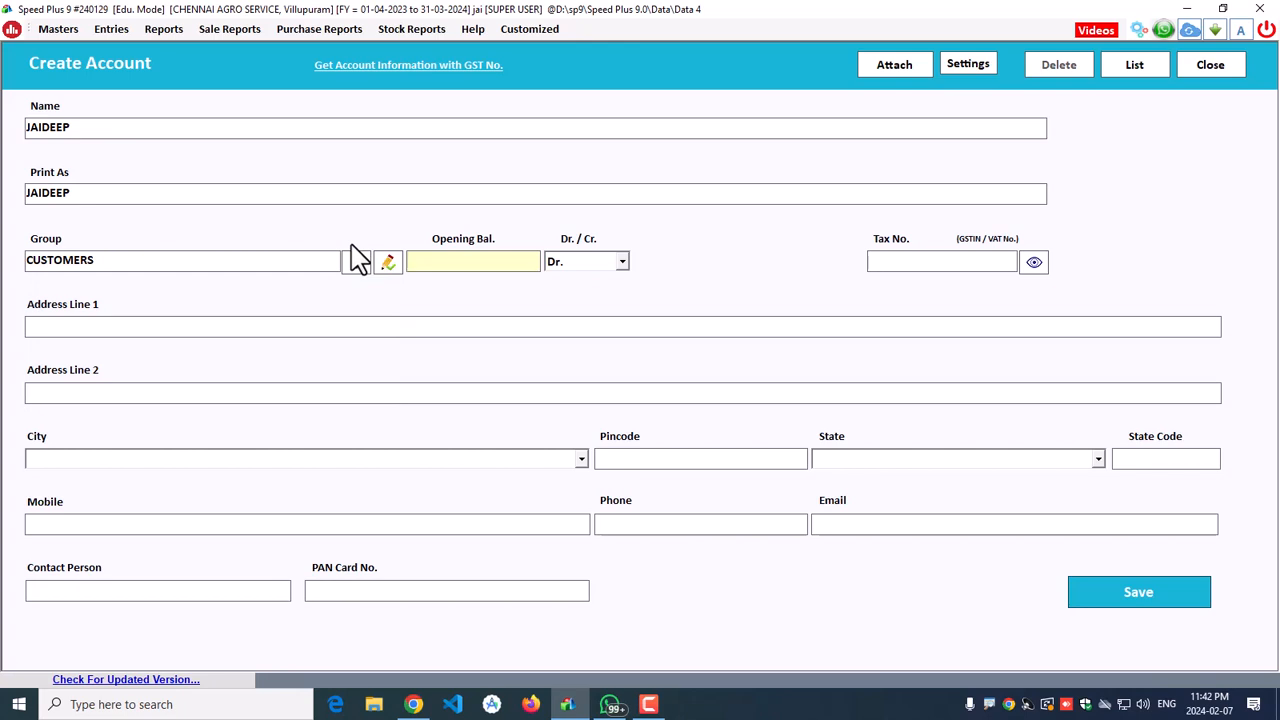
Step: Set the opening balance to 1500 Dr. and leave tax number, address and remaining fields blank
type("15000")
key("BackSpace")
key("Return")
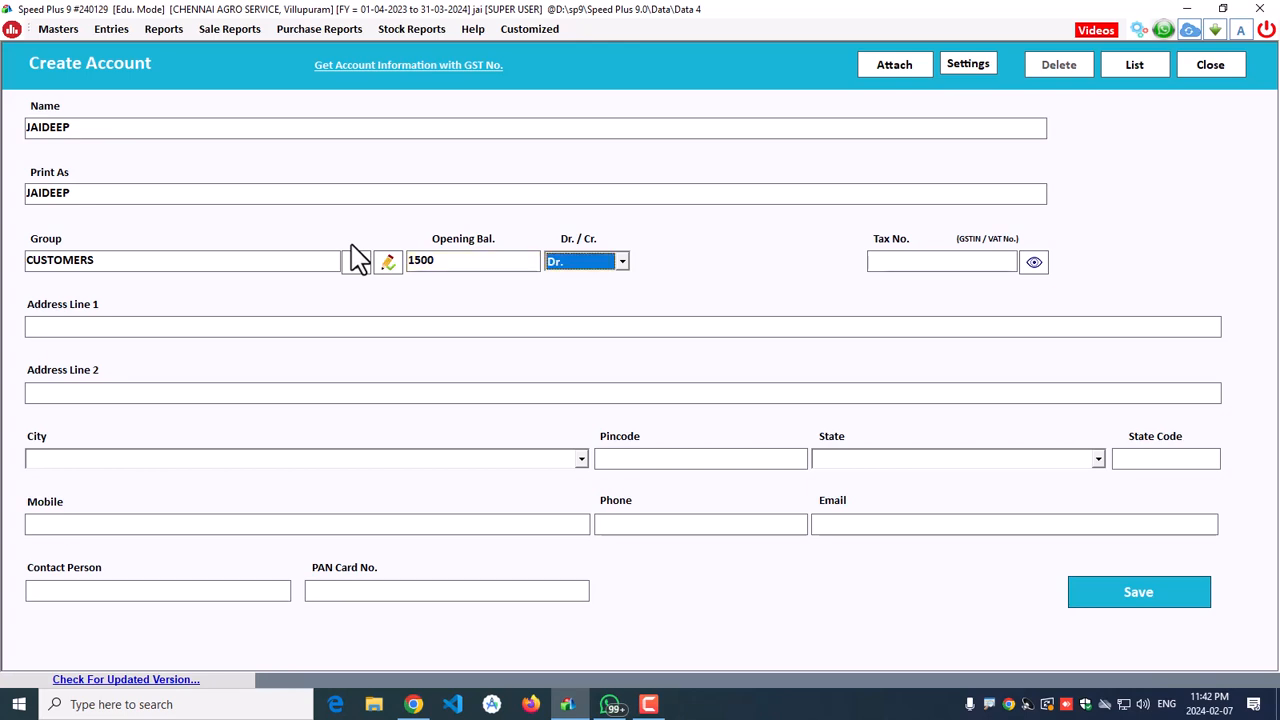
key("Return")
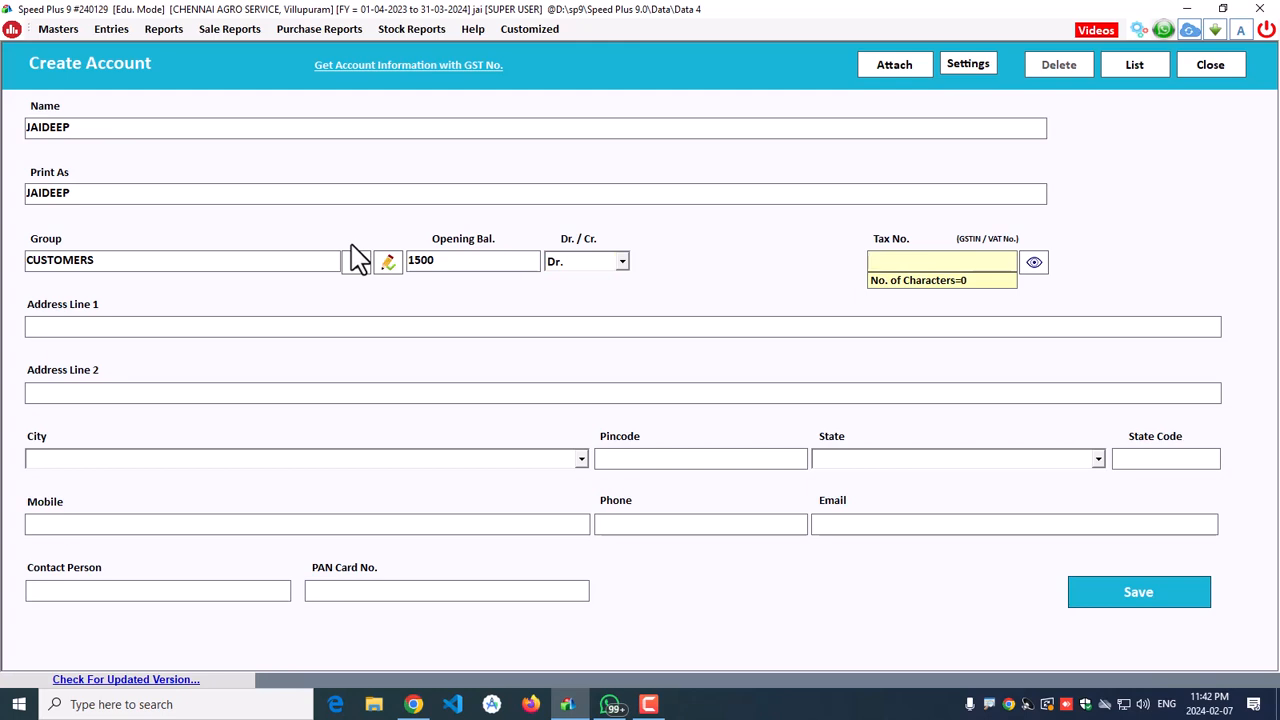
key("Return")
key("Return")
key("Return")
key("Return")
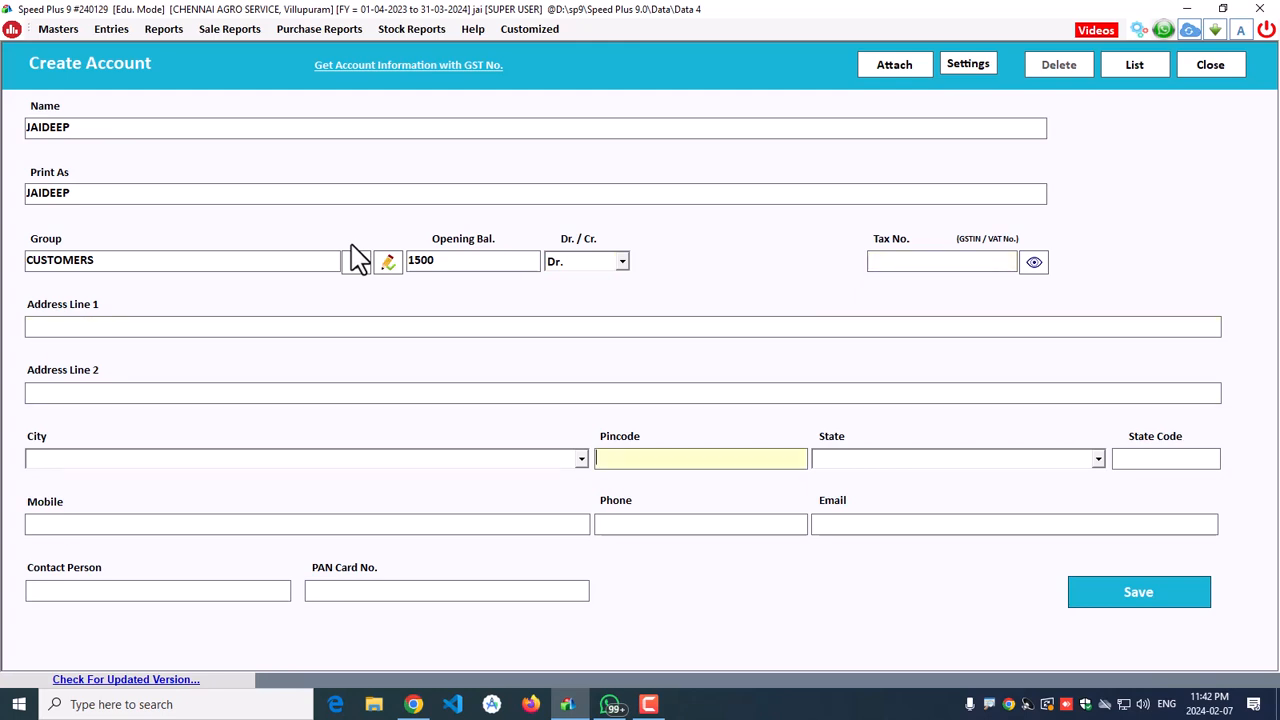
key("Return")
key("Return")
key("Return")
key("Return")
key("Return")
key("Return")
key("Return")
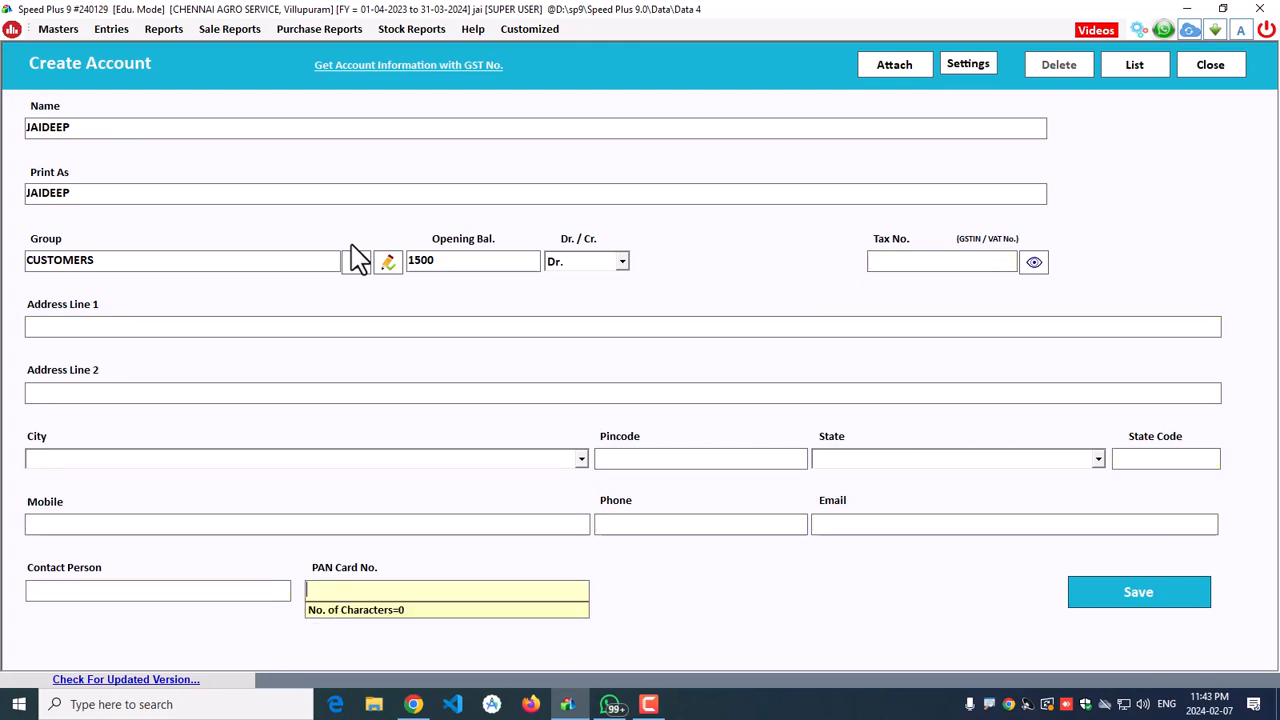
Step: Save the new customer account, confirm the added message and close the Address Book
left_click(1100, 592)
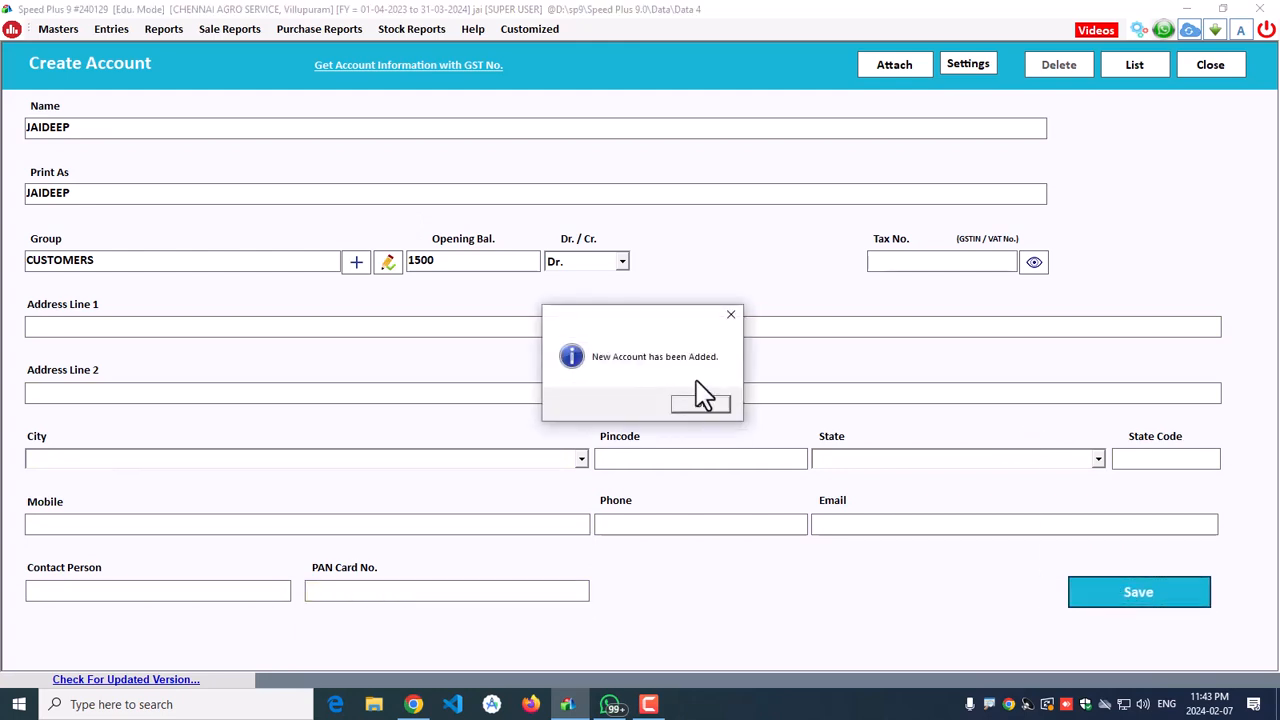
left_click(703, 402)
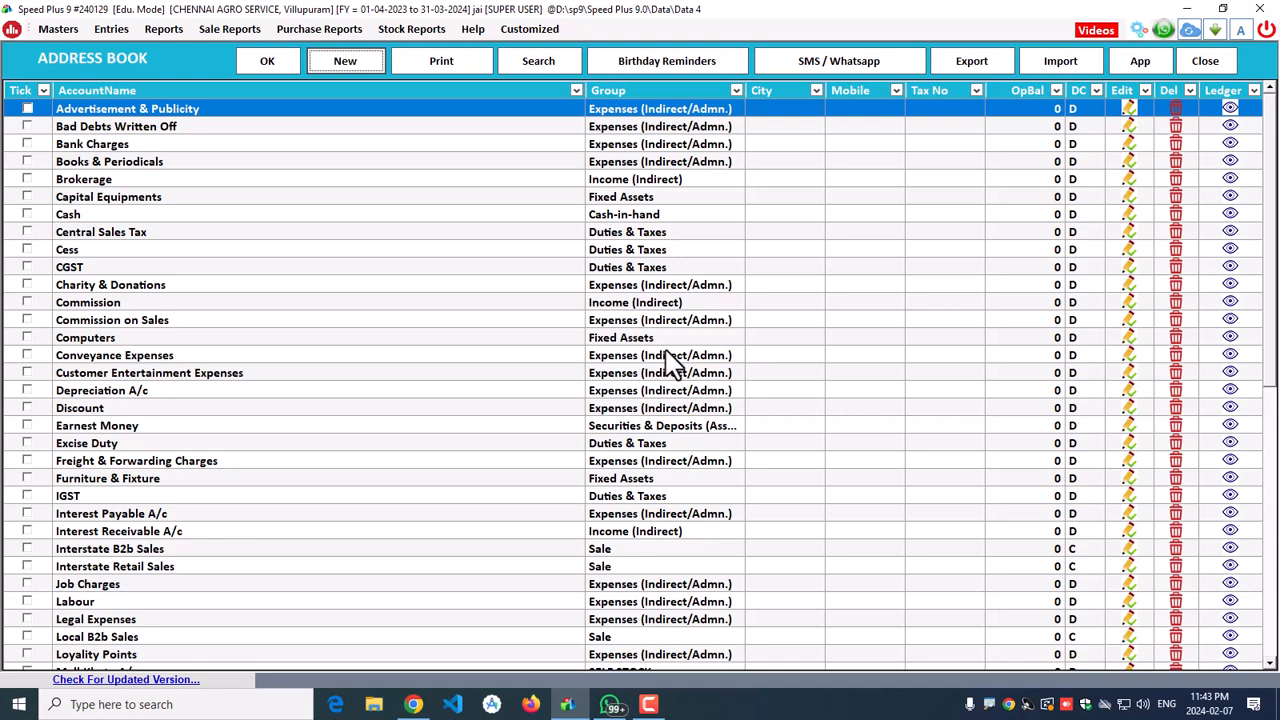
left_click(1207, 60)
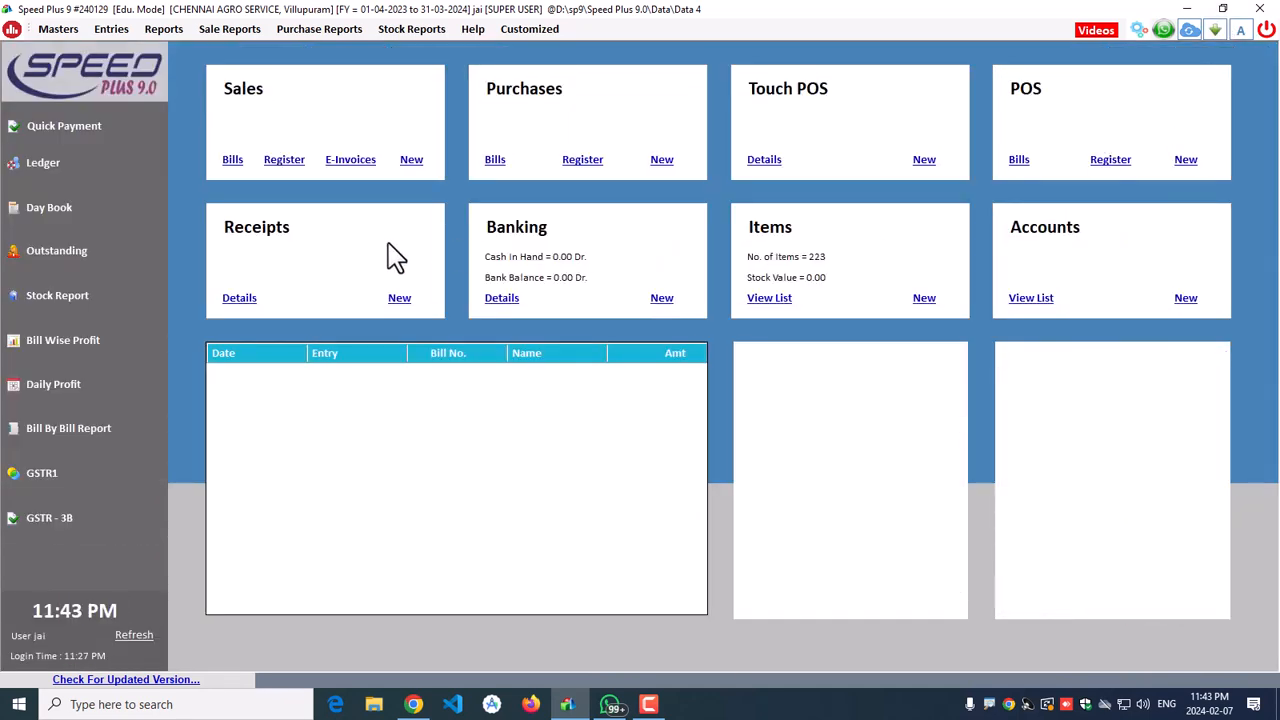
Step: Start a purchase dated 08-11-2024 on Cash terms and create a new party account with F3
left_click(136, 636)
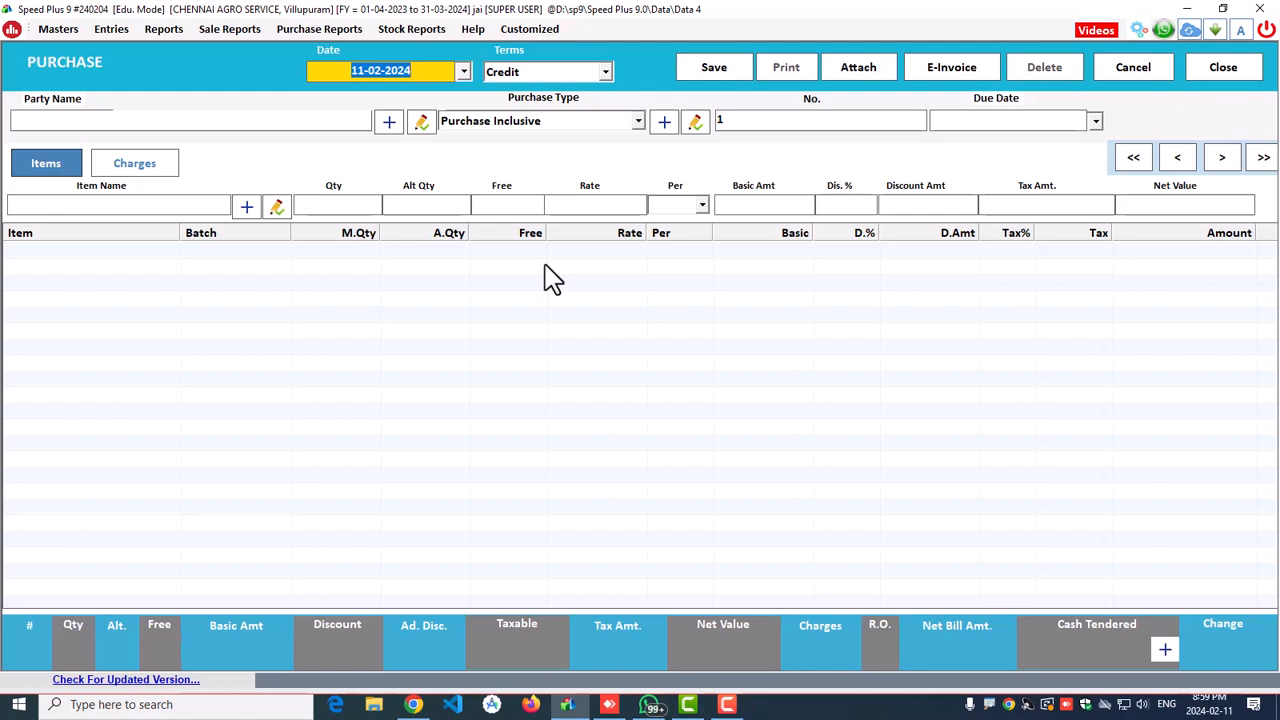
type("0")
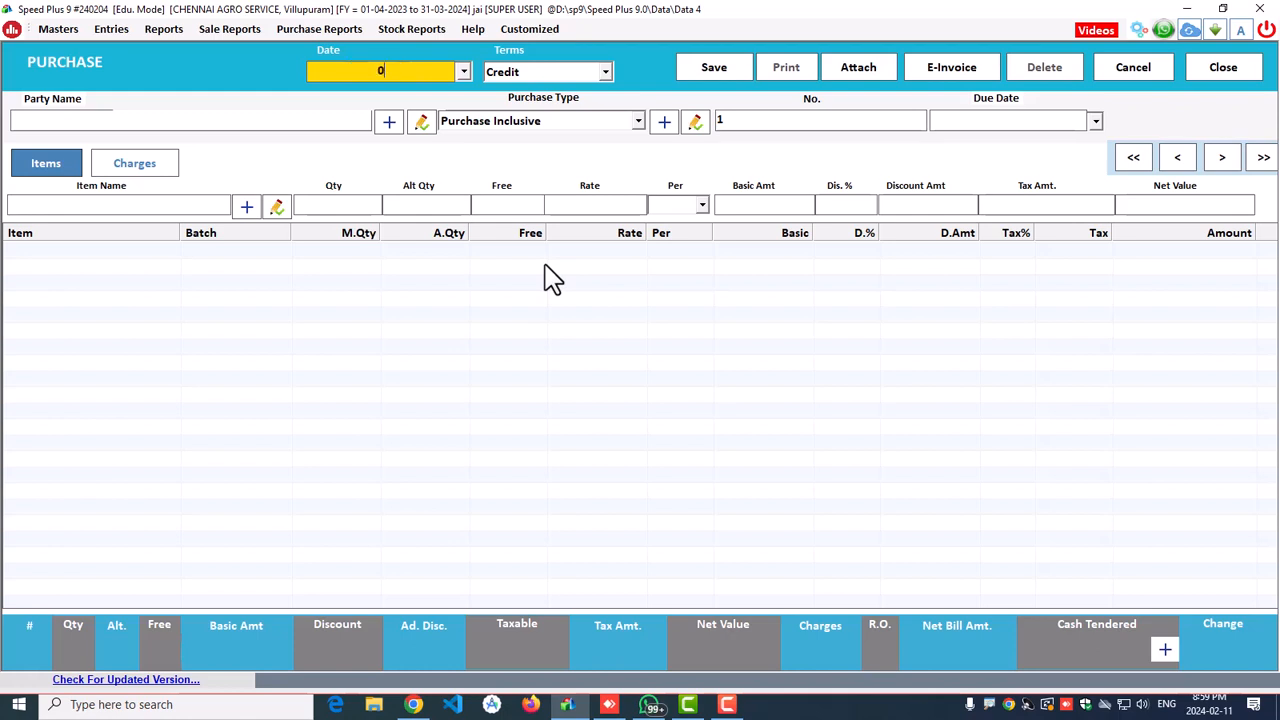
type("8-11-2024")
key("Return")
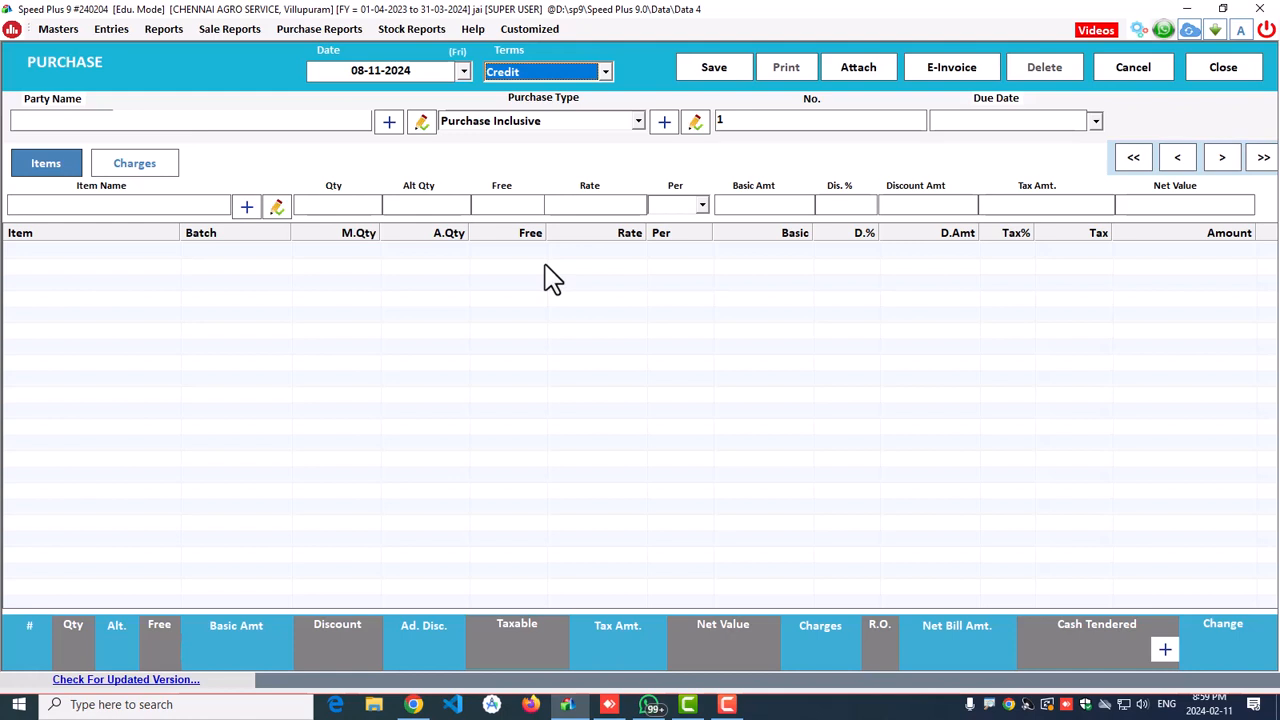
key("Up")
key("Down")
key("Up")
key("Return")
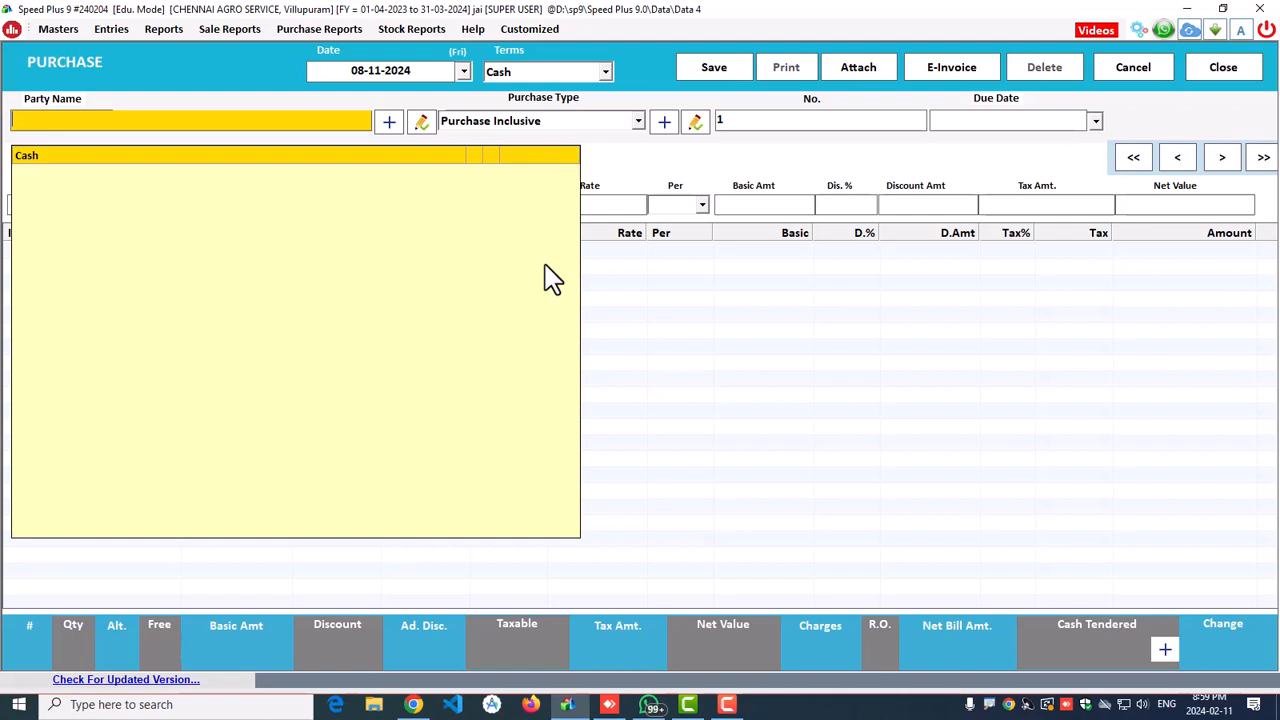
key("F3")
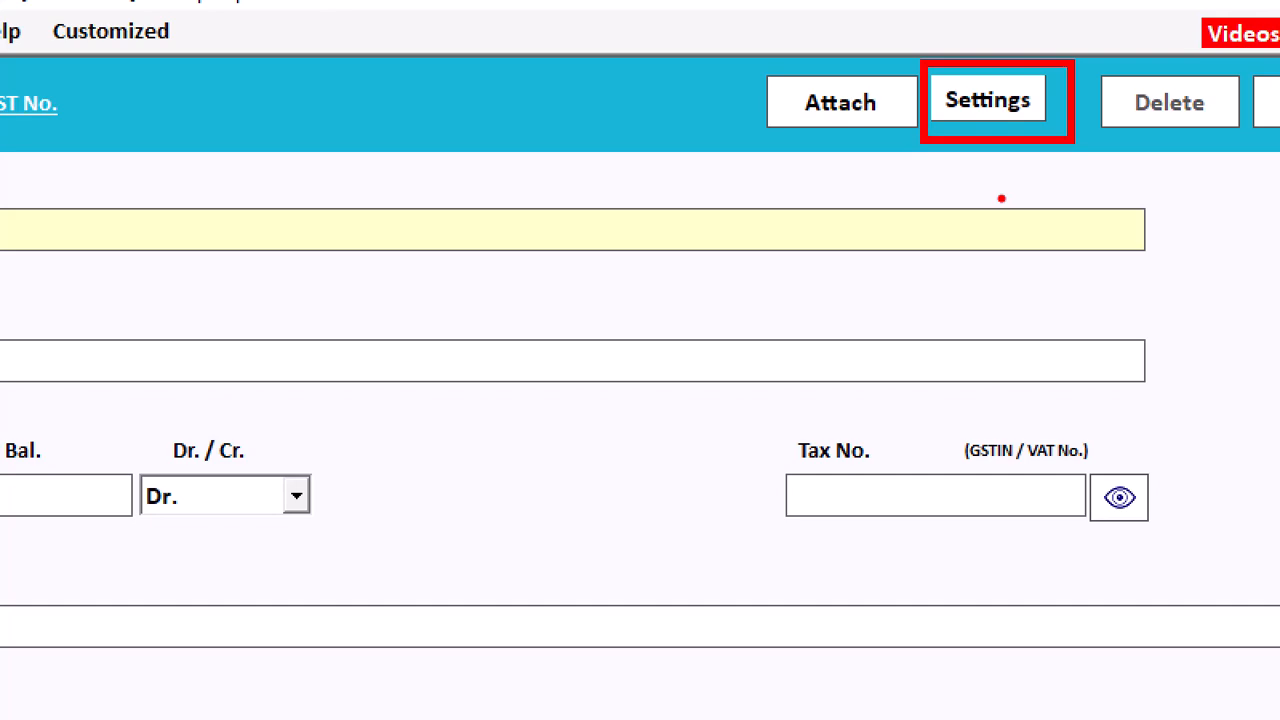
Step: In the account form settings, switch on Enter Bank Details, Bill By Bill Balance and Party's Unique ID
left_click(990, 105)
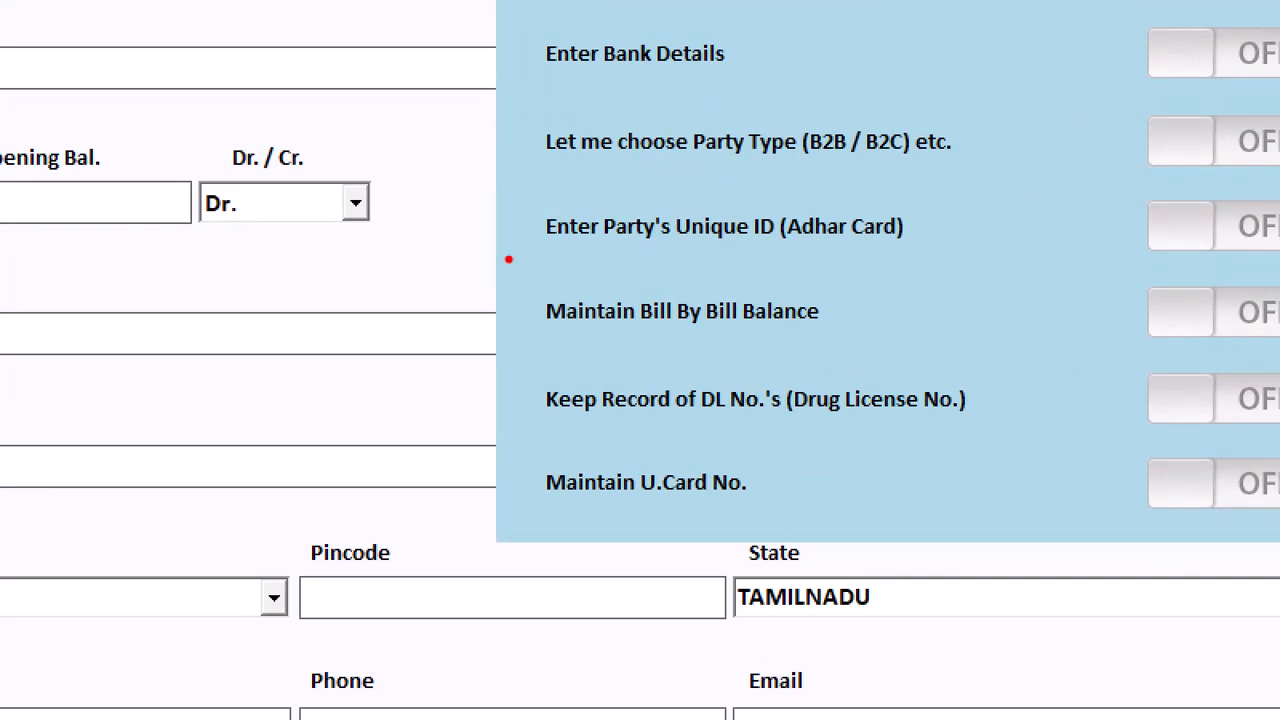
left_click_drag(698, 288, 715, 315)
left_click_drag(553, 340, 1042, 332)
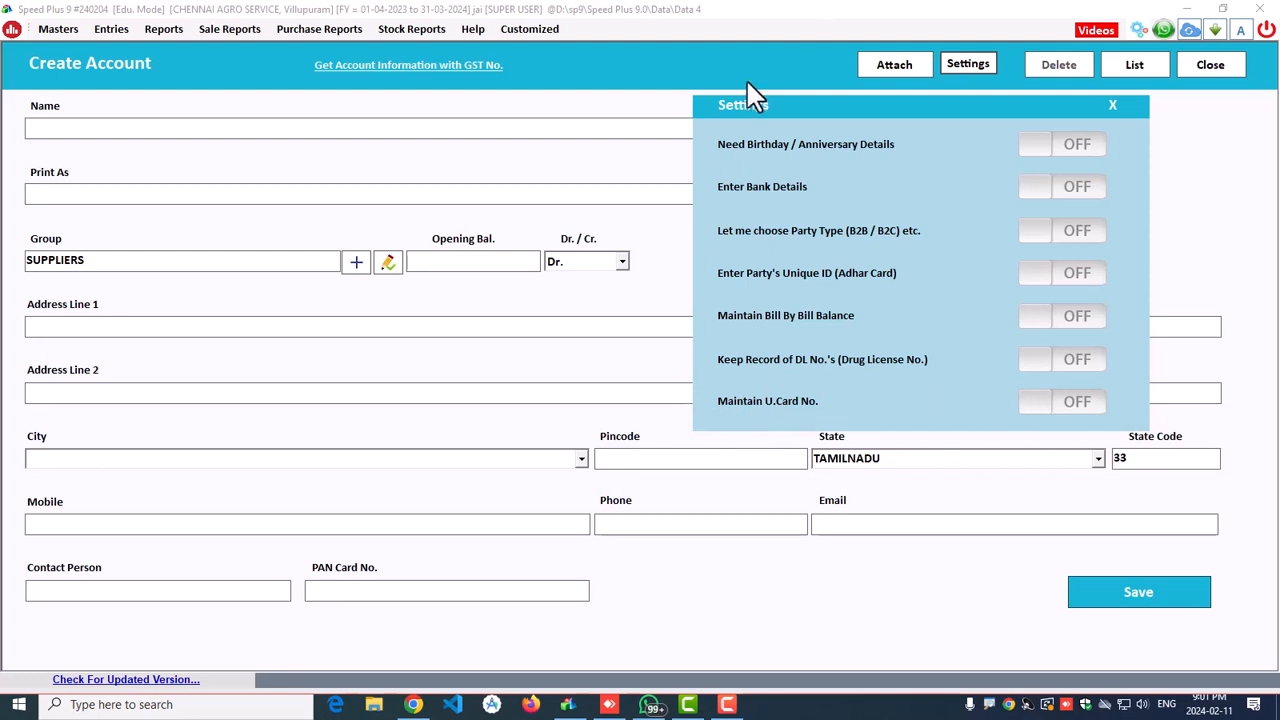
left_click(1049, 190)
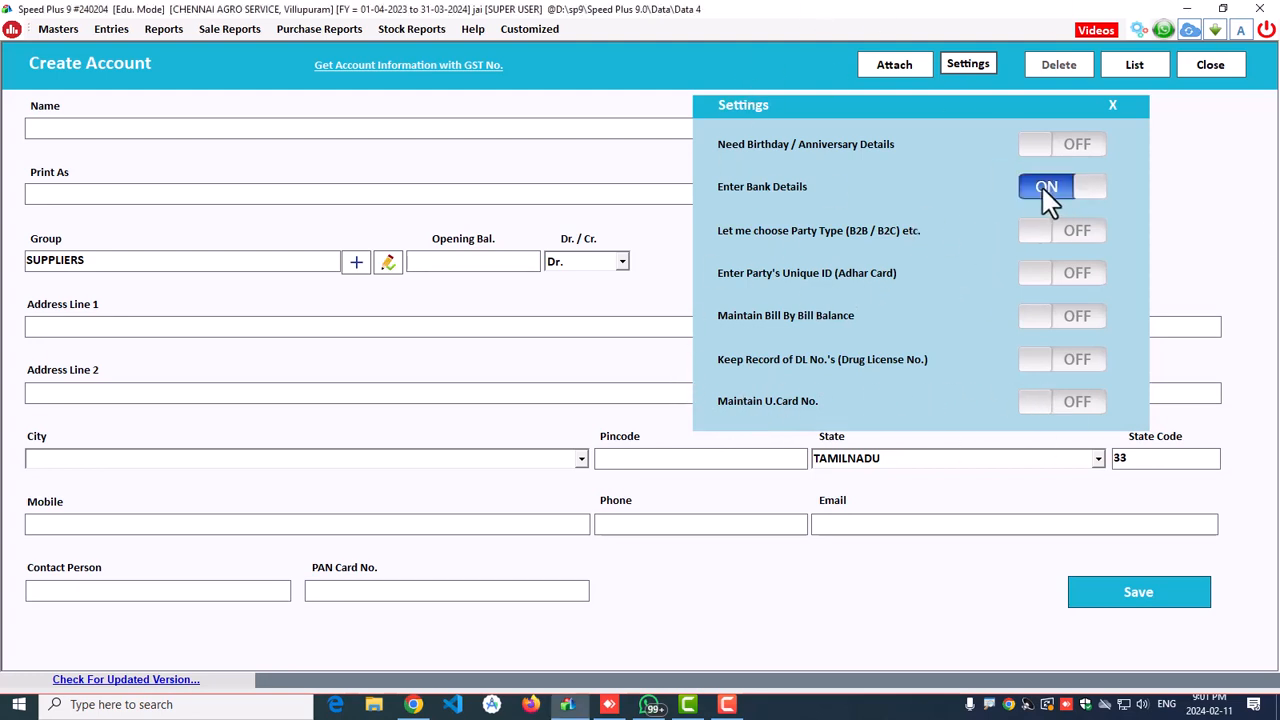
left_click(1043, 316)
left_click(1033, 275)
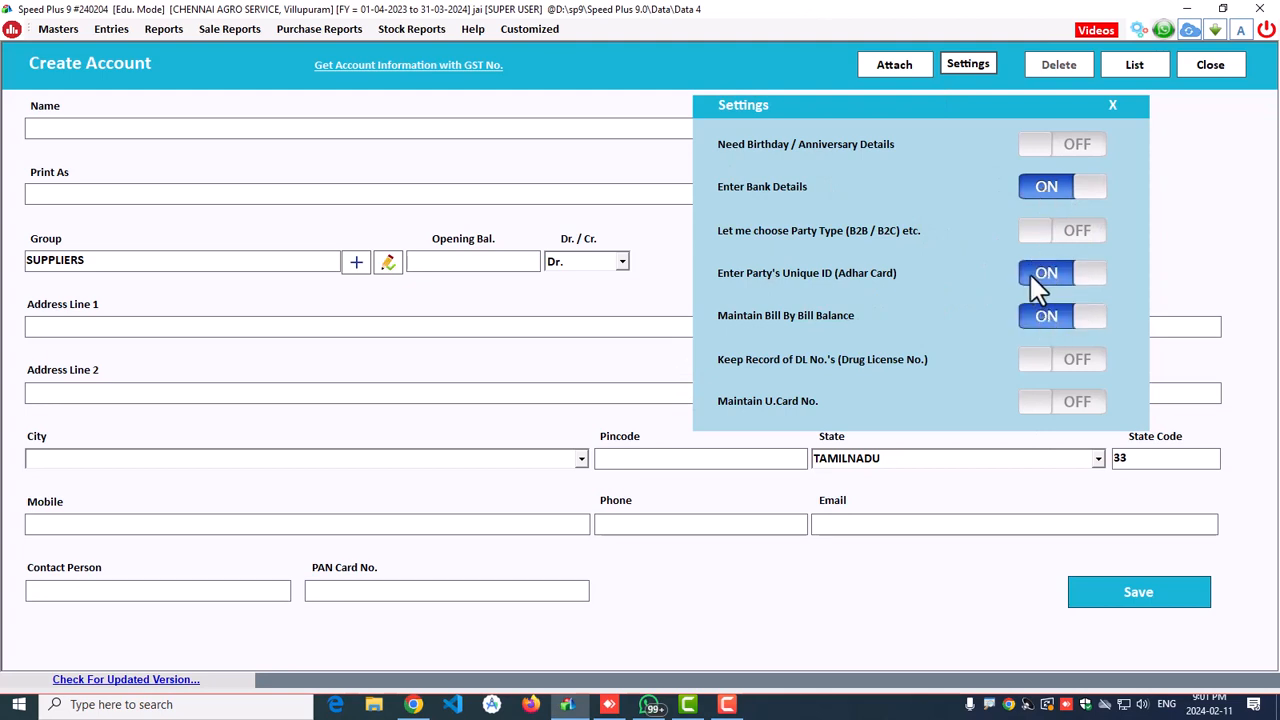
Step: Create supplier MS TRADERS under SUPPLIERS with a 2500 Cr. opening balance and its tax number
left_click(1112, 103)
left_click(398, 128)
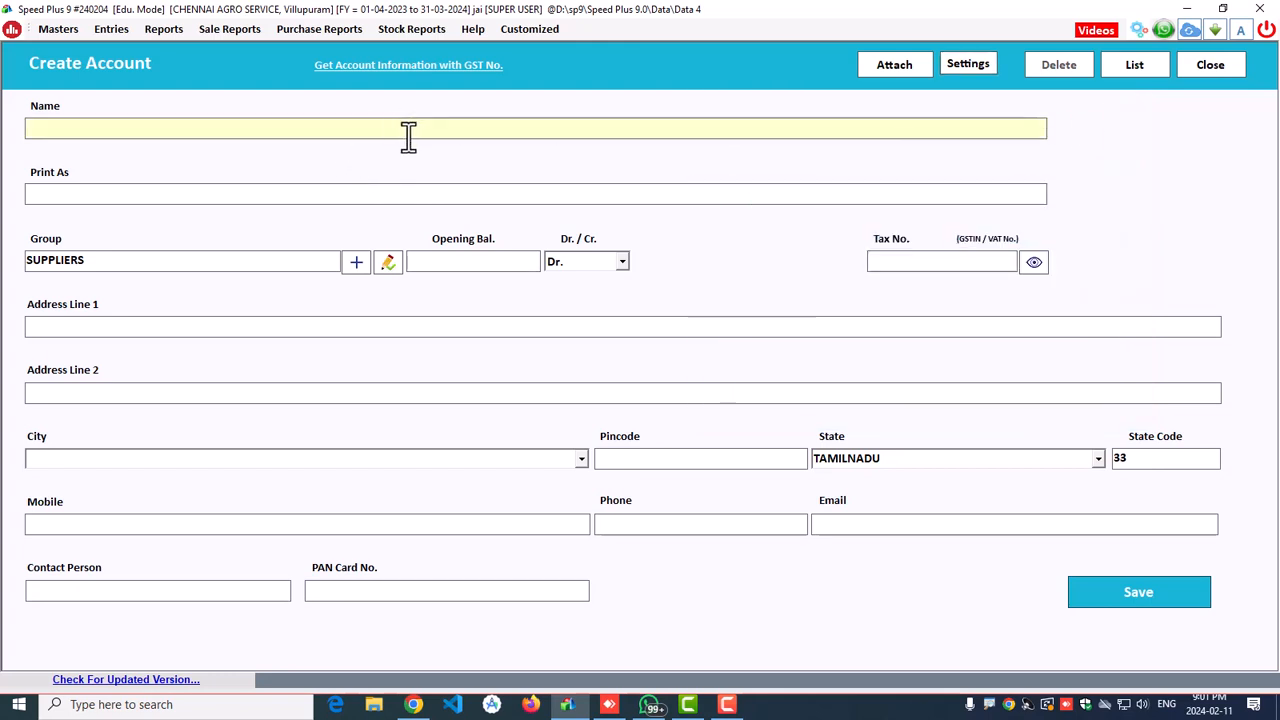
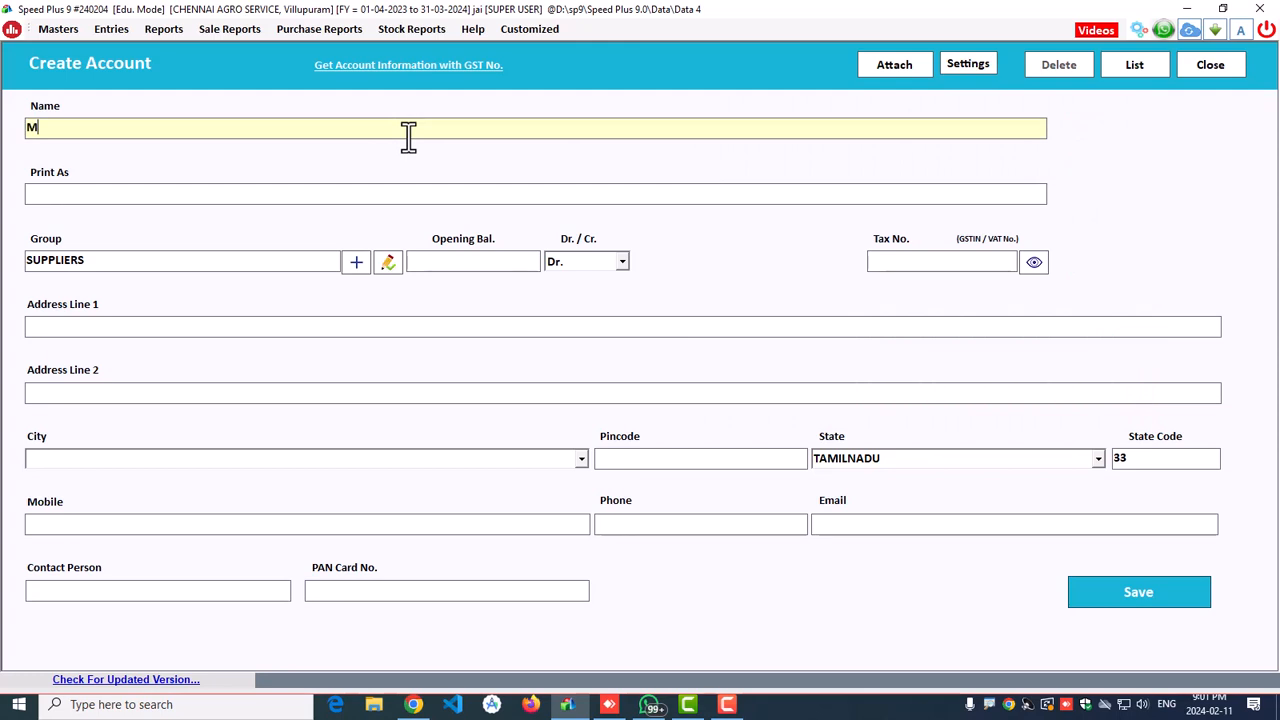
key("Return")
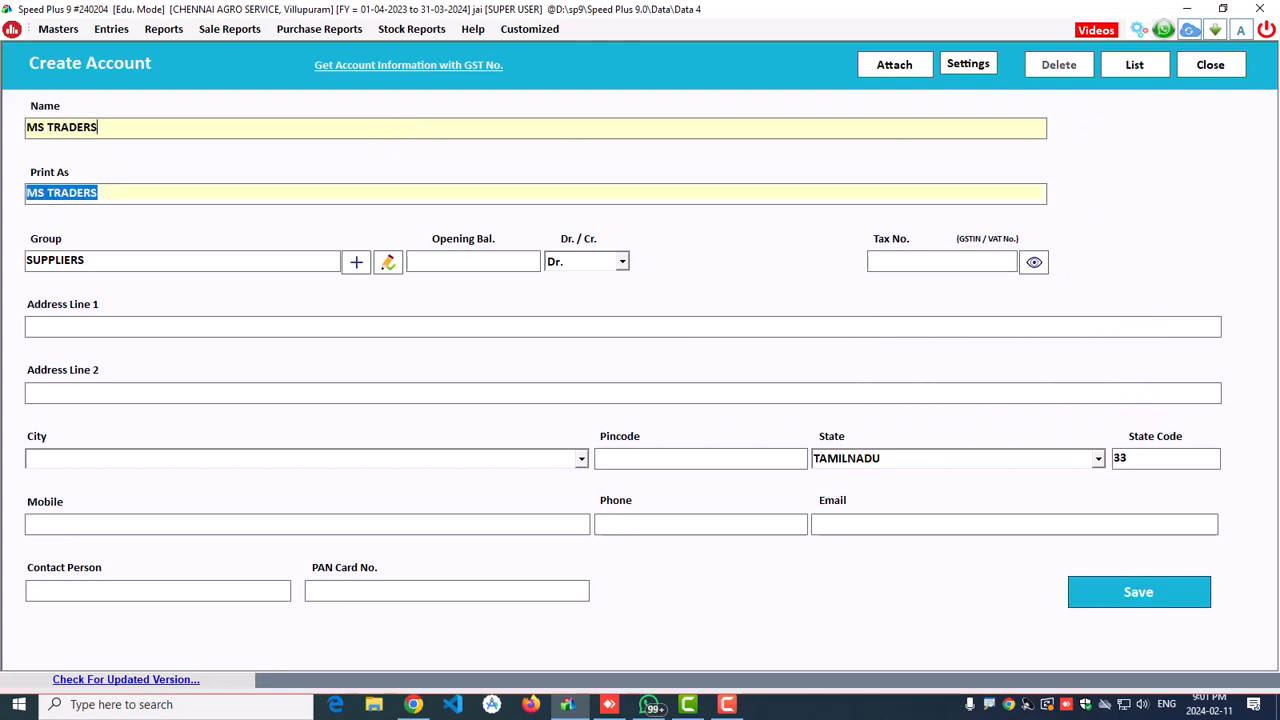
key("Return")
key("Return")
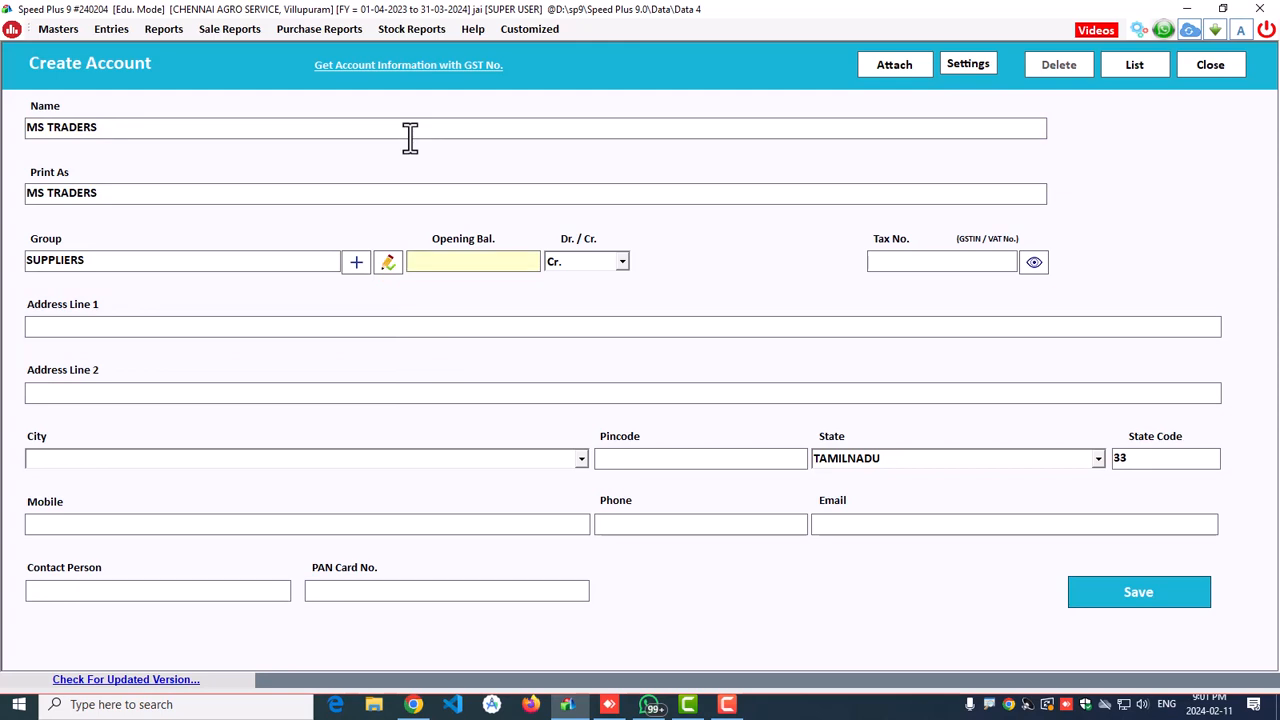
key("Return")
key("Return")
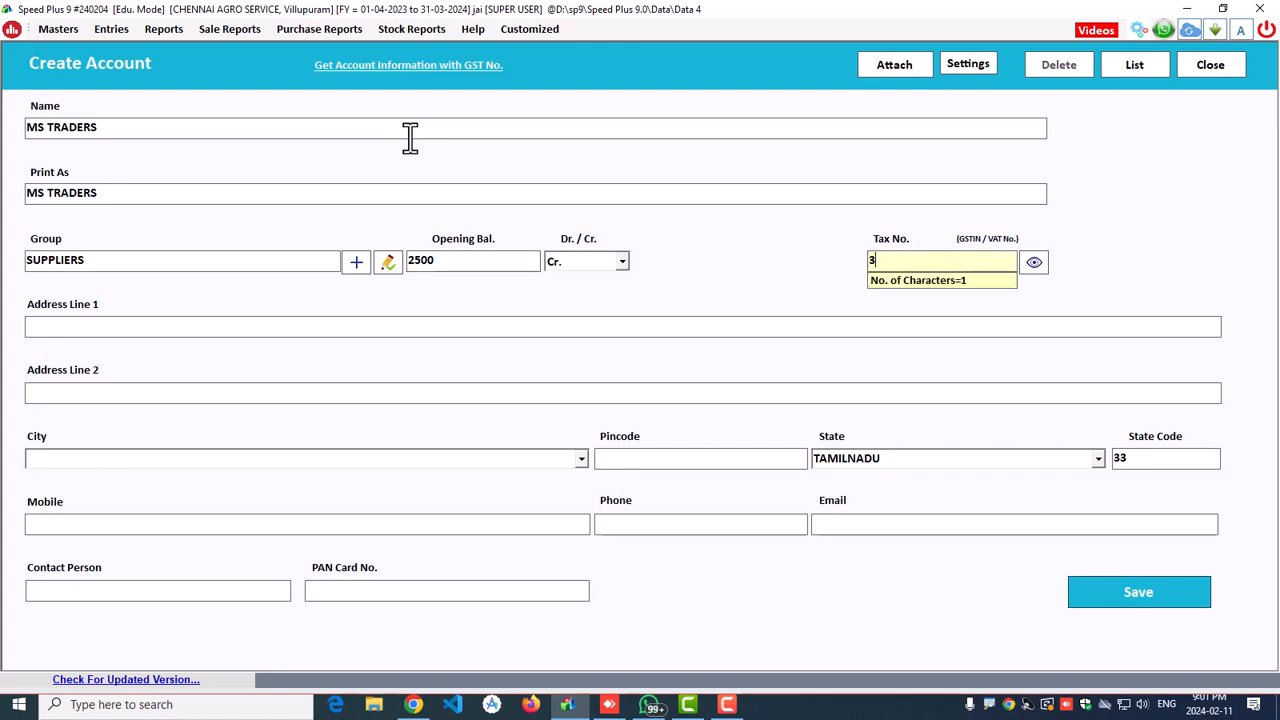
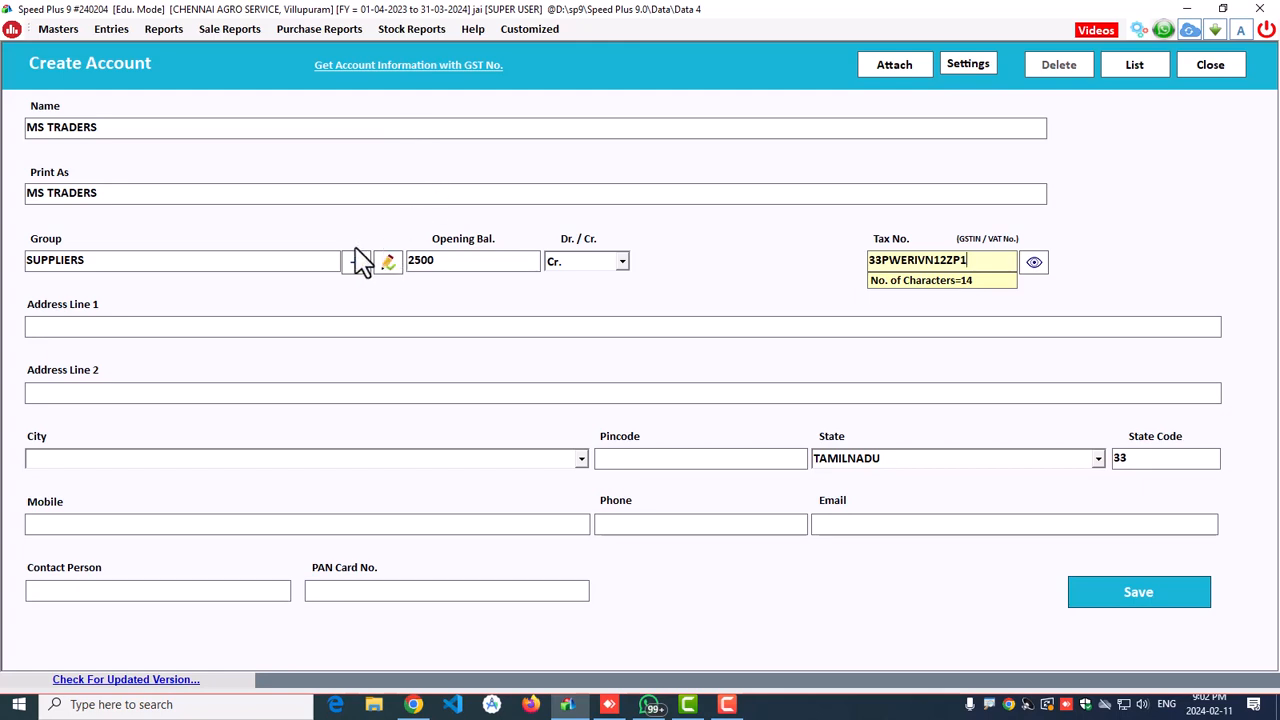
Step: Fill in the supplier's two address lines, city, pincode, mobile and phone numbers
left_click(255, 328)
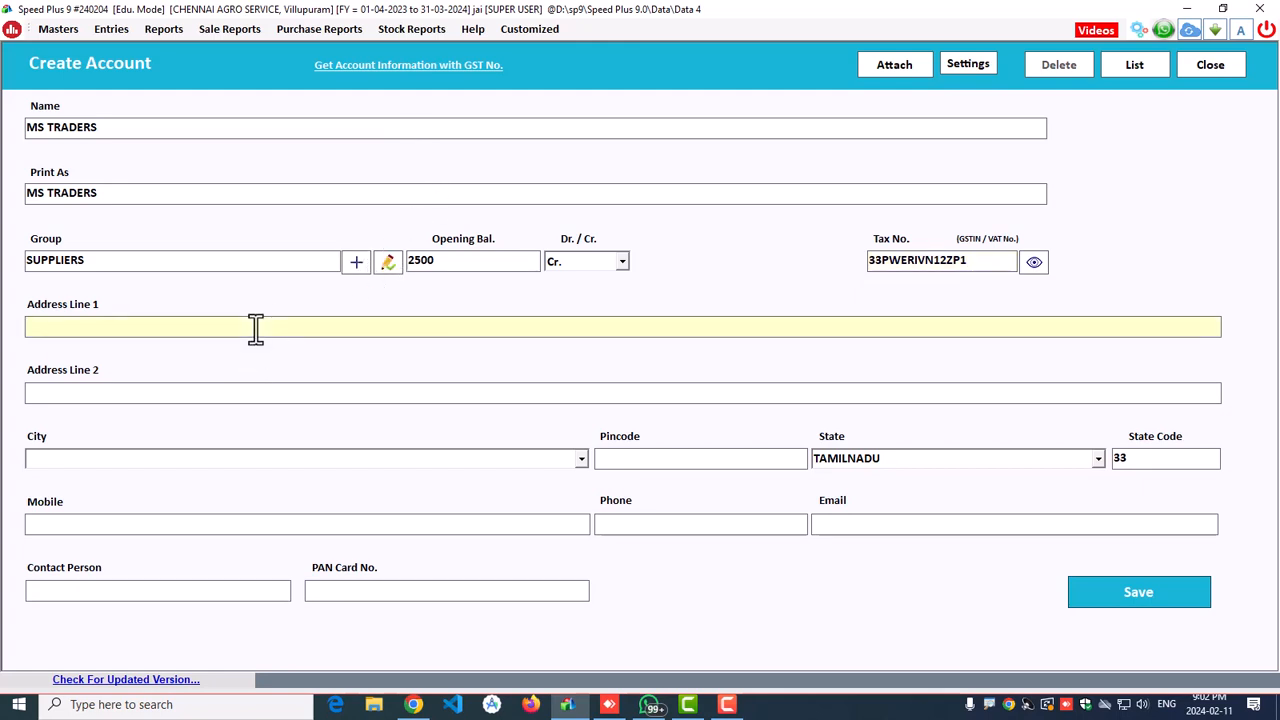
key("Return")
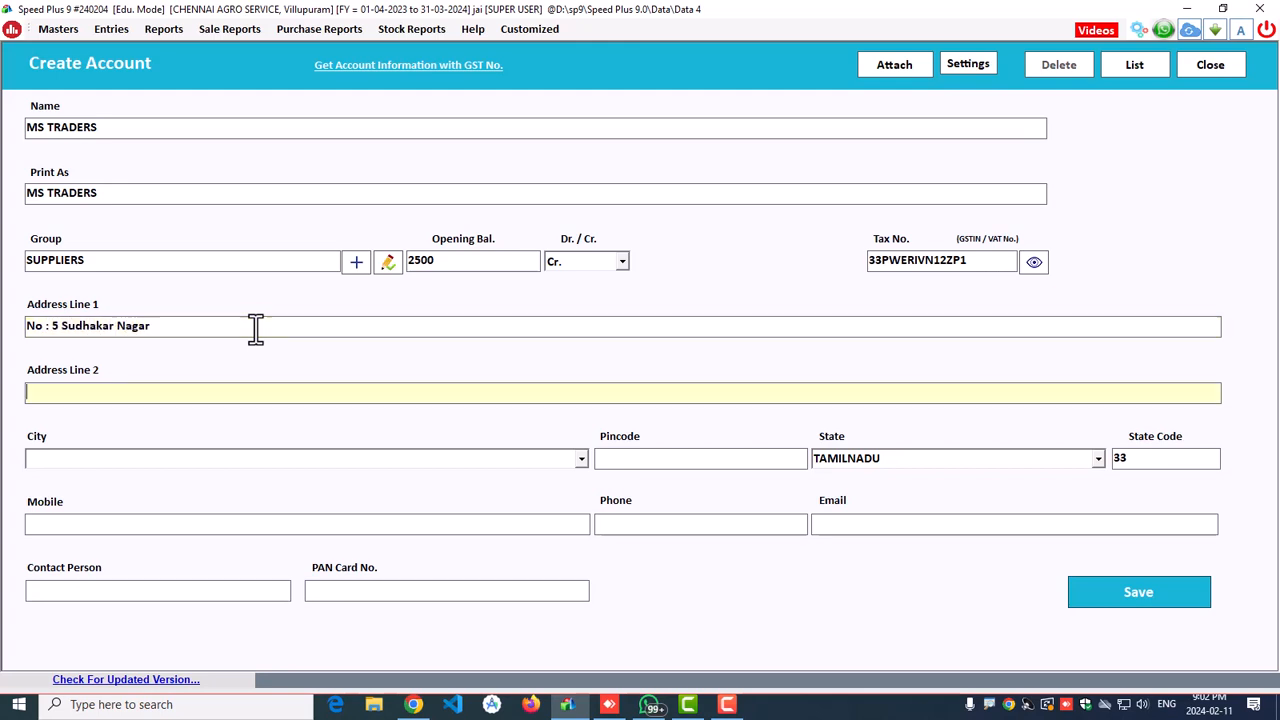
type("New Bu Stand")
key("Return")
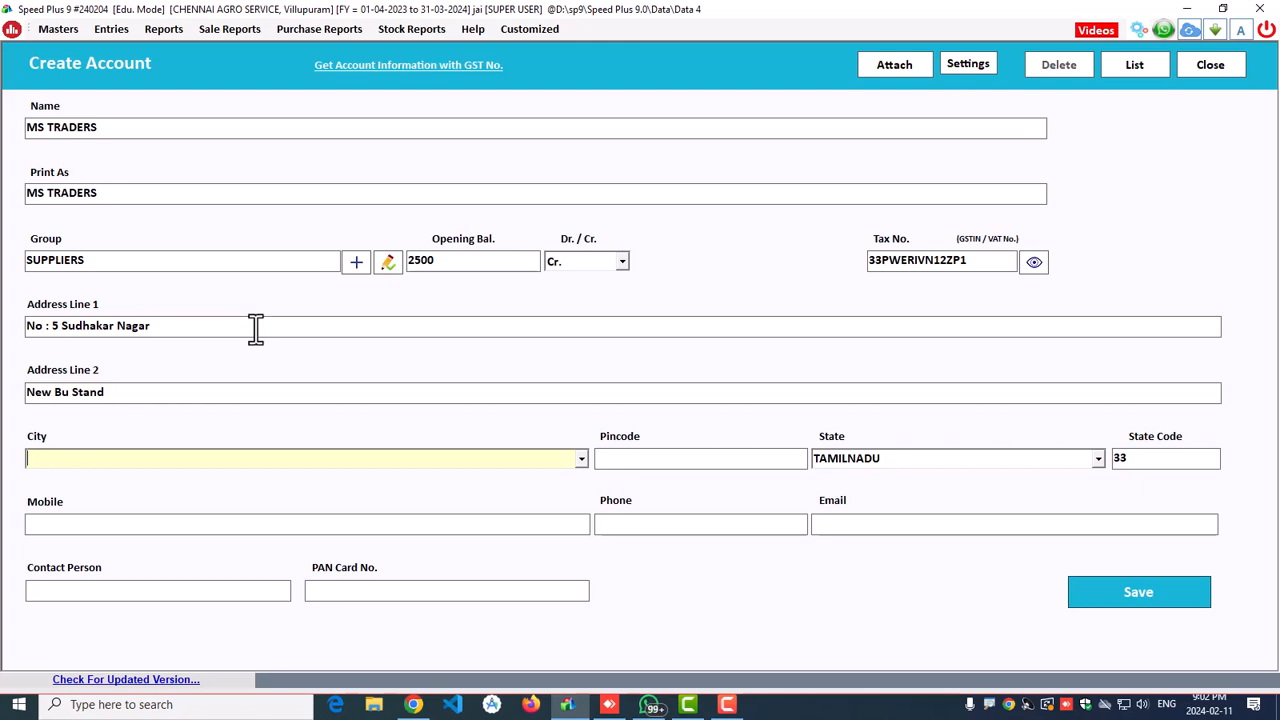
type("VILLUPURAM")
key("Return")
type("605602")
key("Return")
key("Return")
key("Return")
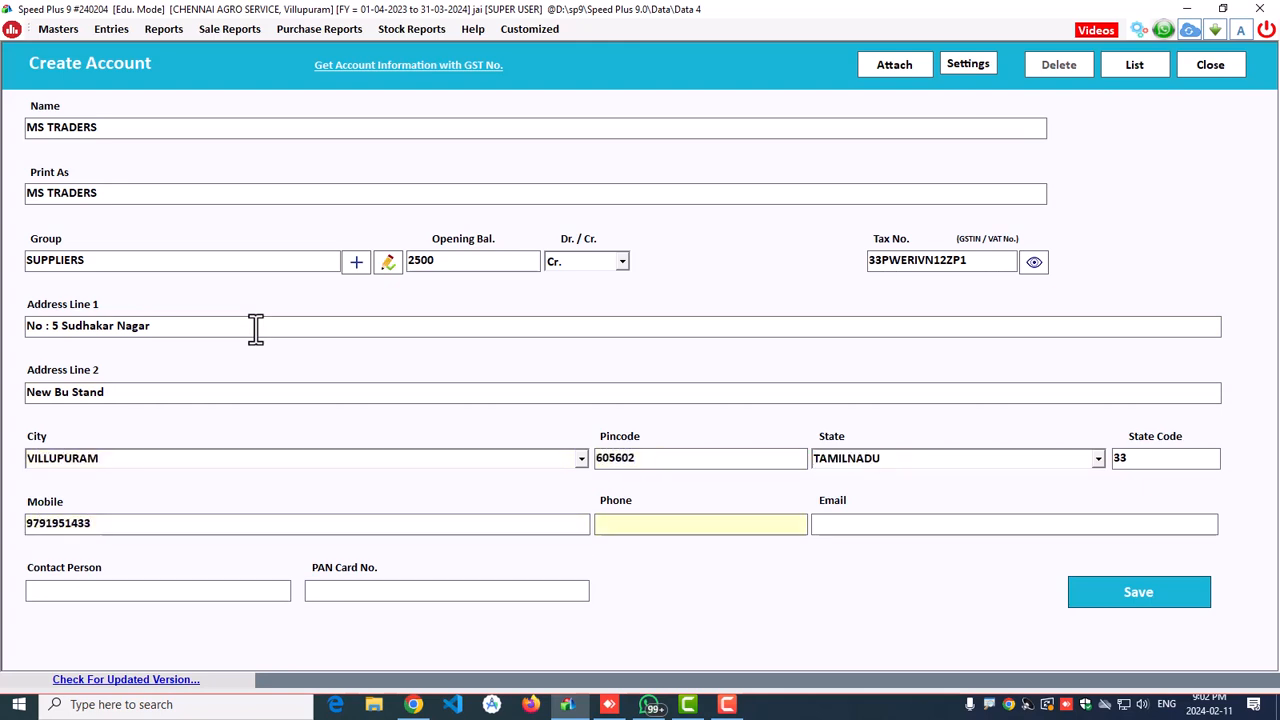
type("254362")
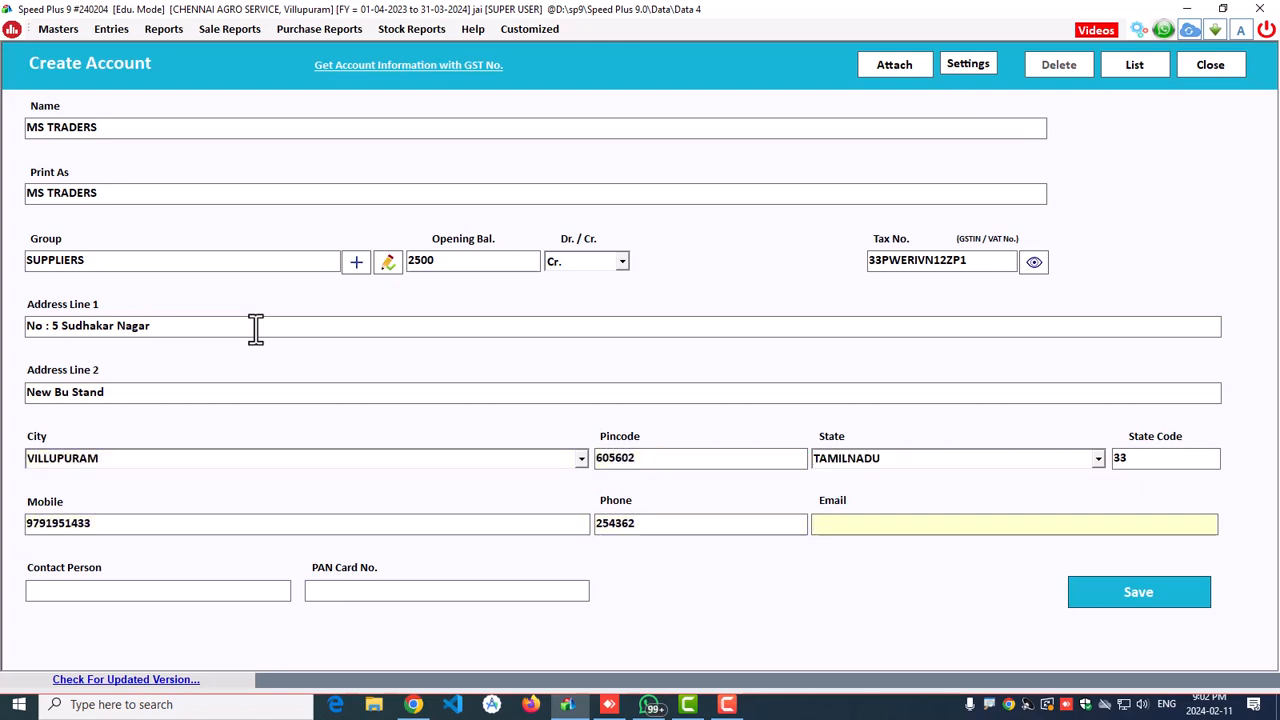
key("Return")
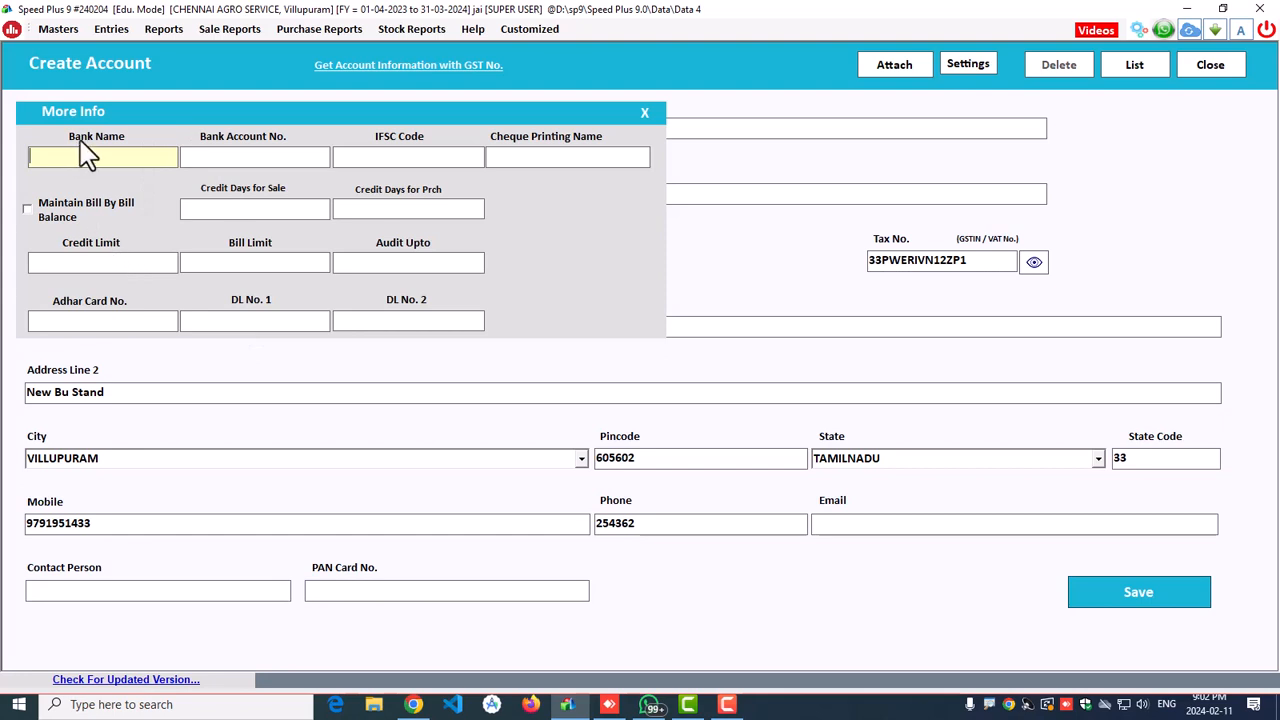
Step: Start opening bill JK253 with bill date 01-02-2024 and due date 28-02-2024
left_click(27, 209)
left_click(159, 212)
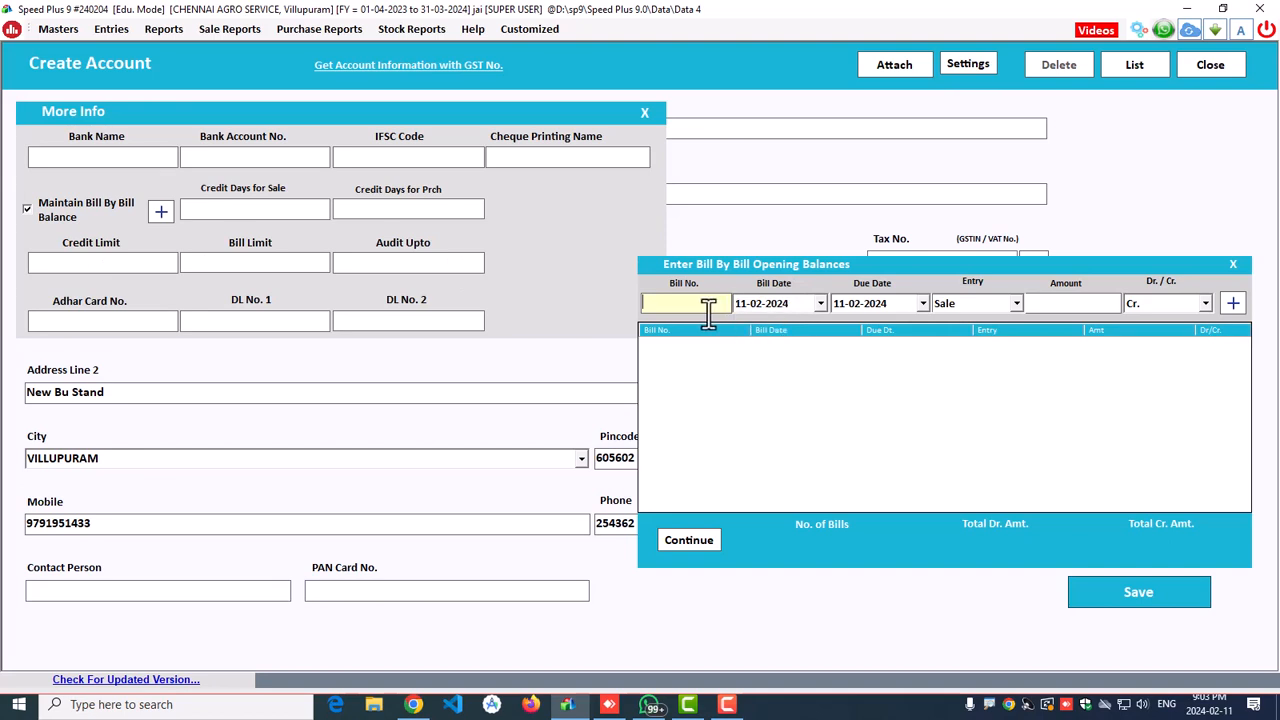
type("JK253")
left_click(821, 303)
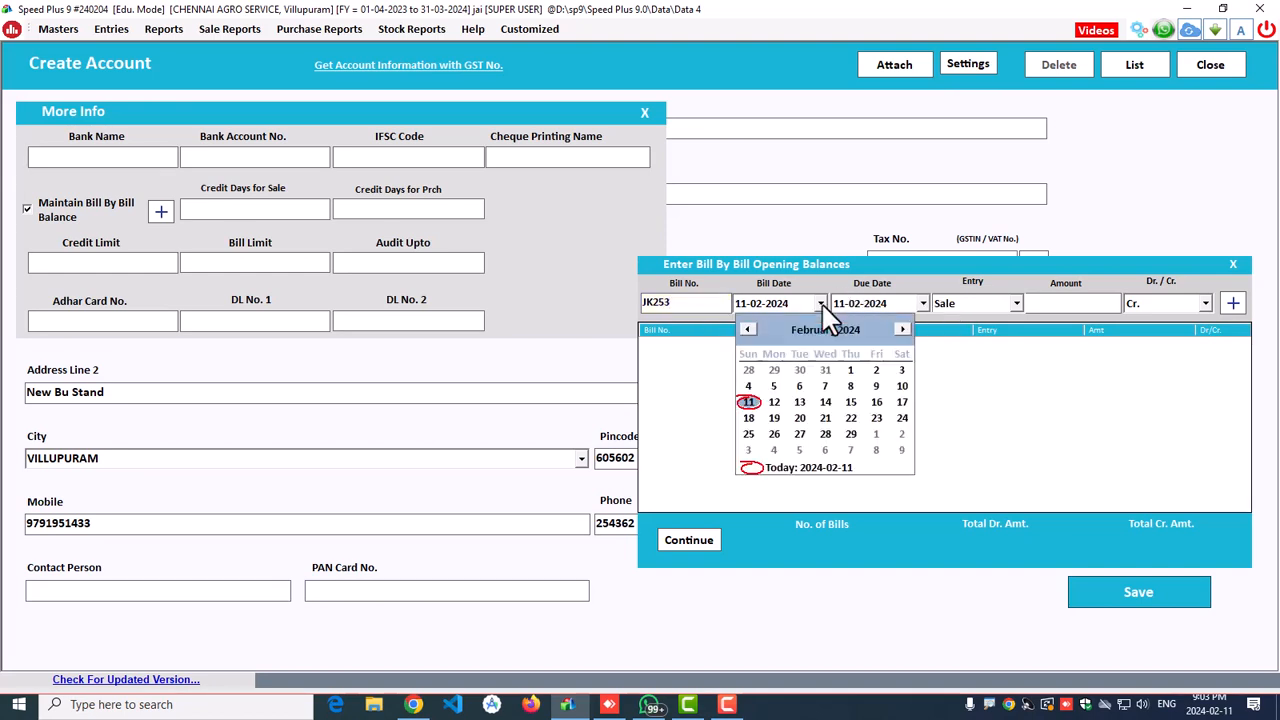
left_click(845, 368)
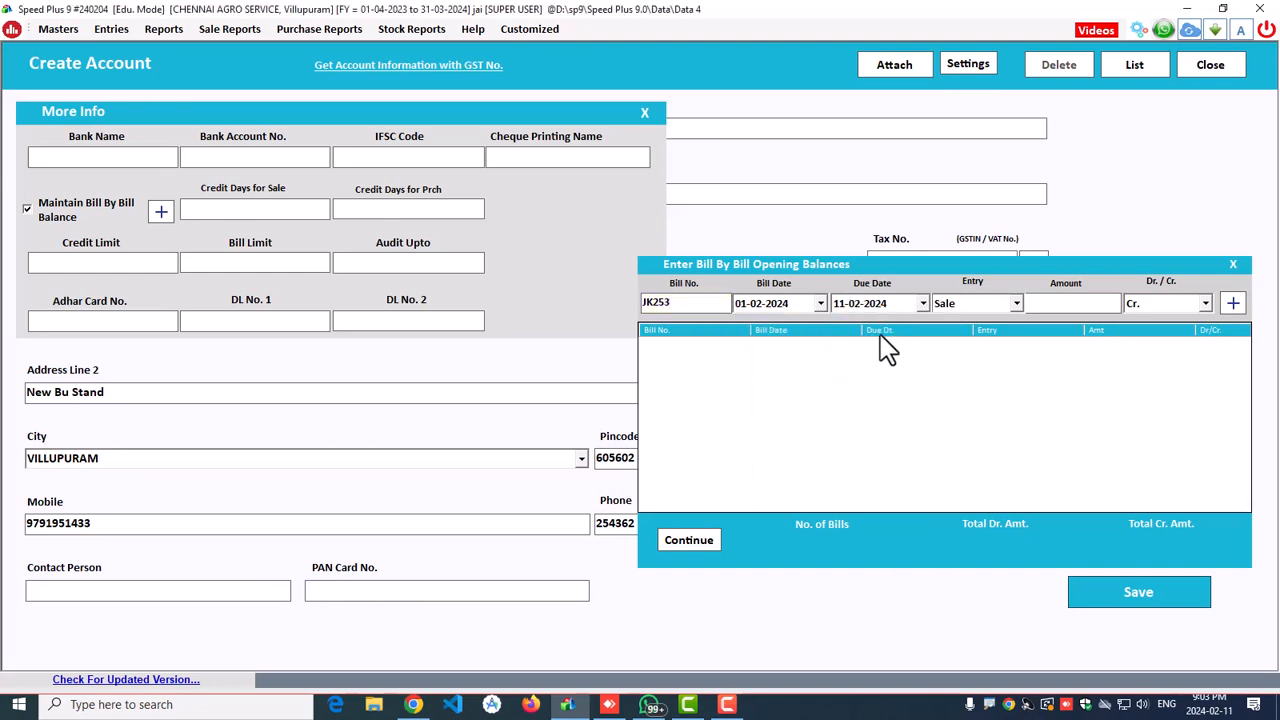
left_click(922, 303)
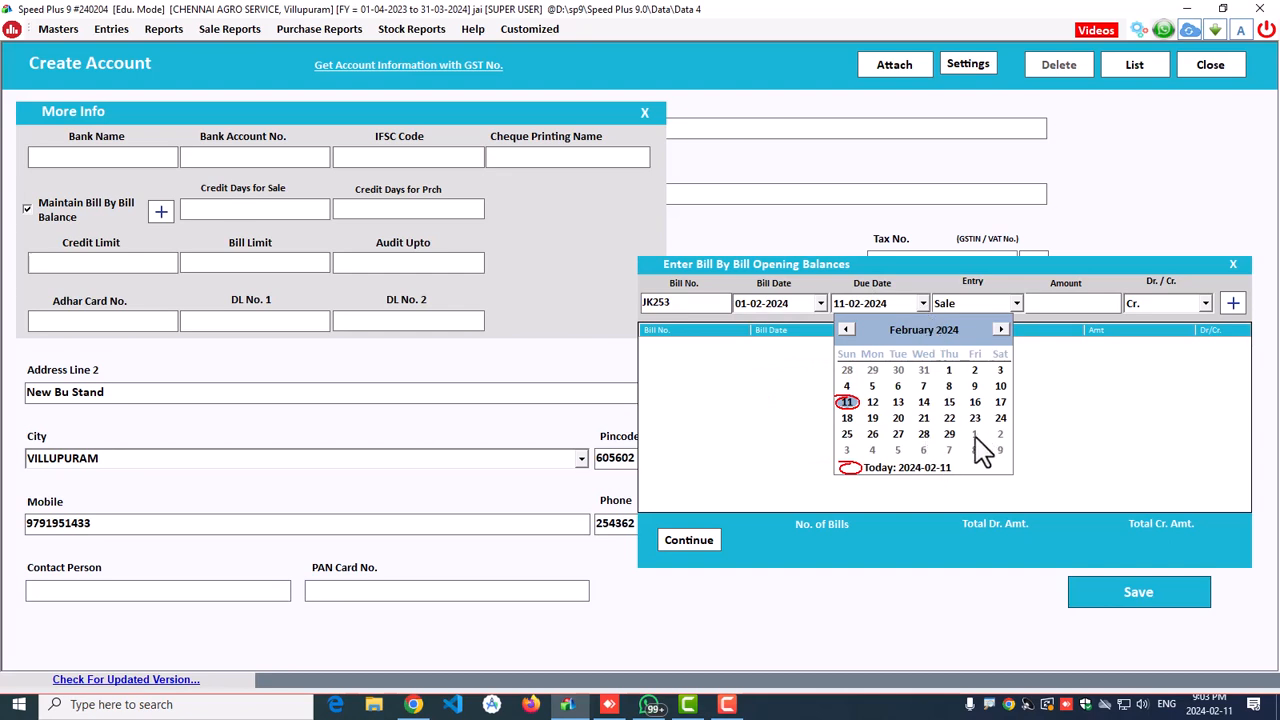
left_click(922, 435)
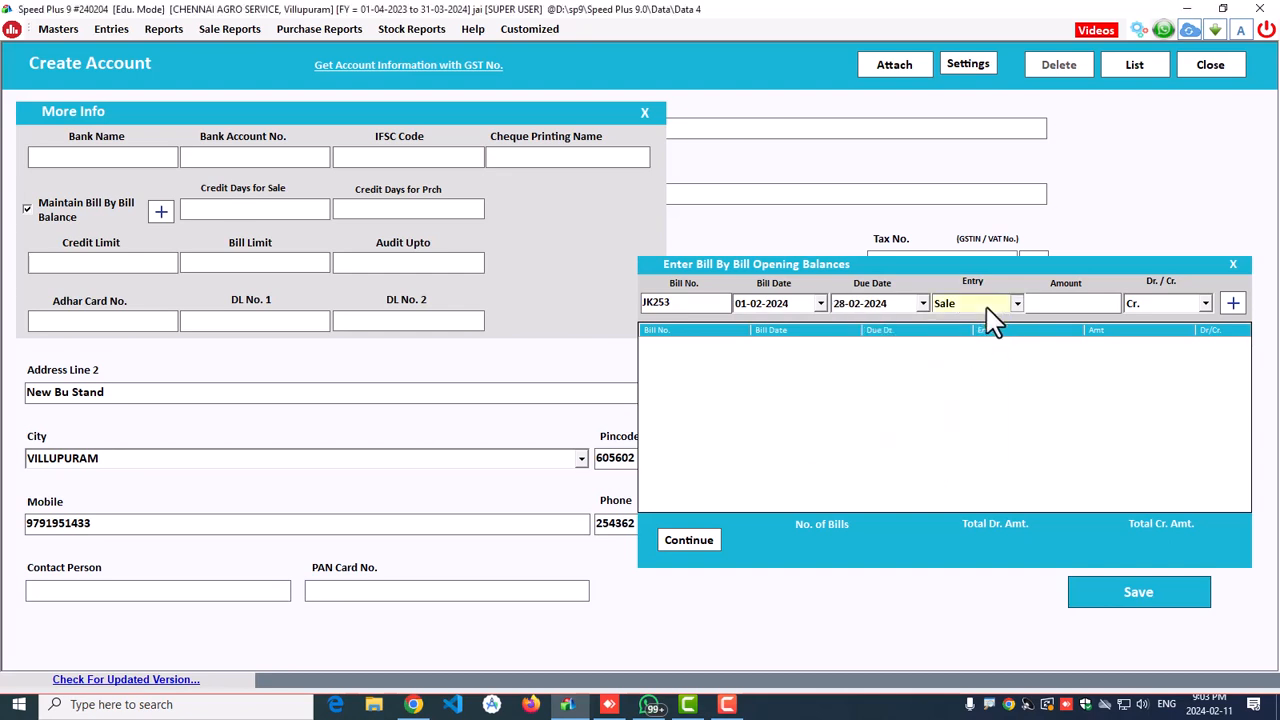
Step: Record bill JK253 as a Sale of 2500 Cr., add it, and finish the opening balances
left_click(988, 306)
left_click(993, 320)
left_click(1067, 304)
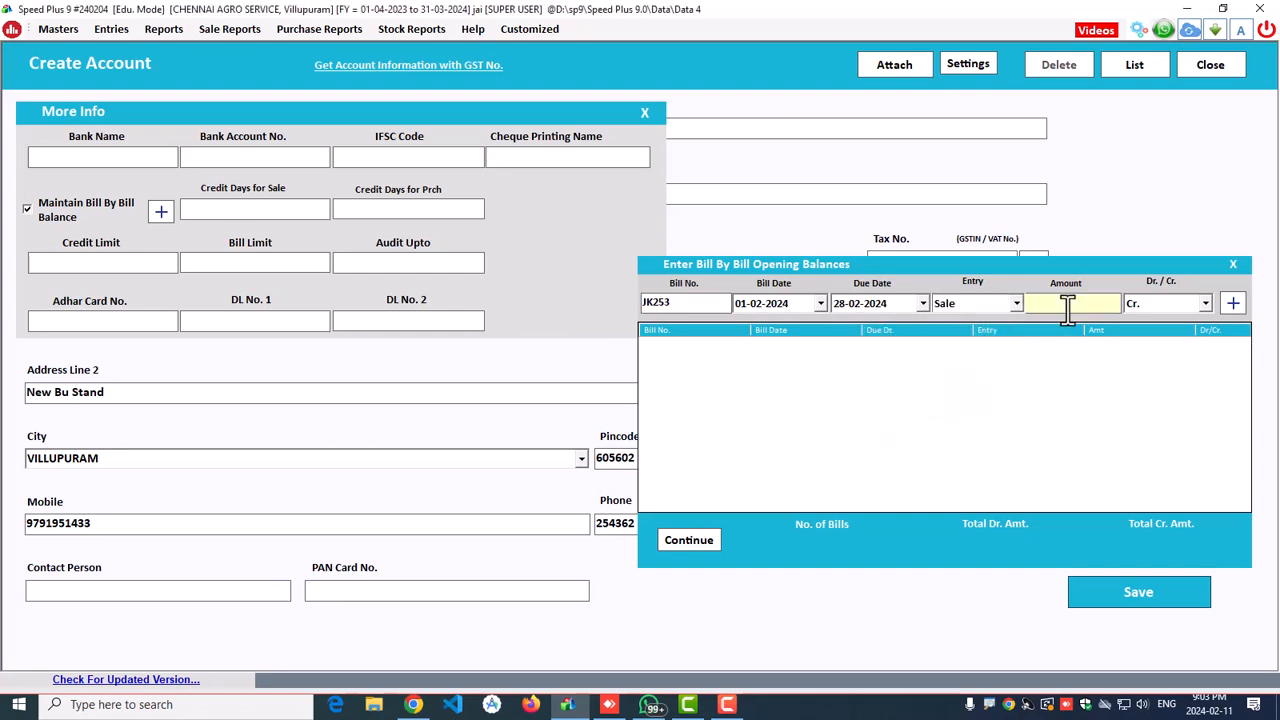
type("2500")
left_click(1190, 305)
left_click(1185, 322)
left_click(1233, 303)
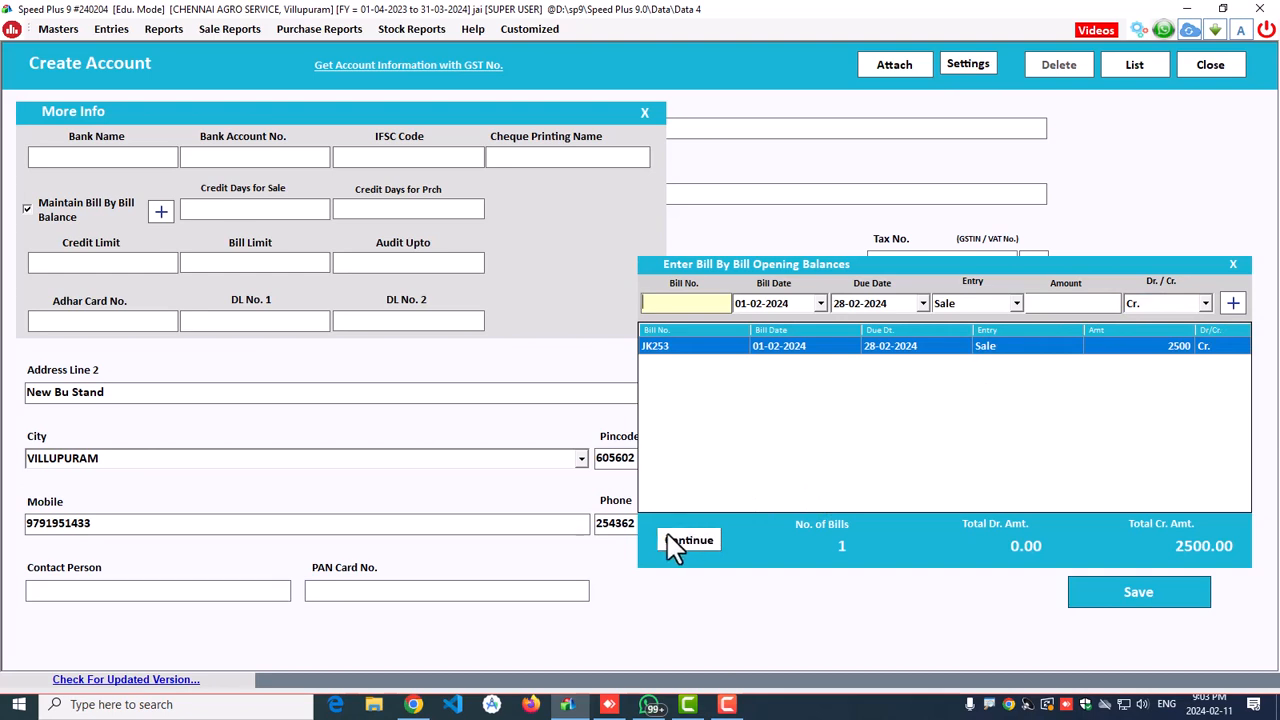
left_click(688, 545)
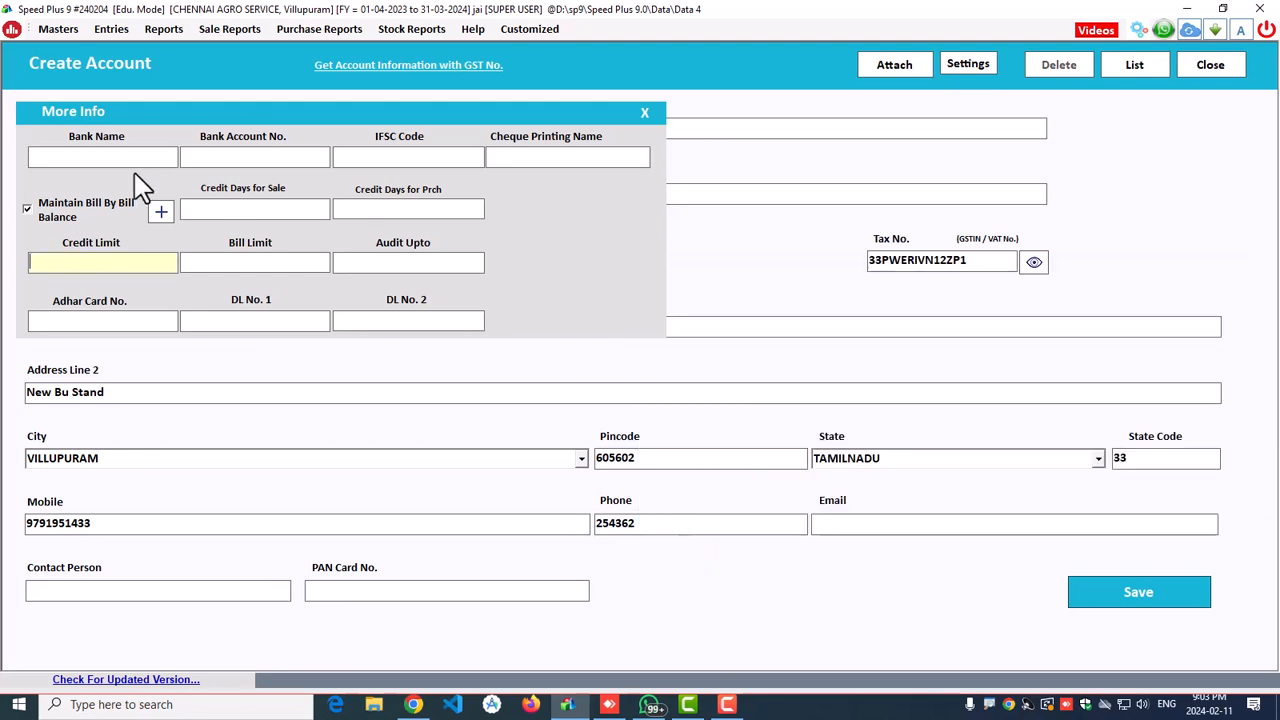
Step: Give MS TRADERS 15 credit days, credit limit 50000, bill limit 10 and an Aadhaar number, then save
left_click(135, 157)
left_click(242, 205)
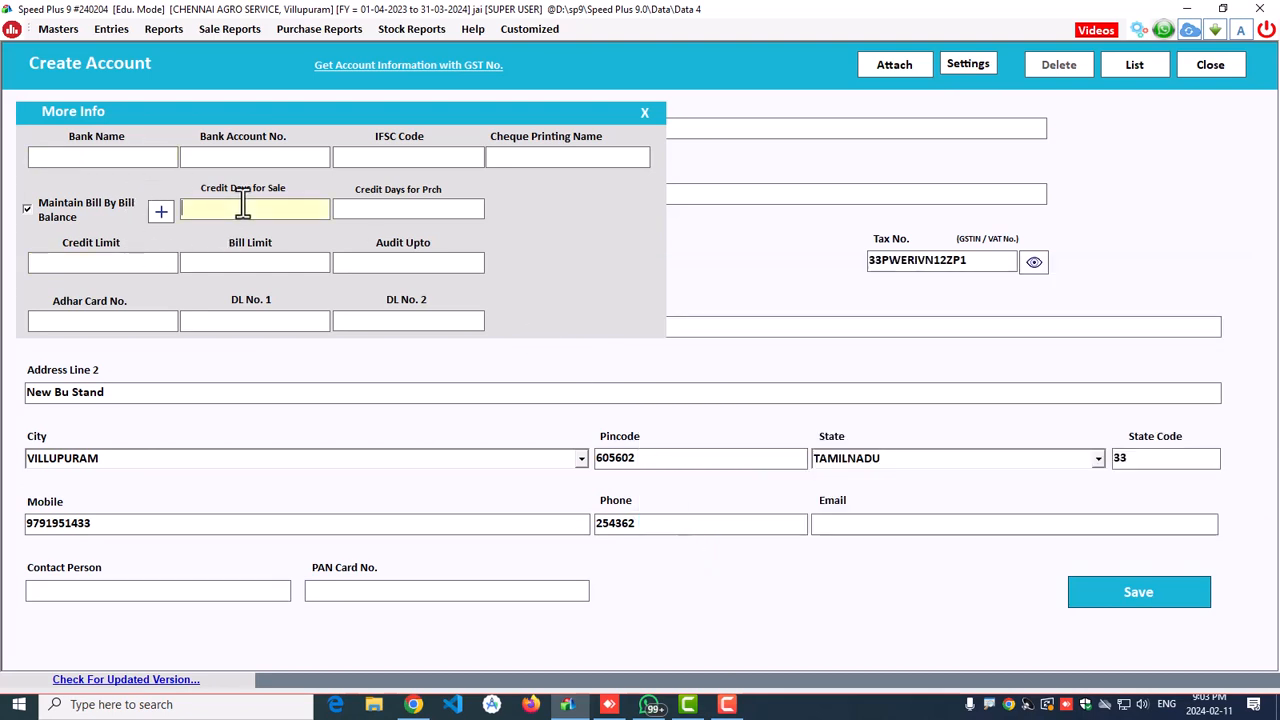
key("Return")
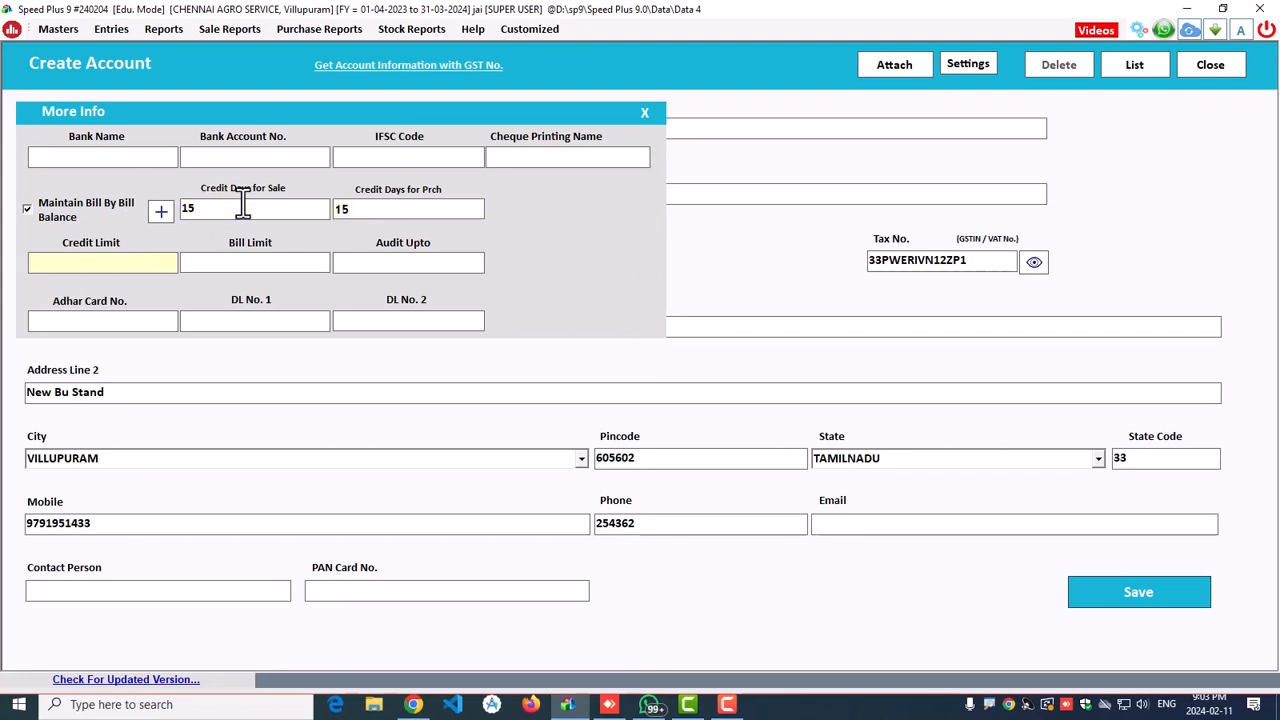
key("Return")
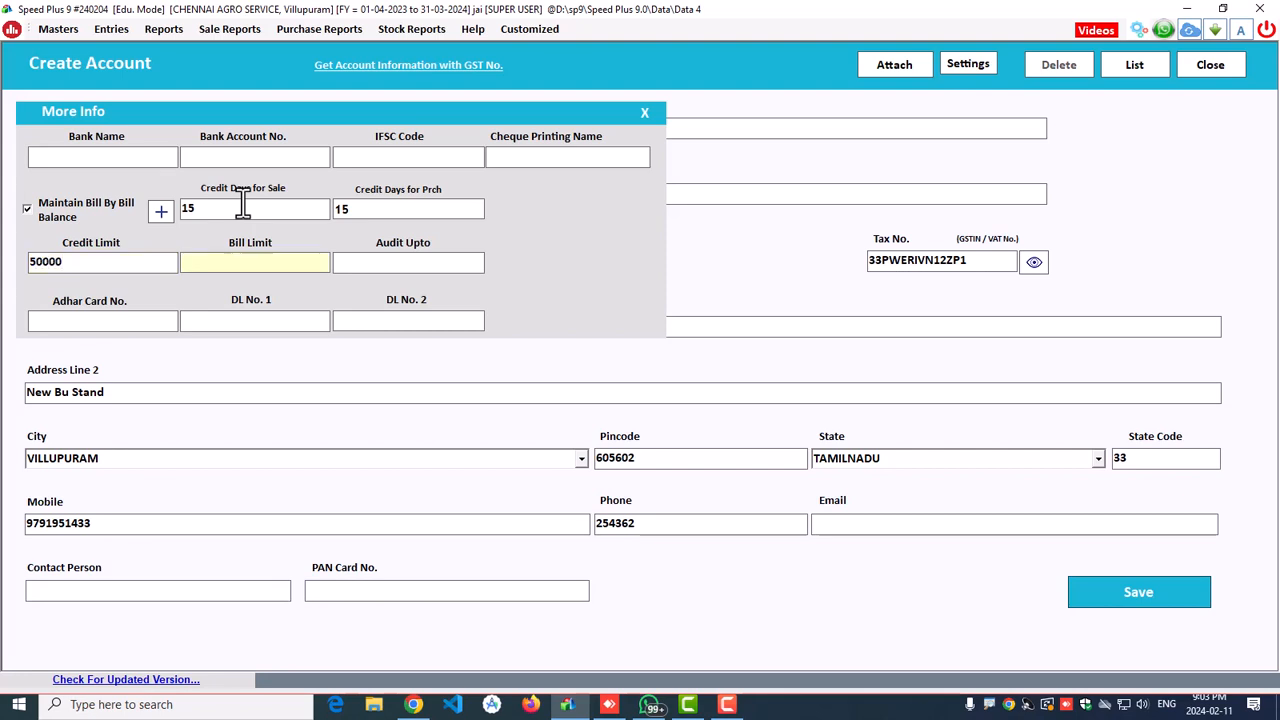
key("Return")
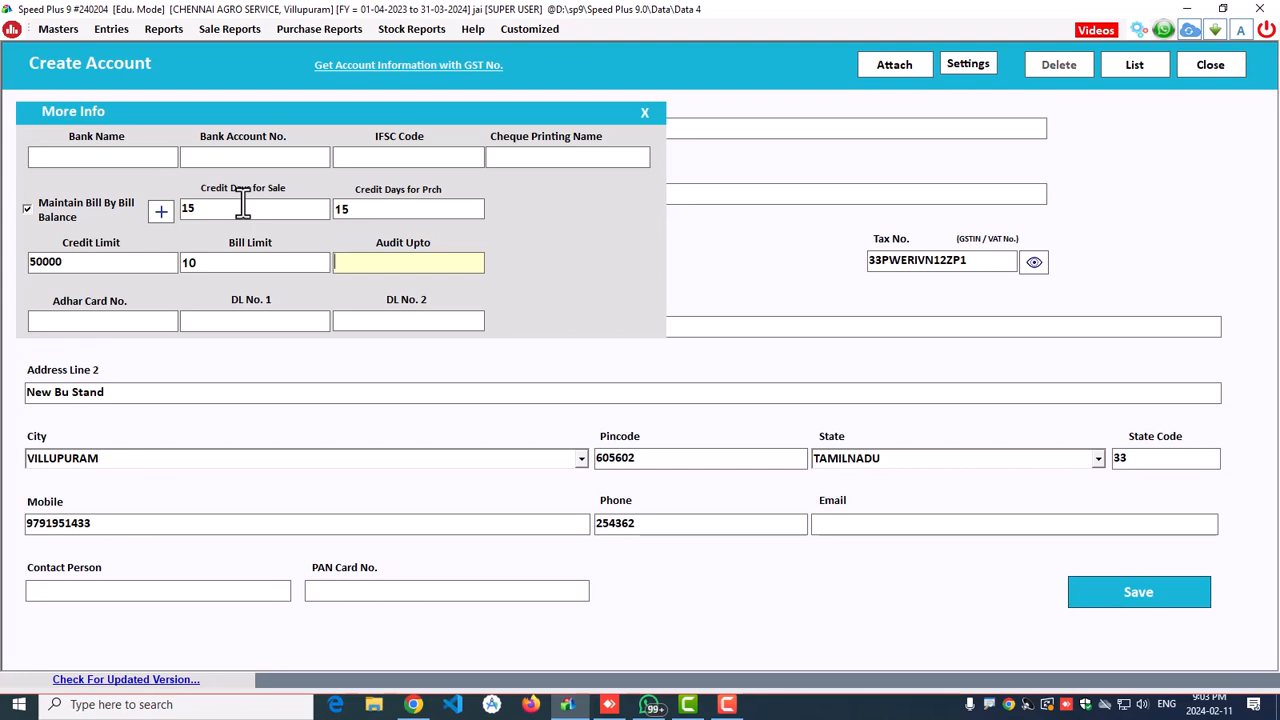
key("Return")
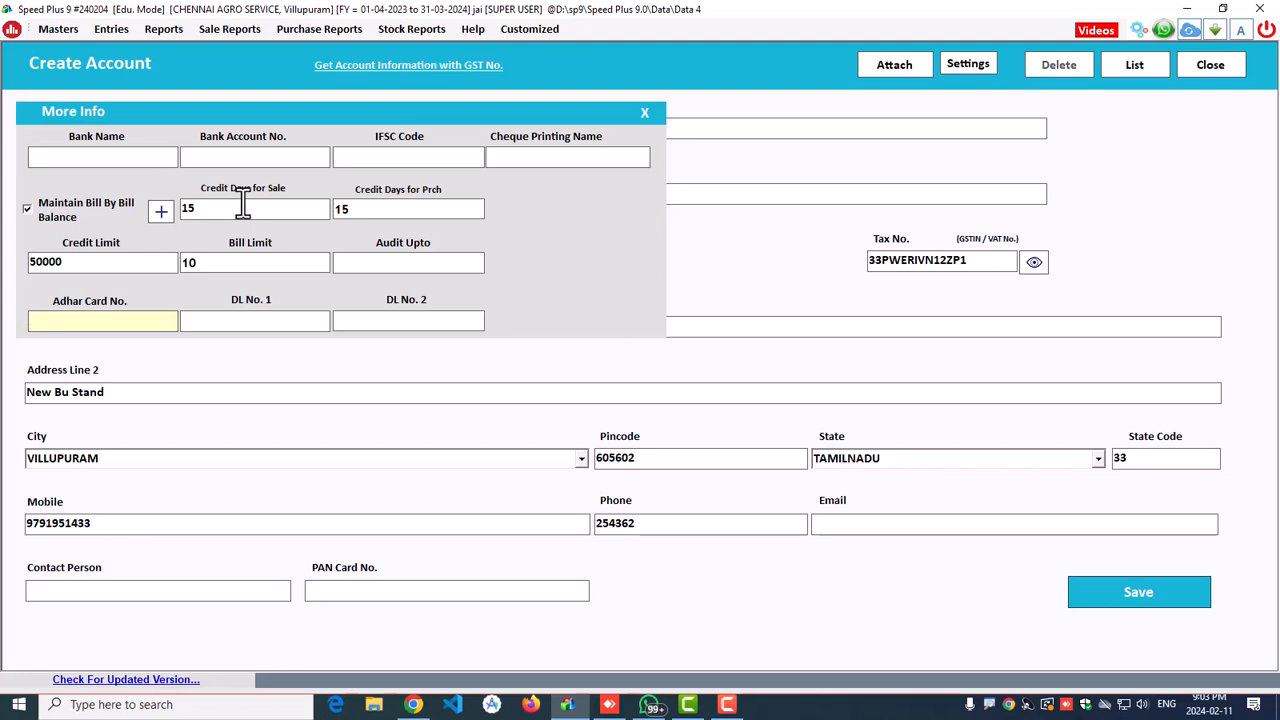
key("Return")
key("Return")
key("Return")
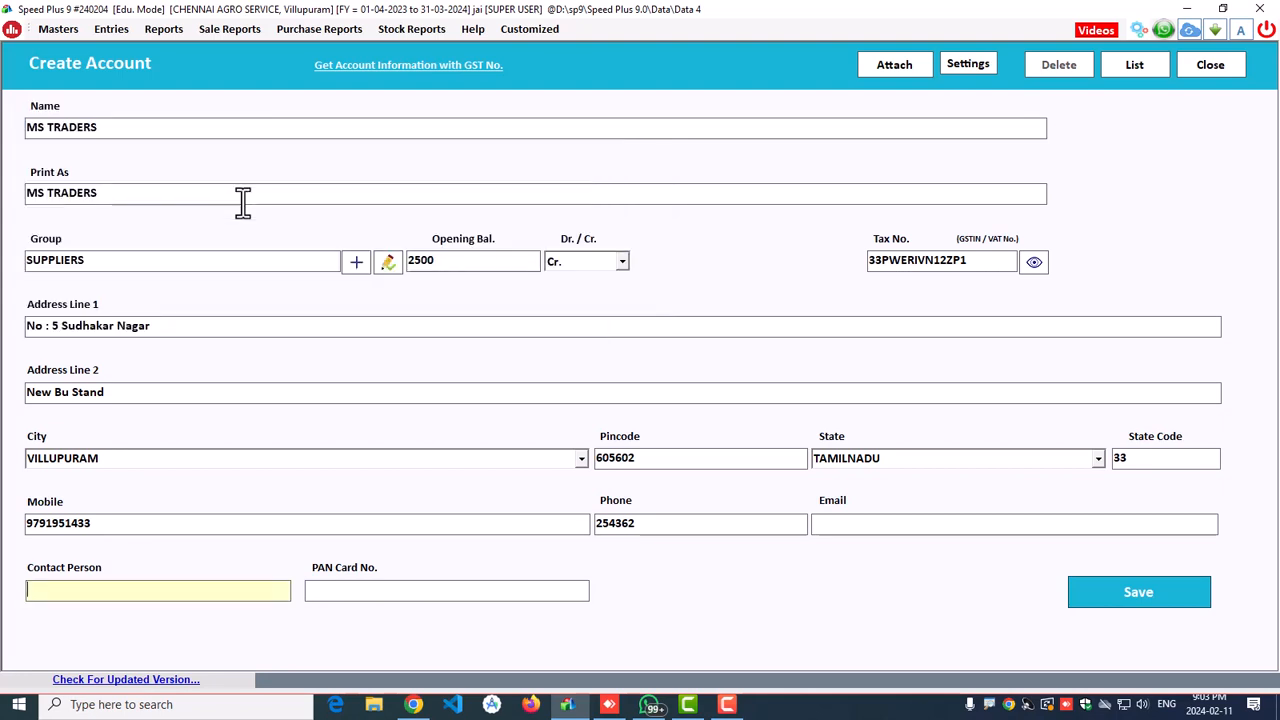
key("alt+s")
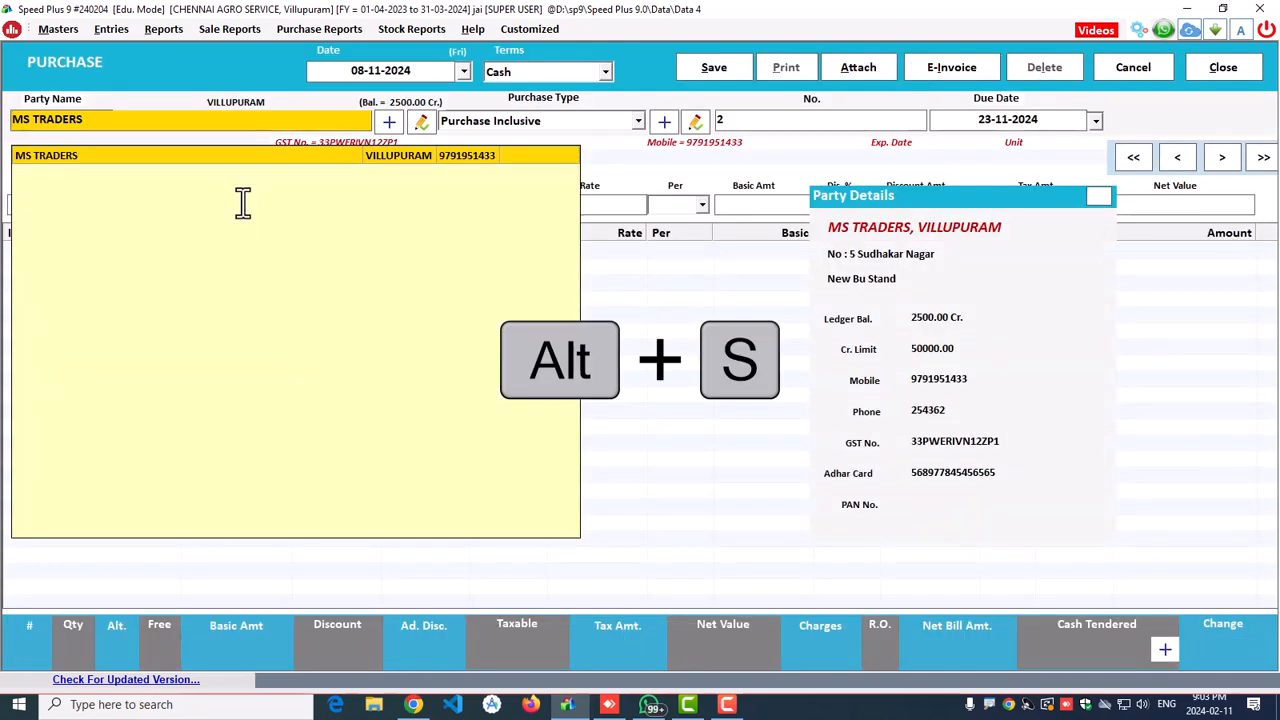
Step: Accept MS TRADERS as the purchase party and keep Purchase Inclusive as the purchase type
key("Return")
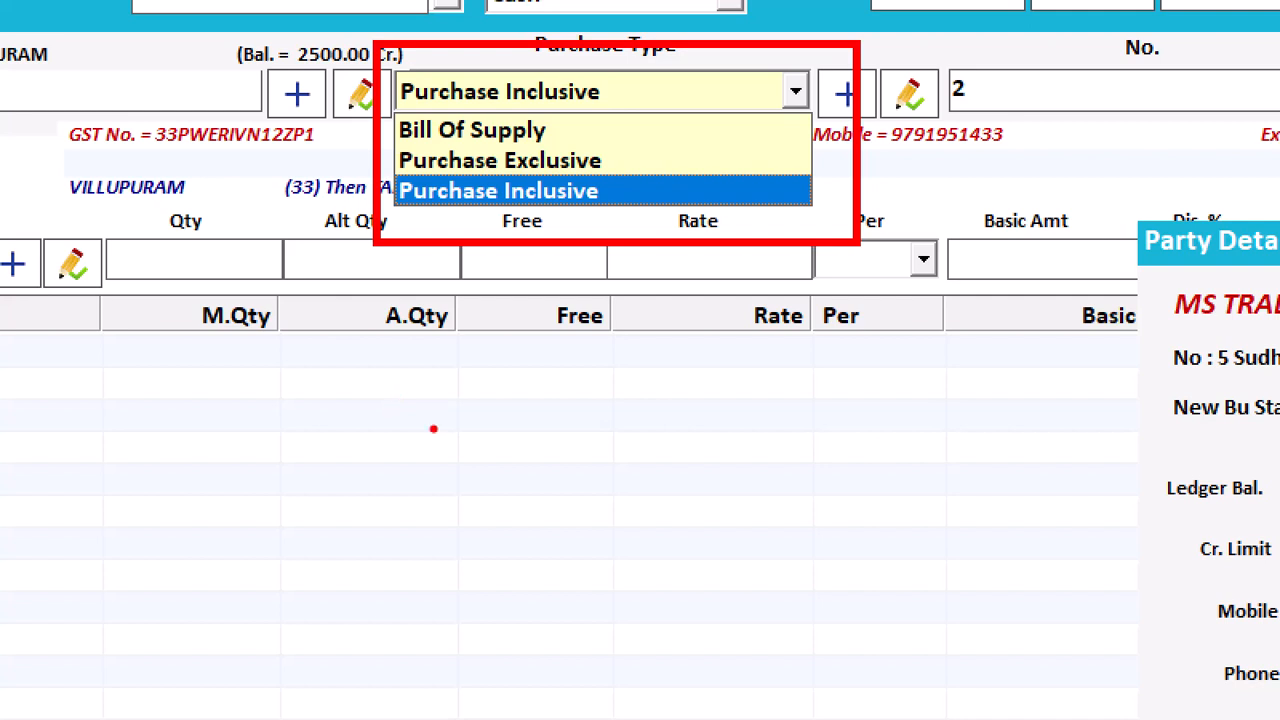
mouse_move(622, 186)
left_mouse_down()
mouse_move(625, 203)
mouse_move(776, 178)
left_mouse_up()
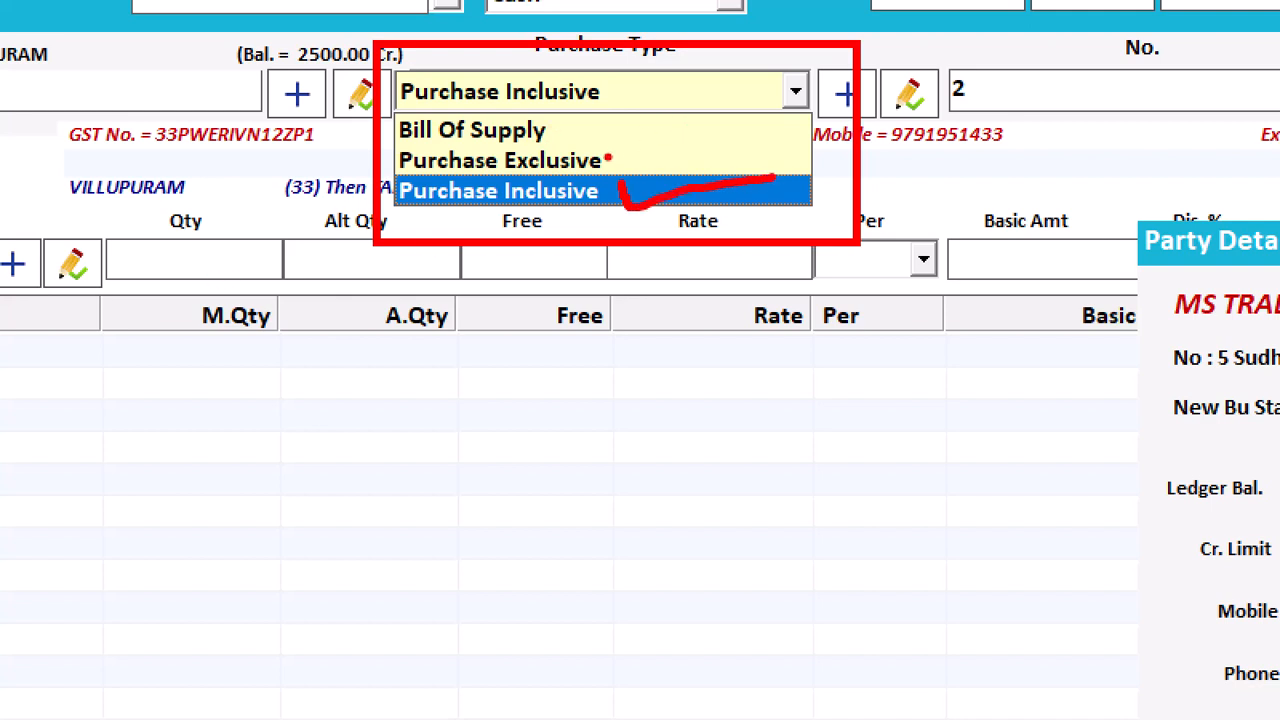
mouse_move(613, 156)
left_mouse_down()
mouse_move(625, 182)
mouse_move(710, 136)
left_mouse_up()
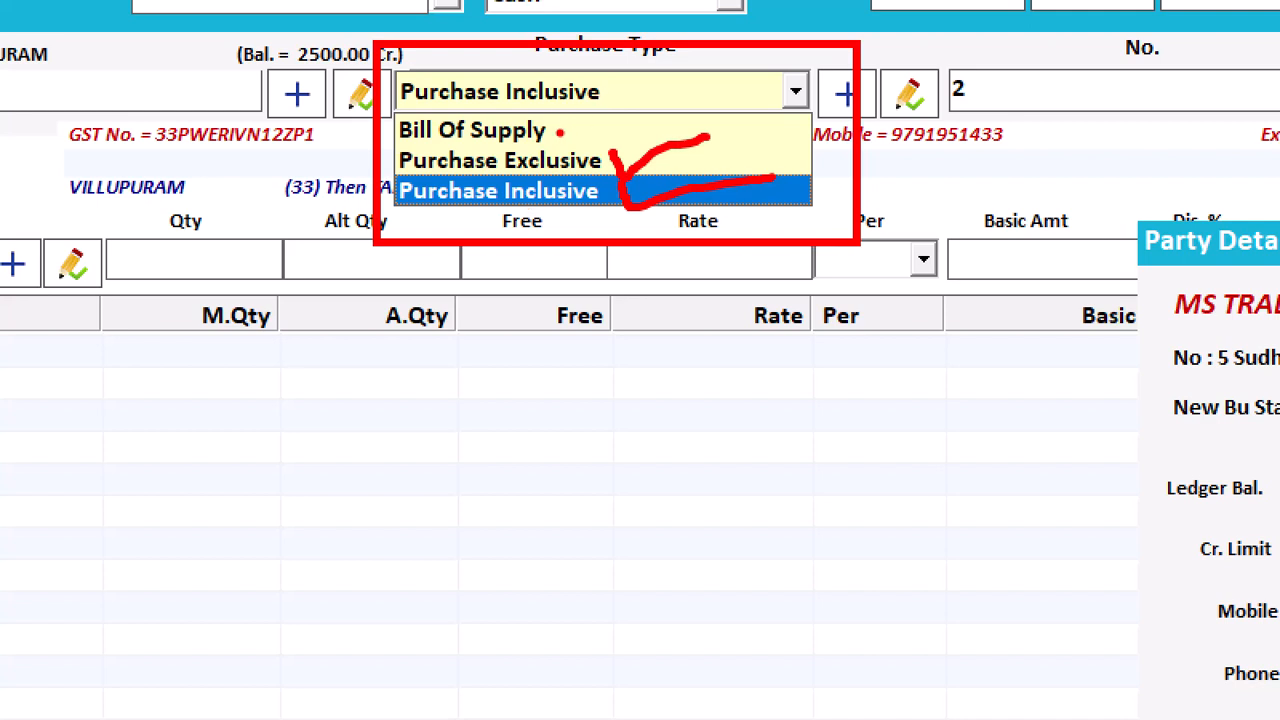
mouse_move(560, 131)
left_mouse_down()
mouse_move(658, 104)
mouse_move(632, 133)
left_mouse_up()
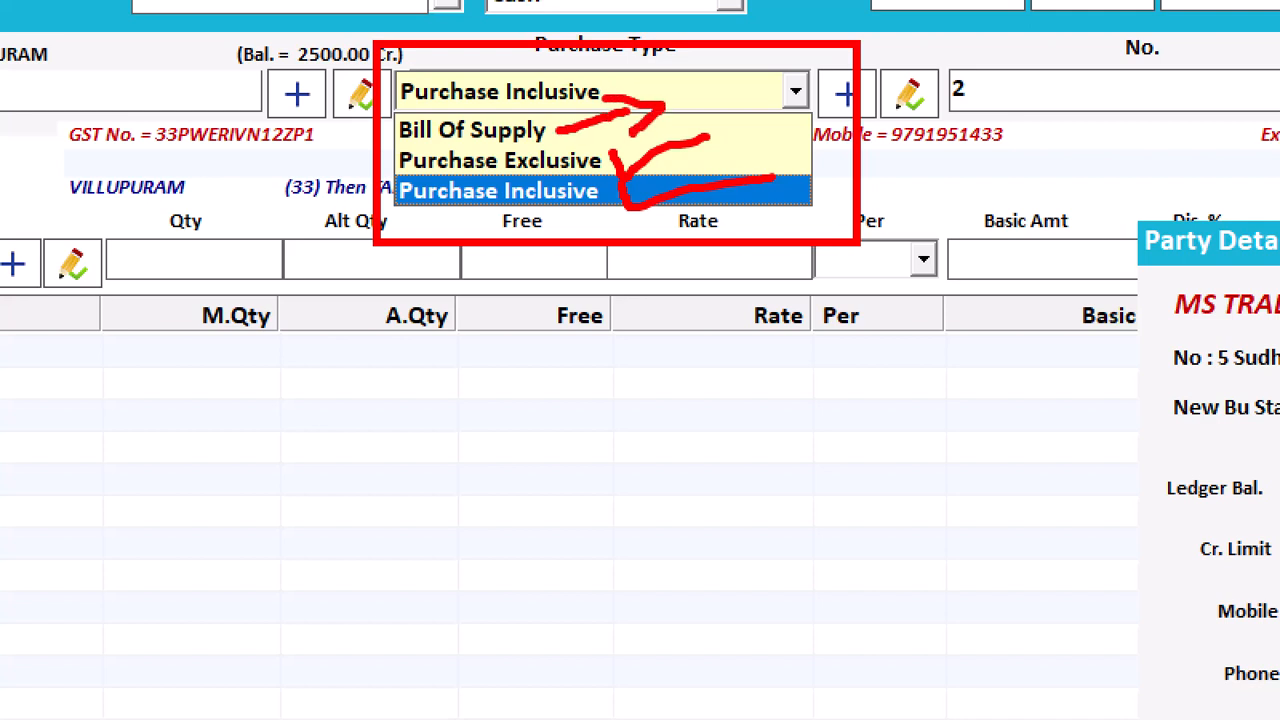
mouse_move(709, 76)
left_mouse_down()
mouse_move(712, 116)
mouse_move(674, 88)
mouse_move(706, 112)
mouse_move(736, 110)
left_mouse_up()
left_click_drag(776, 52, 752, 124)
mouse_move(744, 76)
left_mouse_down()
mouse_move(732, 92)
mouse_move(780, 100)
mouse_move(770, 106)
left_mouse_up()
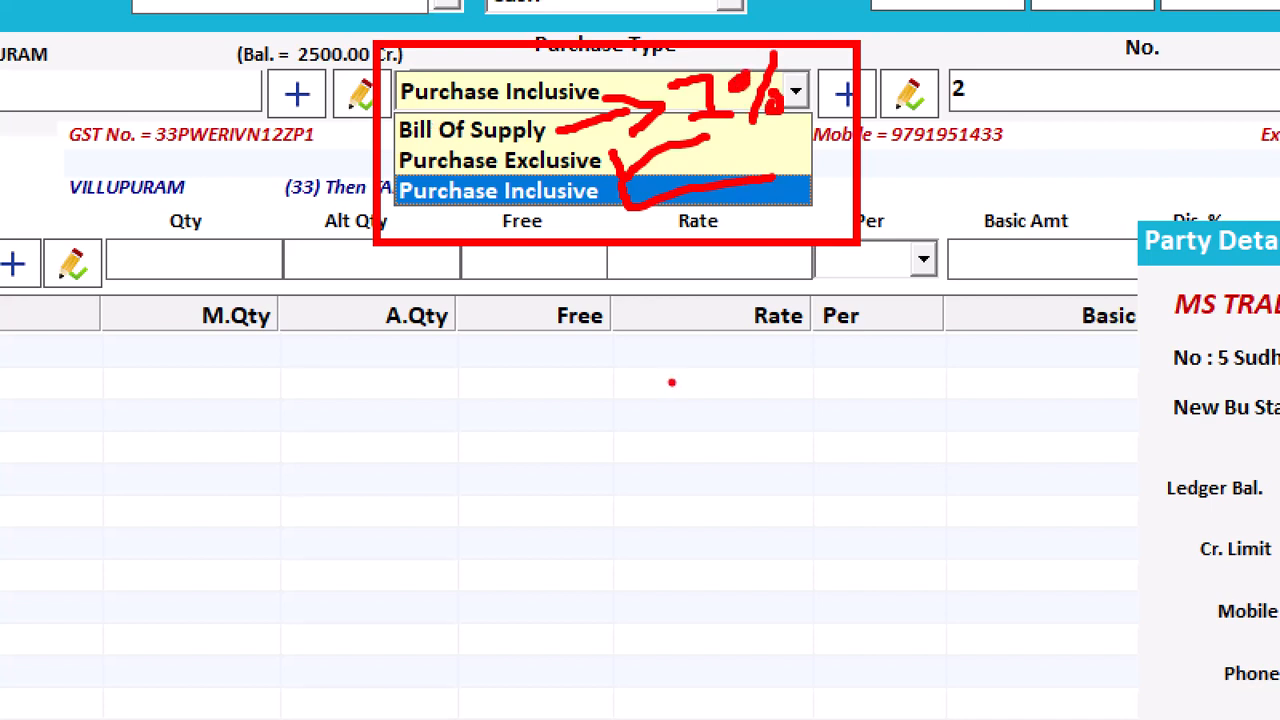
key("Escape")
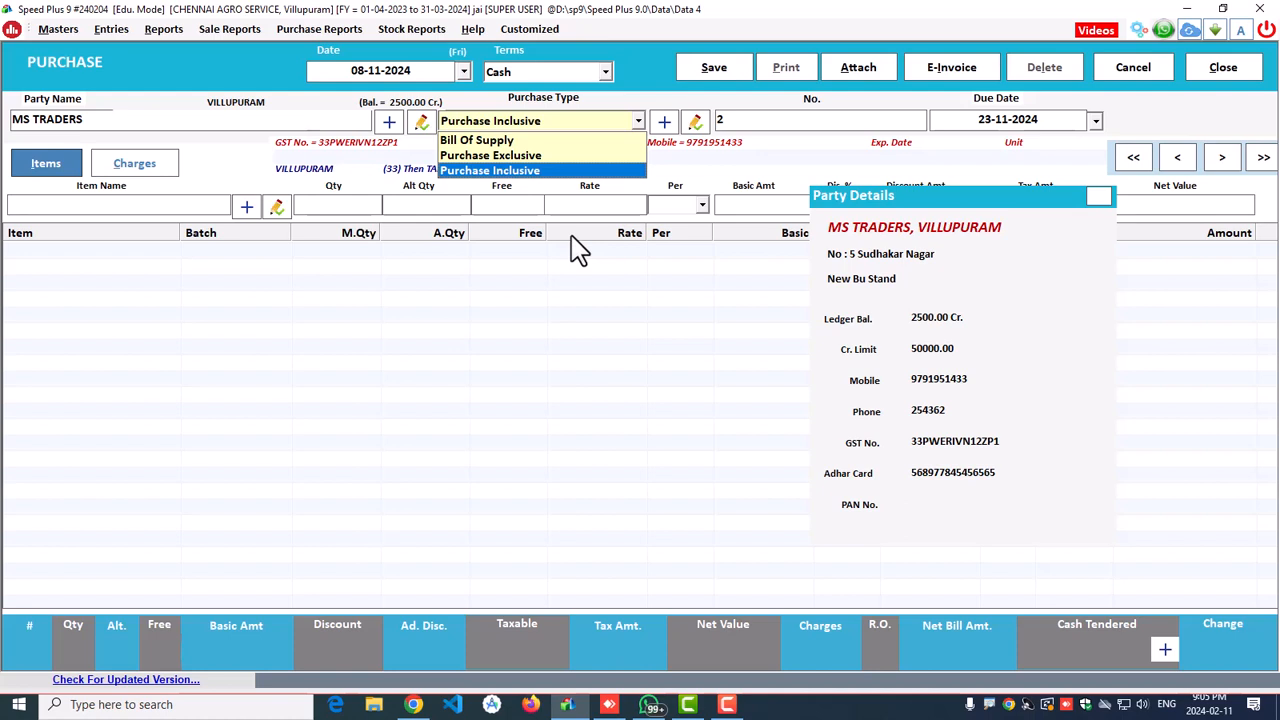
key("Return")
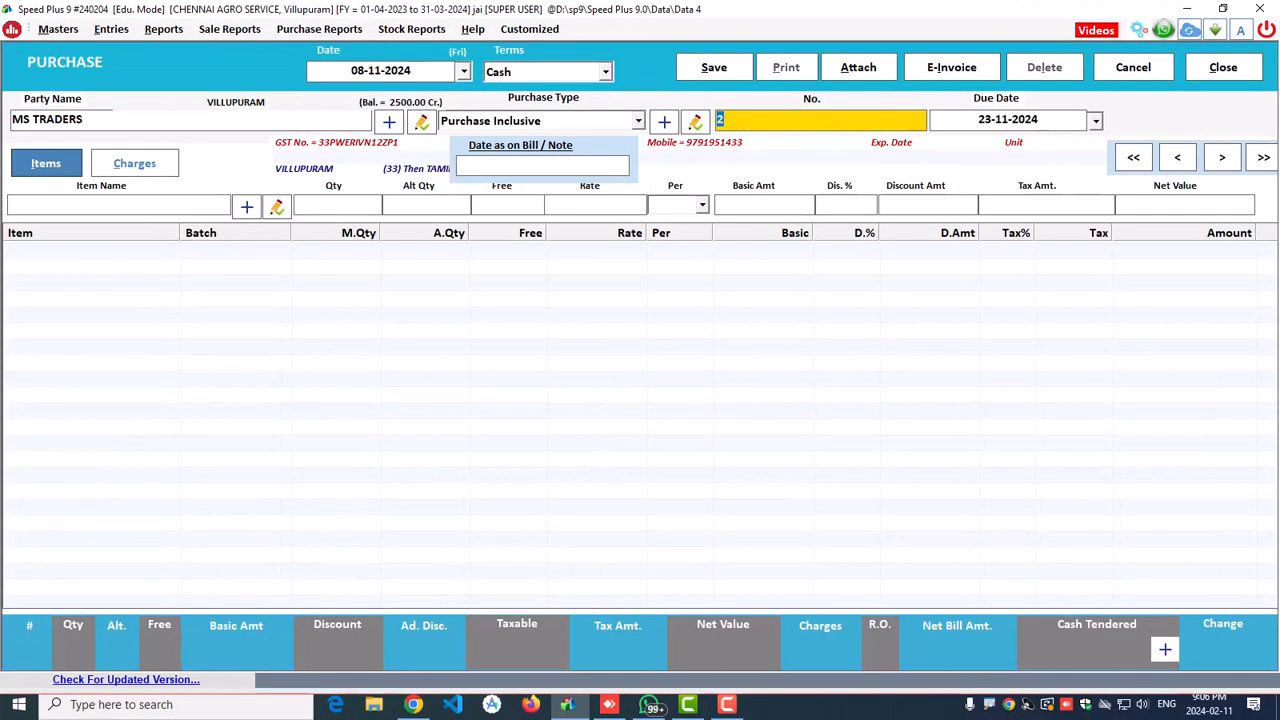
Step: Enter the supplier's bill reference and confirm due date 23-11-2024
left_click(542, 165)
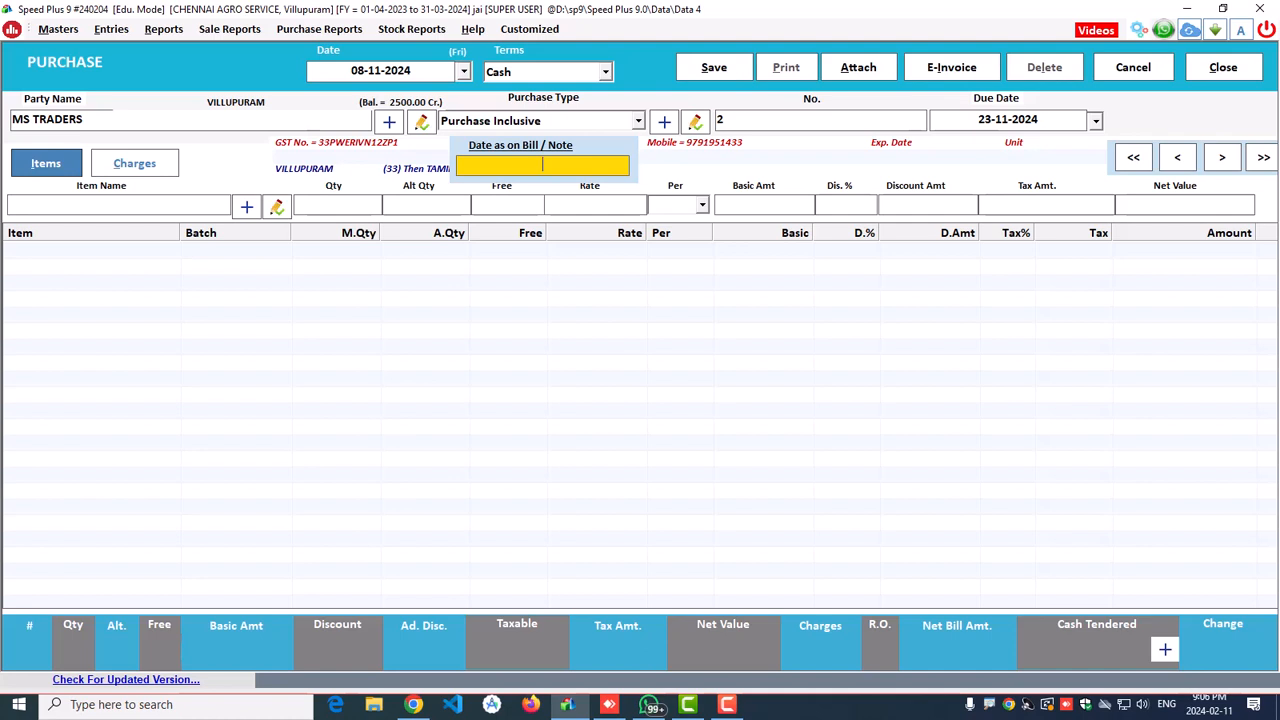
type("GST")
type("/2324-")
type("0596")
key("Return")
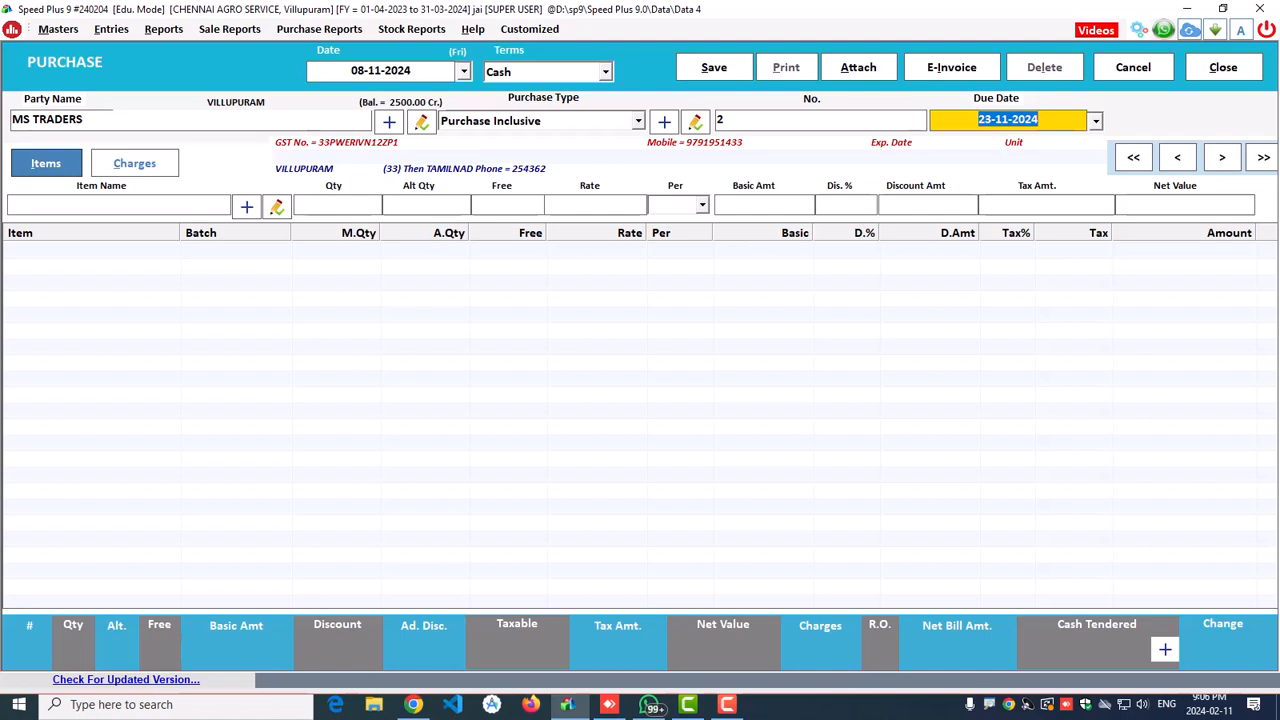
left_click(440, 70)
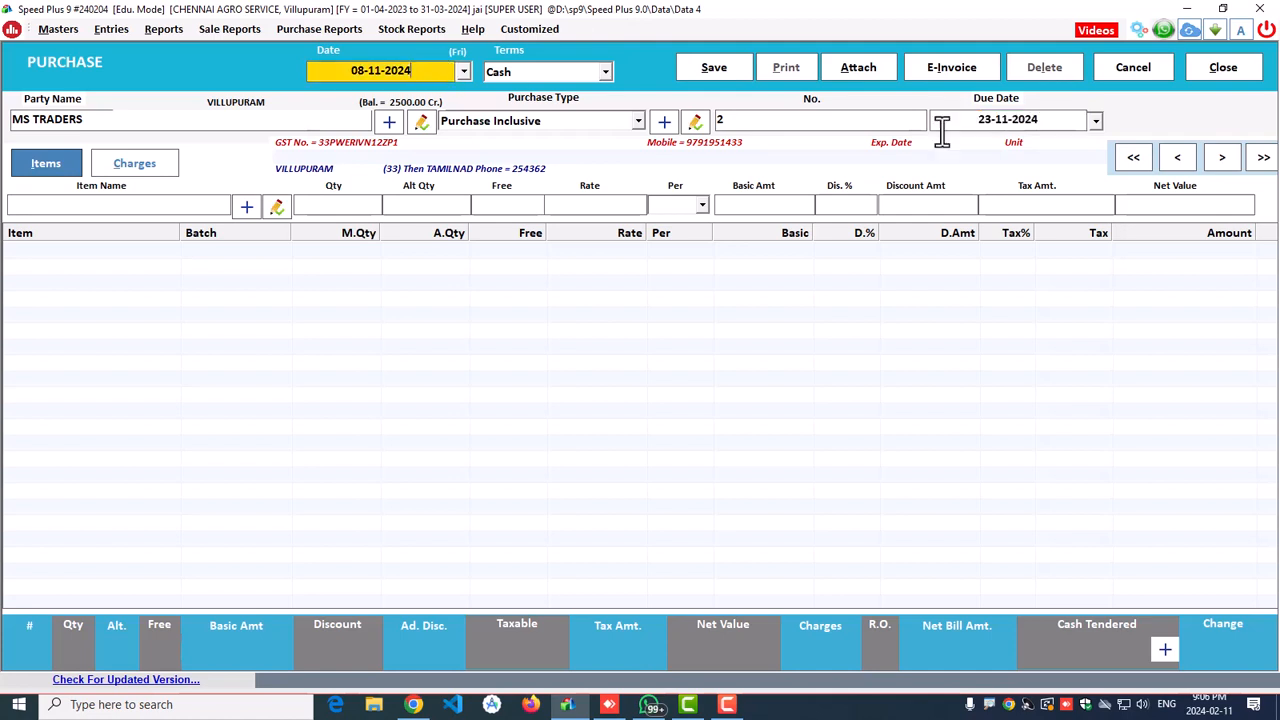
left_click(1046, 125)
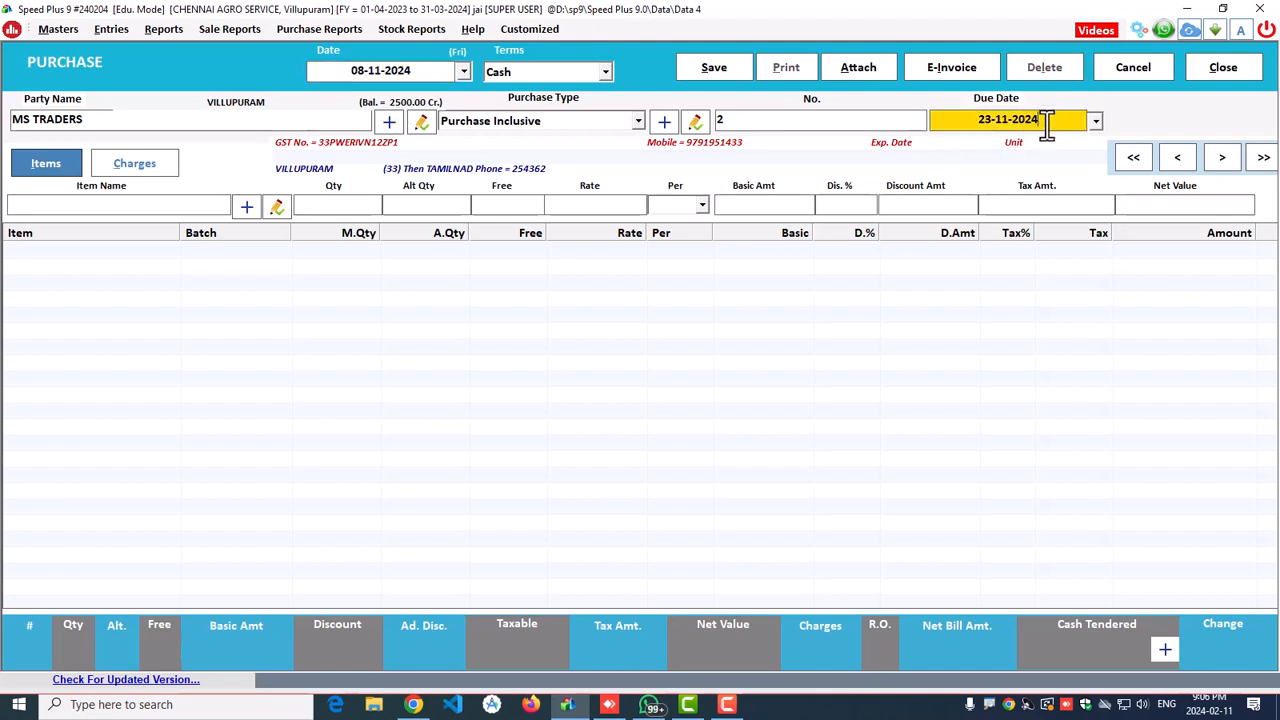
key("Return")
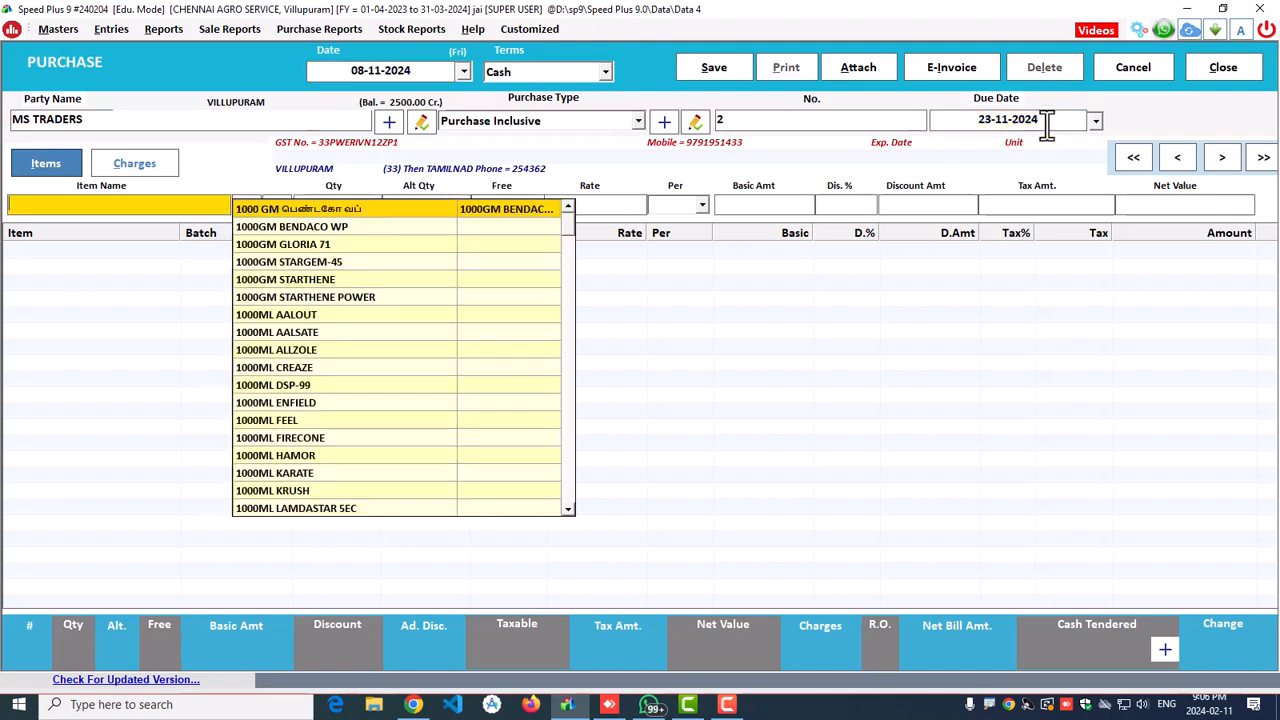
Step: Add 1000GM BENDACO WP, quantity 2, keeping its 554.6 rate
key("Return")
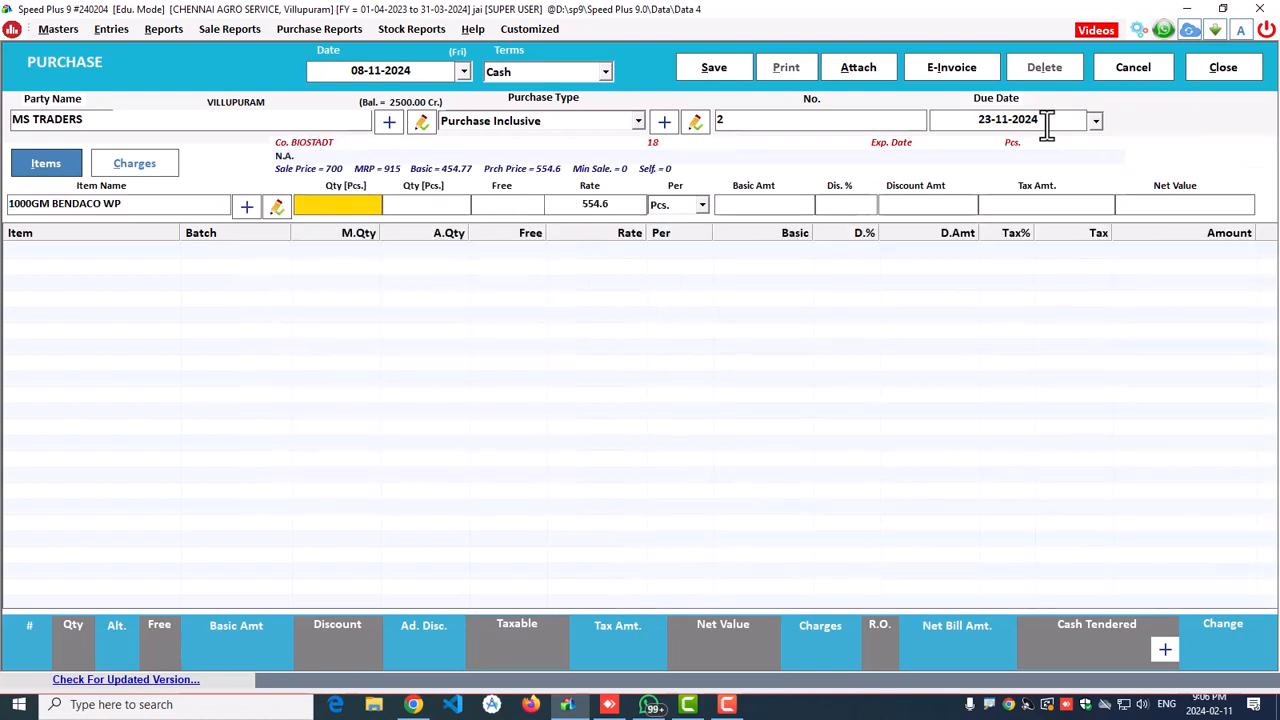
key("Return")
key("Return")
key("Return")
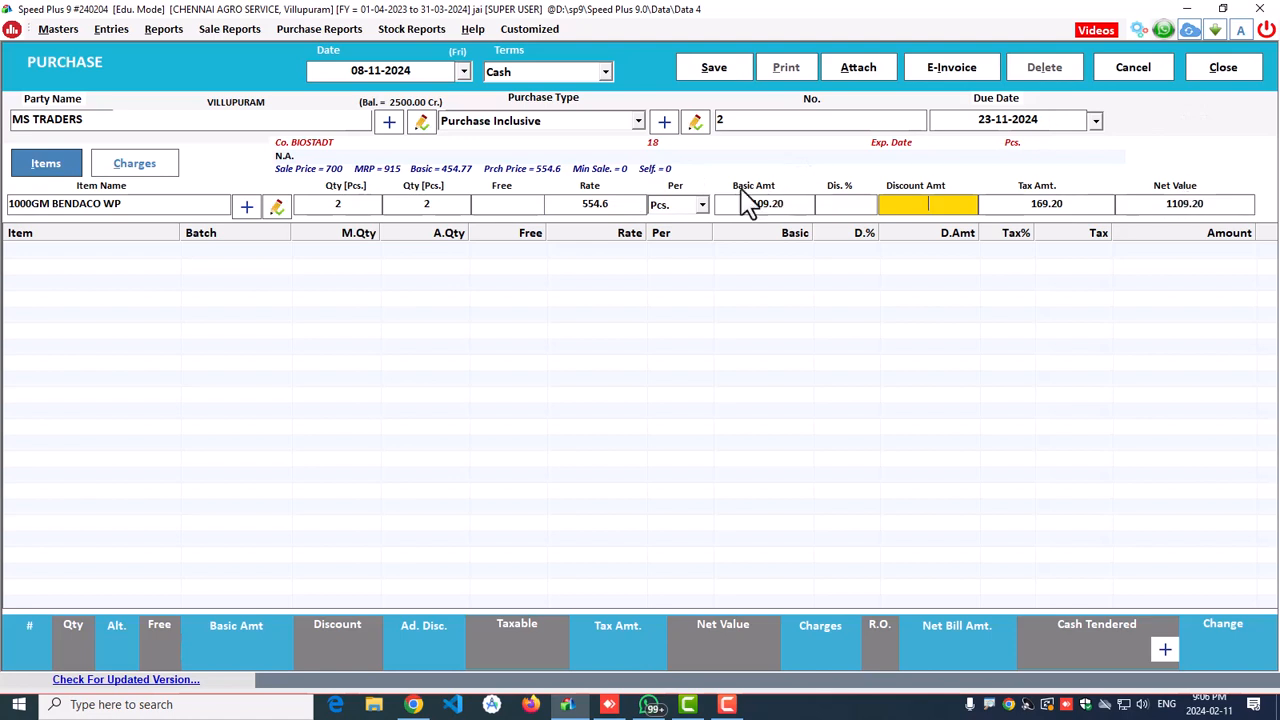
left_click(586, 210)
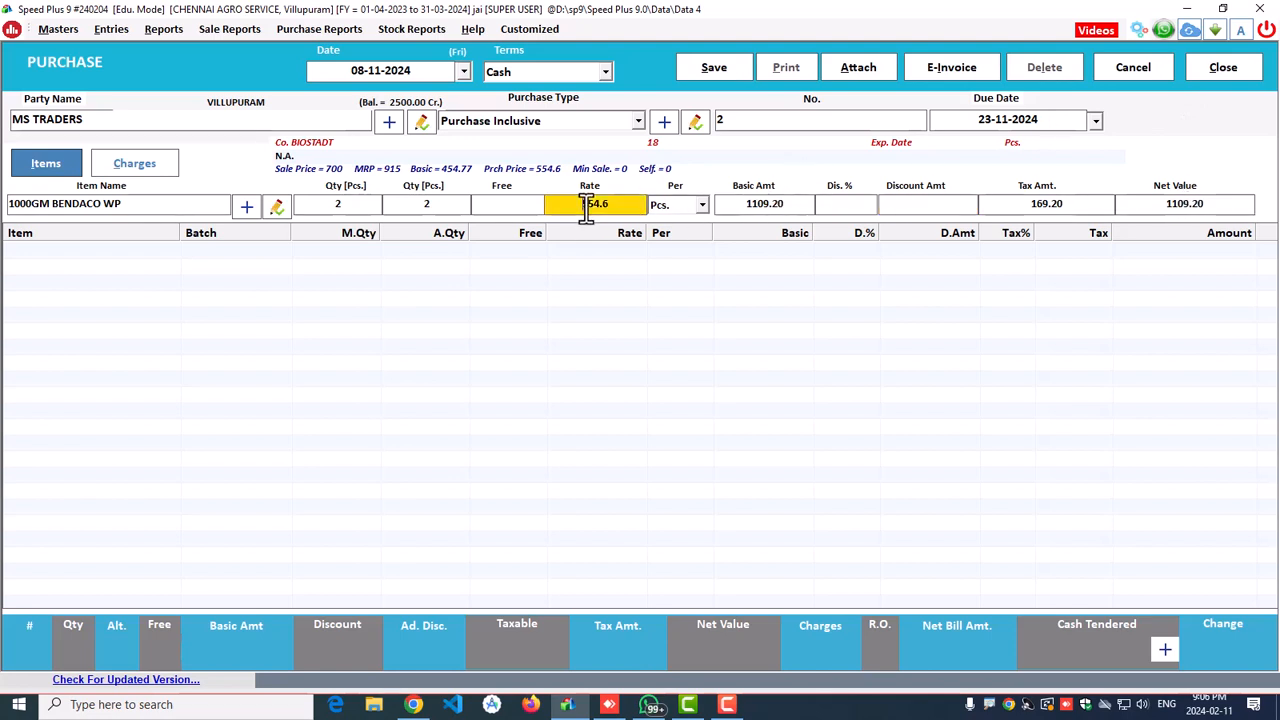
left_click_drag(574, 205, 610, 206)
left_click(1222, 205)
left_click(638, 204)
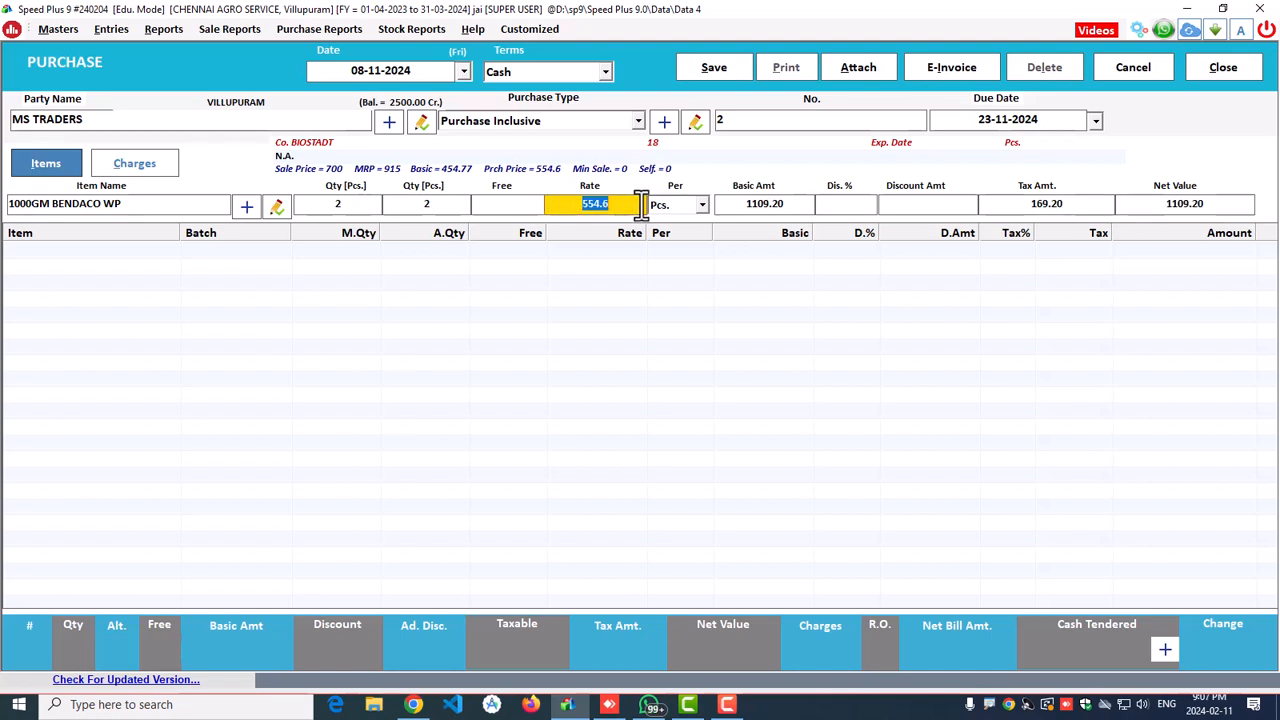
key("Return")
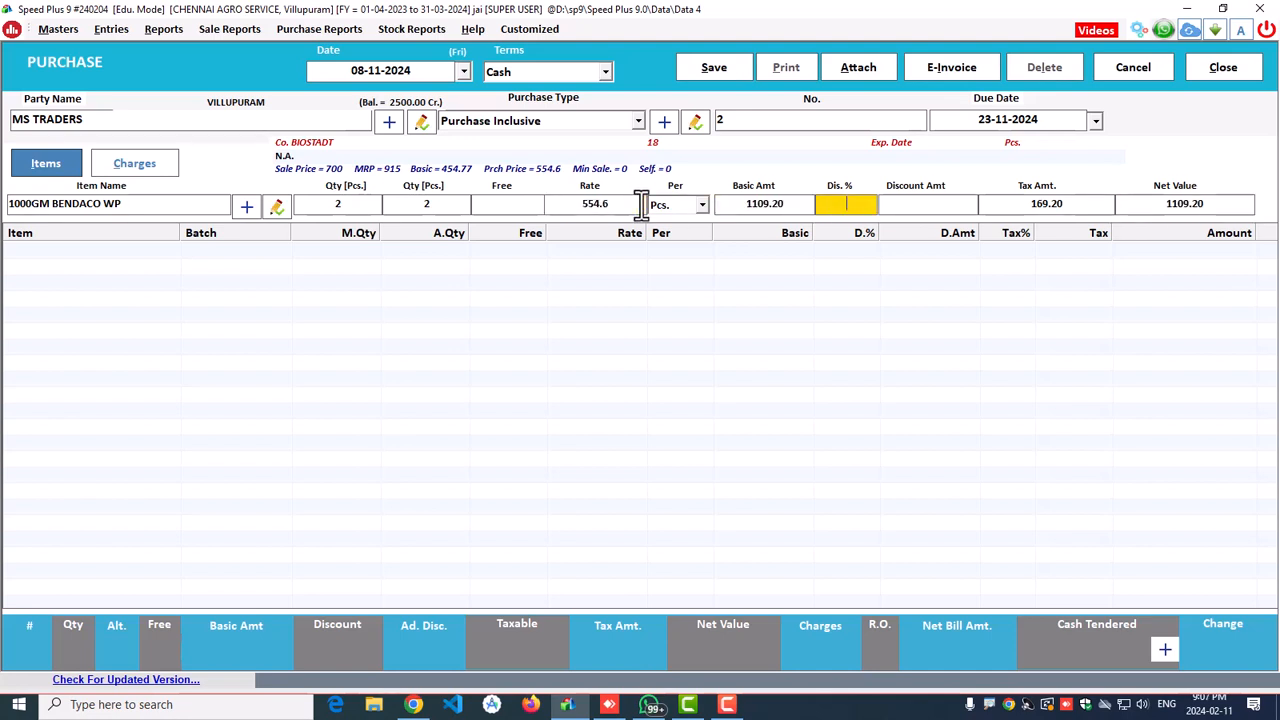
key("Return")
key("Return")
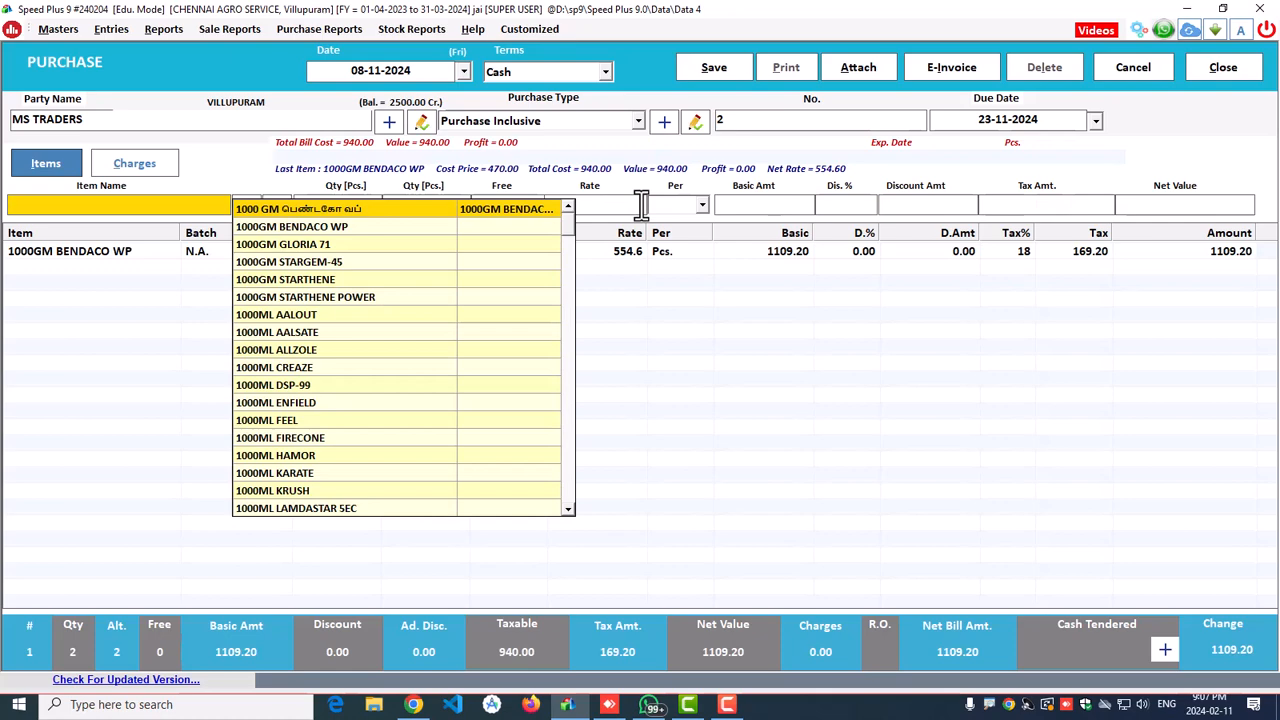
Step: Add 1000GM GLORIA 71 with quantity 2 as the next line
key("Down")
key("Down")
key("Return")
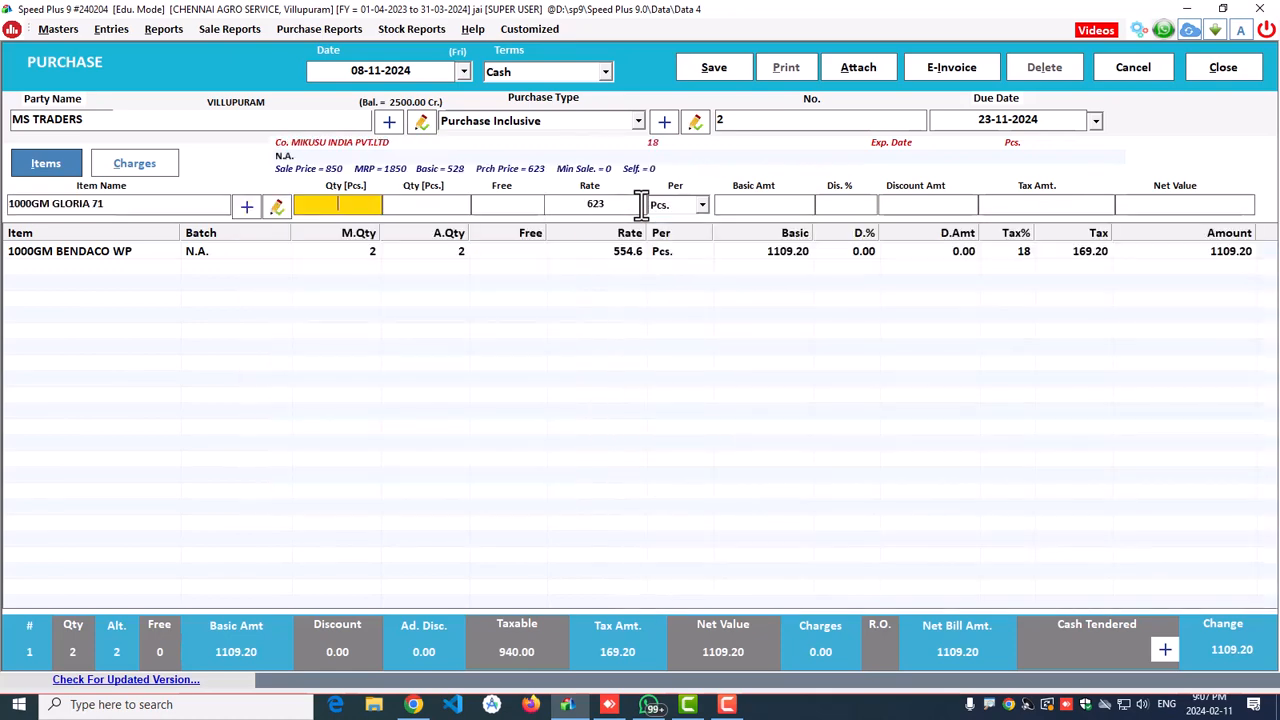
type("2")
key("Return")
key("Return")
key("Return")
key("Return")
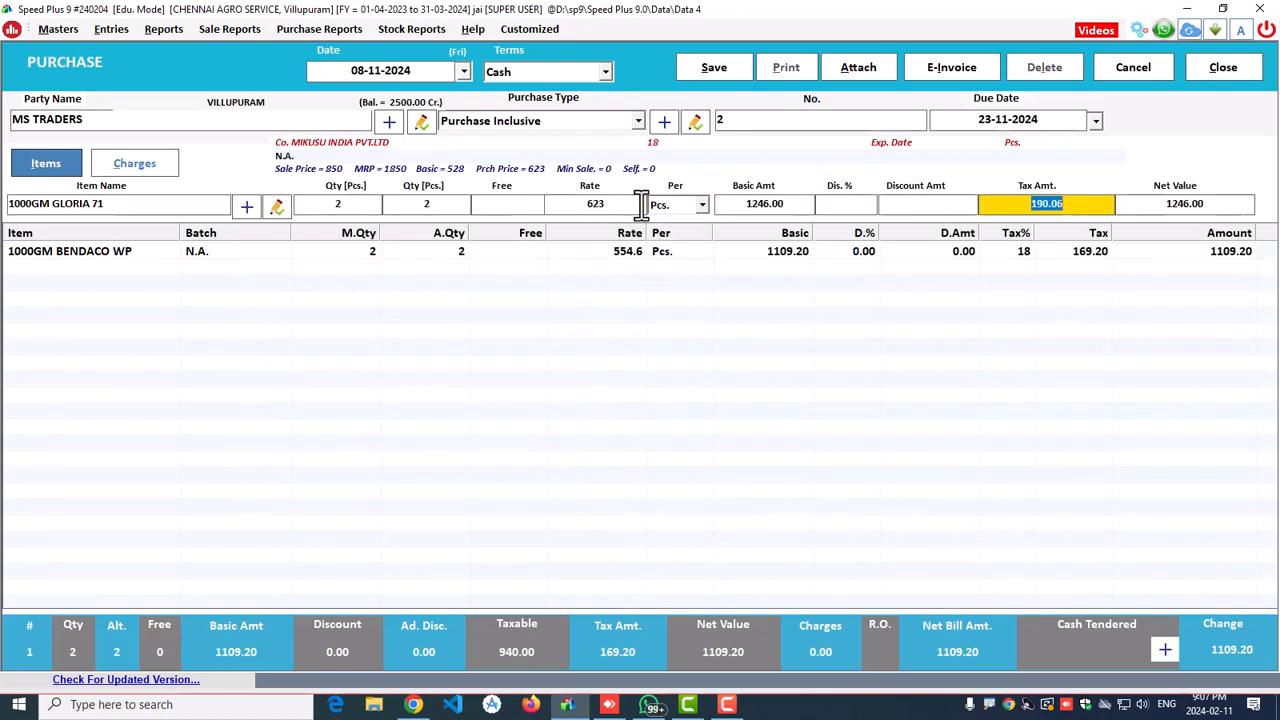
key("Return")
key("Return")
key("Escape")
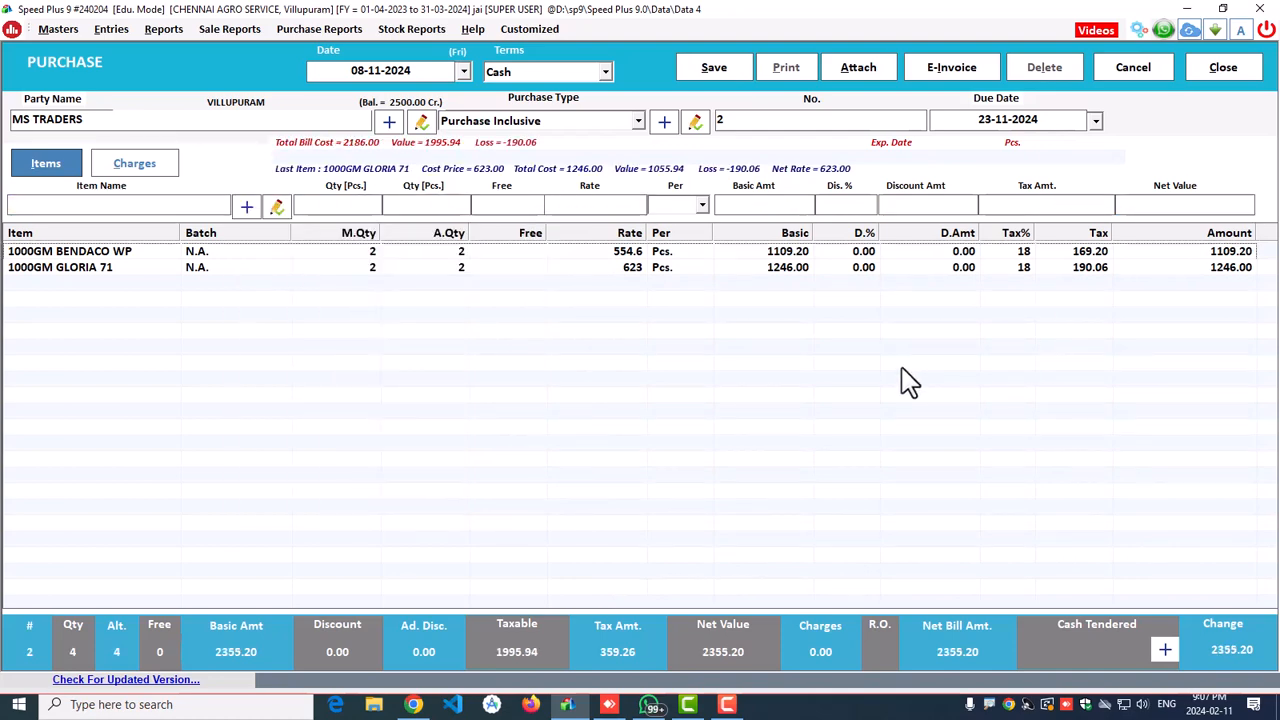
Step: Add a Frieght & Forwarding Charges line of 100 to the bill's charges
left_click(140, 170)
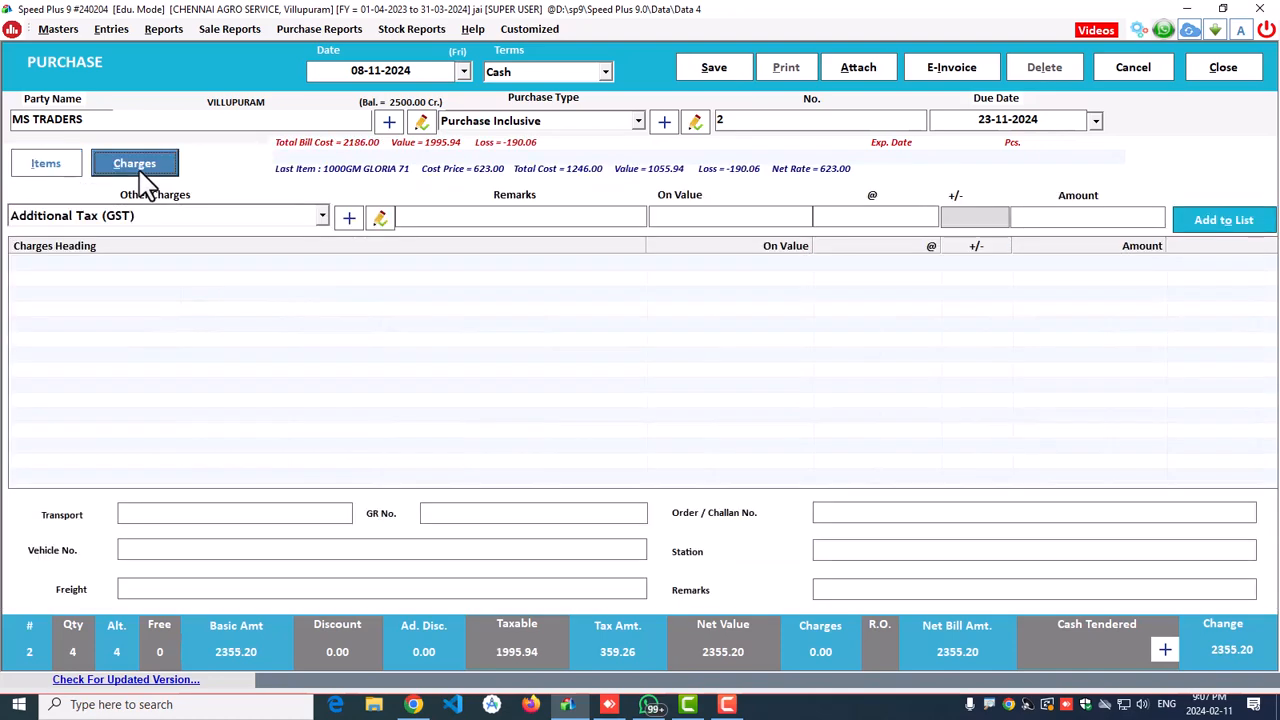
left_click(145, 218)
left_click(145, 218)
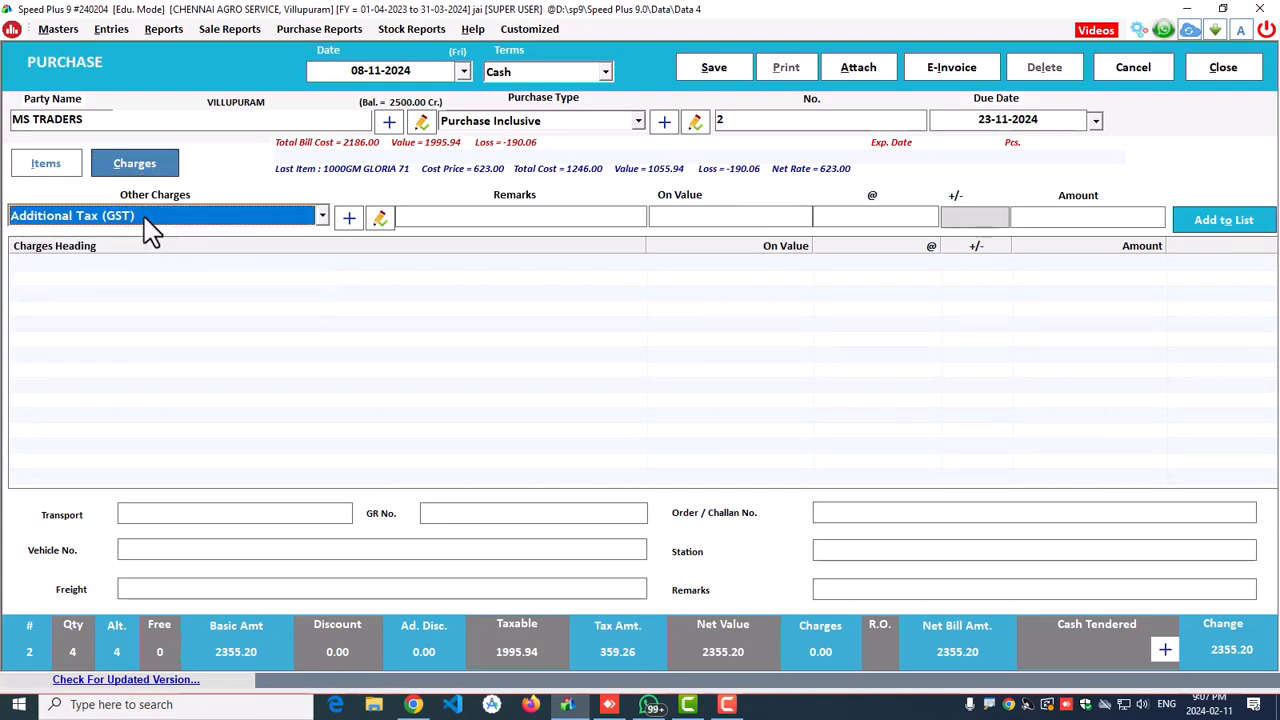
key("f")
key("Down")
key("Up")
key("Return")
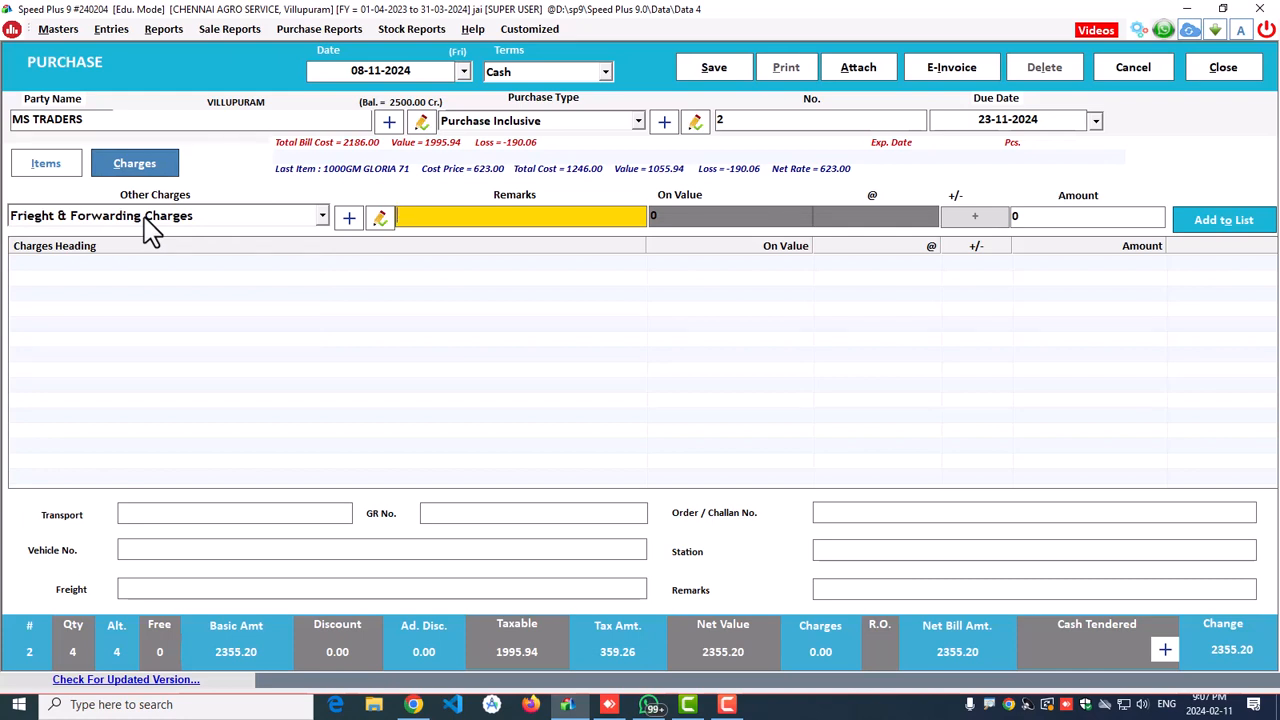
key("Return")
type("10")
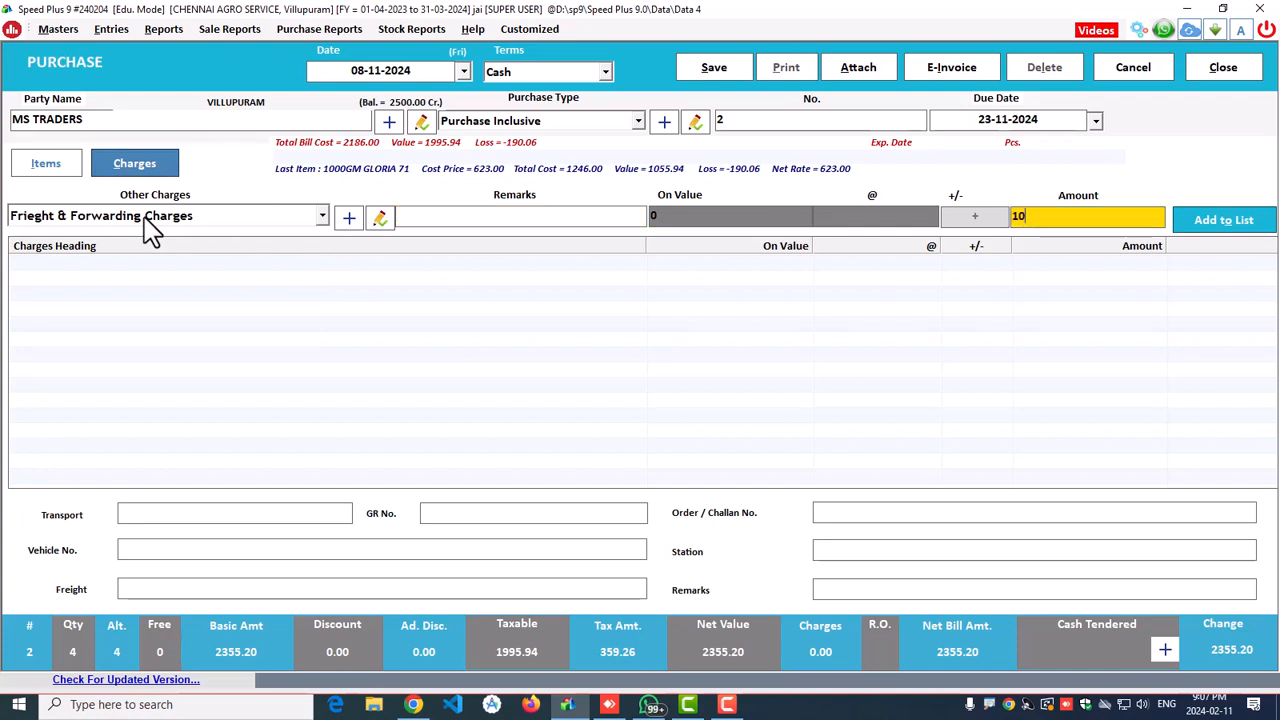
type("0")
key("Return")
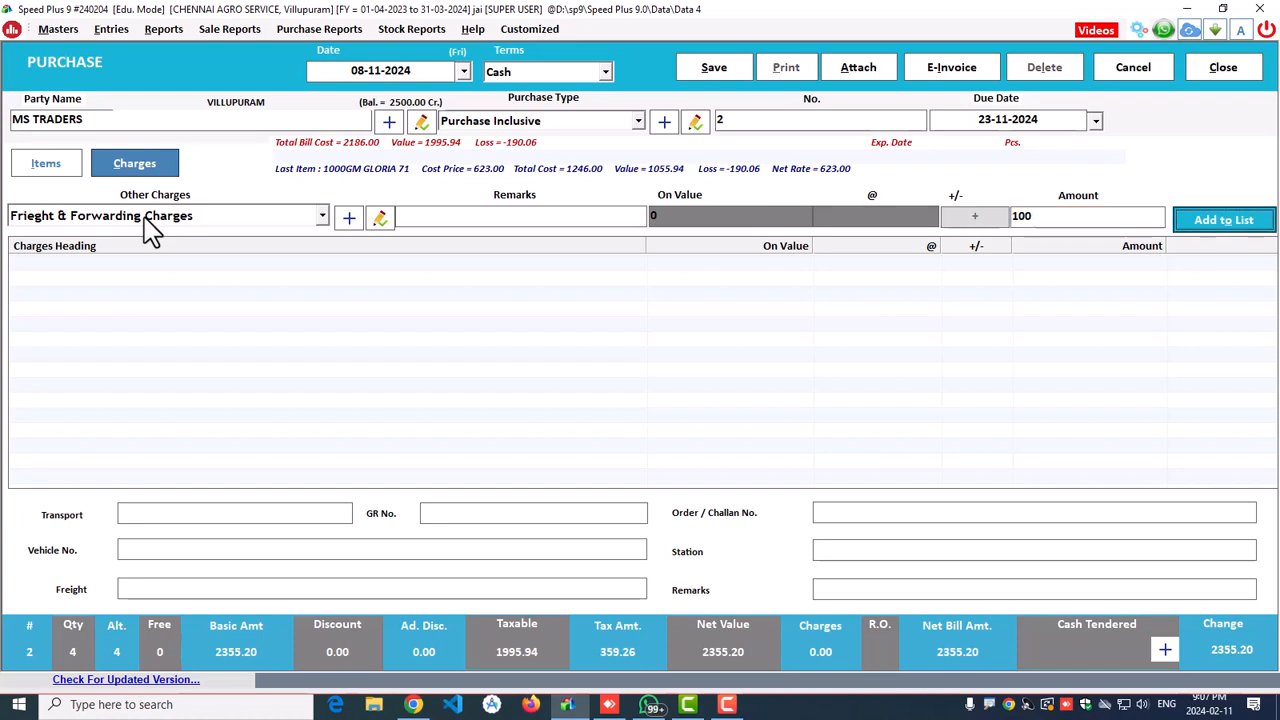
key("Return")
key("Escape")
Step: Pass through the transport, vehicle, station and remarks fields empty, then return to the item list
left_click(209, 514)
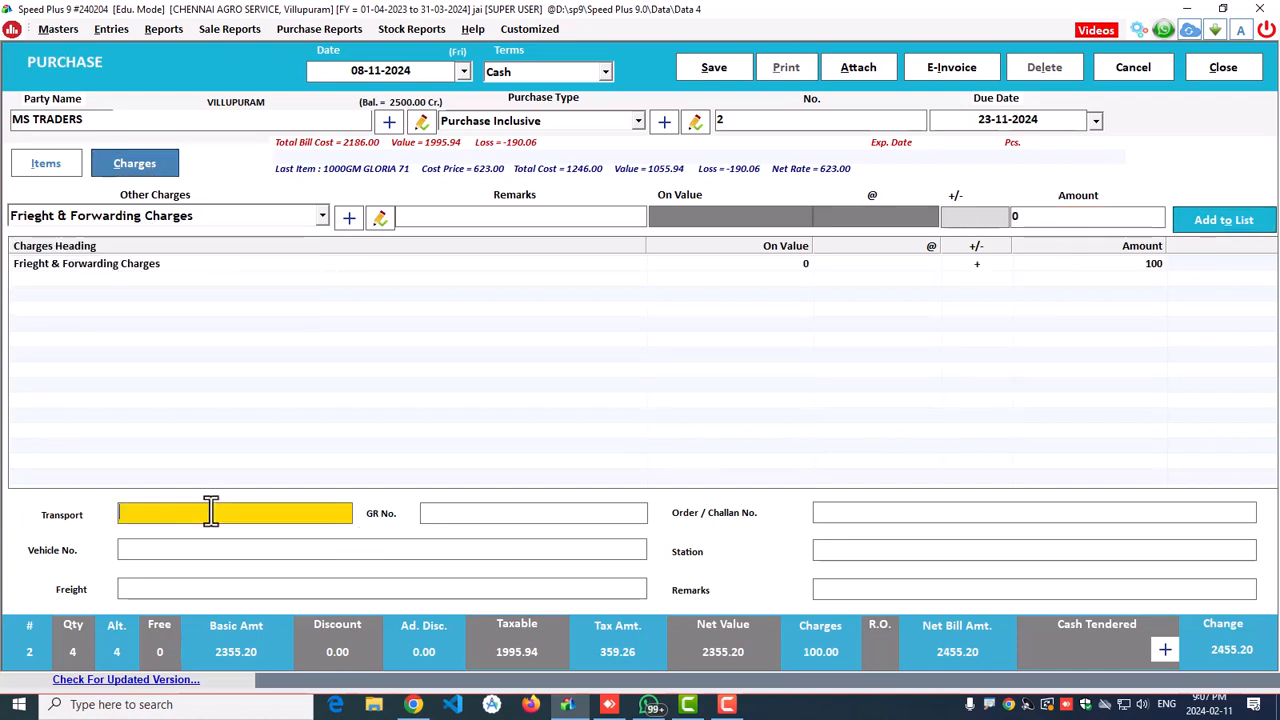
left_click(480, 514)
left_click(863, 517)
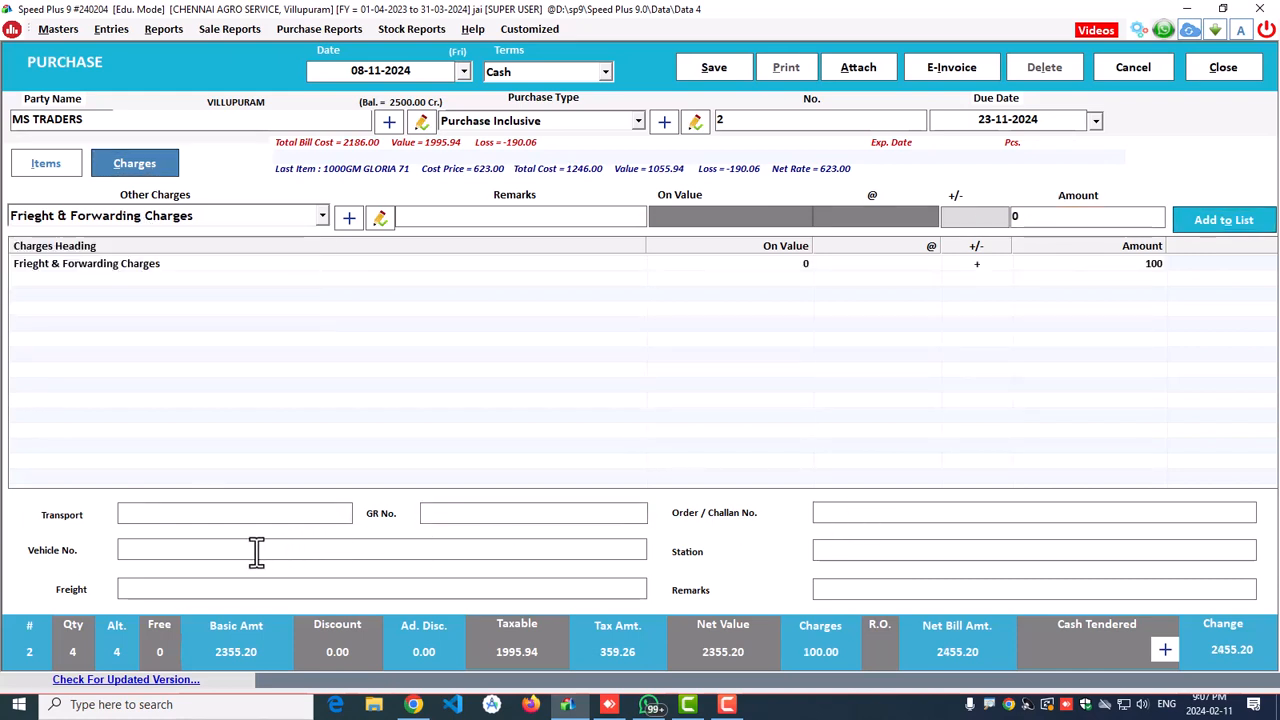
left_click(257, 551)
left_click(867, 551)
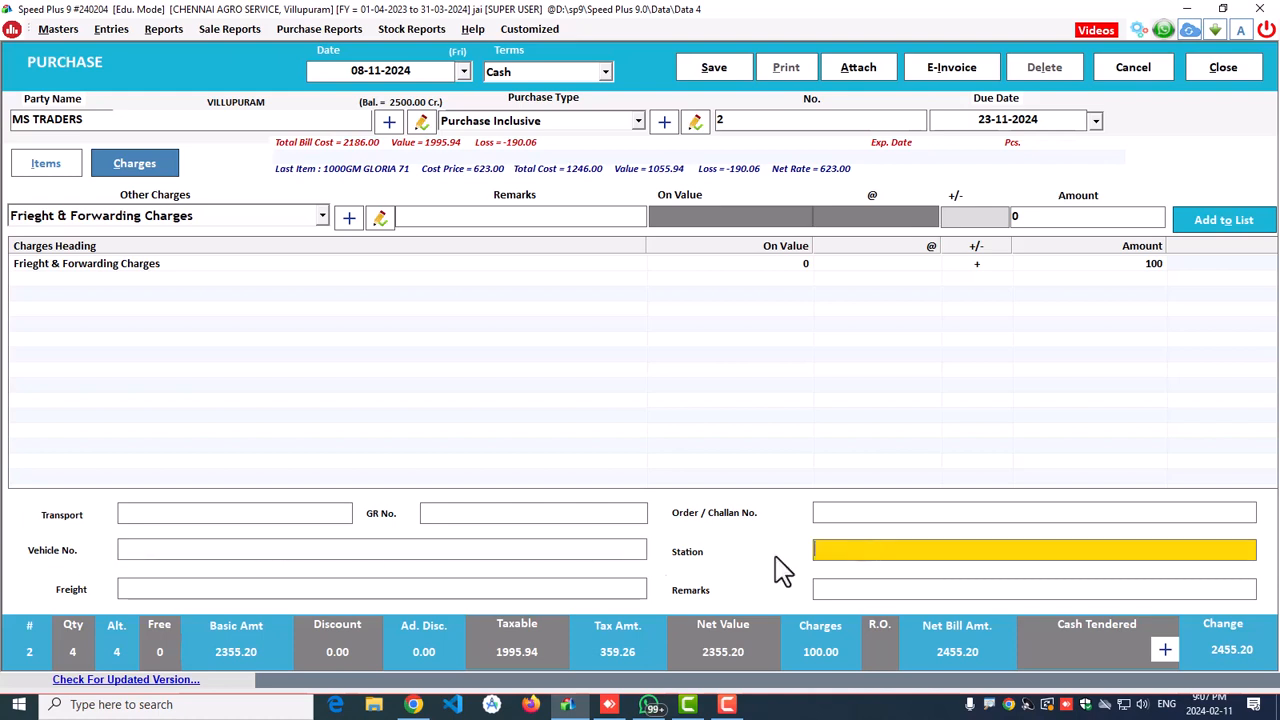
left_click(254, 590)
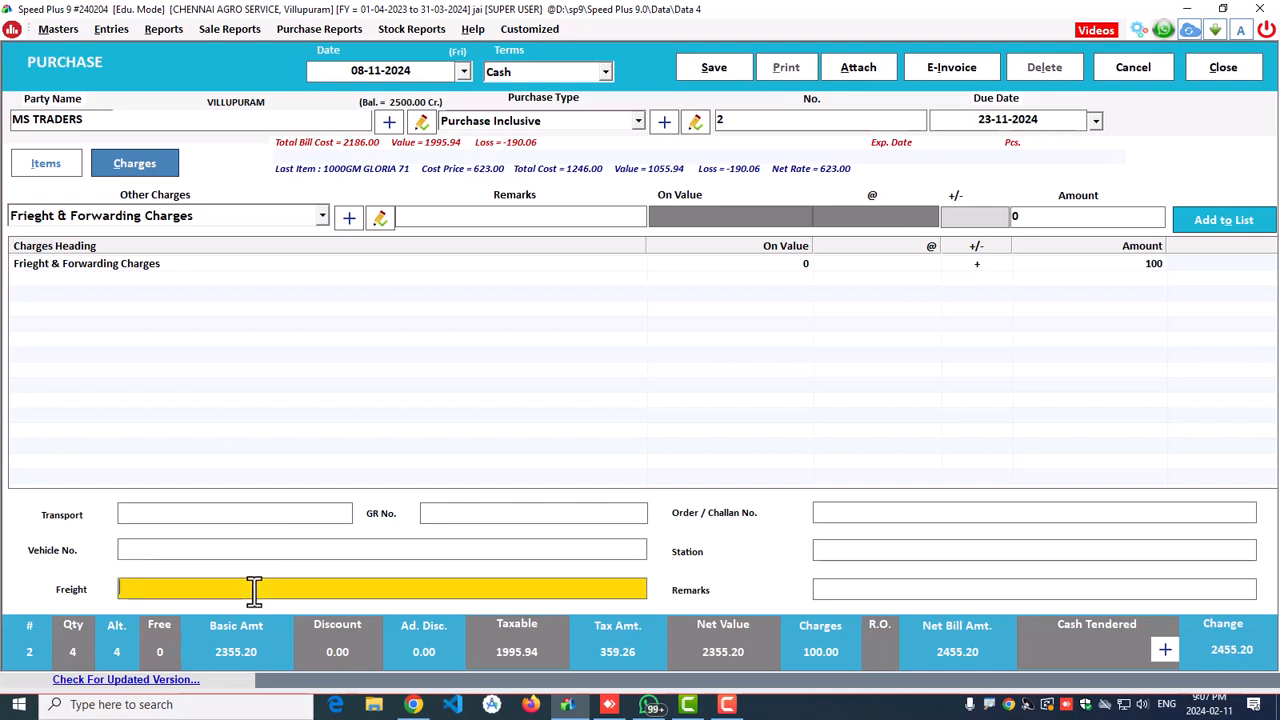
left_click(895, 590)
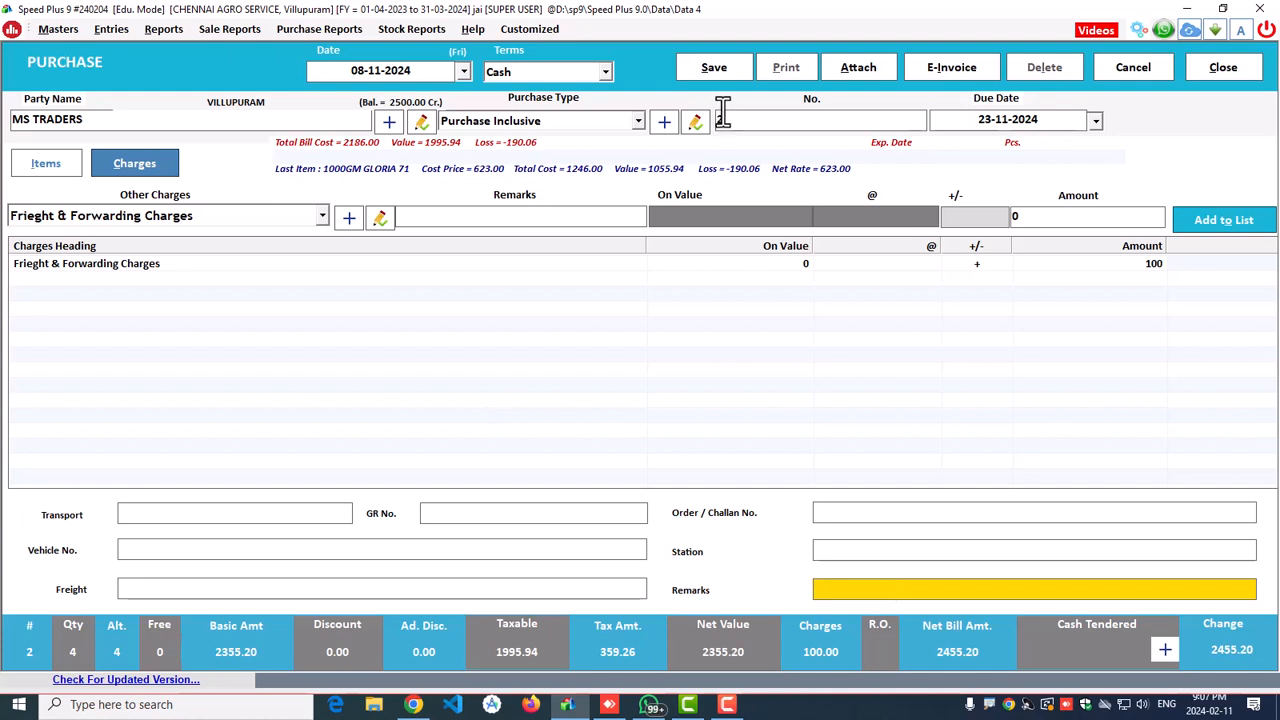
left_click(45, 166)
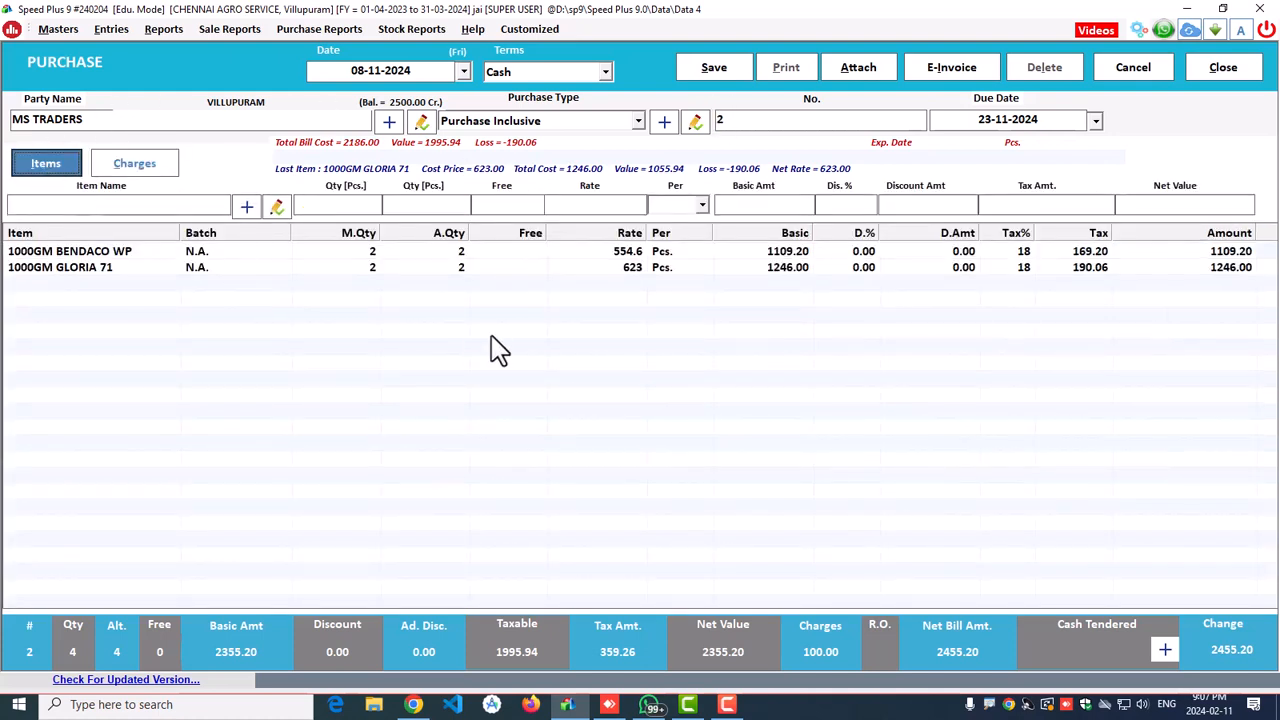
Step: After the financial-year date error, change the purchase date to 08-02-2024 and due date to 23-02-2024
key("alt+s")
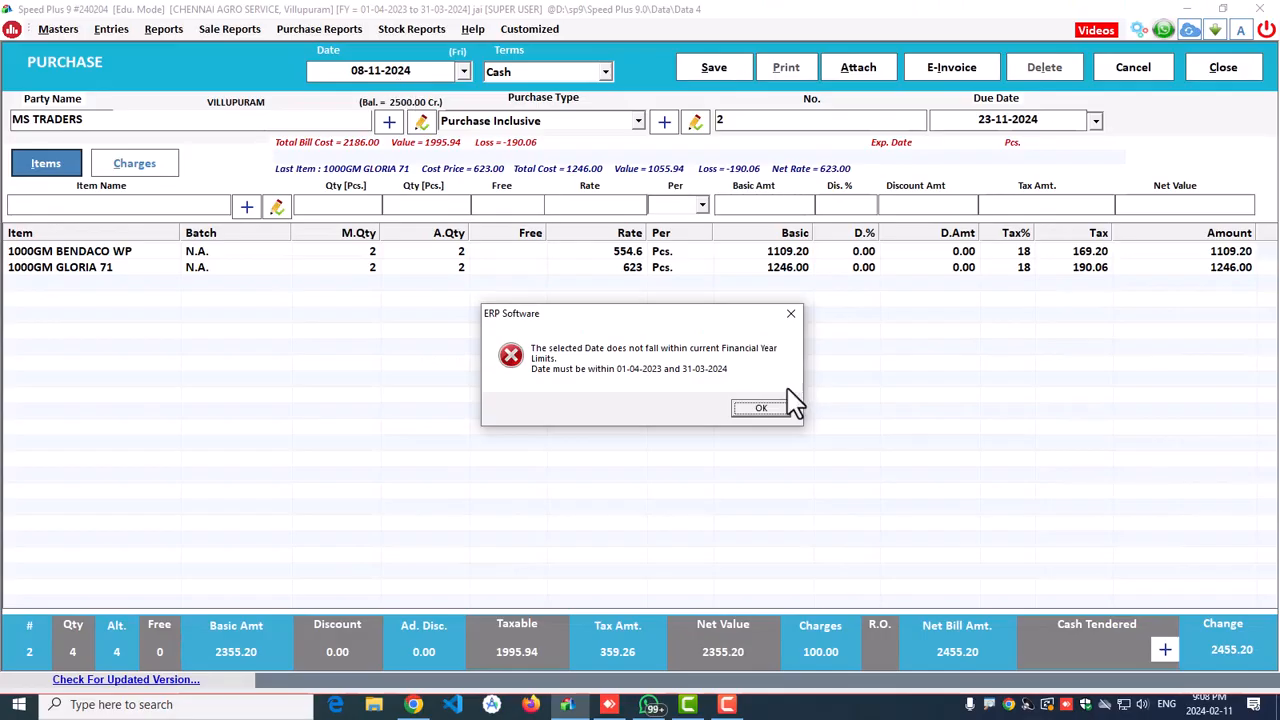
left_click(975, 452)
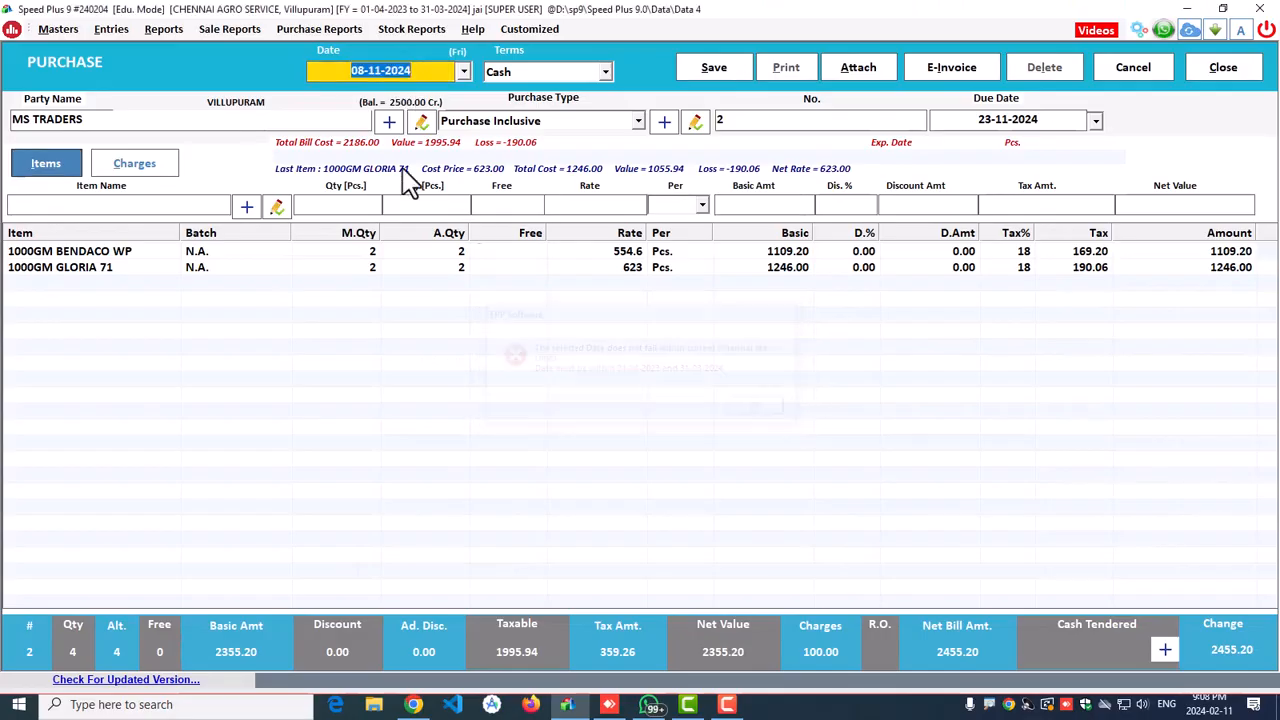
left_click(385, 76)
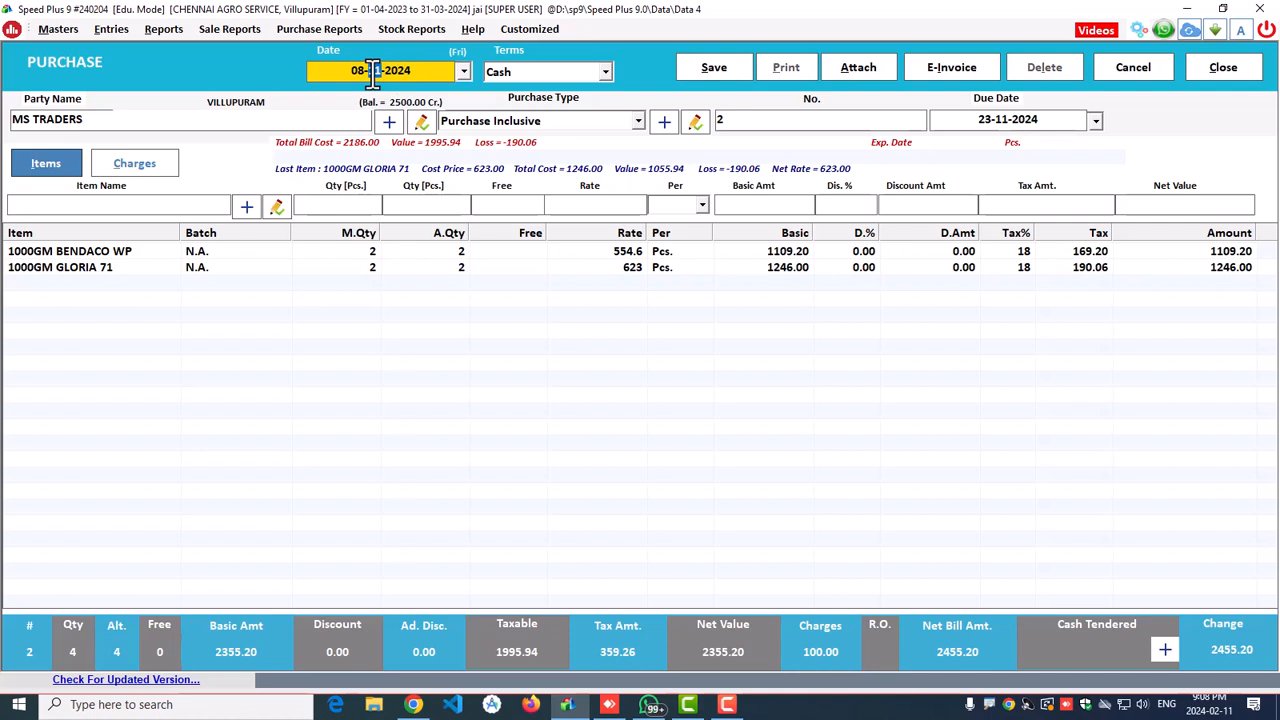
type("2")
key("Return")
key("Return")
key("Return")
key("Return")
key("Return")
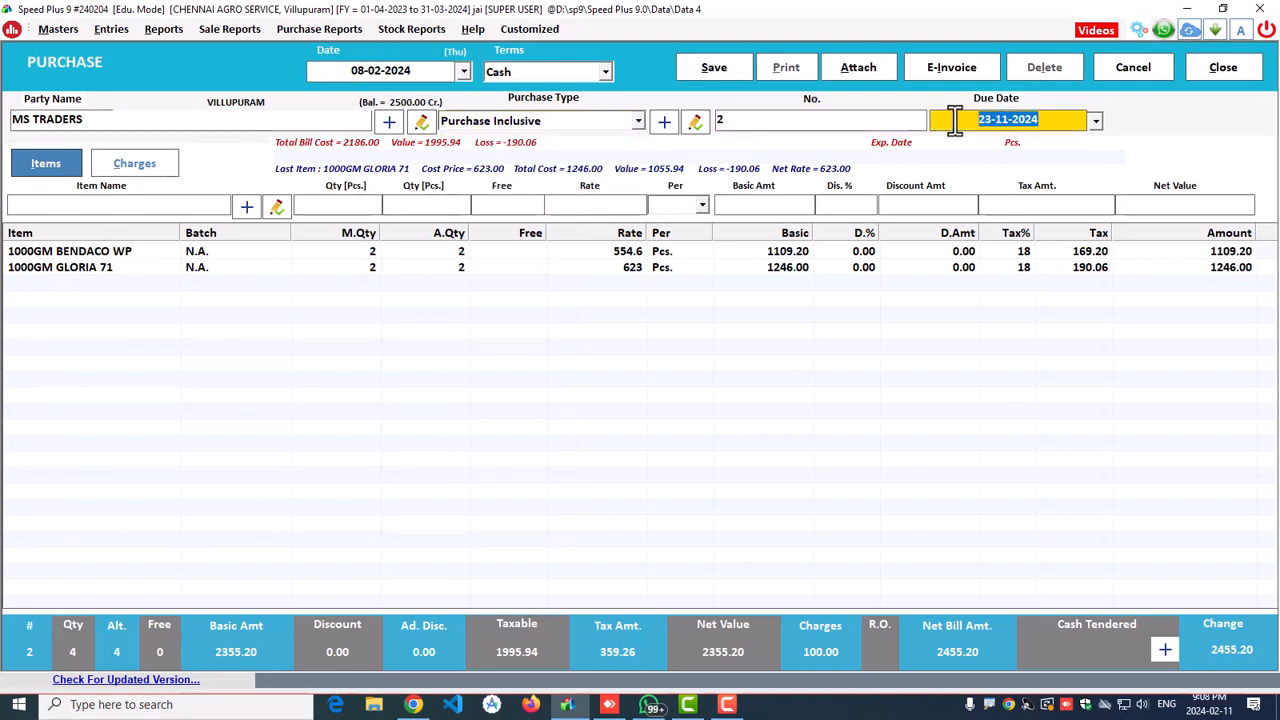
type("23-0")
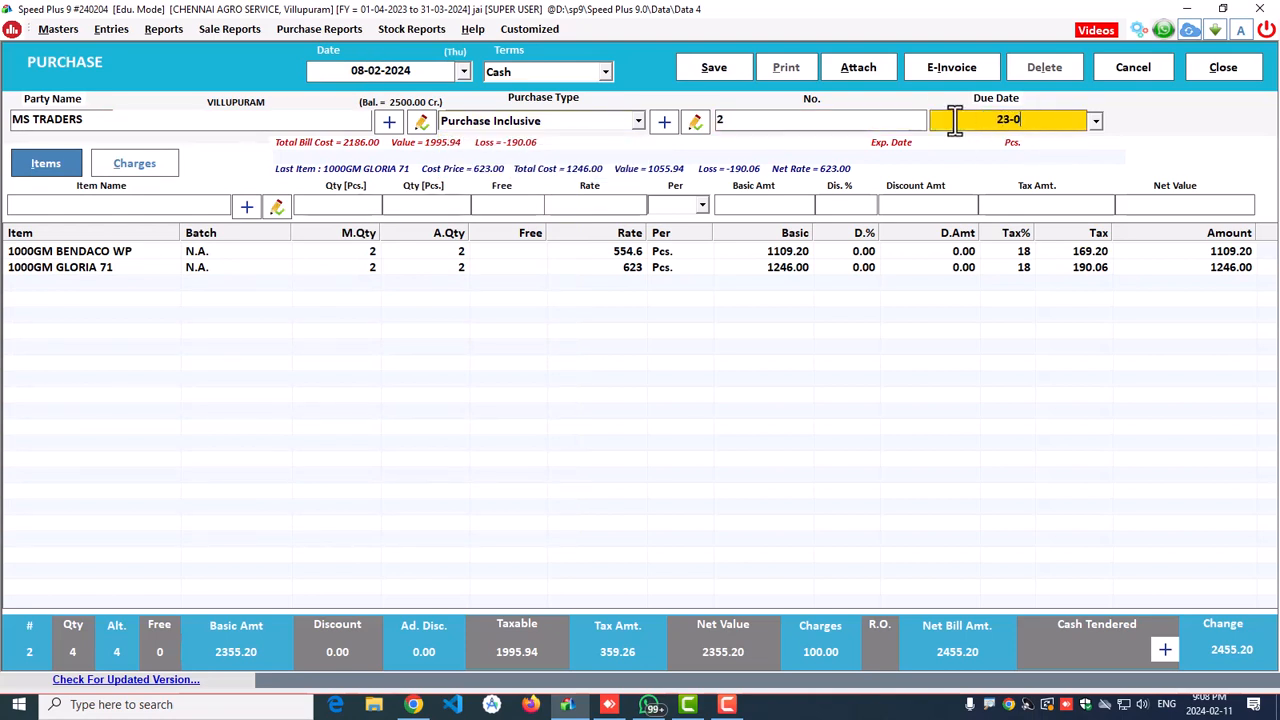
type("2-2024")
key("Return")
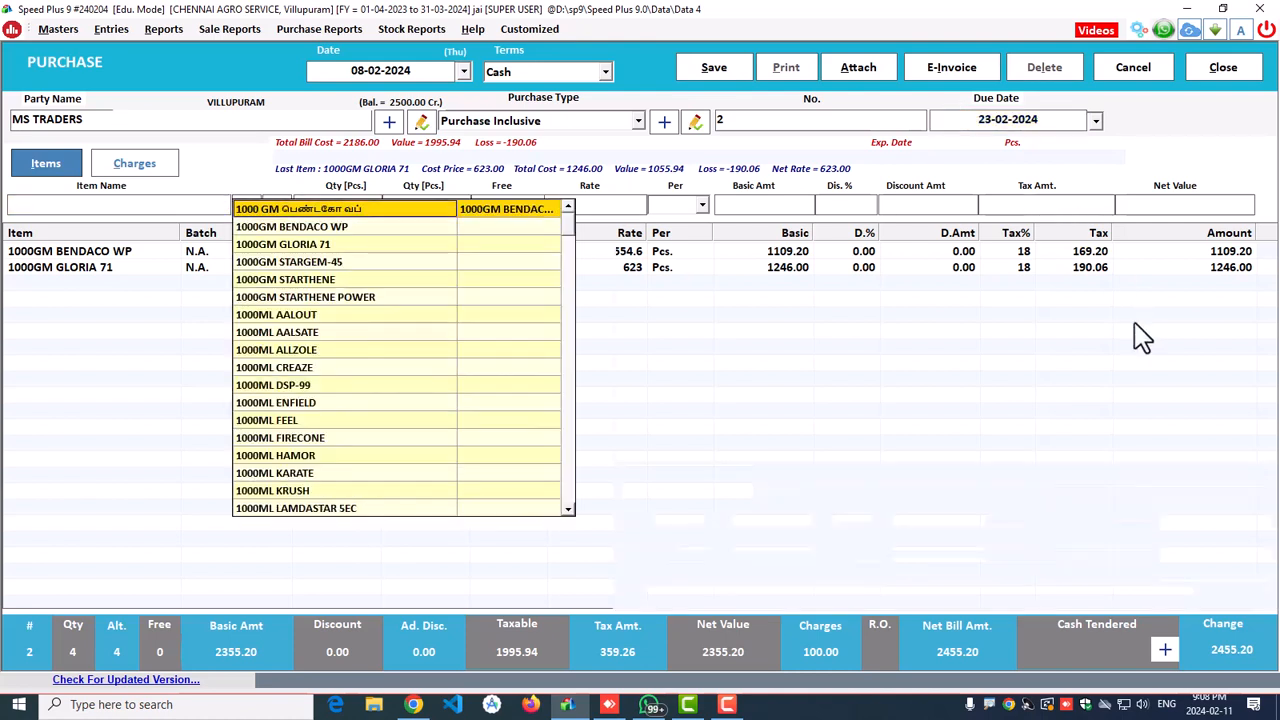
Step: Add 1000GM STARGEM-45 with quantity 2 to the purchase
key("Down")
key("Down")
key("Down")
key("Return")
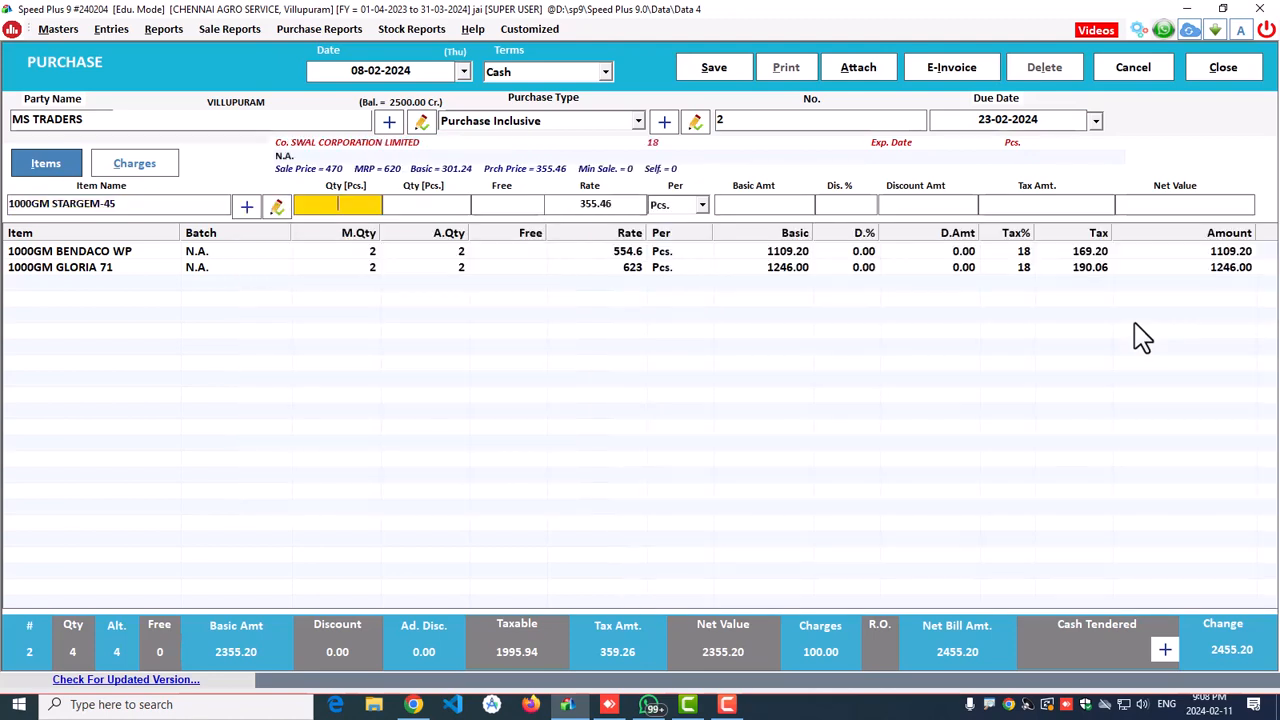
type("2")
key("Return")
key("Return")
key("Return")
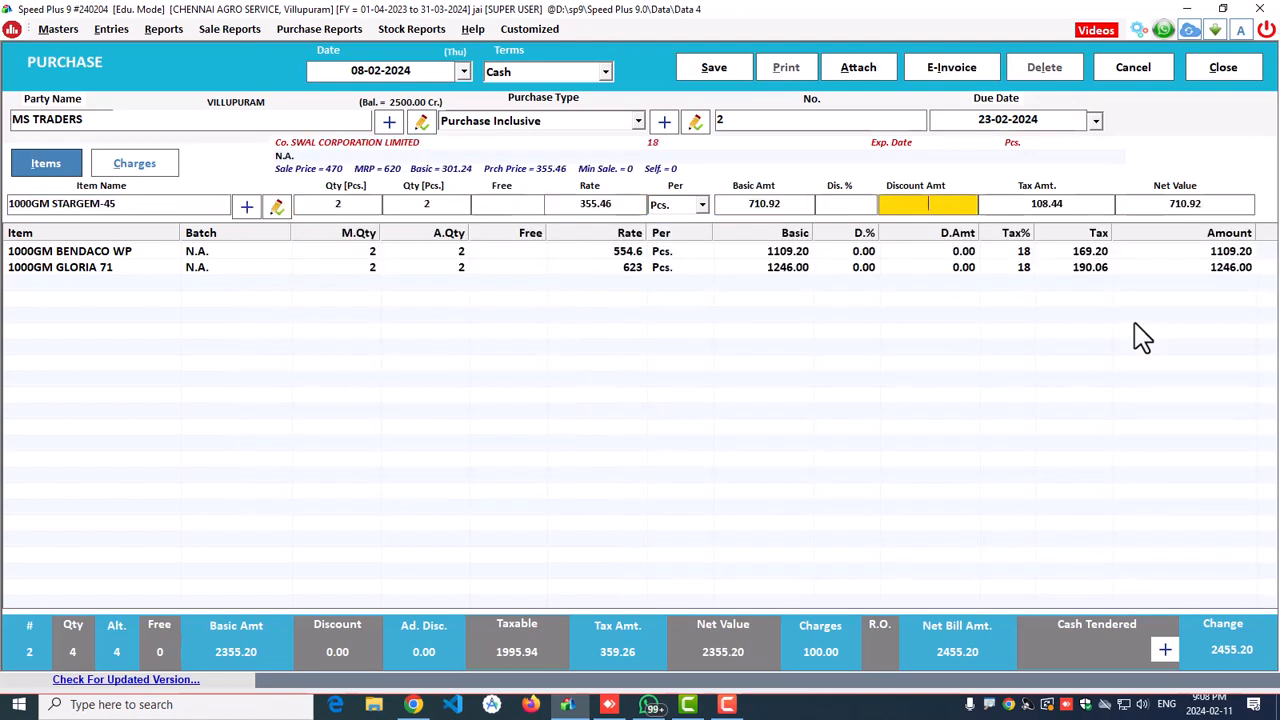
key("Return")
key("Return")
key("Return")
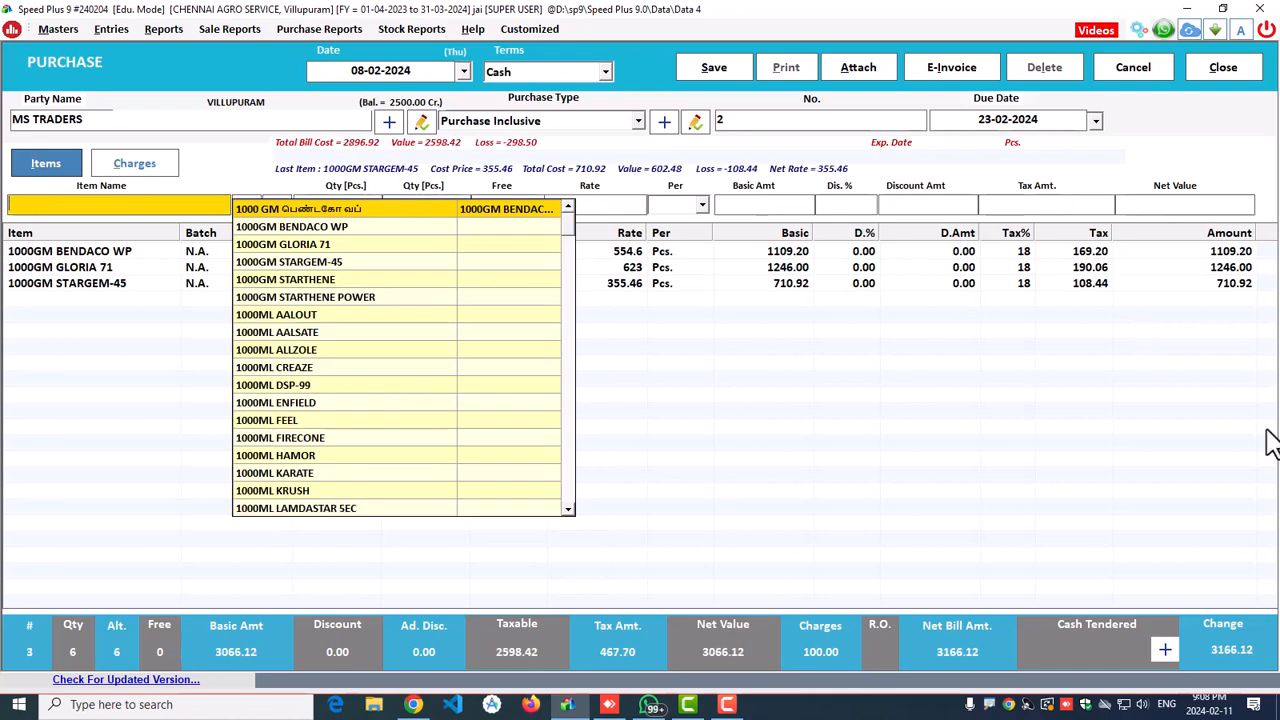
key("Escape")
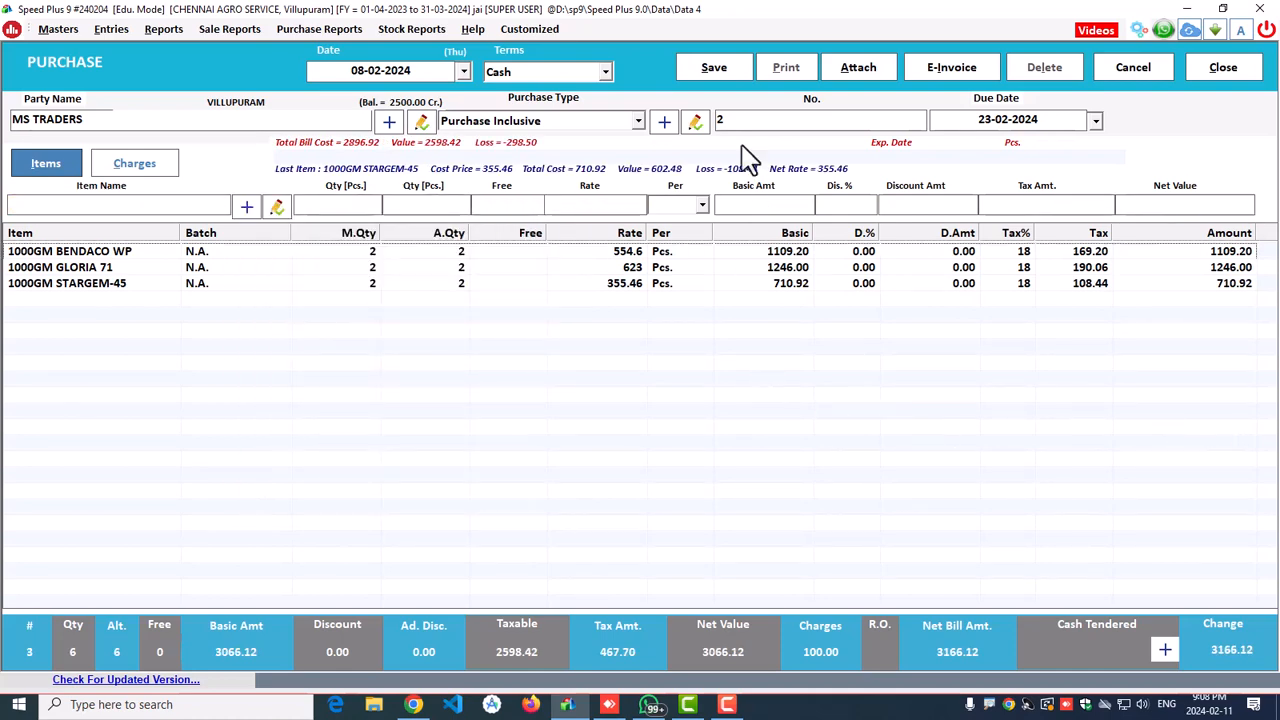
Step: Save the purchase, close the form and refresh the dashboard to list bill 2
key("alt+s")
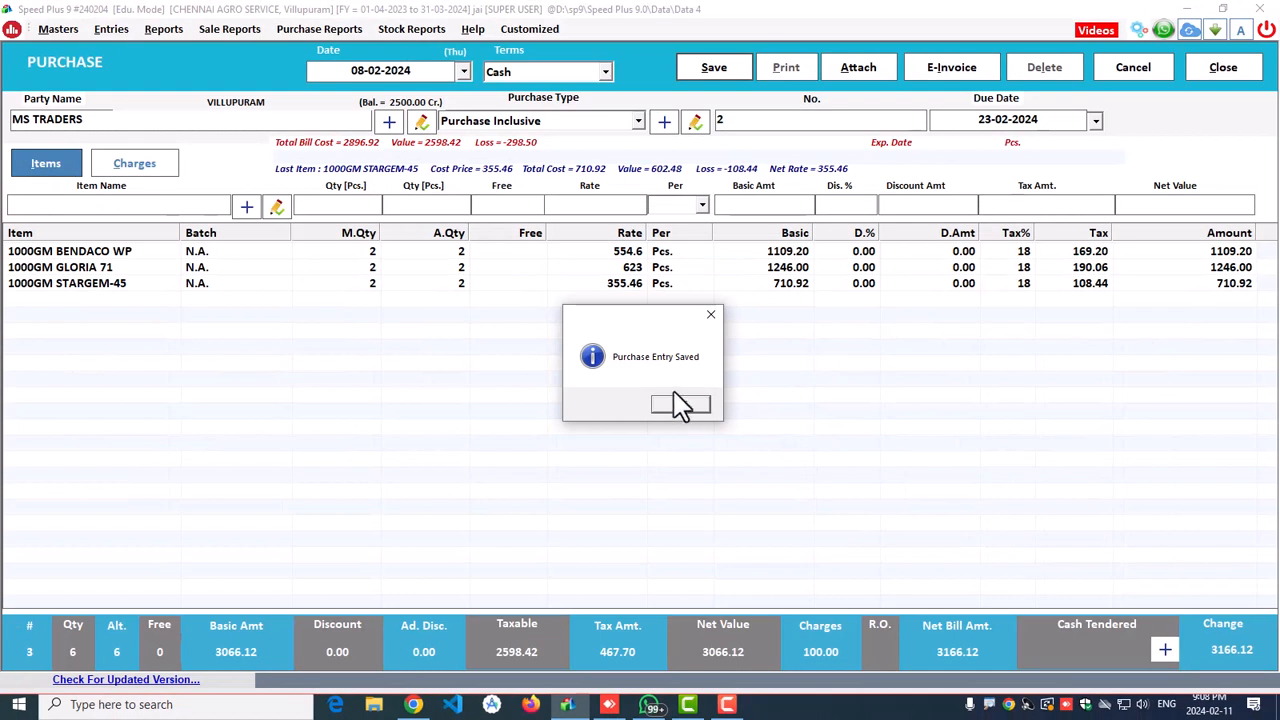
left_click(681, 405)
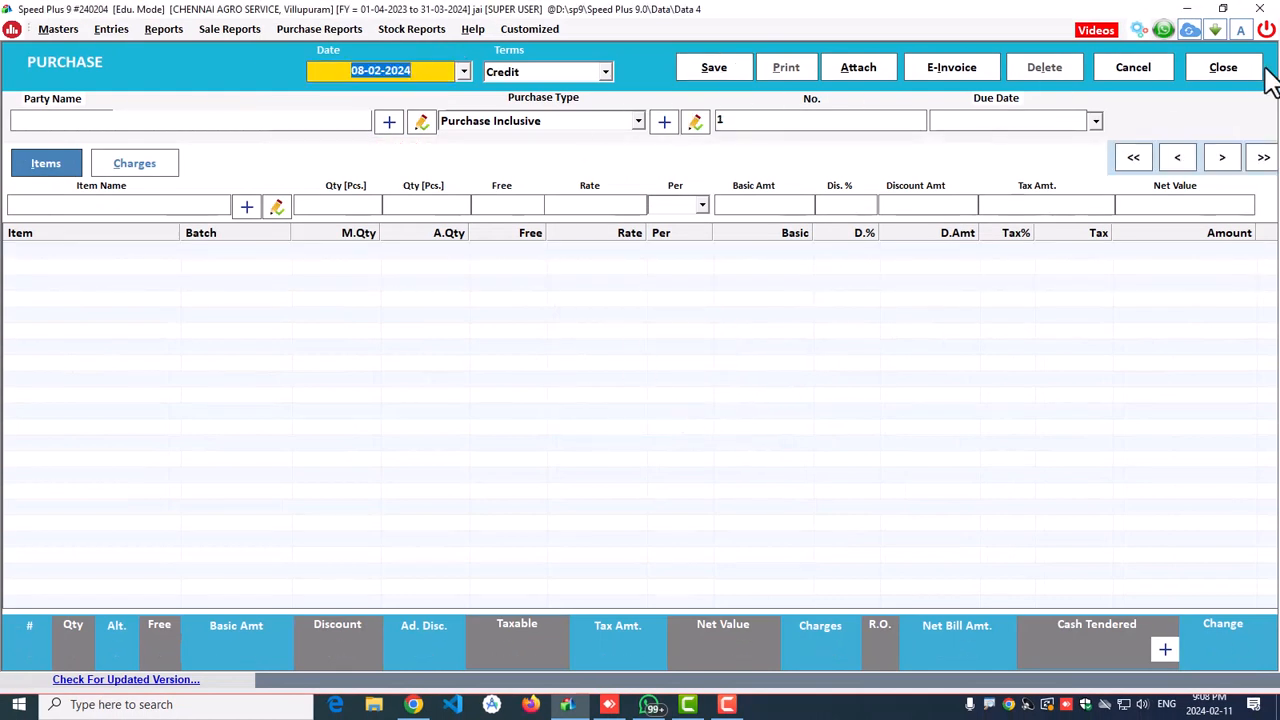
left_click(1224, 66)
left_click(133, 634)
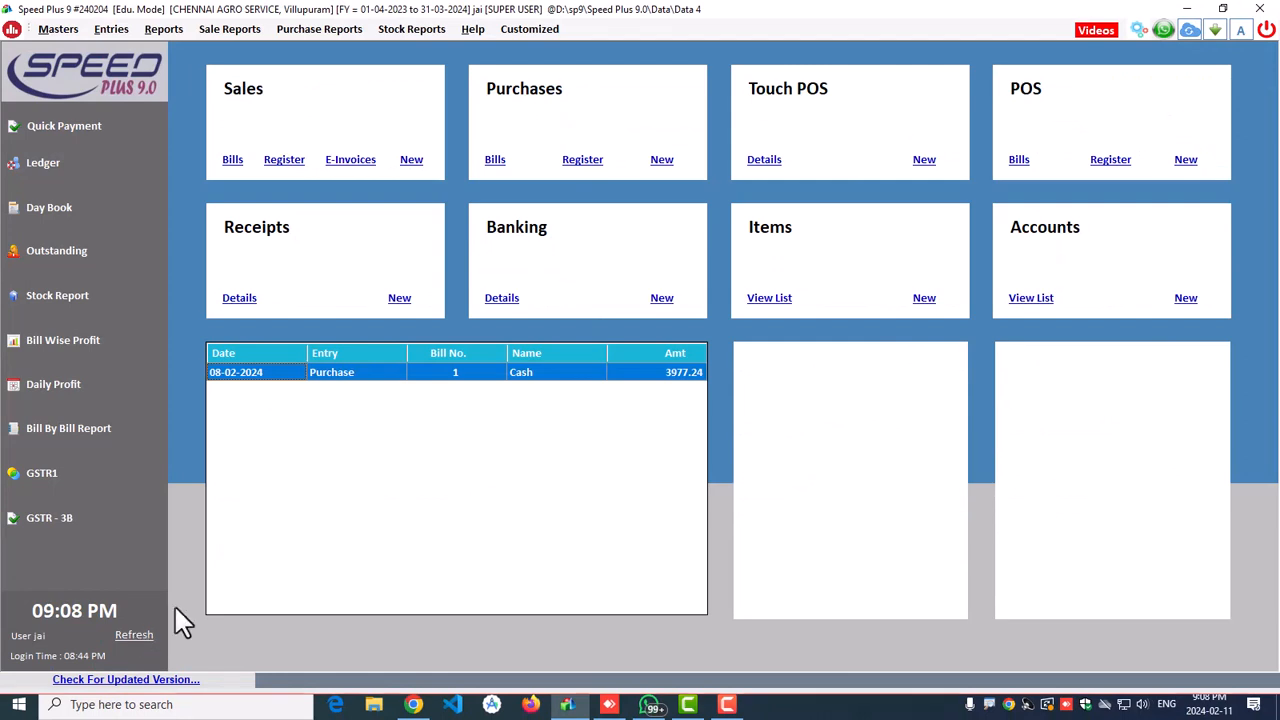
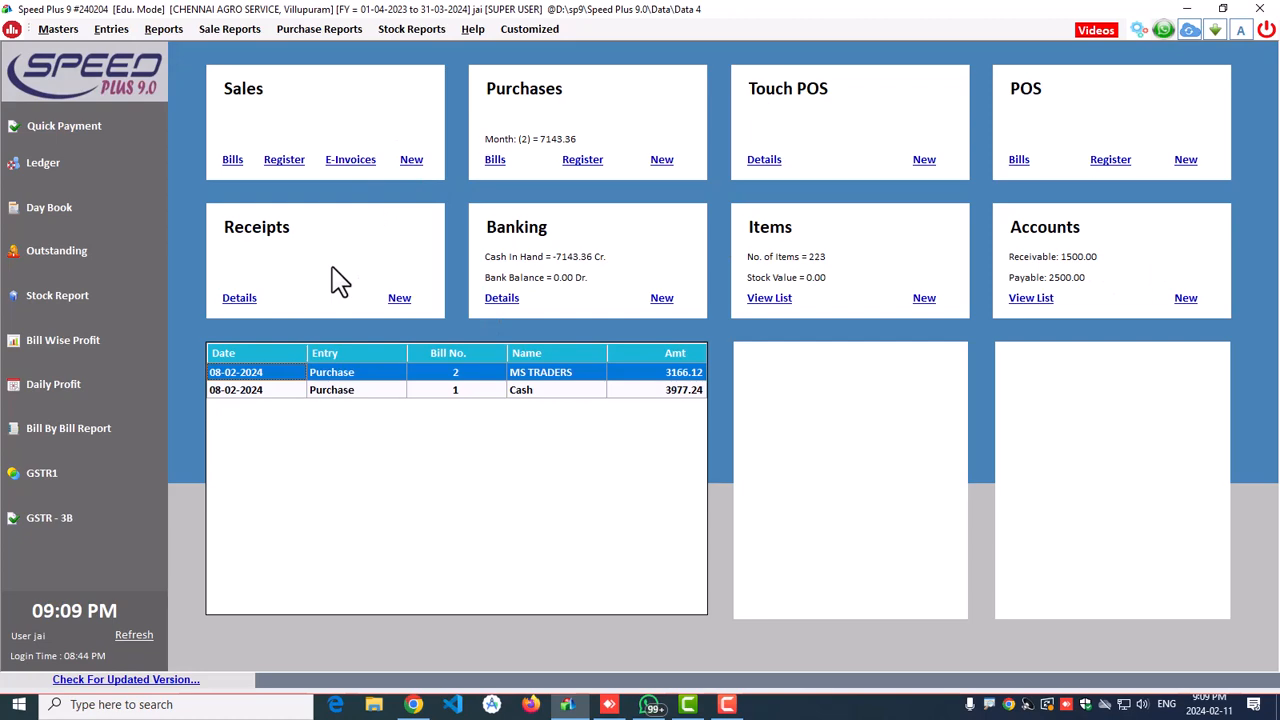
Step: Start a blank sale entry with F8, dated 11-02-2024 on Credit terms
key("F8")
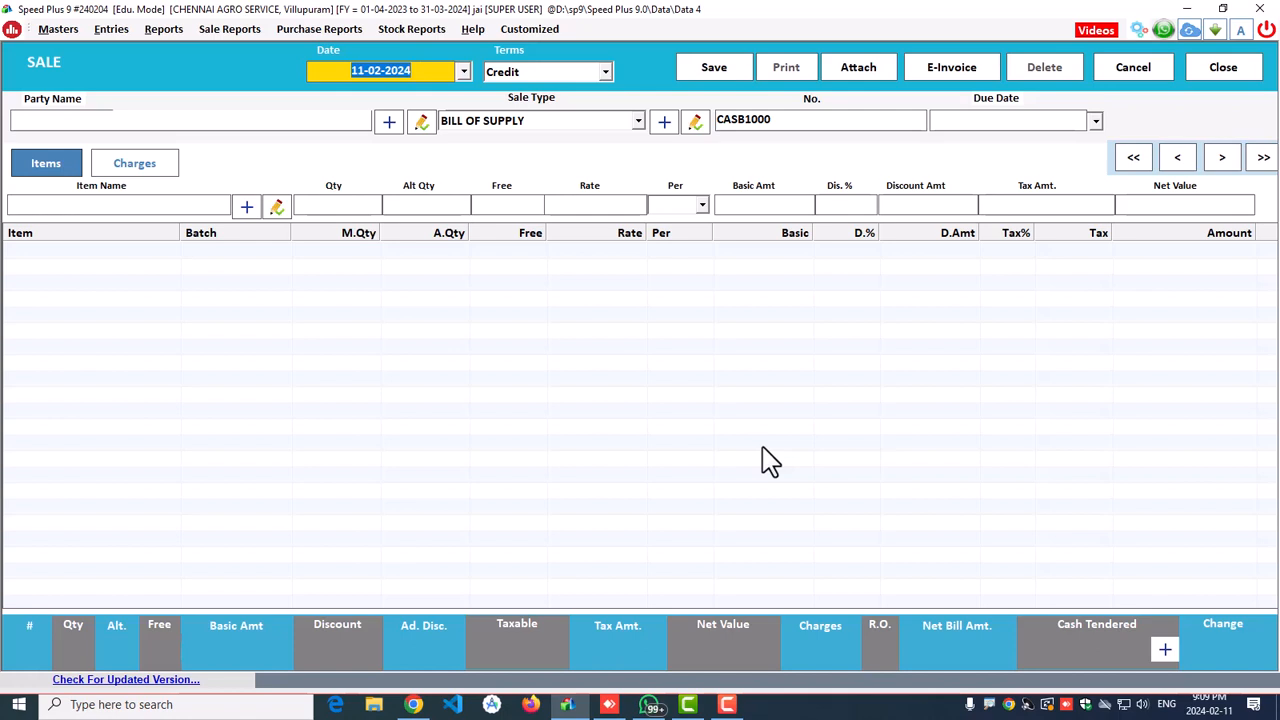
Step: Keep the terms on Credit and choose the customer as the bill's party
key("Return")
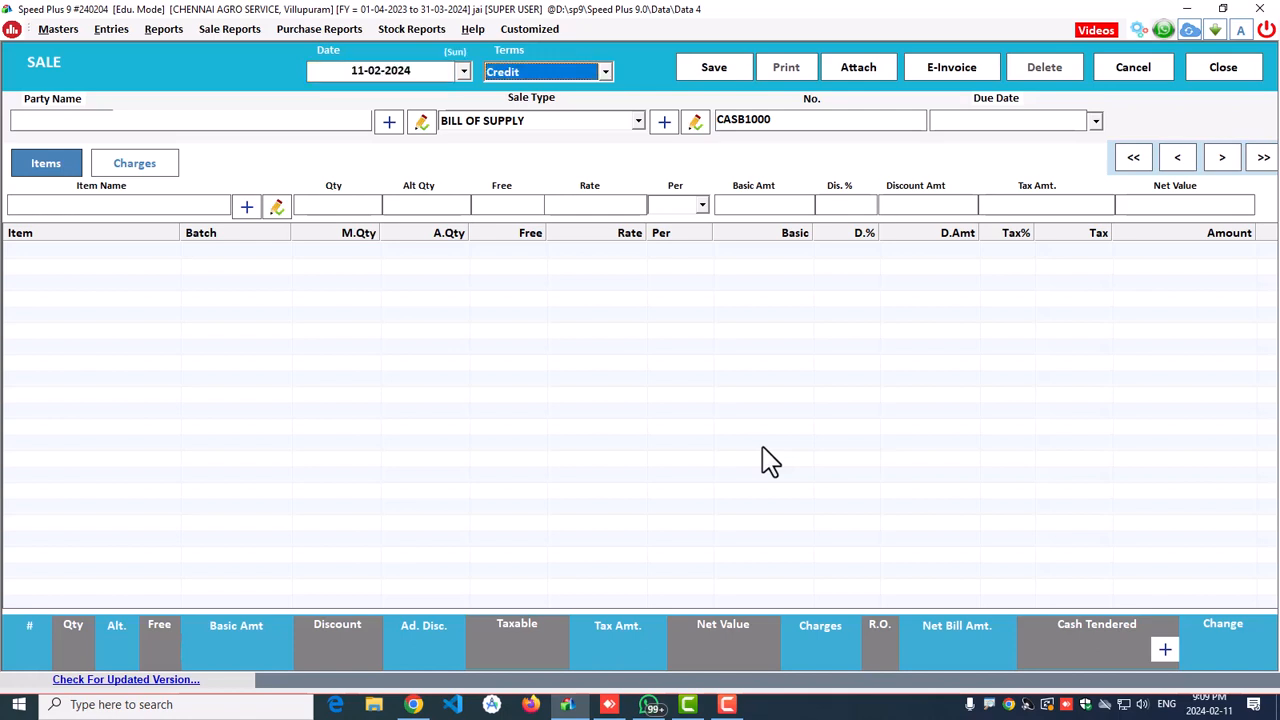
key("Down")
key("Up")
key("Down")
key("Up")
key("Return")
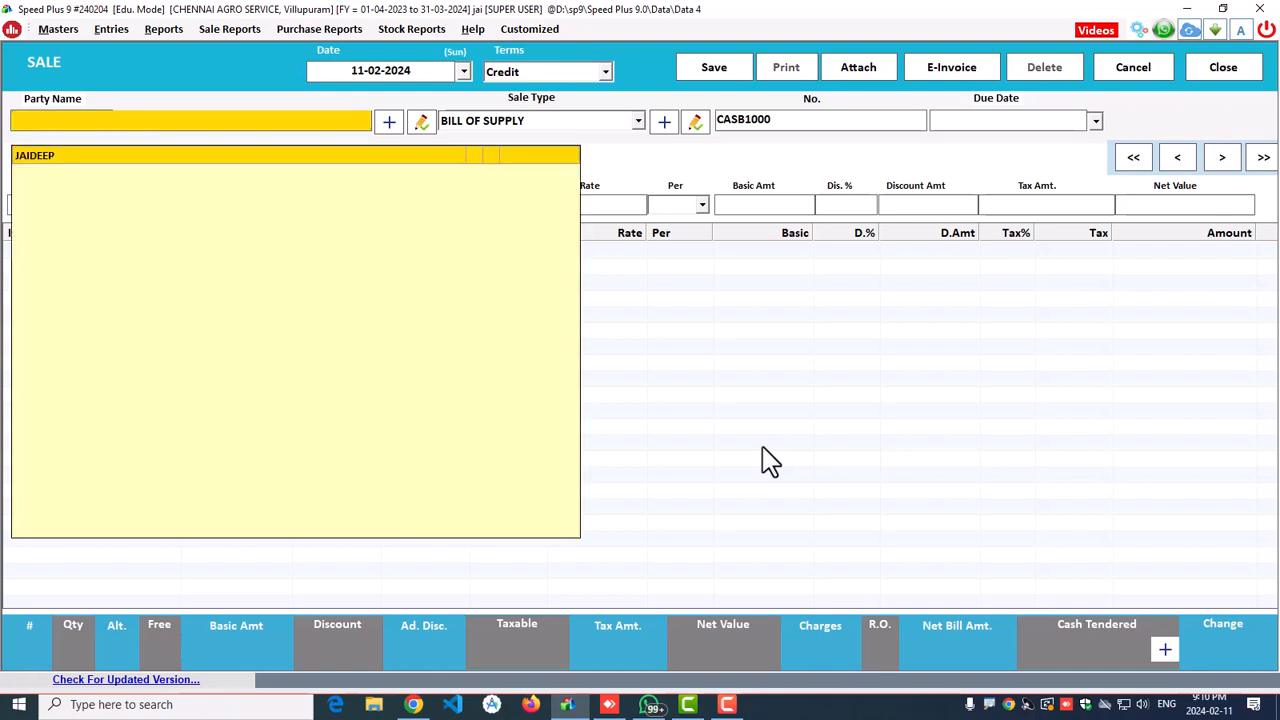
key("Down")
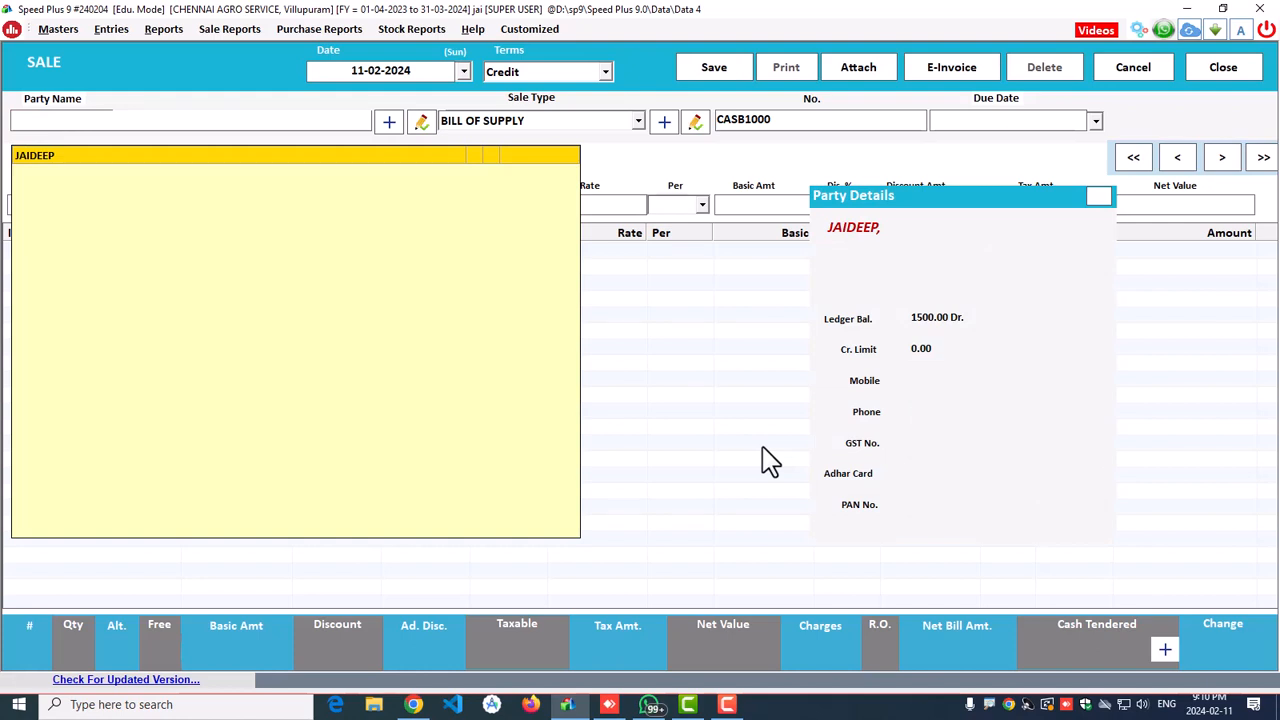
key("Return")
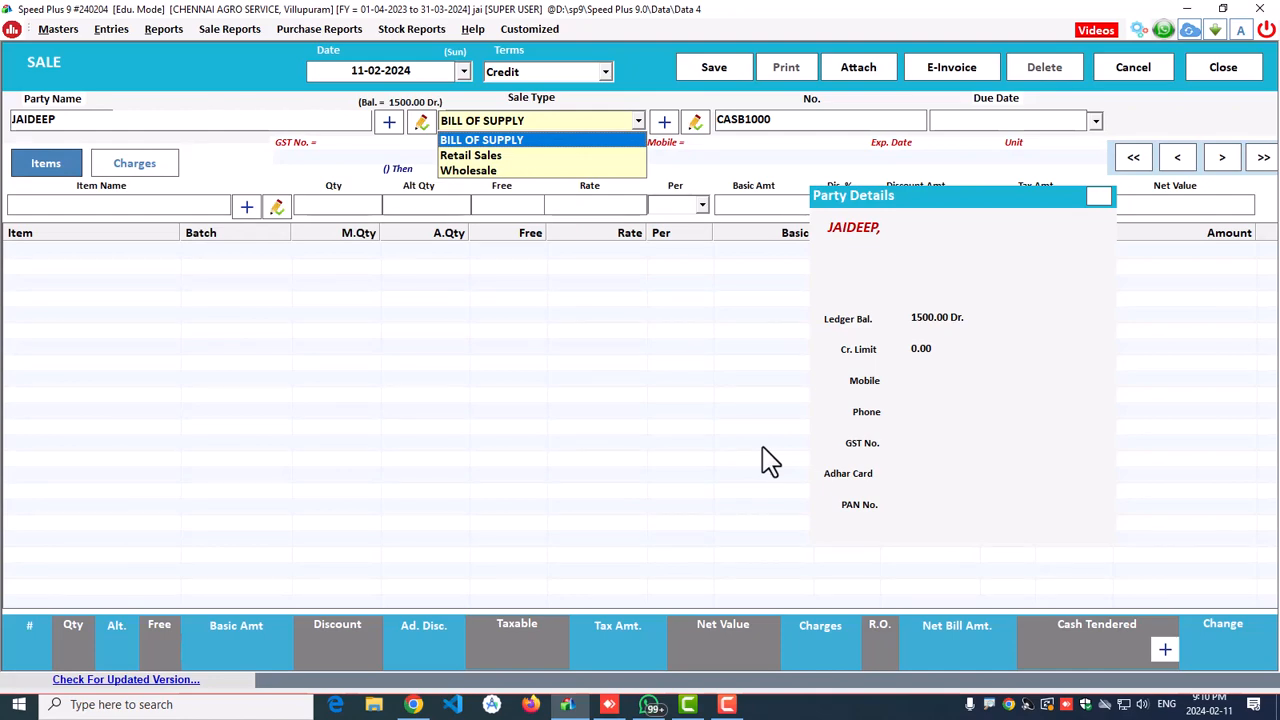
Step: Change the sale type to Retail Sales and keep bill number CASR1000 and the due date
key("Return")
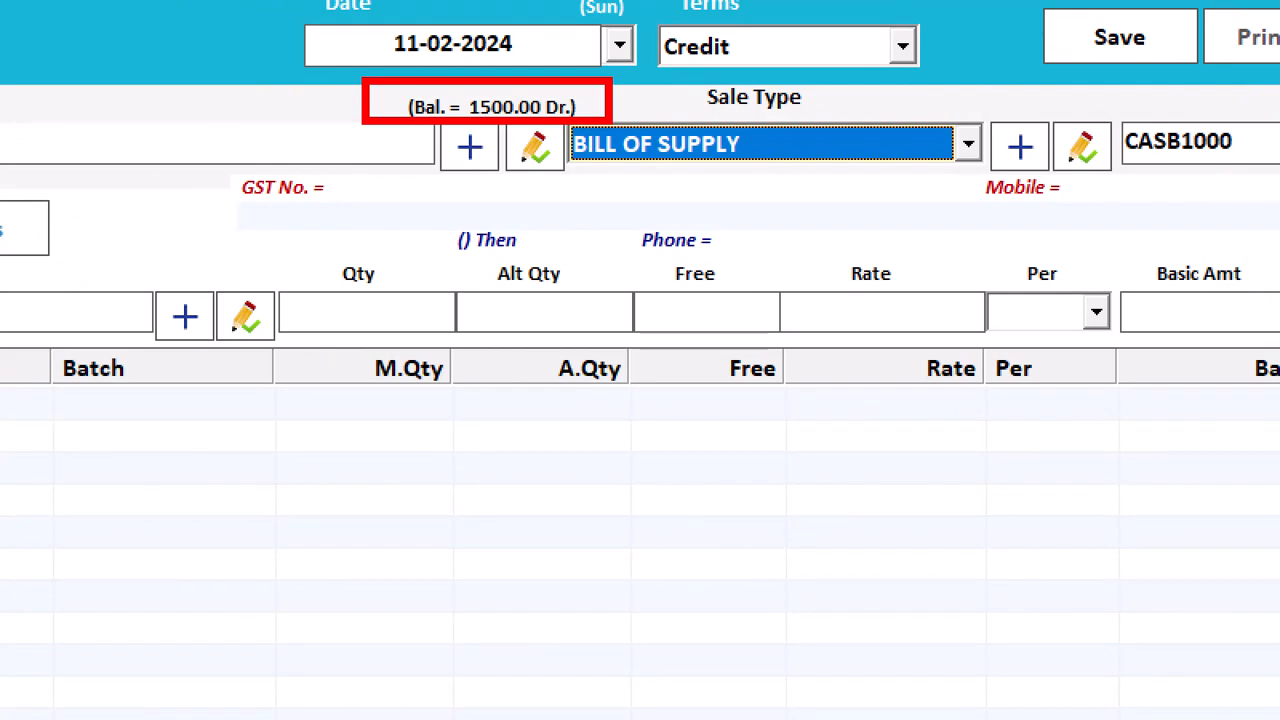
left_click(620, 150)
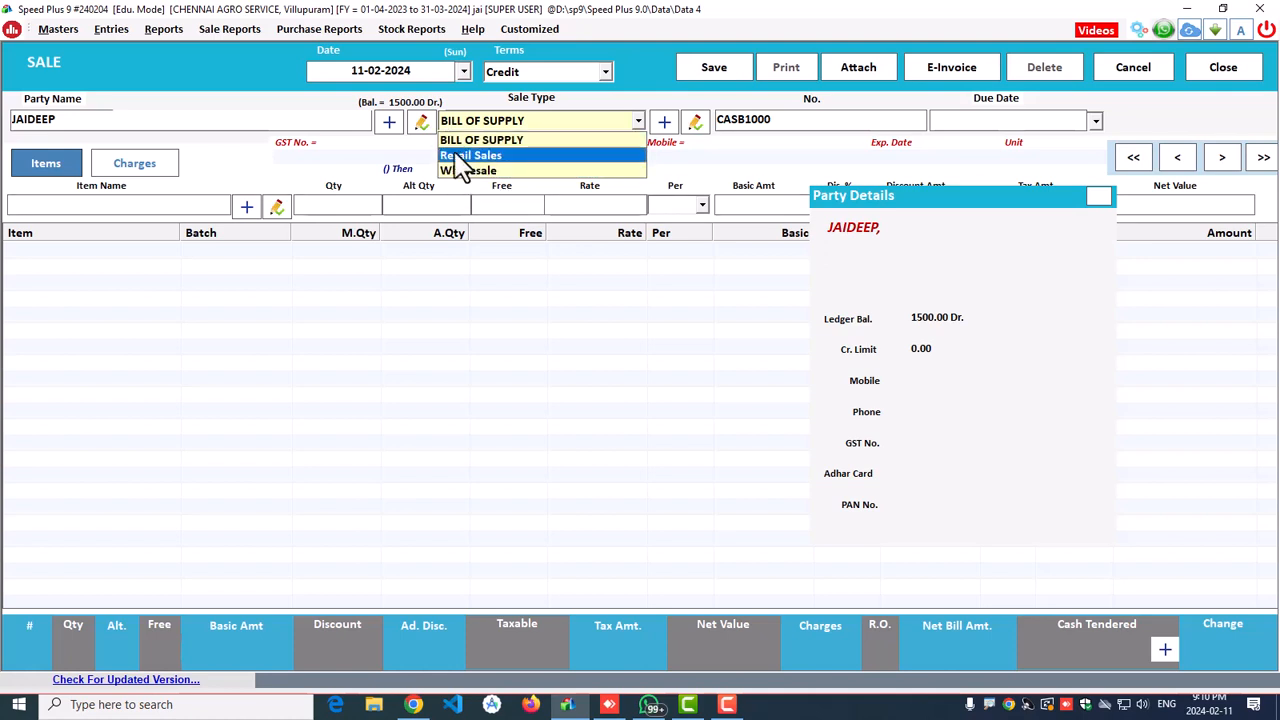
left_click(460, 156)
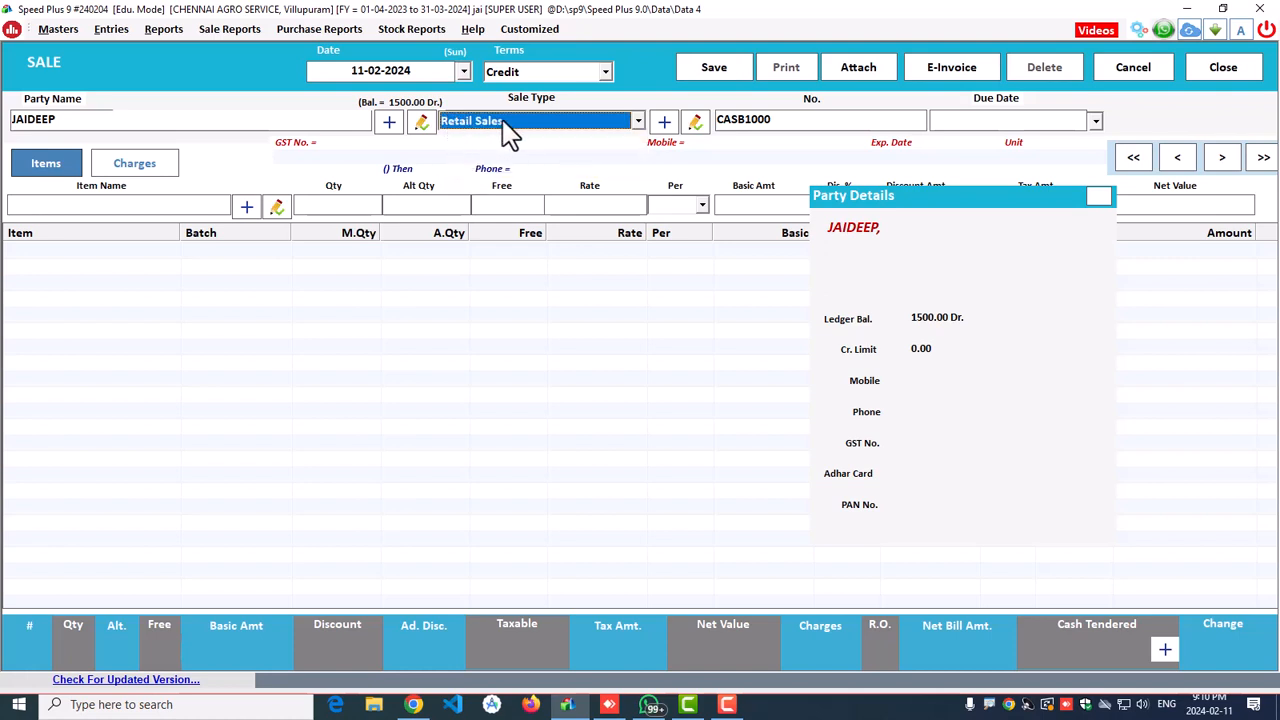
key("Return")
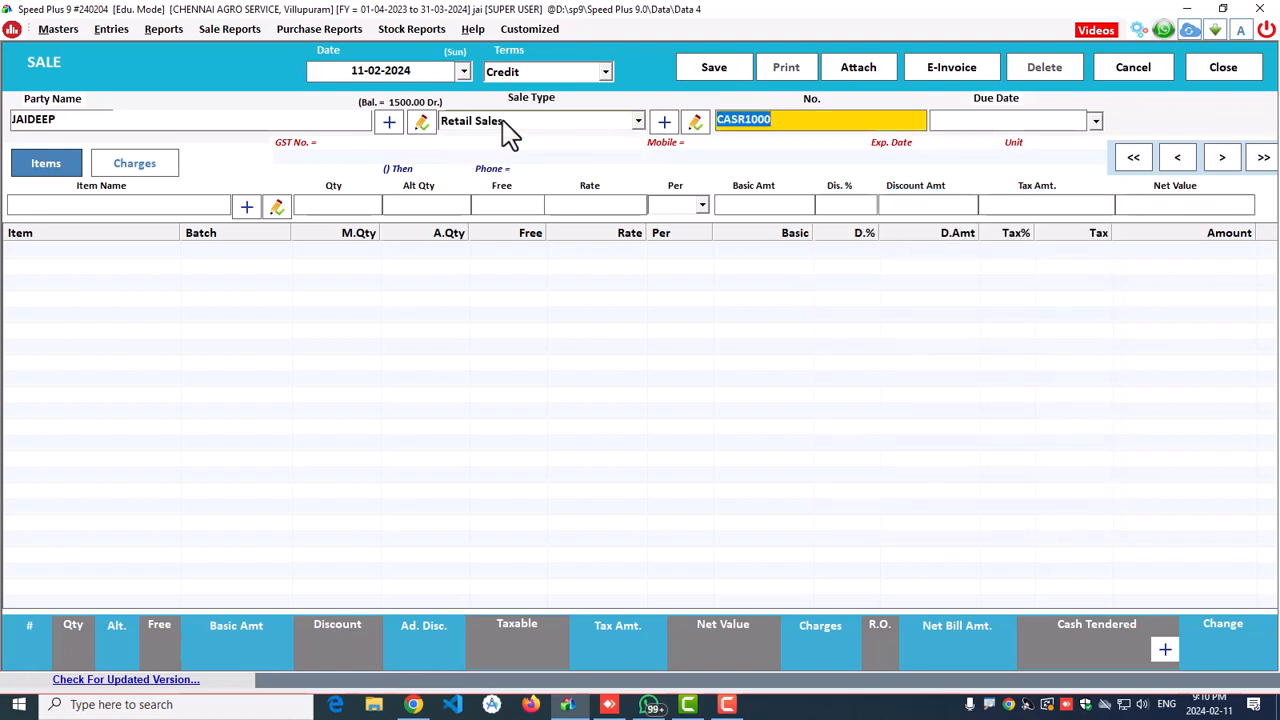
key("Return")
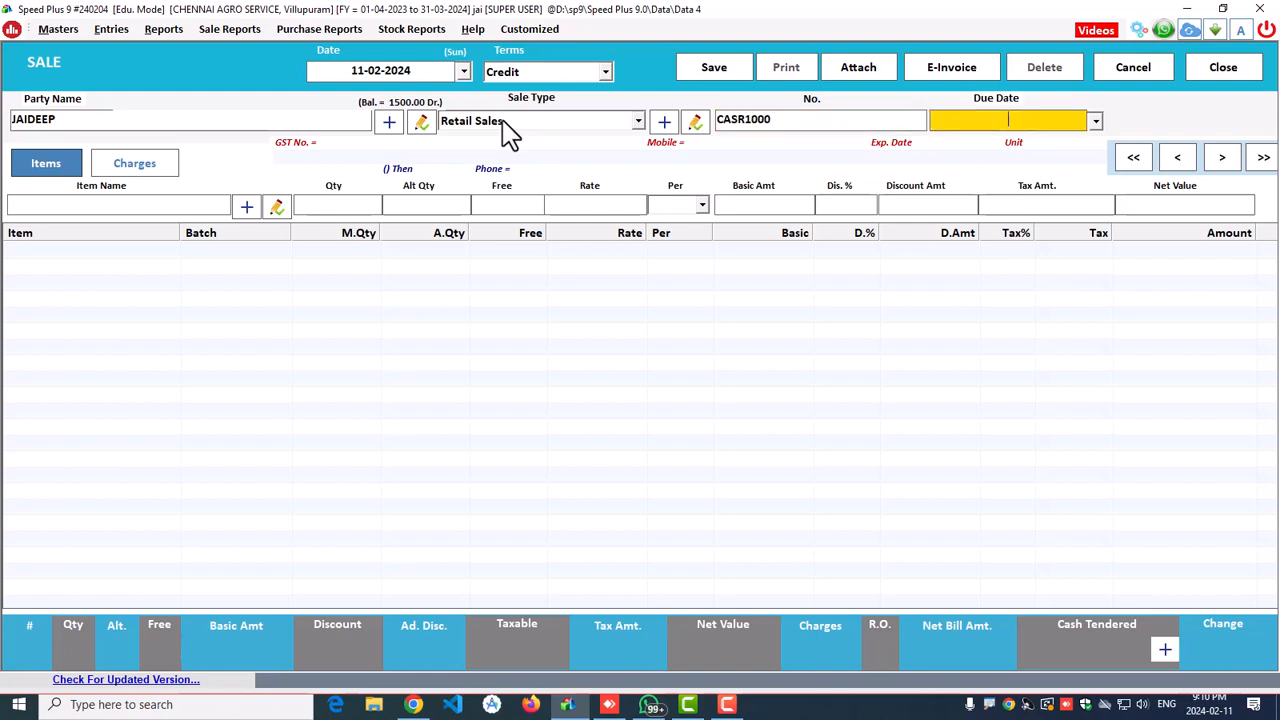
key("Return")
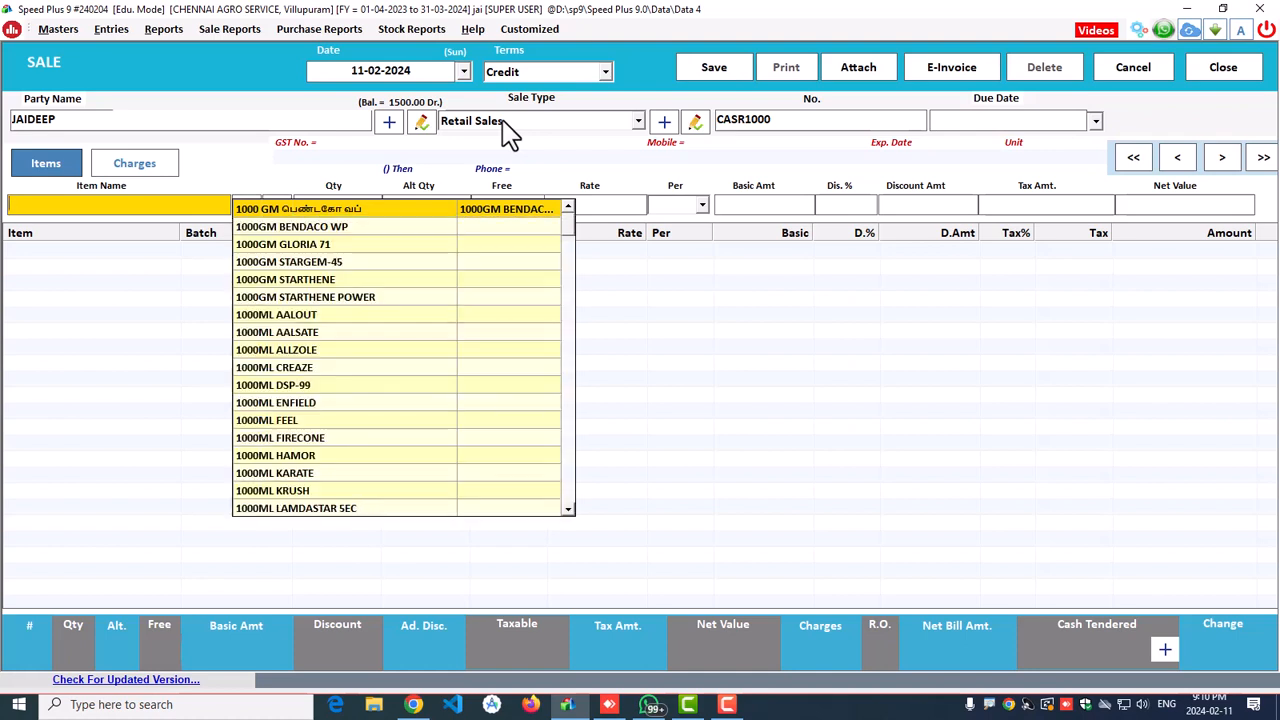
Step: Add the first item from batch N1235 with quantity 1
key("Return")
key("Return")
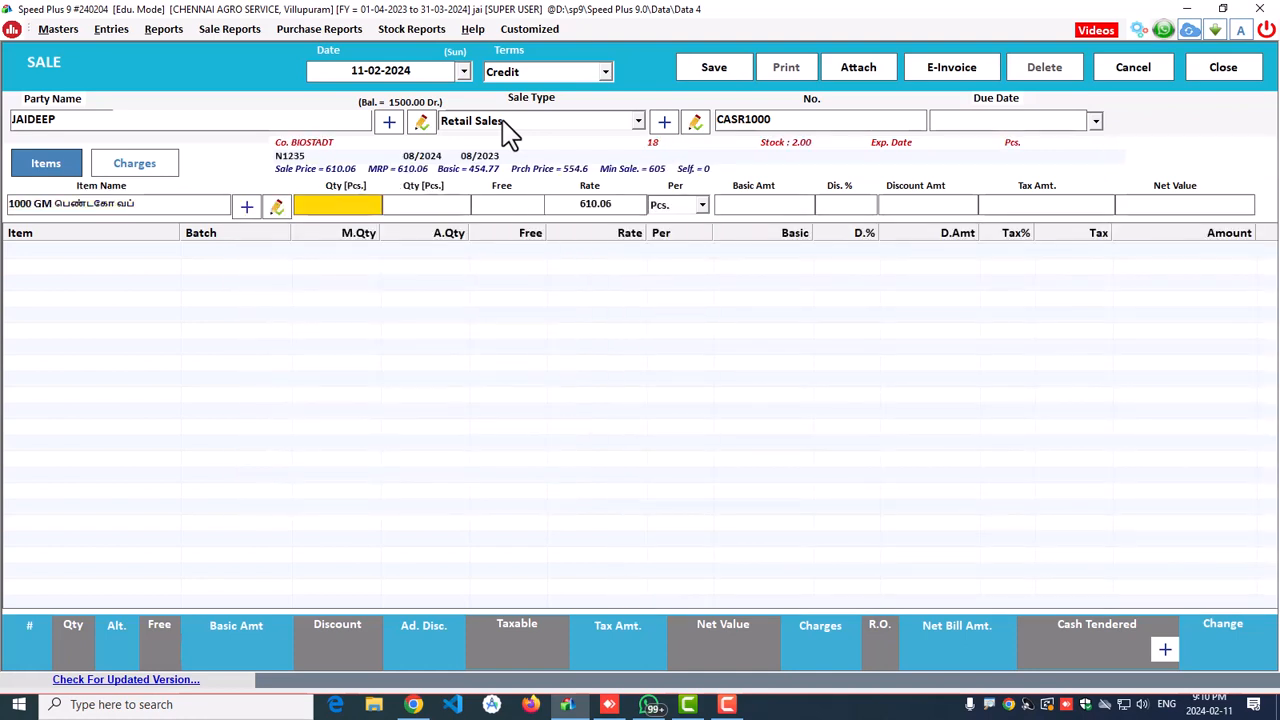
type("1")
key("Return")
key("Return")
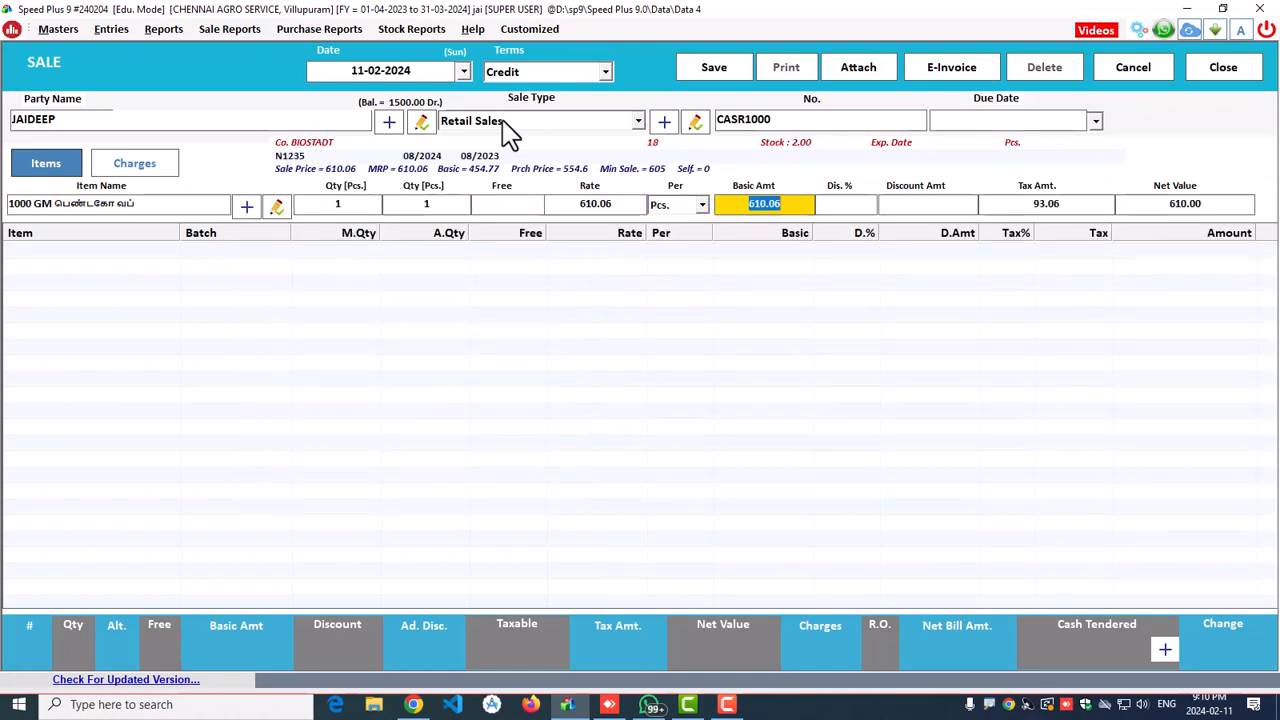
key("Return")
key("Return")
key("Return")
key("Return")
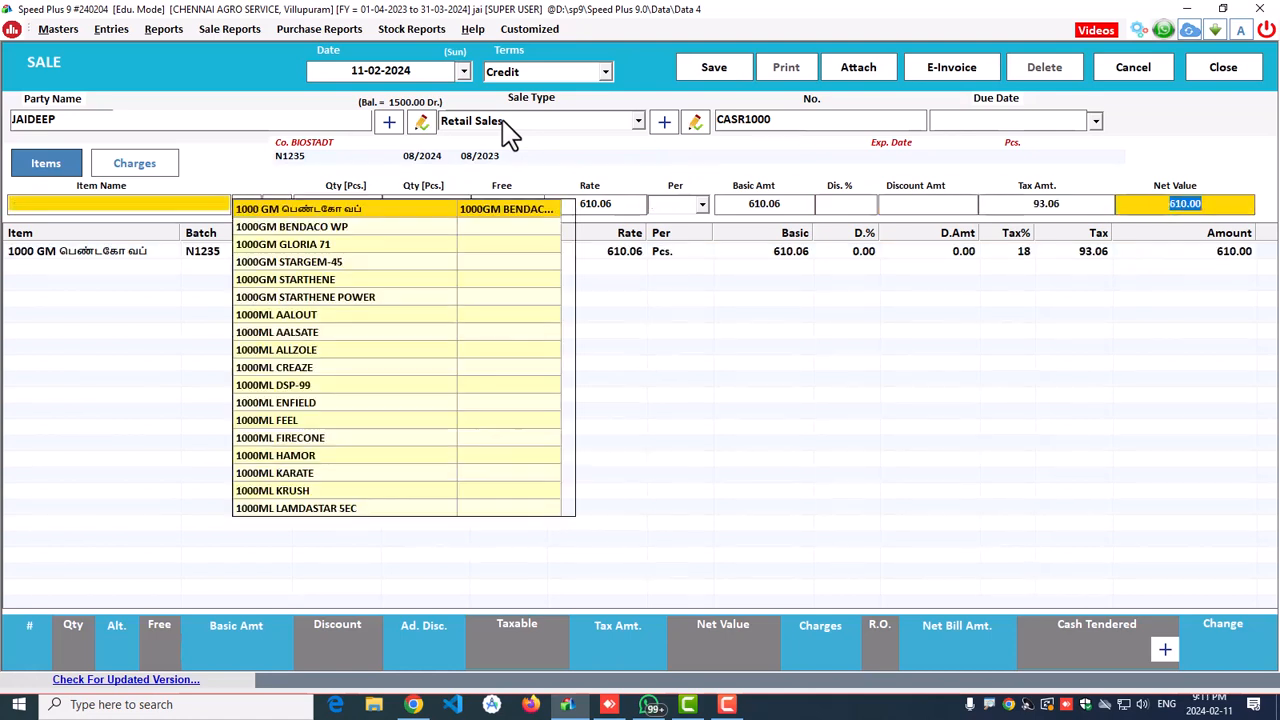
key("Down")
key("Return")
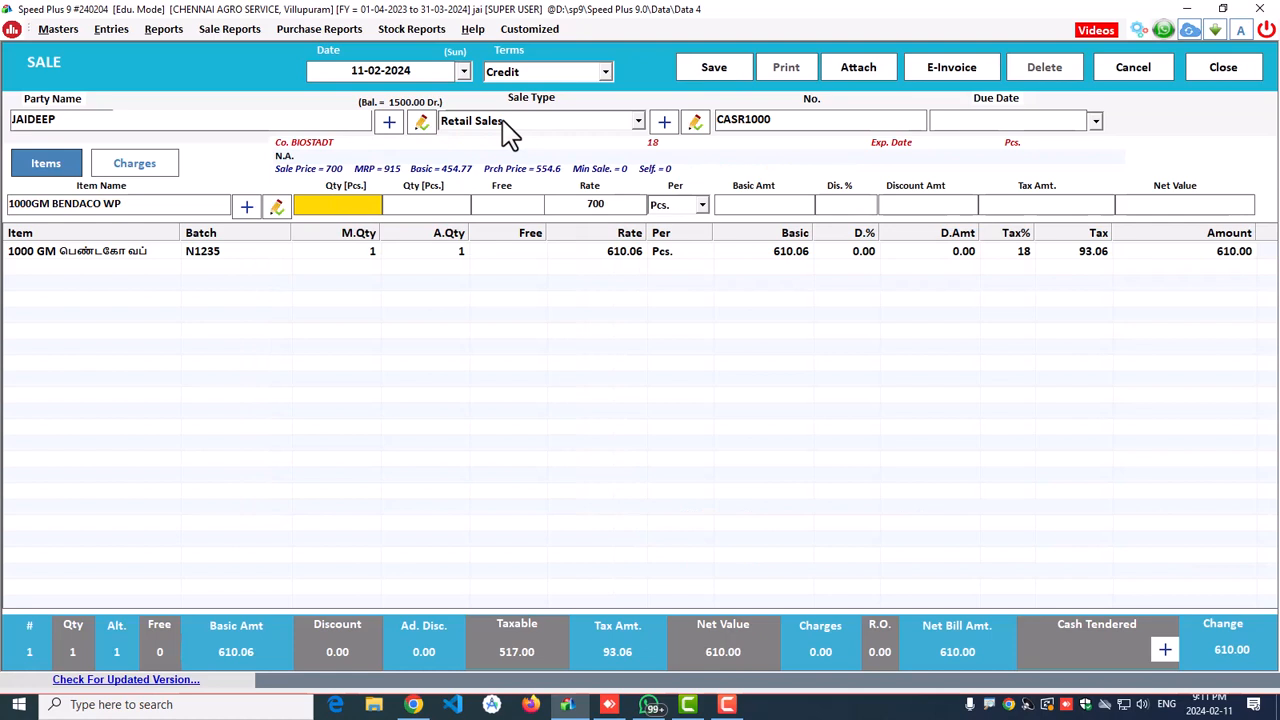
Step: Add 1000GM BENDACO WP with quantity 2 and 1000GM GLORIA 71 with quantity 1
type("2")
key("Return")
key("Return")
key("Return")
key("Return")
key("Return")
key("Return")
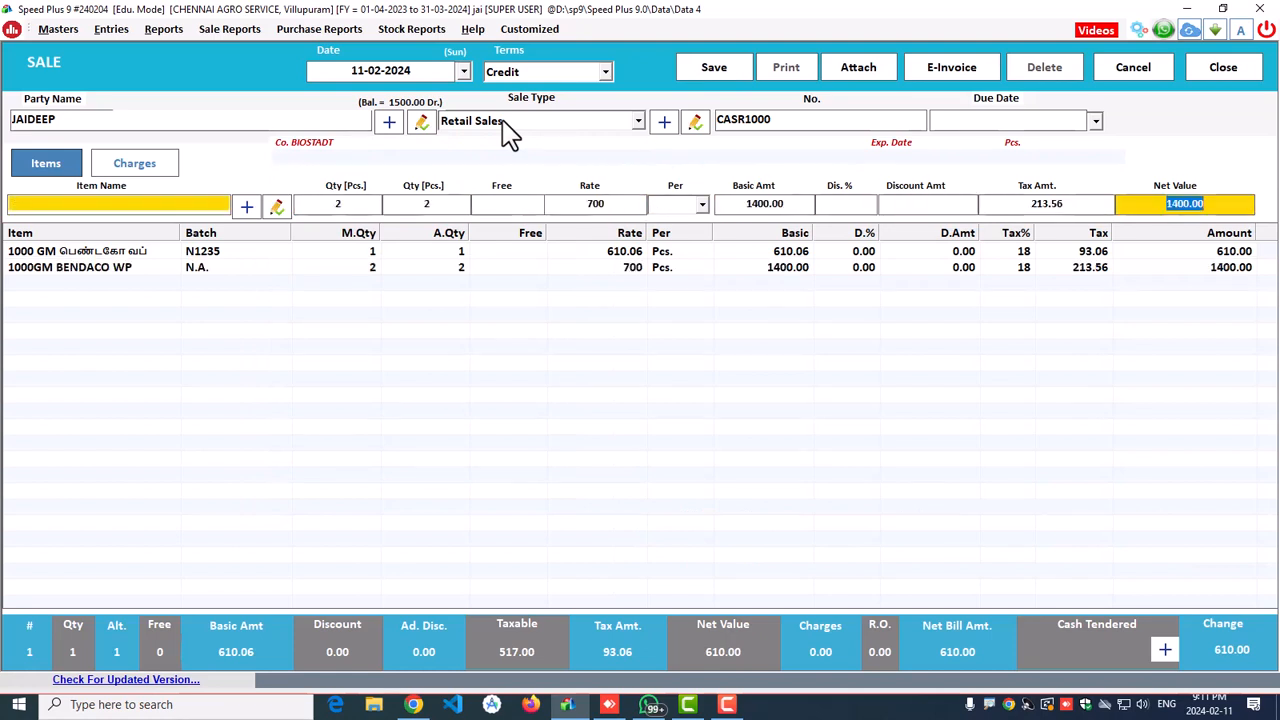
key("Down")
key("Down")
key("Down")
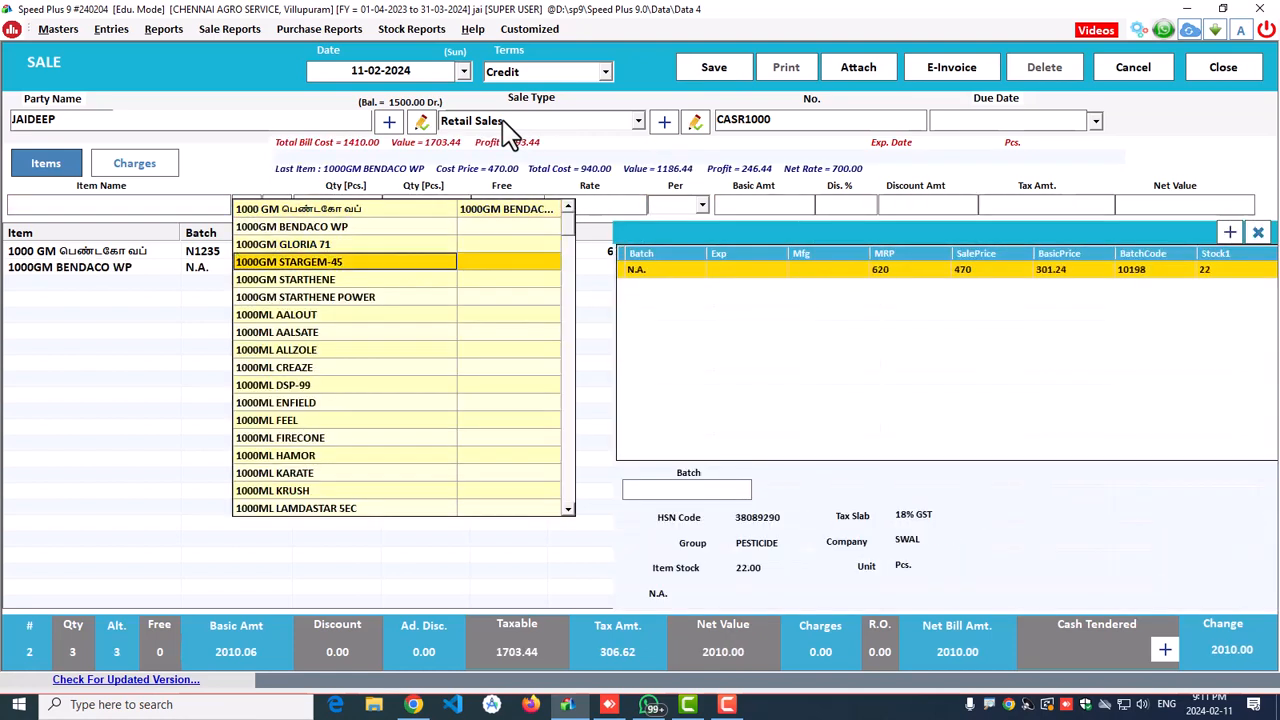
key("Up")
key("Return")
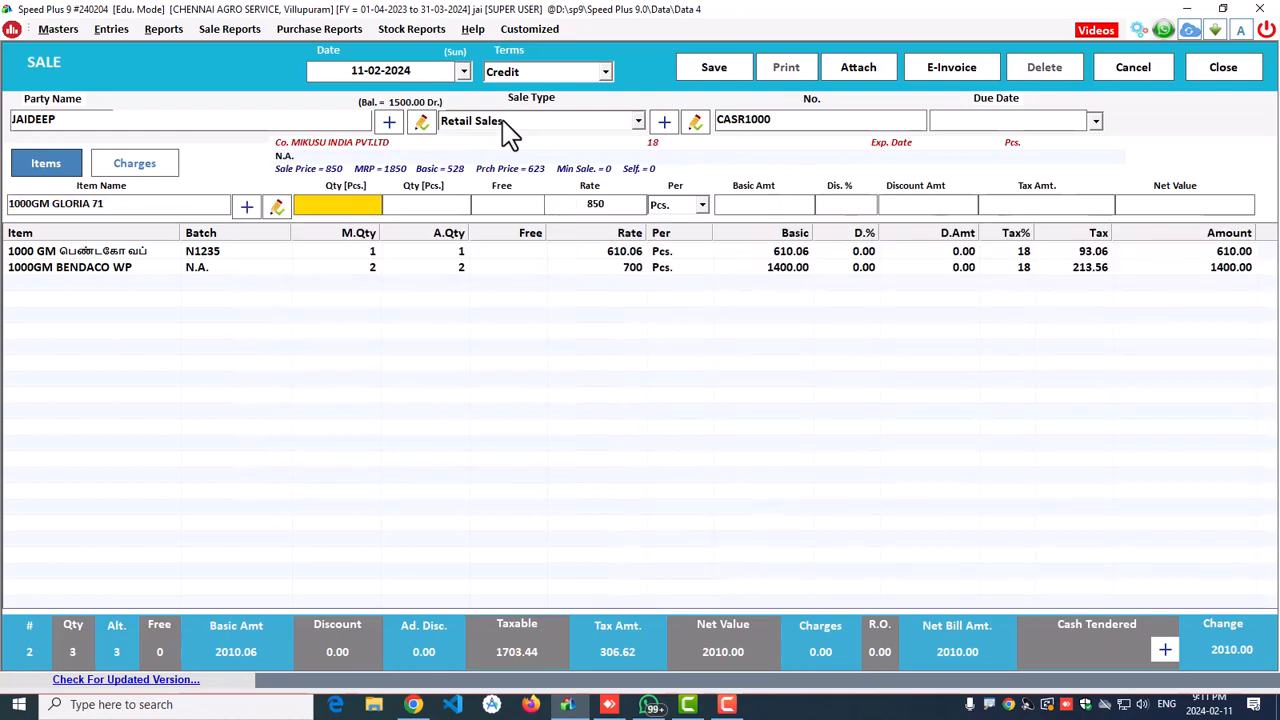
type("1")
key("Return")
key("Return")
key("Return")
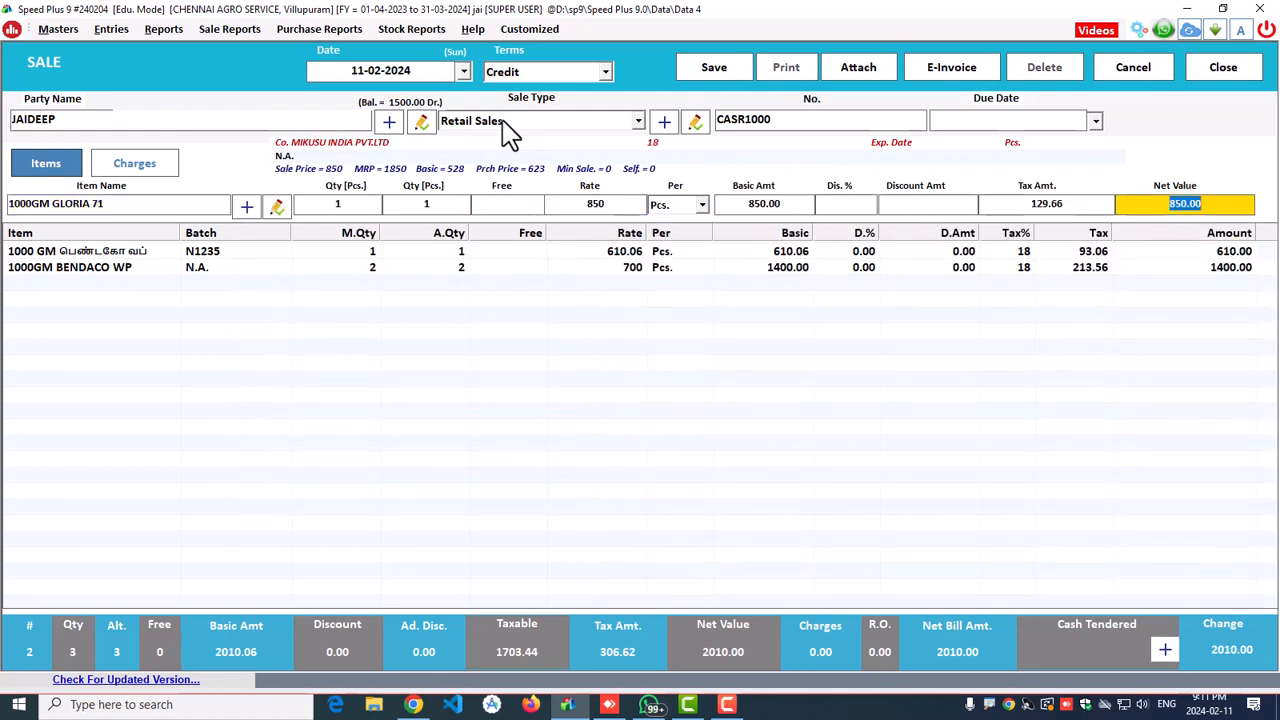
key("Return")
Step: Save the 2860.00 sale bill without printing and close the sale form
key("Escape")
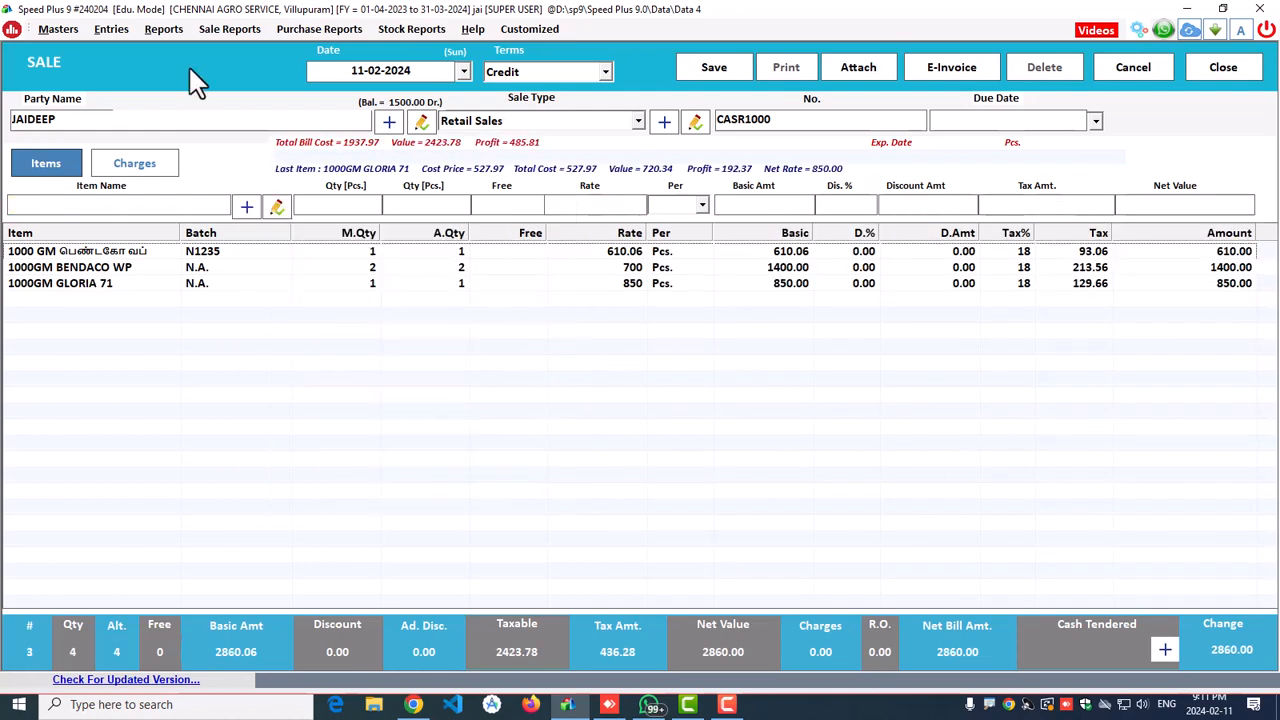
left_click(710, 70)
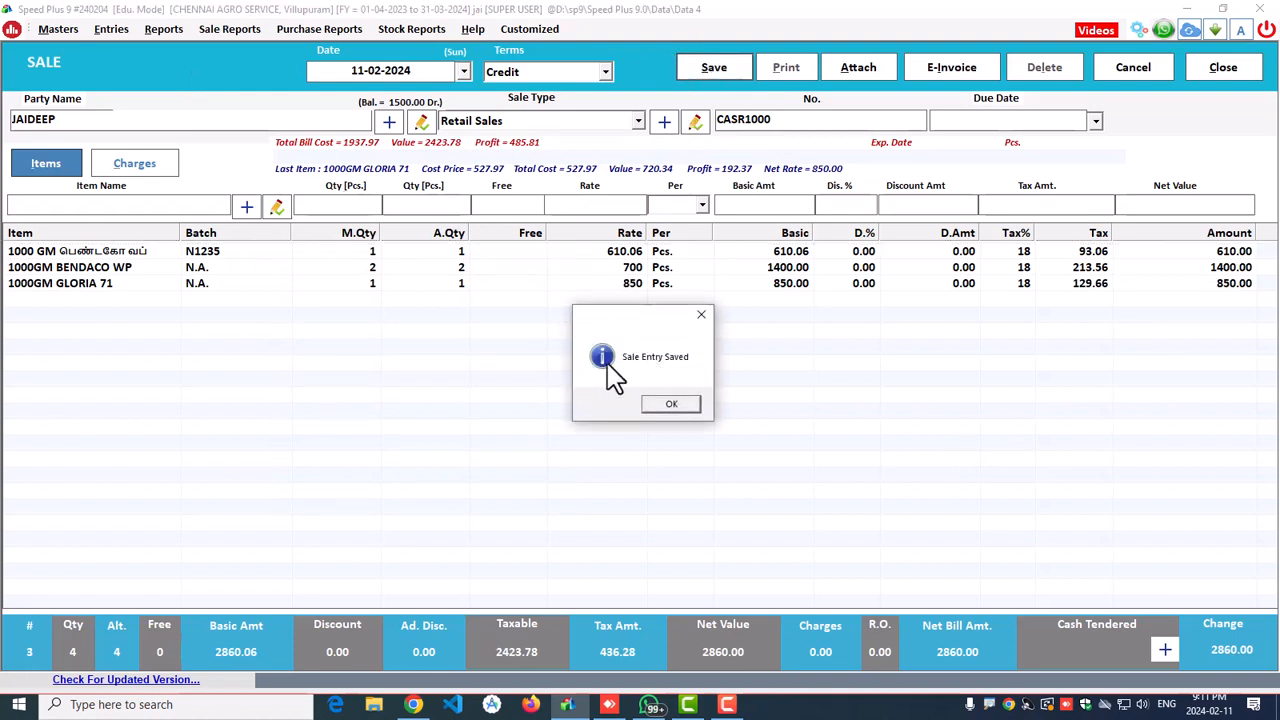
left_click(672, 400)
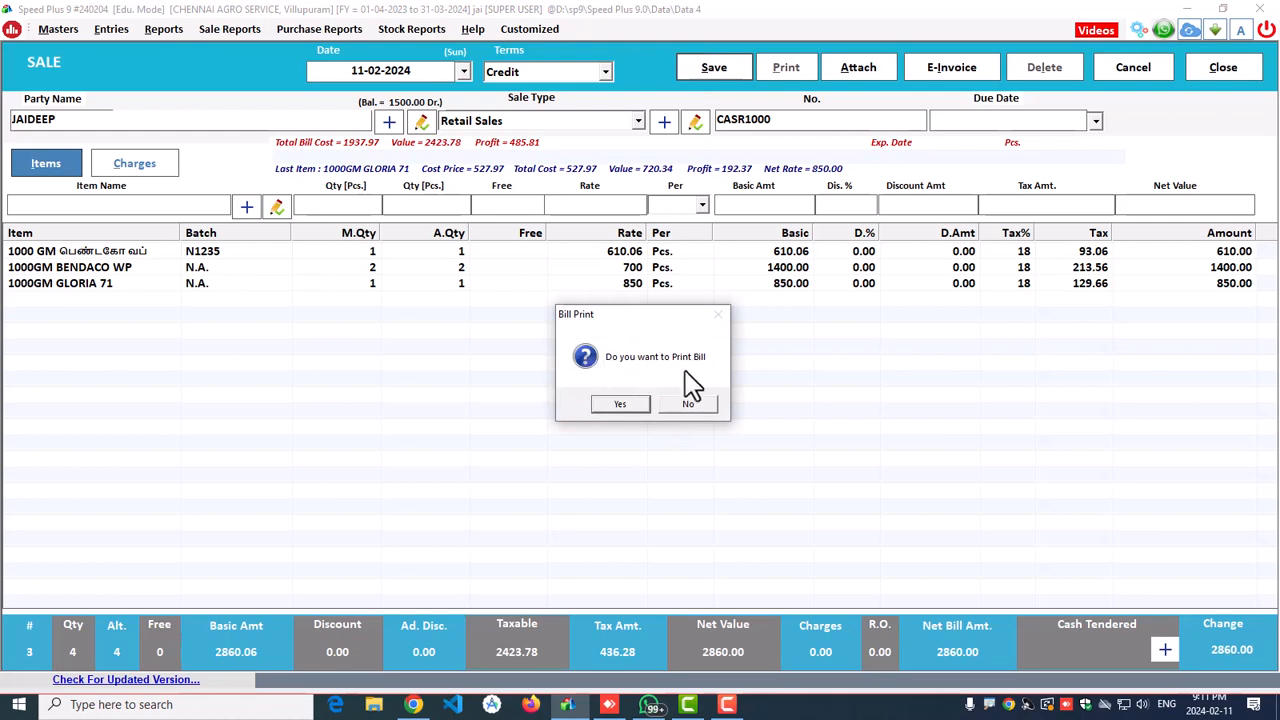
left_click(675, 410)
left_click(1225, 72)
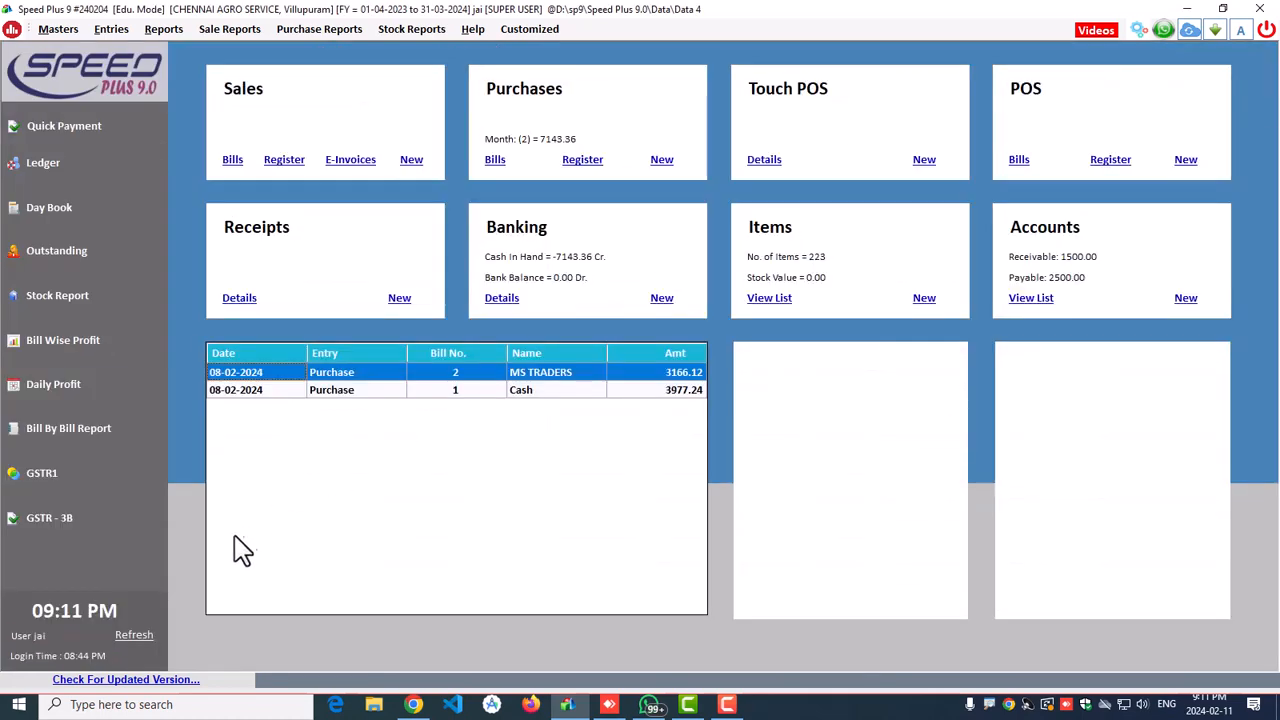
Step: Refresh the dashboard to show 5480.00 sales and 6980.00 receivables, then open the Entries menu
left_click(129, 635)
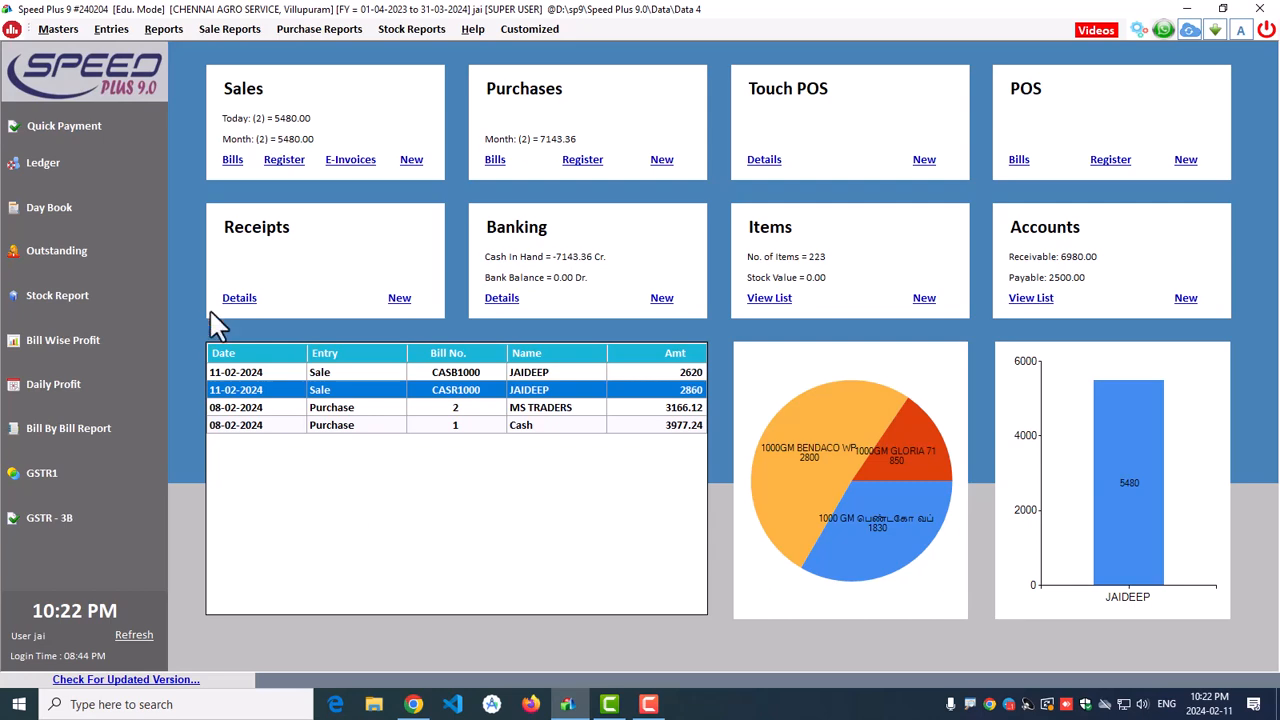
left_click(119, 27)
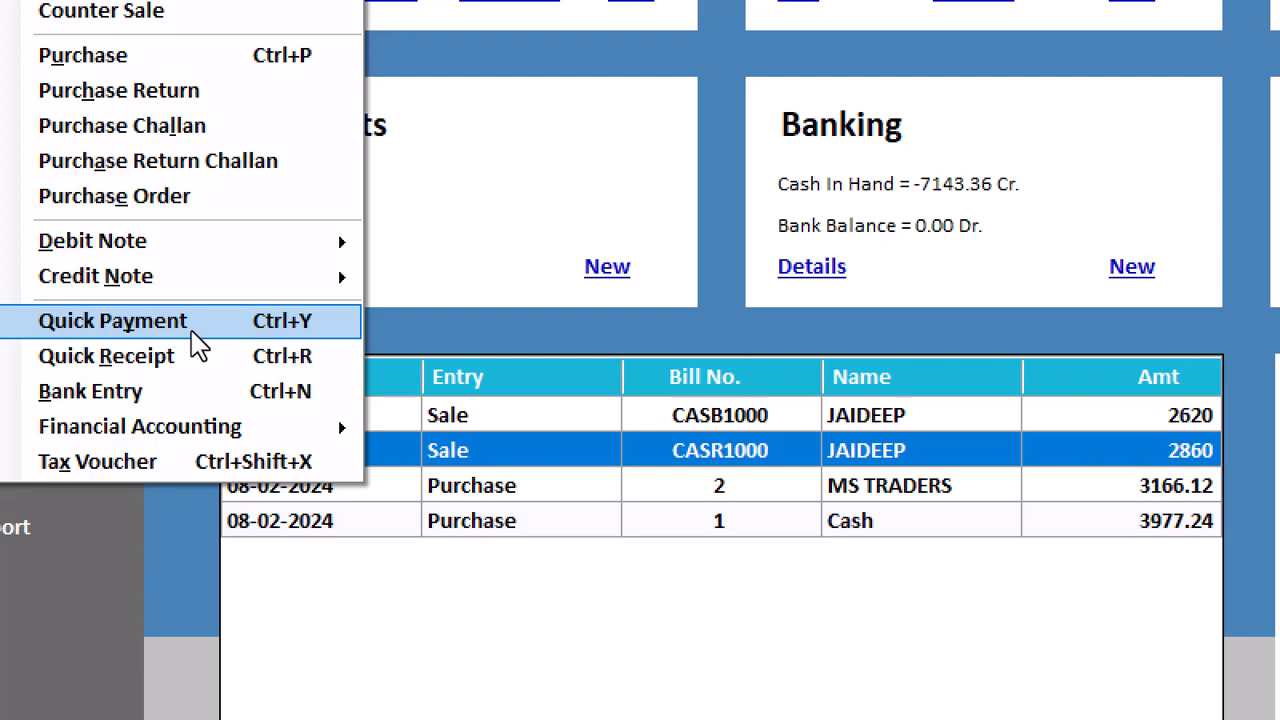
key("Escape")
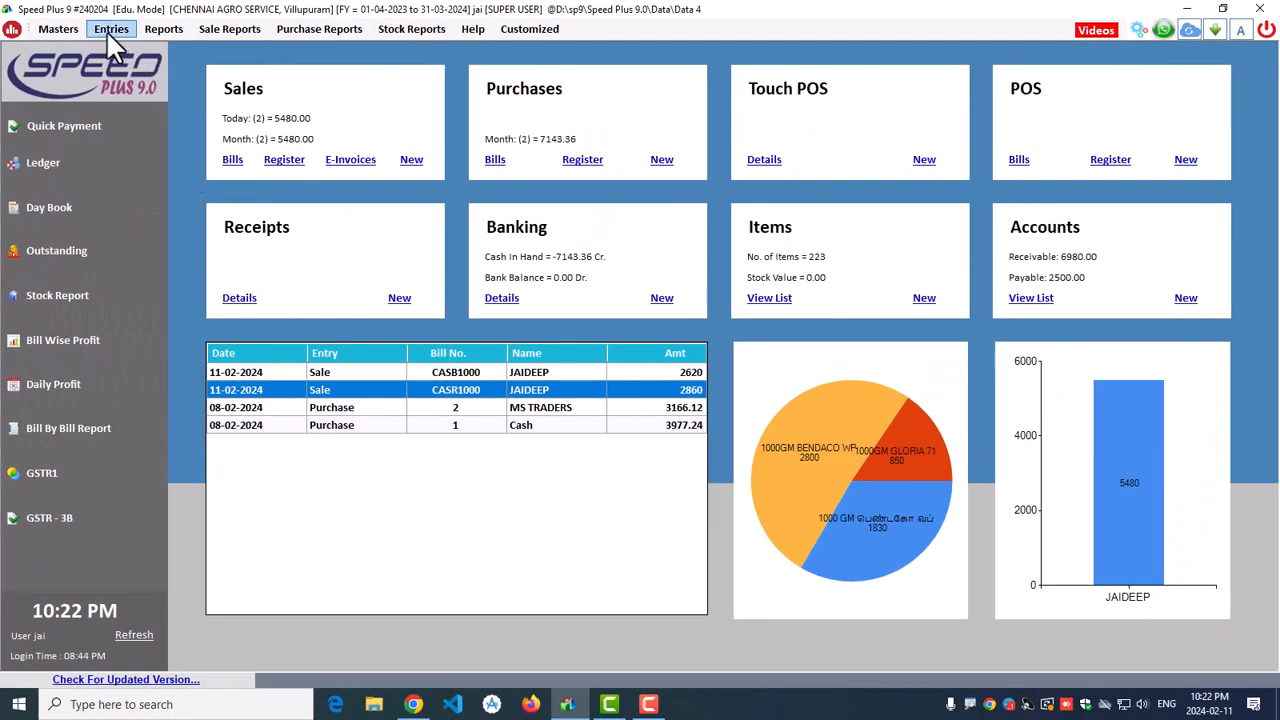
left_click(108, 33)
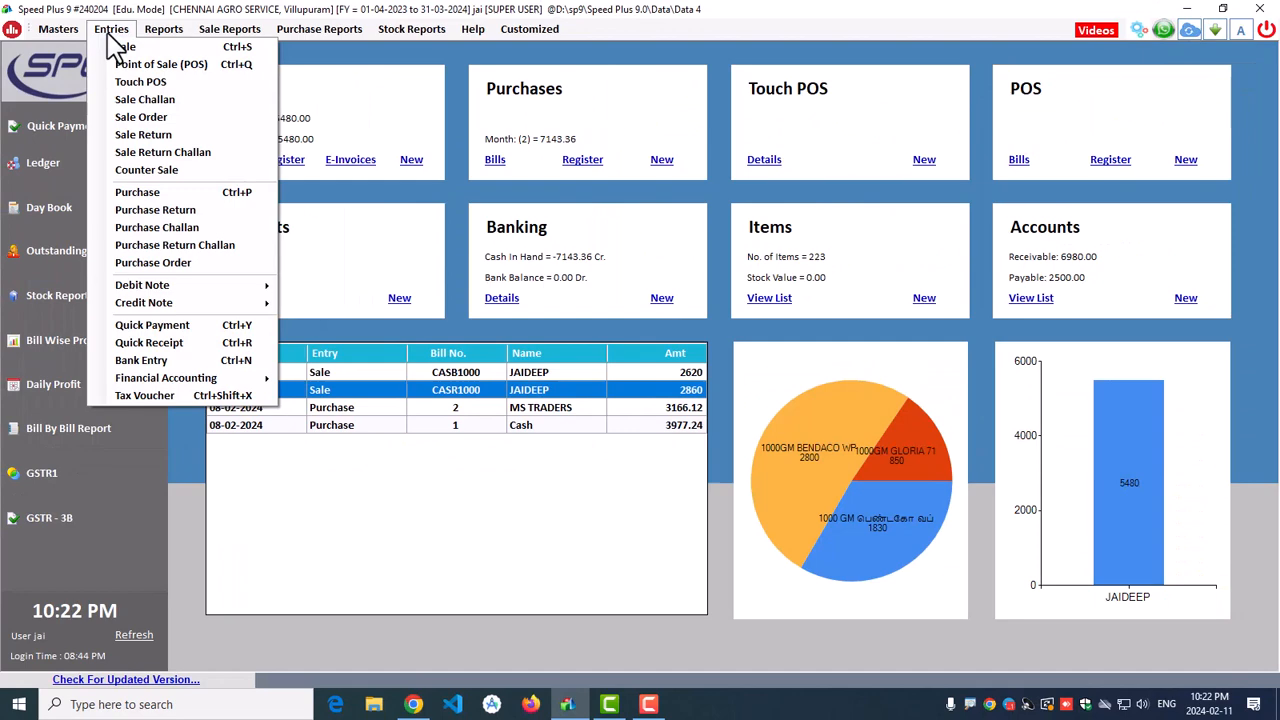
Step: Start a cash quick payment to MS TRADERS for 2000
left_click(155, 325)
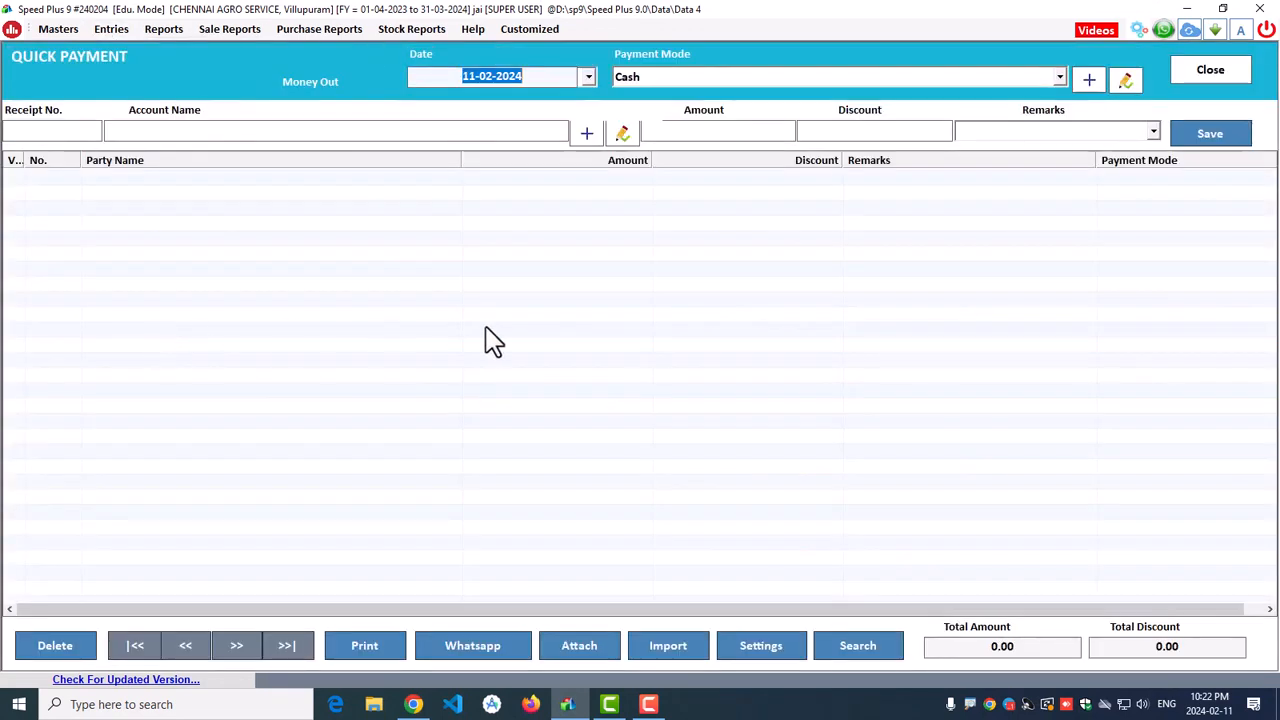
key("Return")
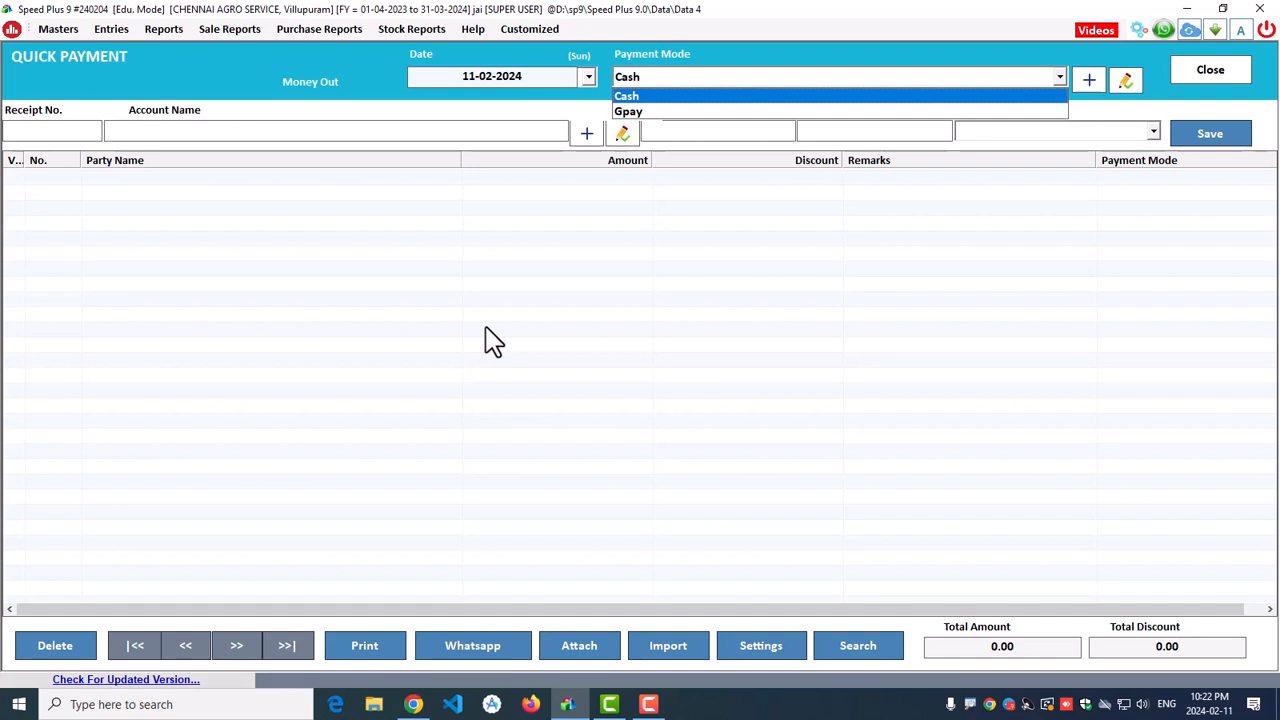
key("Return")
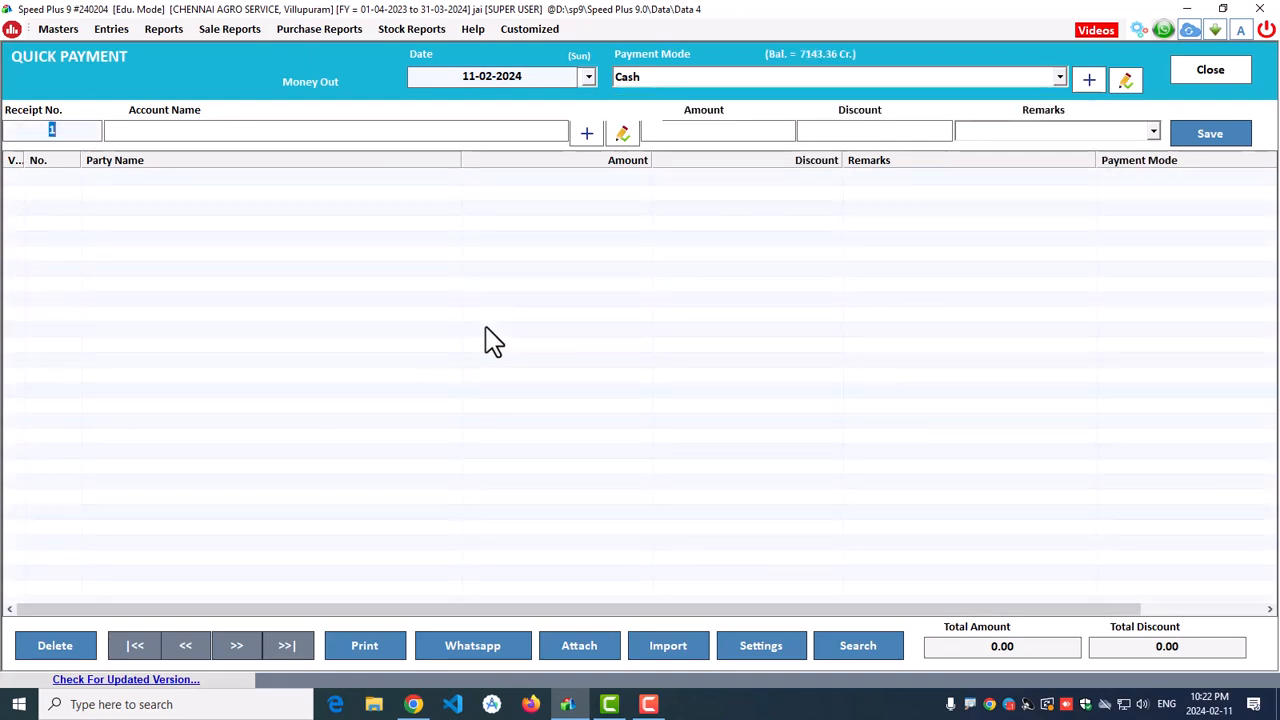
key("Return")
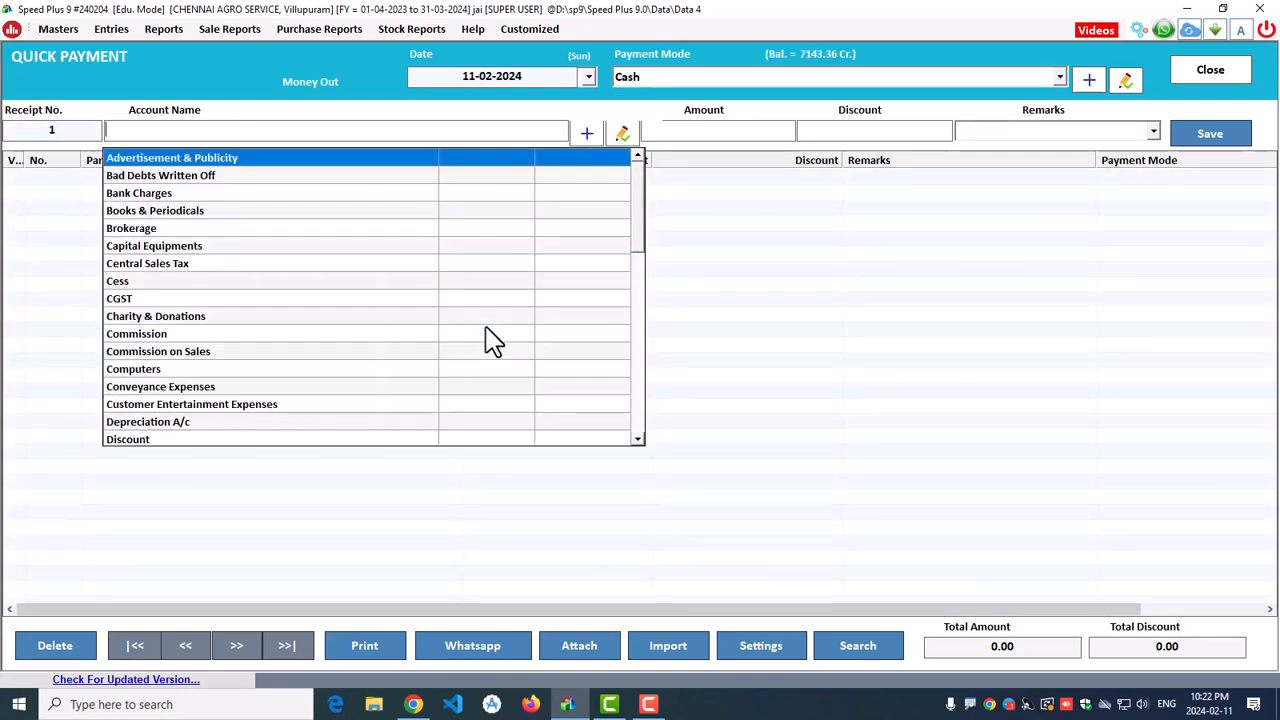
type("ms")
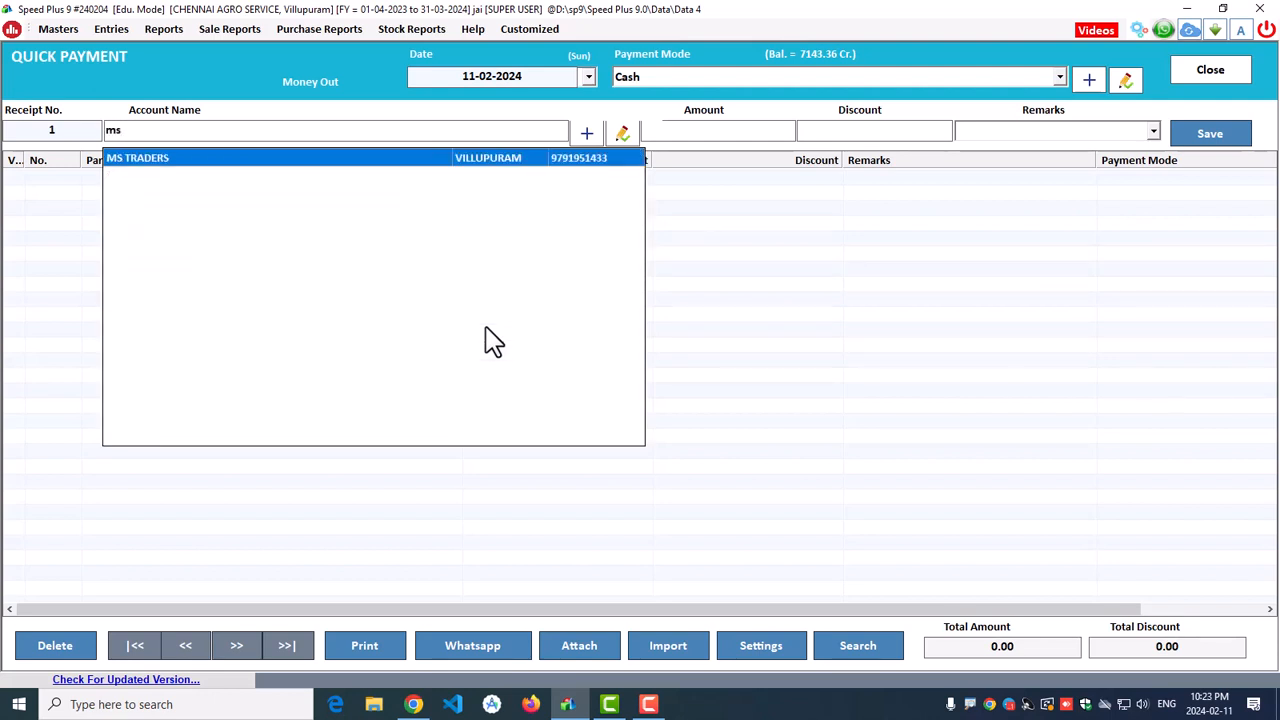
key("Return")
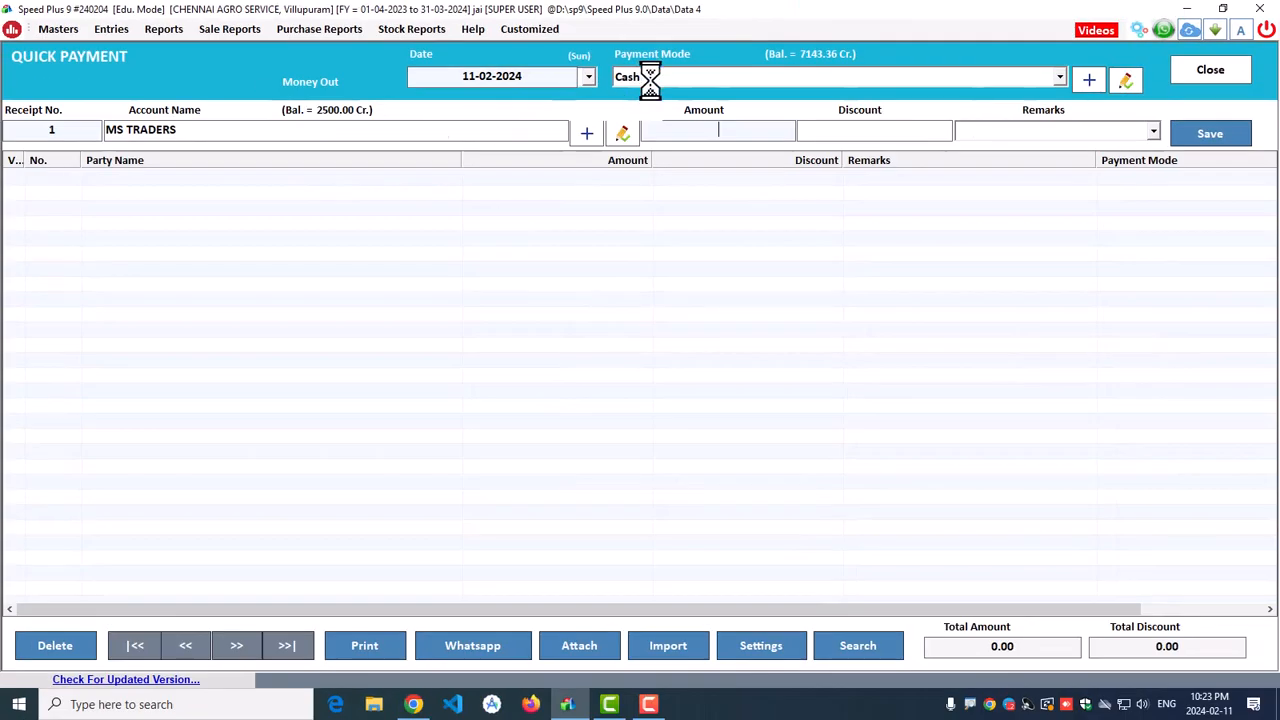
type("2000")
key("Return")
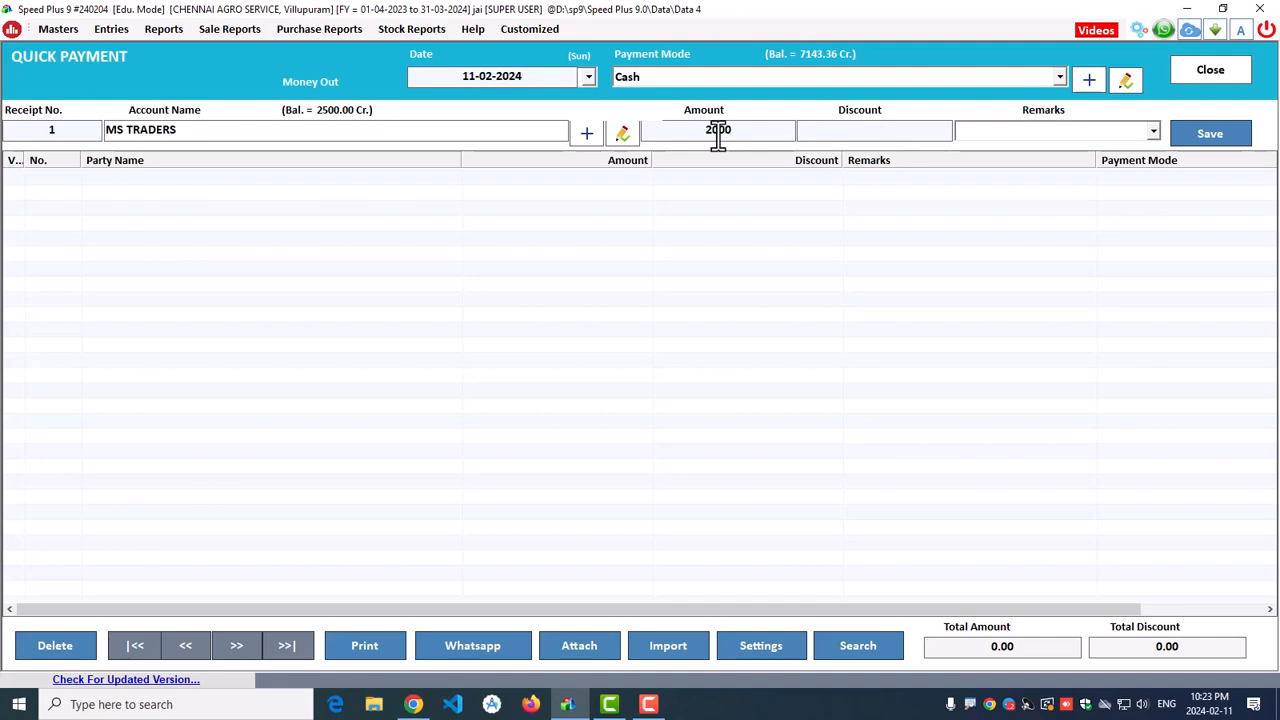
Step: Adjust the 2000 payment against the 2500.00 bill, leaving 500.00 due
key("Return")
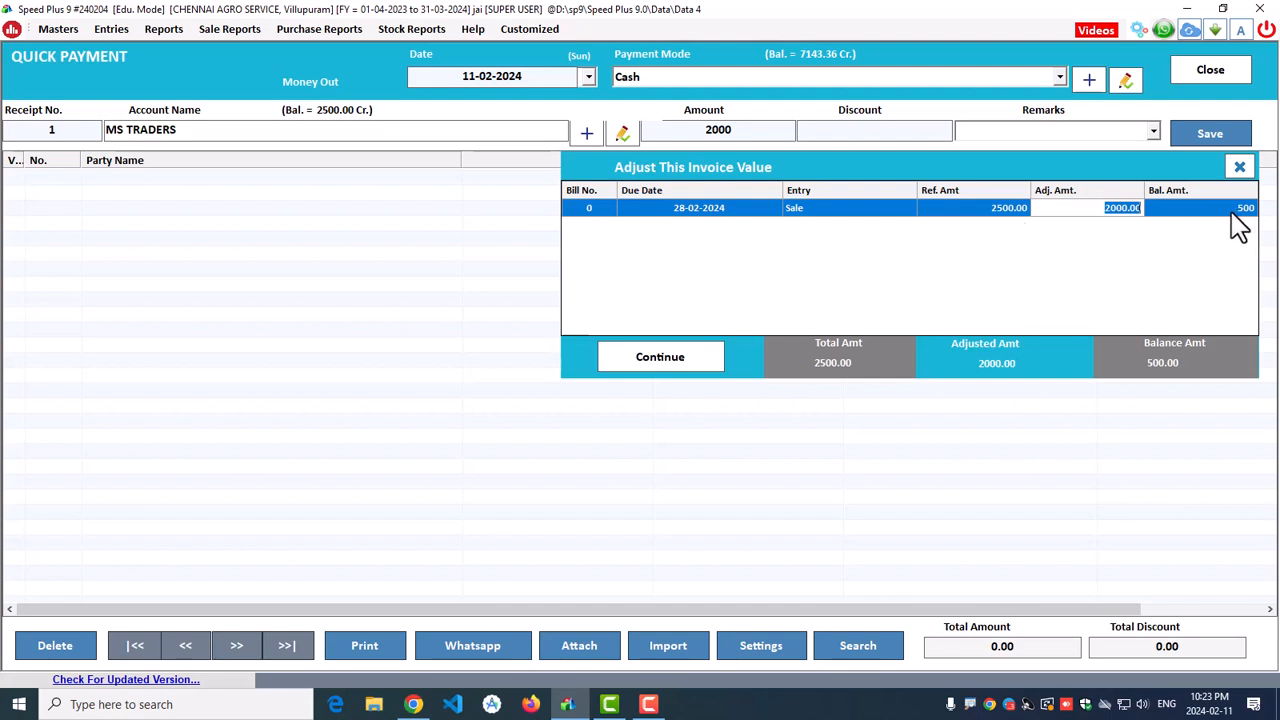
left_click(1103, 207)
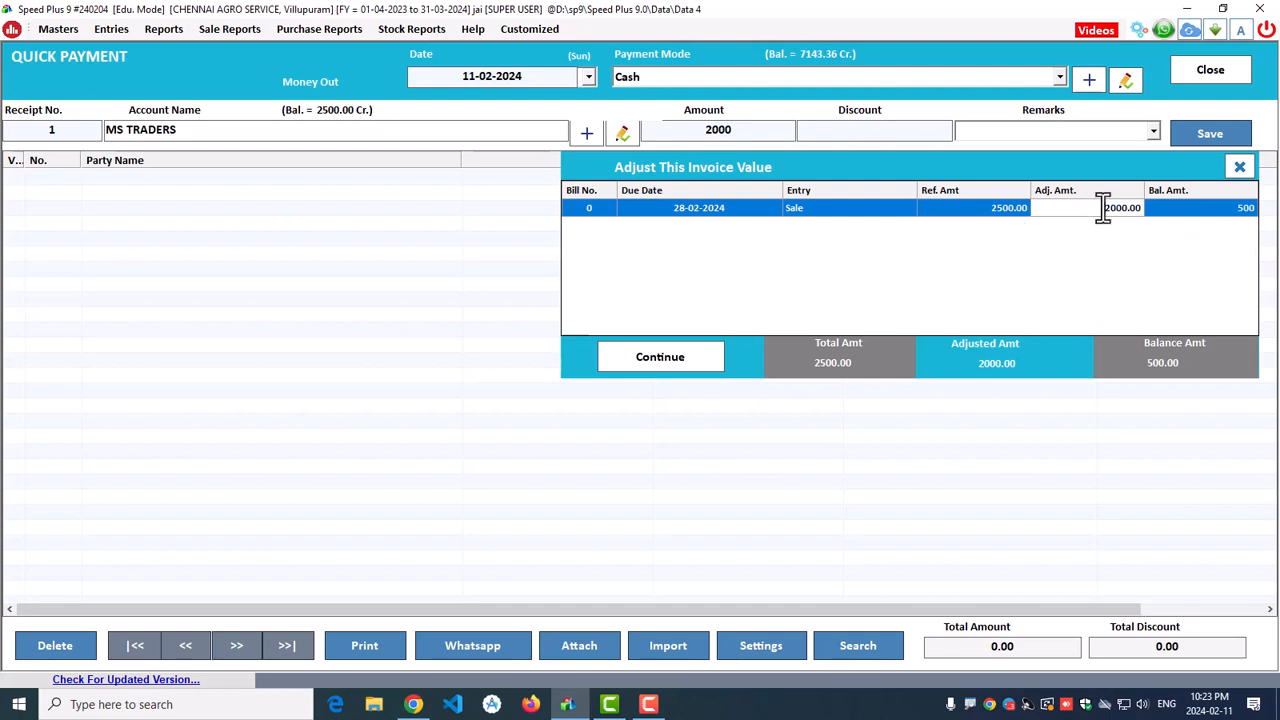
left_click_drag(1103, 207, 1142, 206)
key("Return")
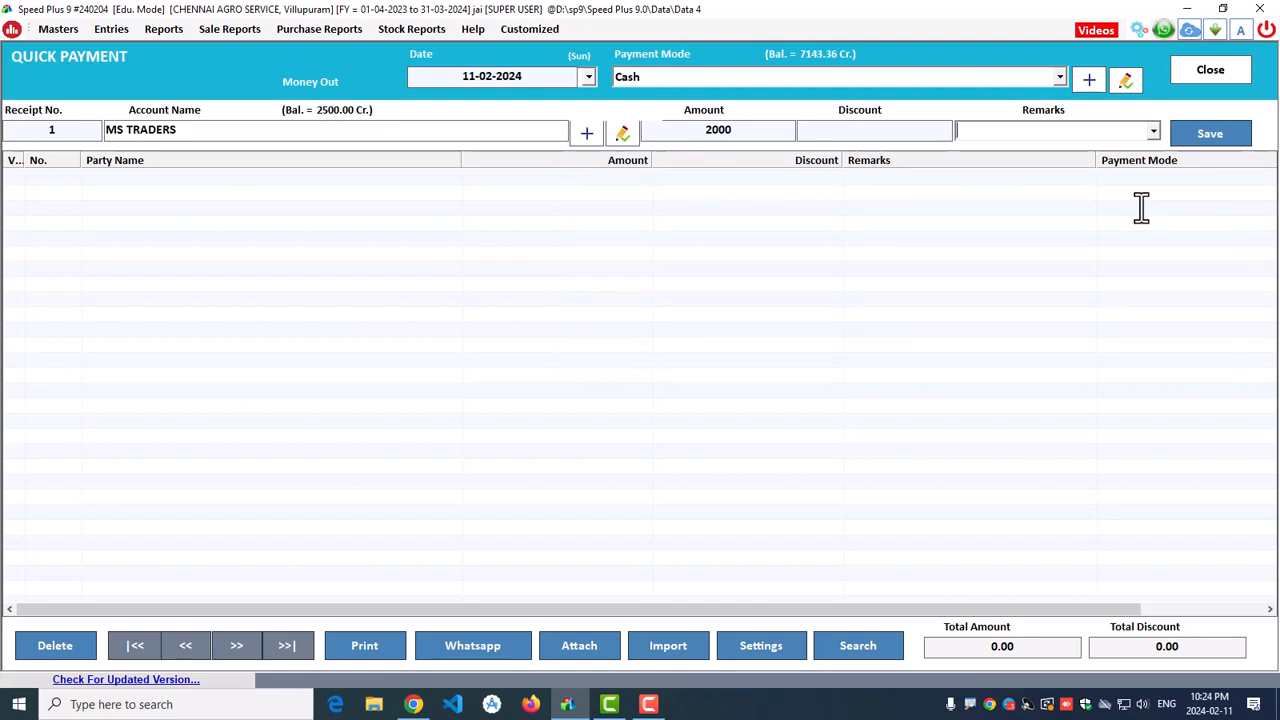
Step: Save the MS TRADERS payment, close the window and refresh the dashboard
key("Return")
key("Return")
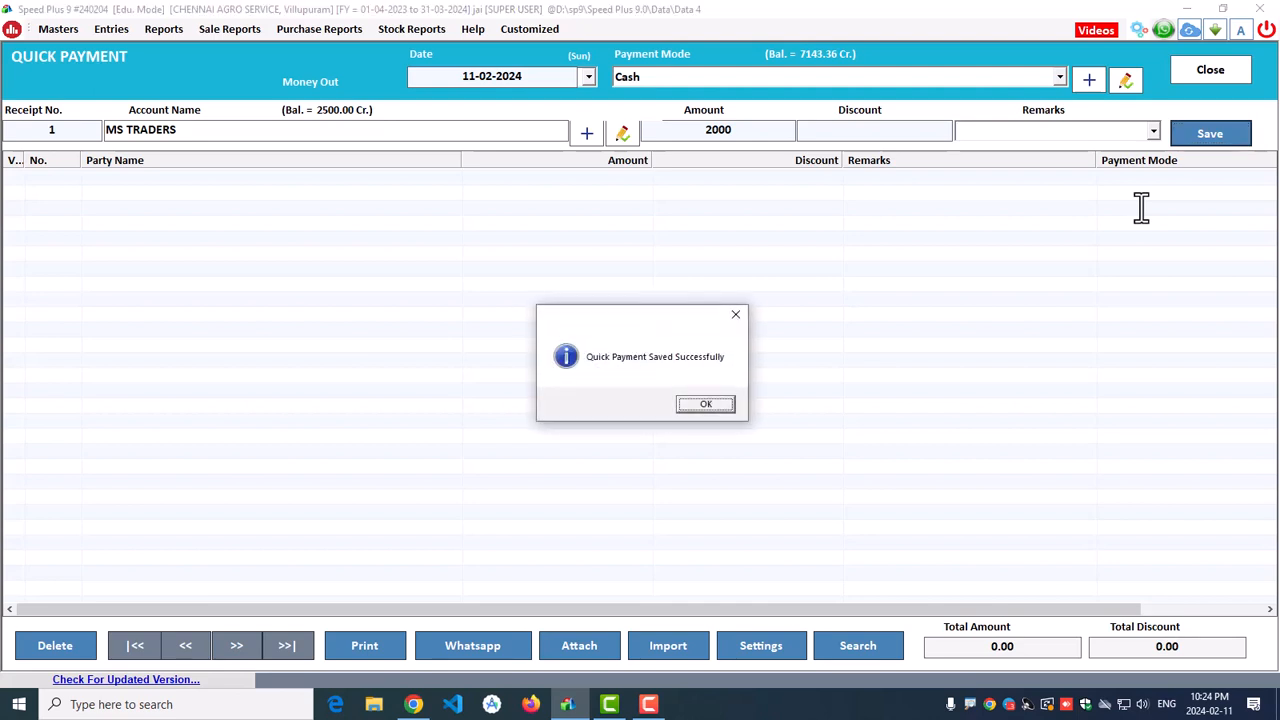
left_click(700, 405)
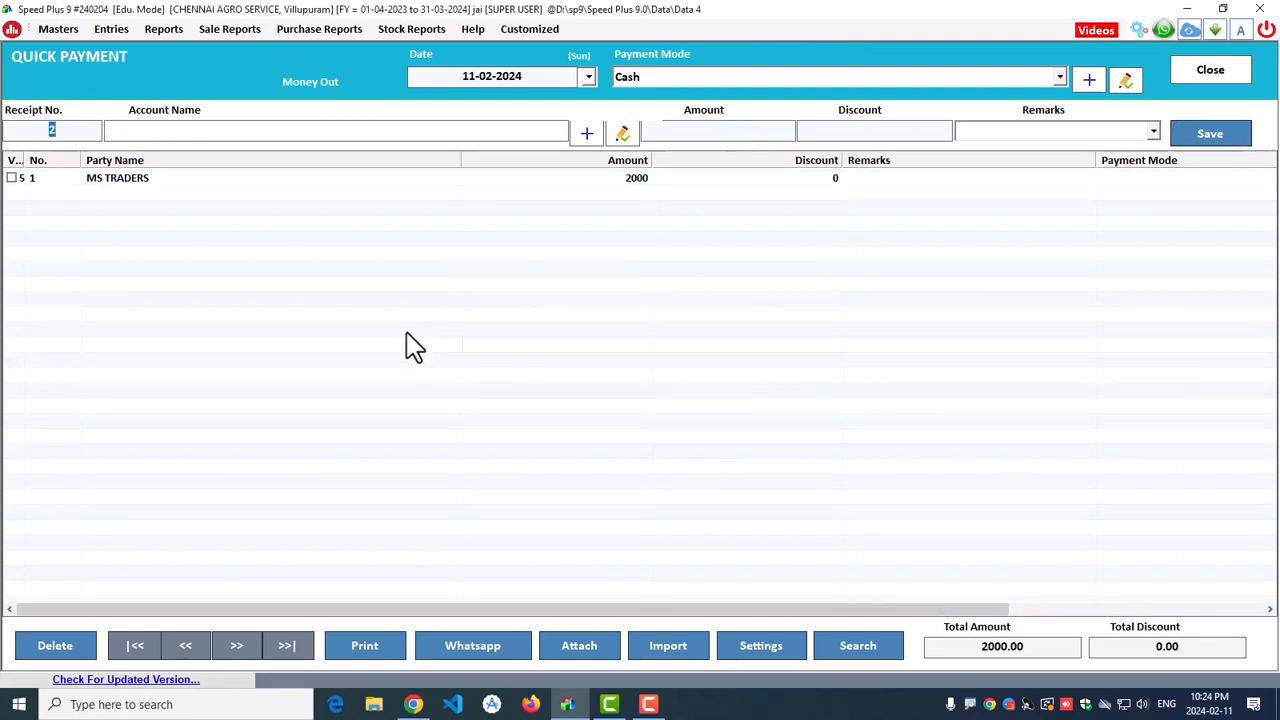
left_click(11, 177)
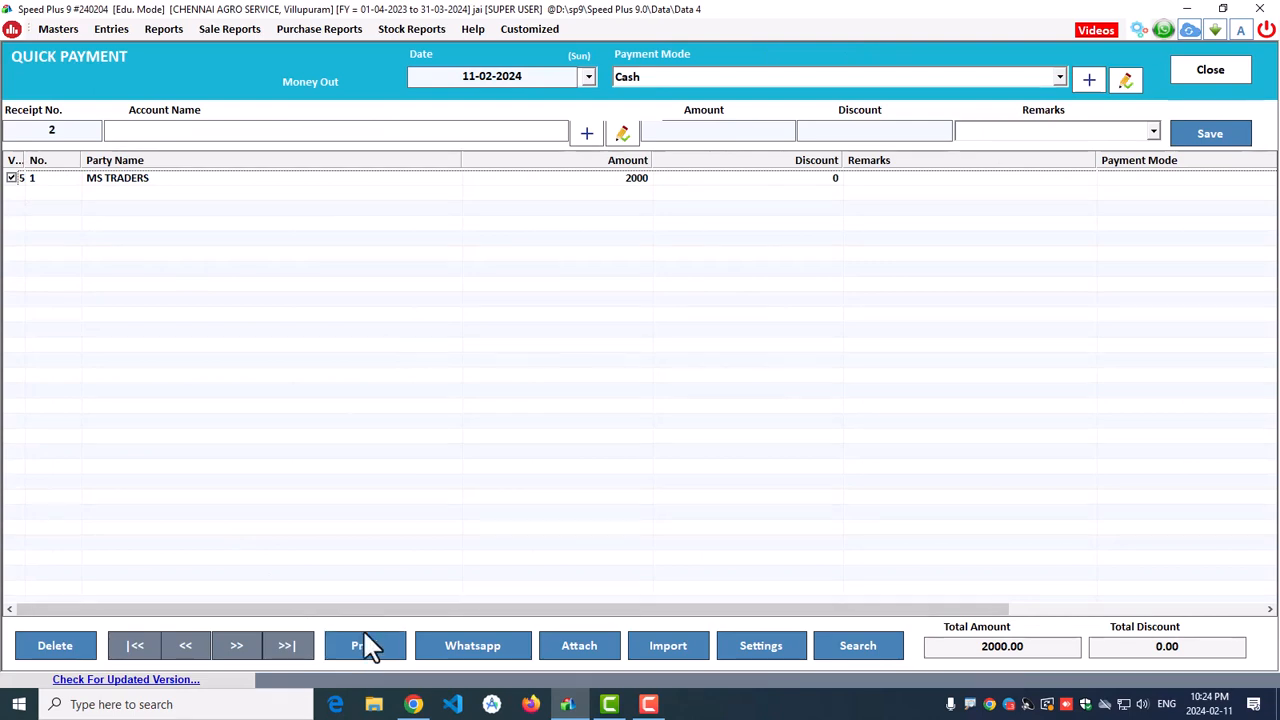
left_click(1224, 70)
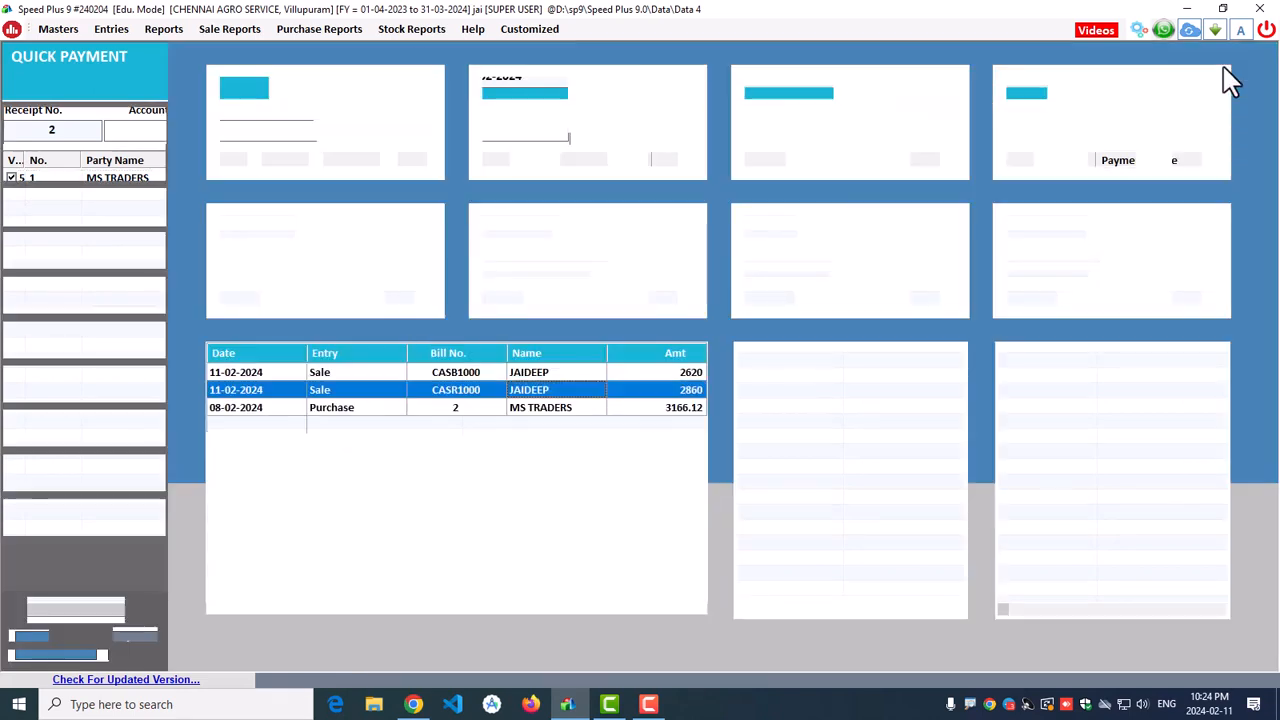
left_click(140, 637)
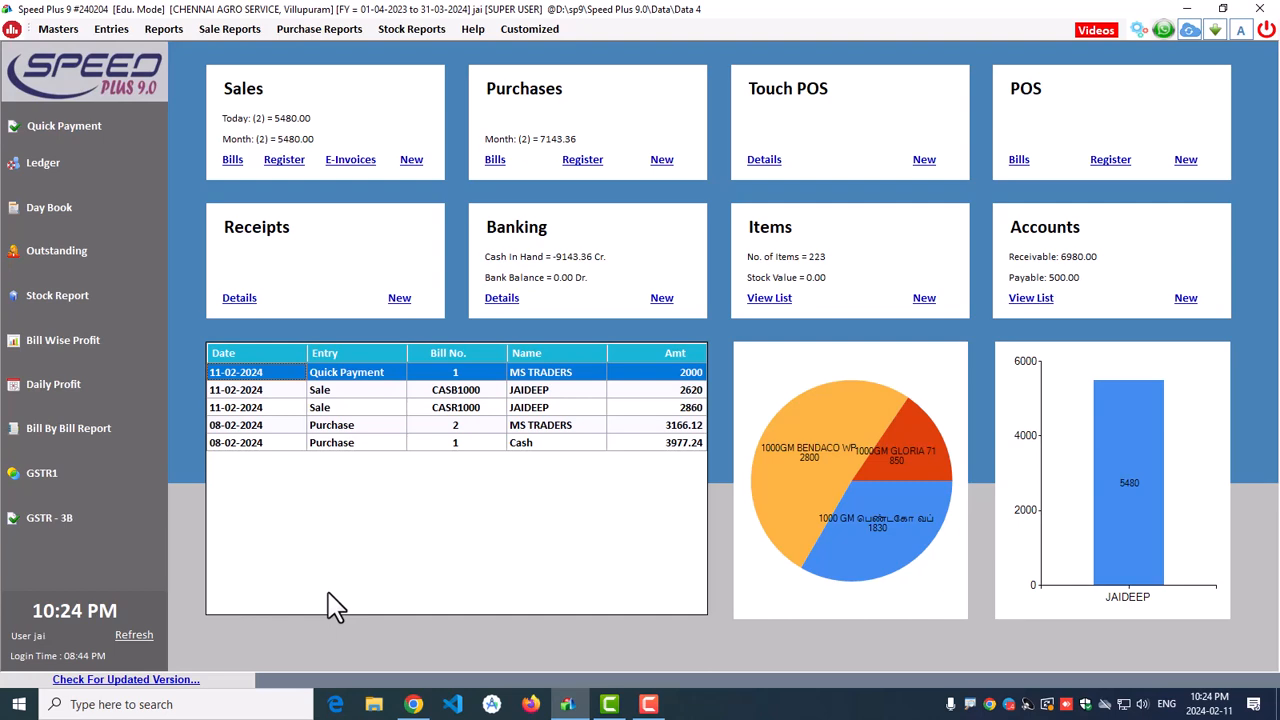
left_click(110, 35)
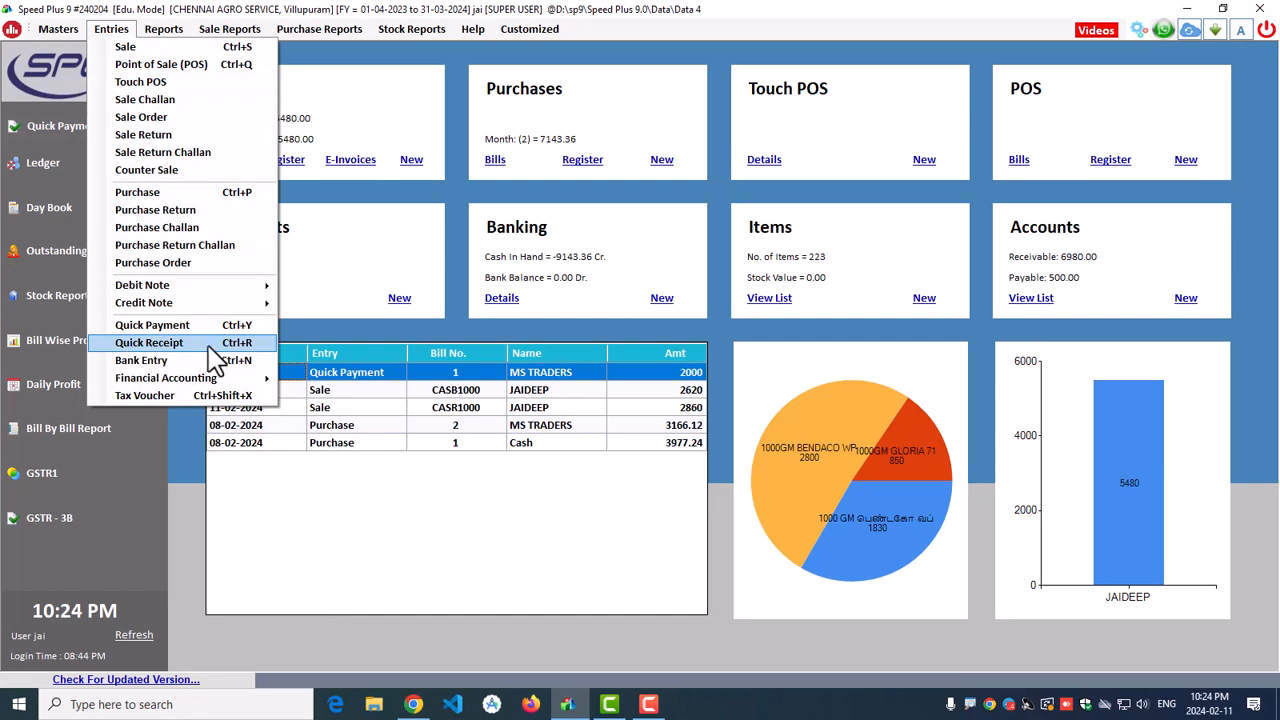
left_click(411, 243)
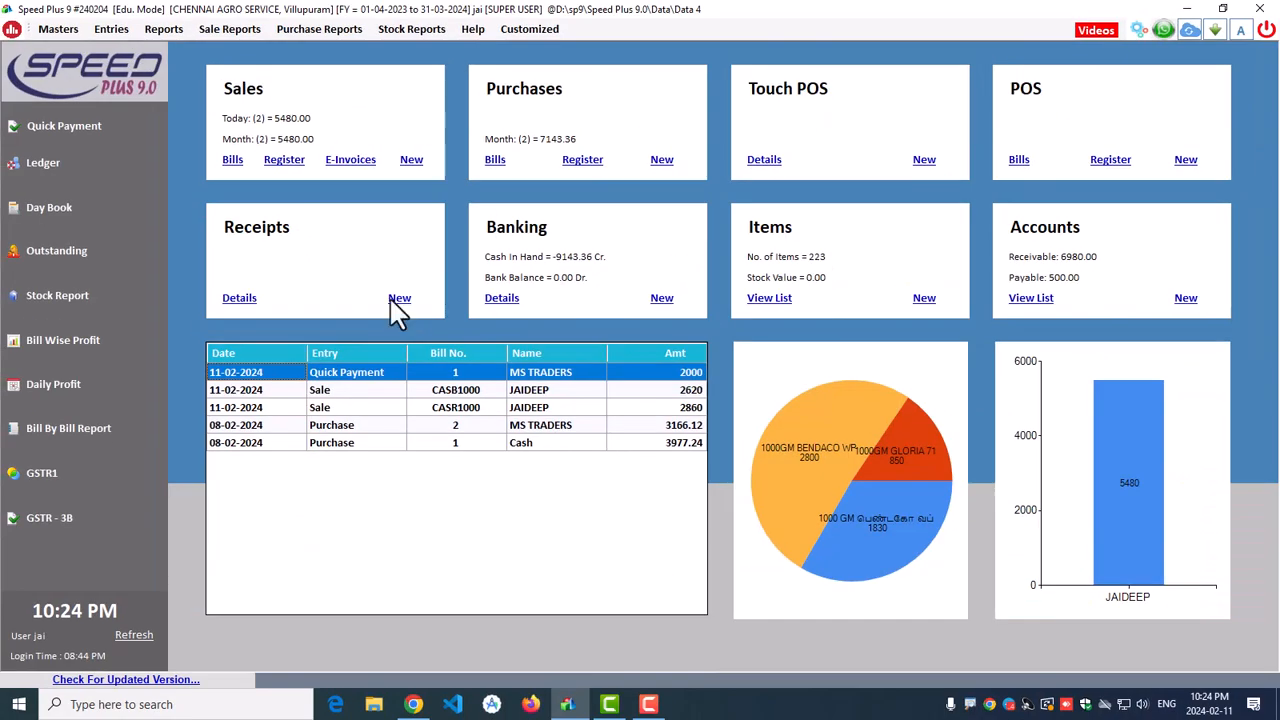
Step: Record and save a 5000 cash quick receipt from the customer, then close the receipt window
left_click(593, 361)
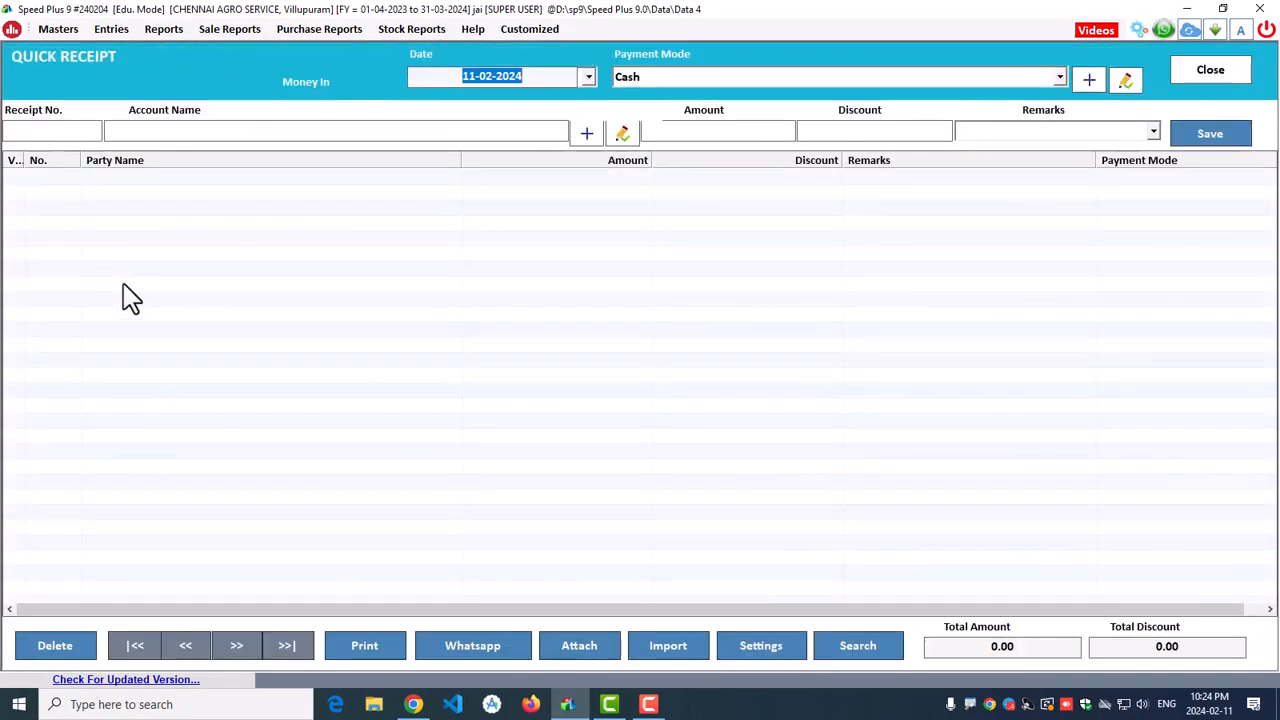
key("Return")
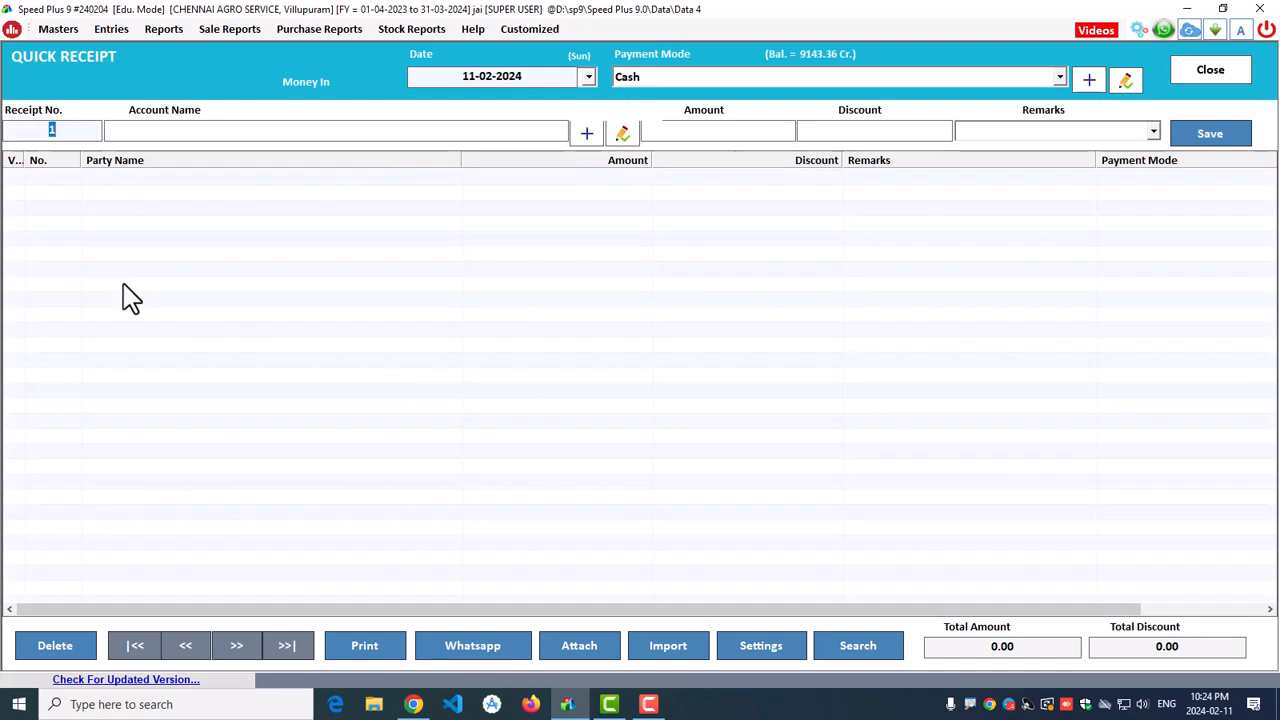
key("Return")
type("jai")
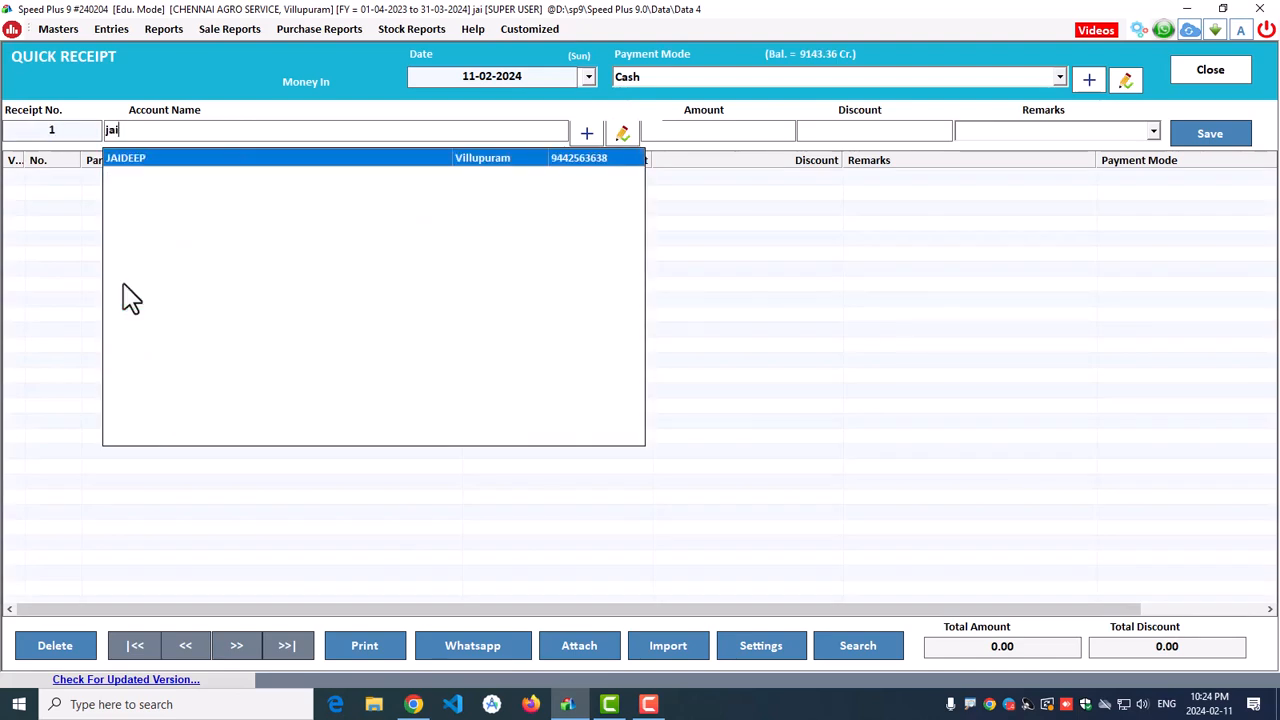
key("Return")
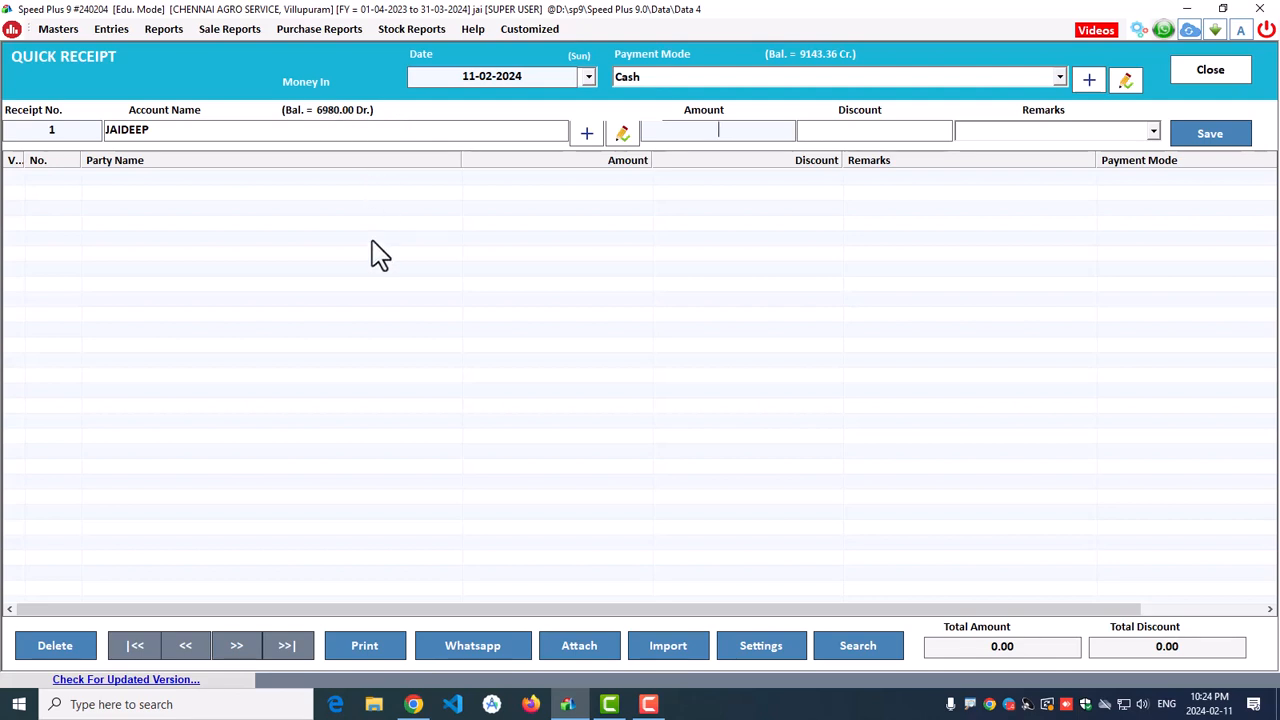
type("5000")
key("Return")
key("Tab")
key("Return")
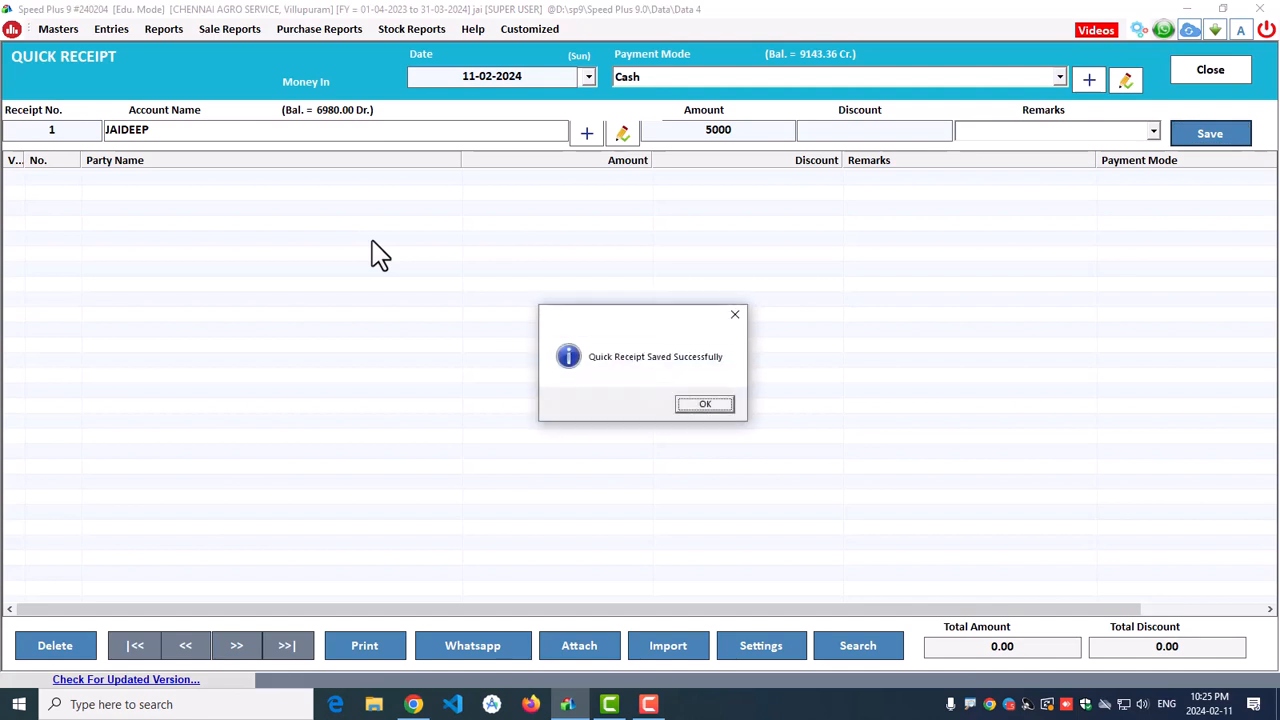
key("Return")
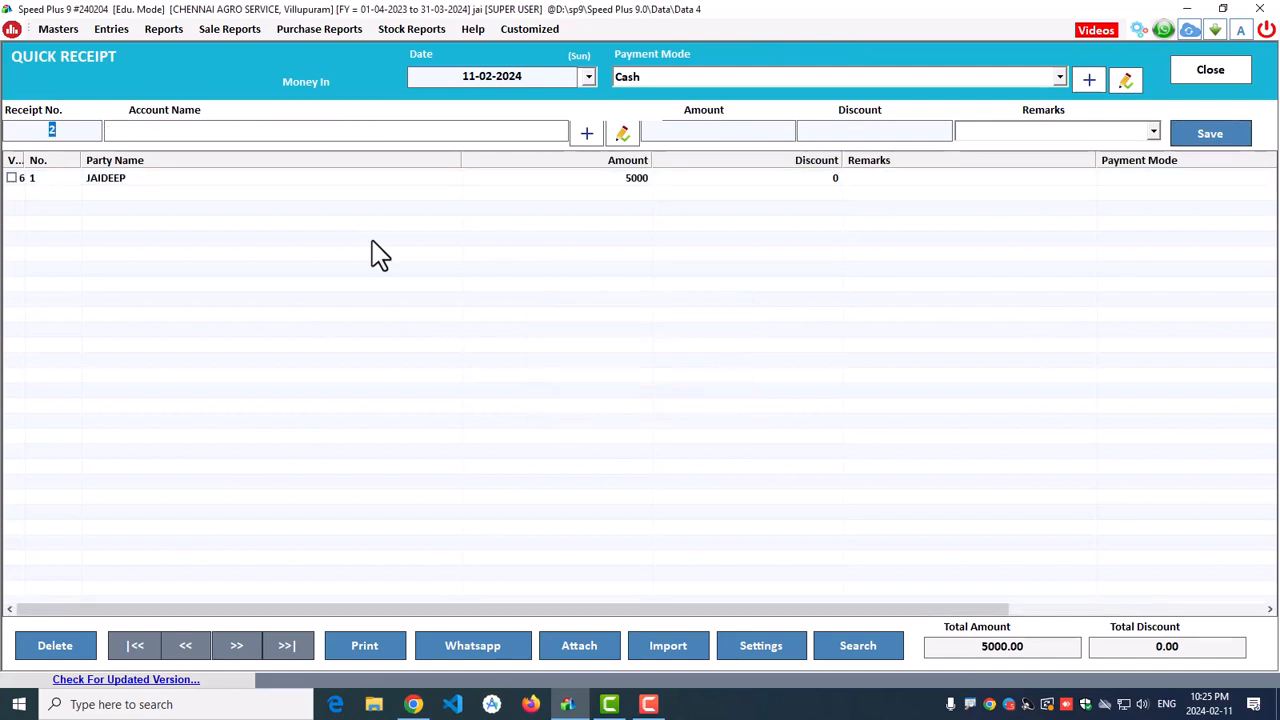
left_click_drag(26, 160, 62, 161)
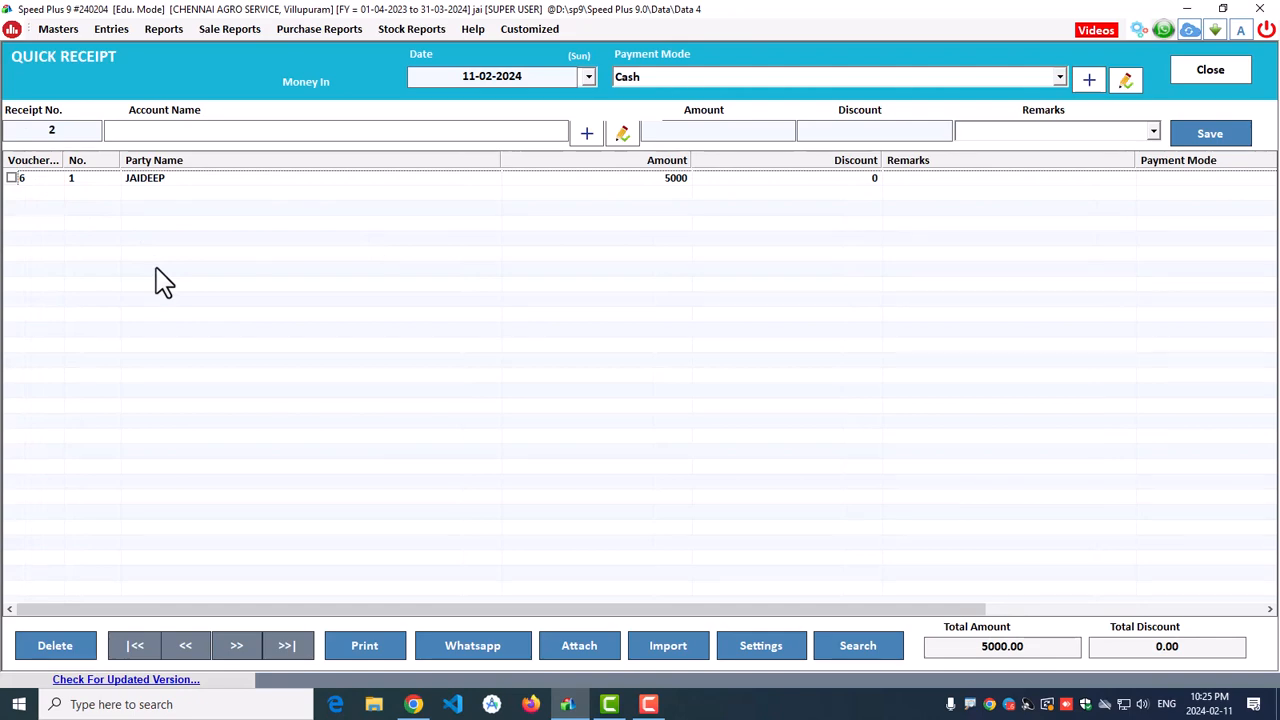
left_click(1210, 72)
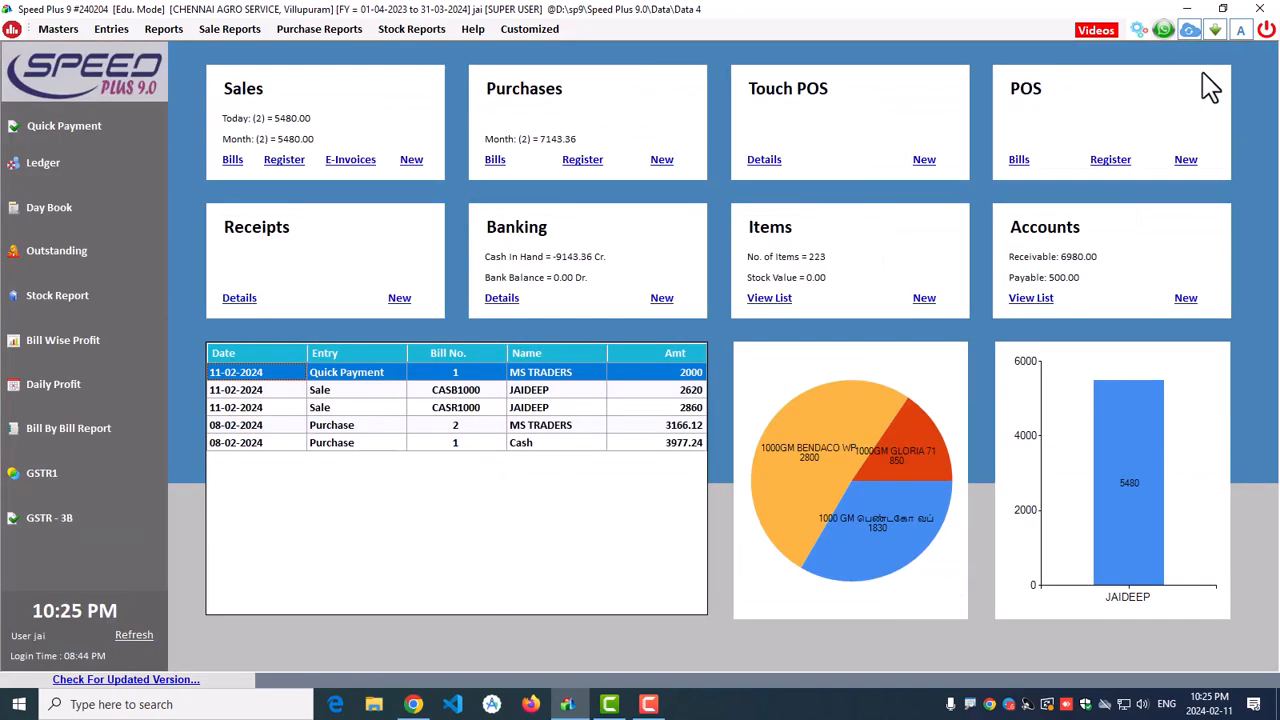
Step: Refresh the dashboard to show cash in hand at -9143.36 Cr
left_click(135, 634)
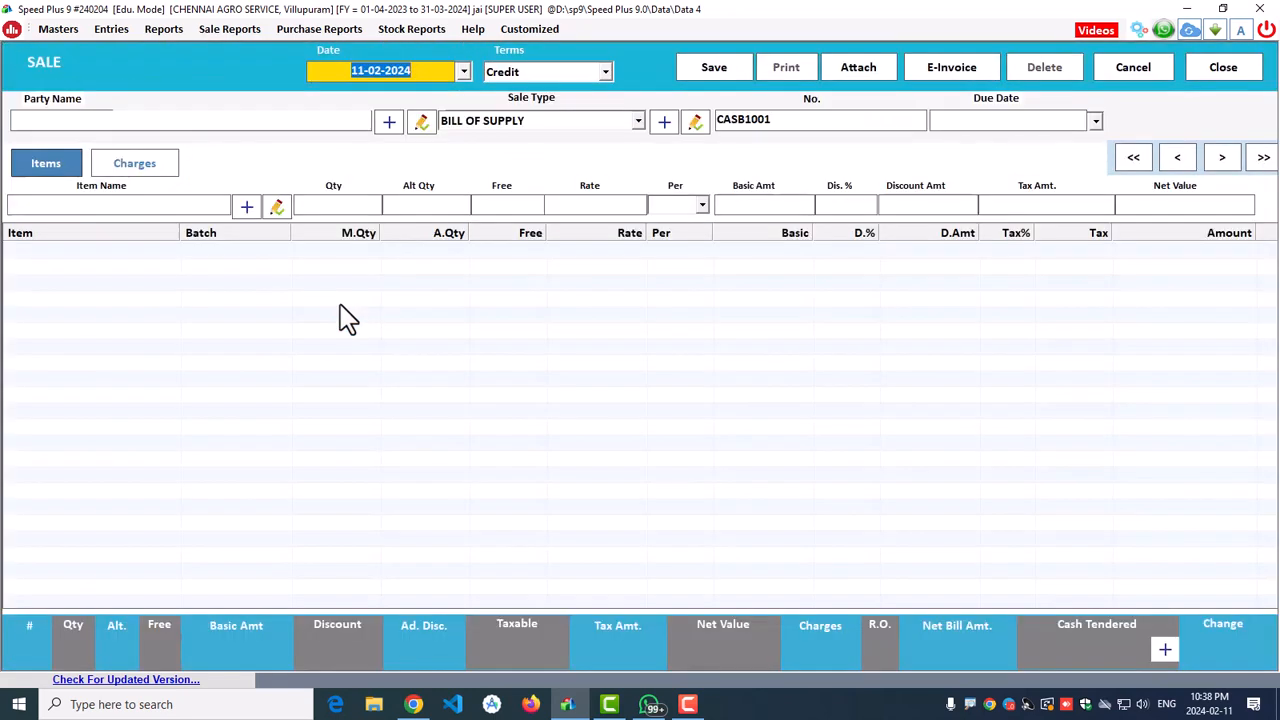
Step: Start a new customer account from the party field and turn on 'Keep Record of DL No.'s'
key("Return")
key("Return")
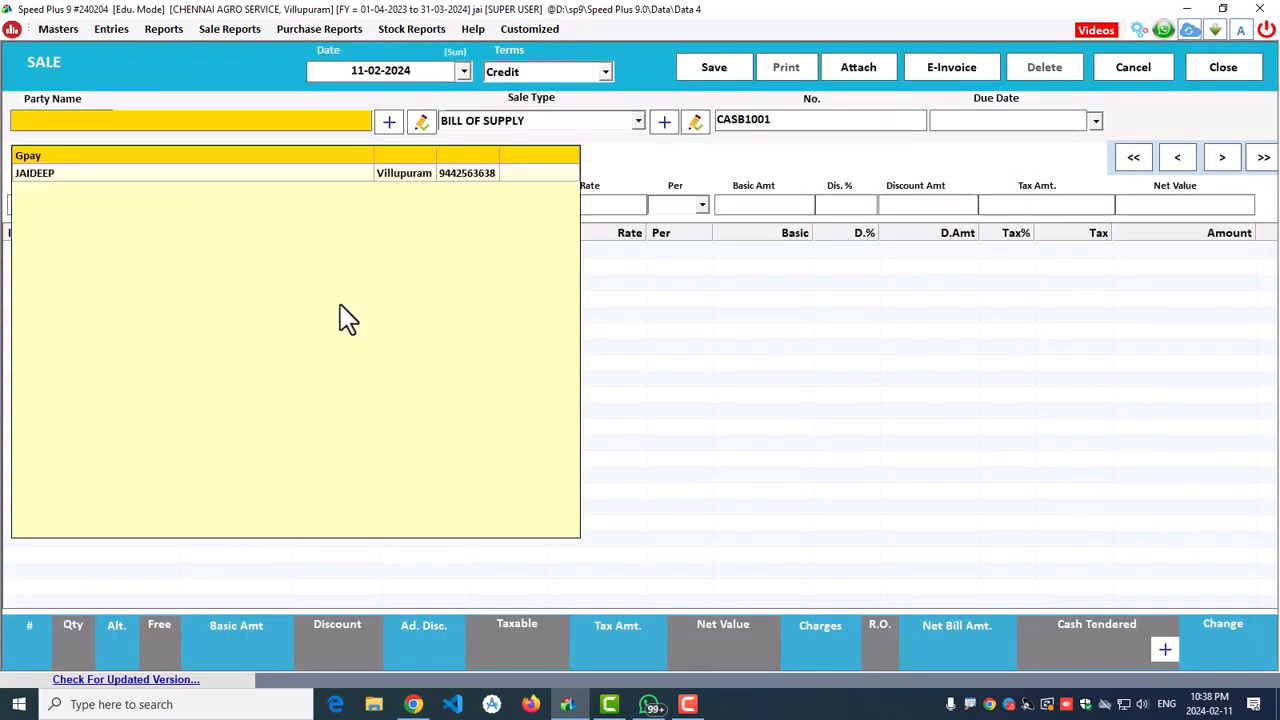
key("F2")
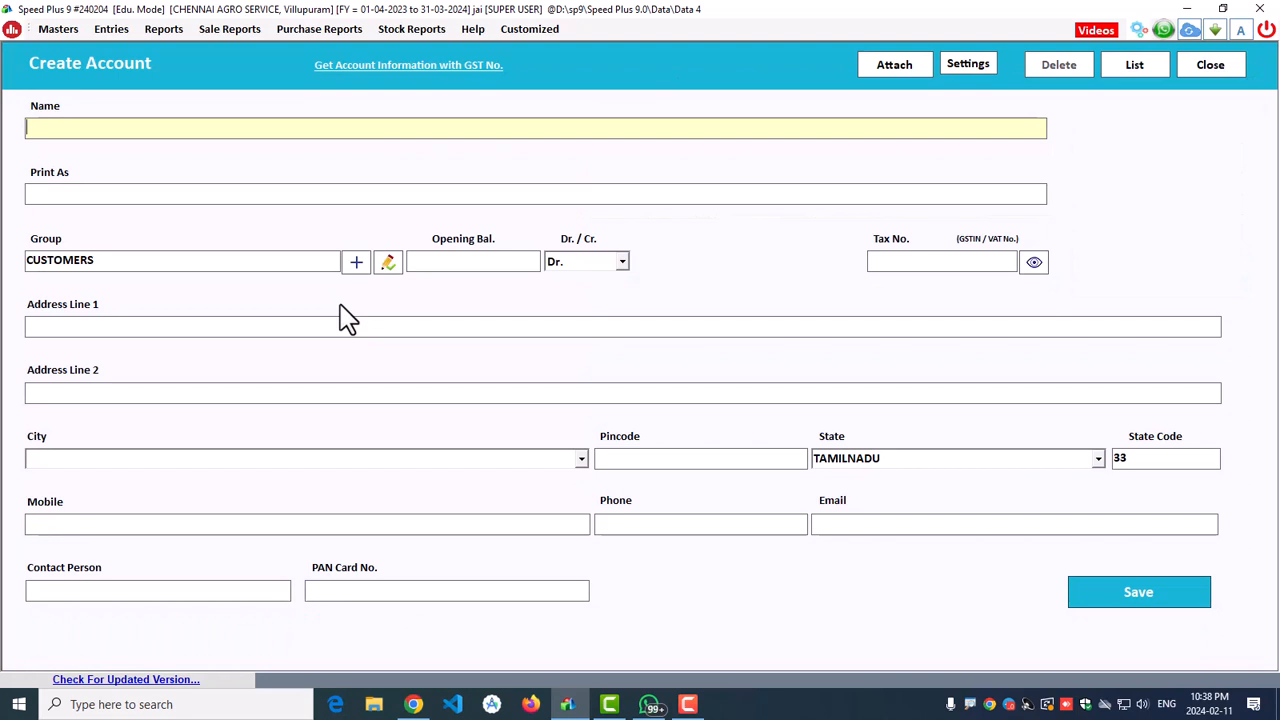
left_click(974, 68)
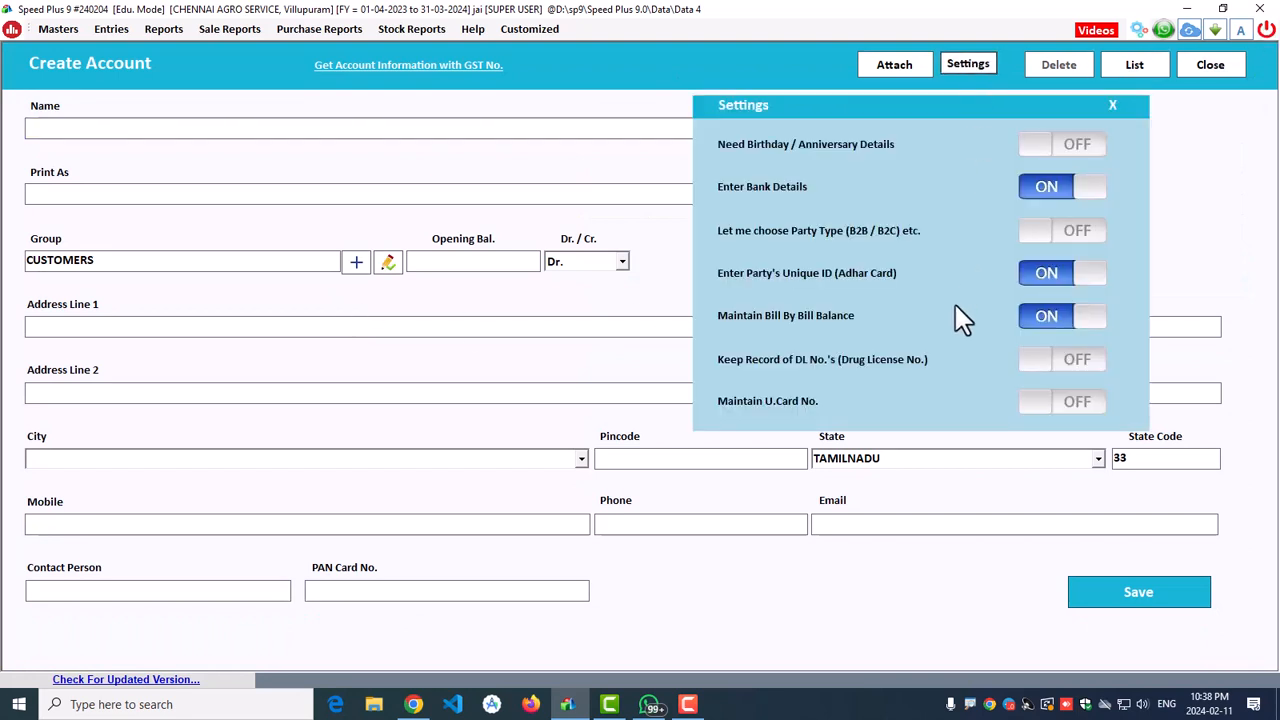
left_click(1057, 363)
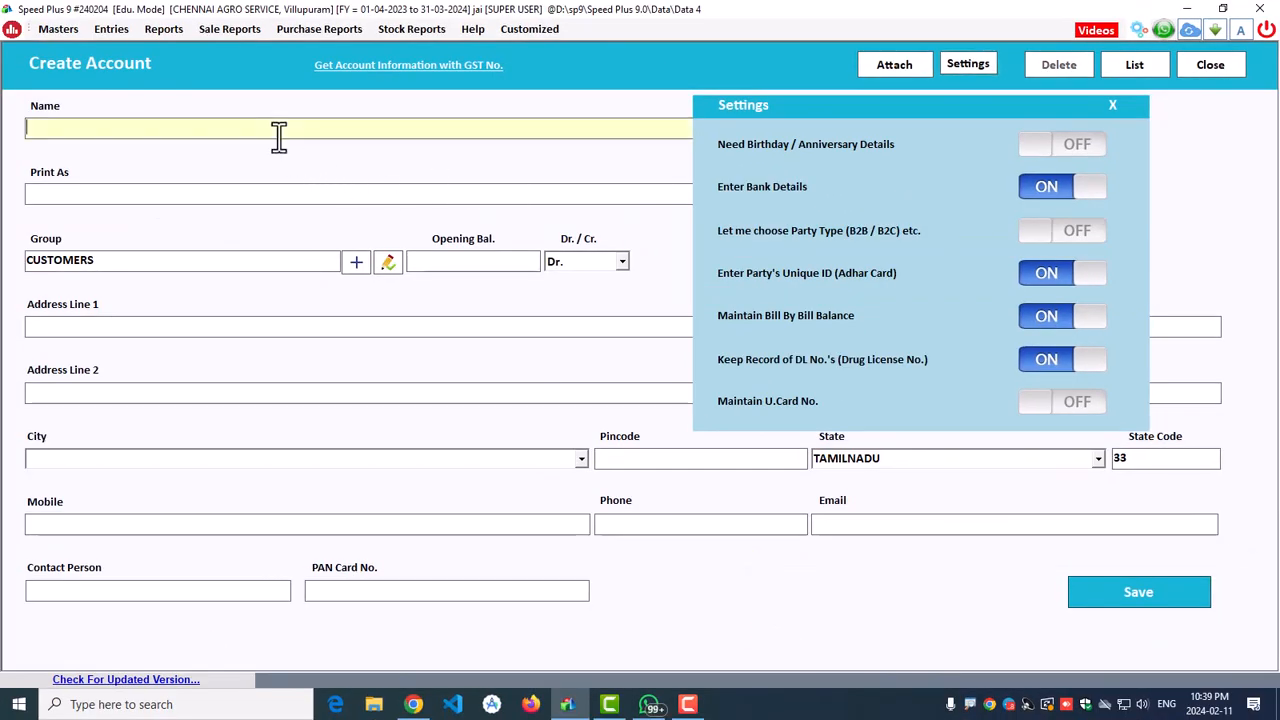
Step: Enter the new customer's name and a 100 opening balance
left_click(1113, 106)
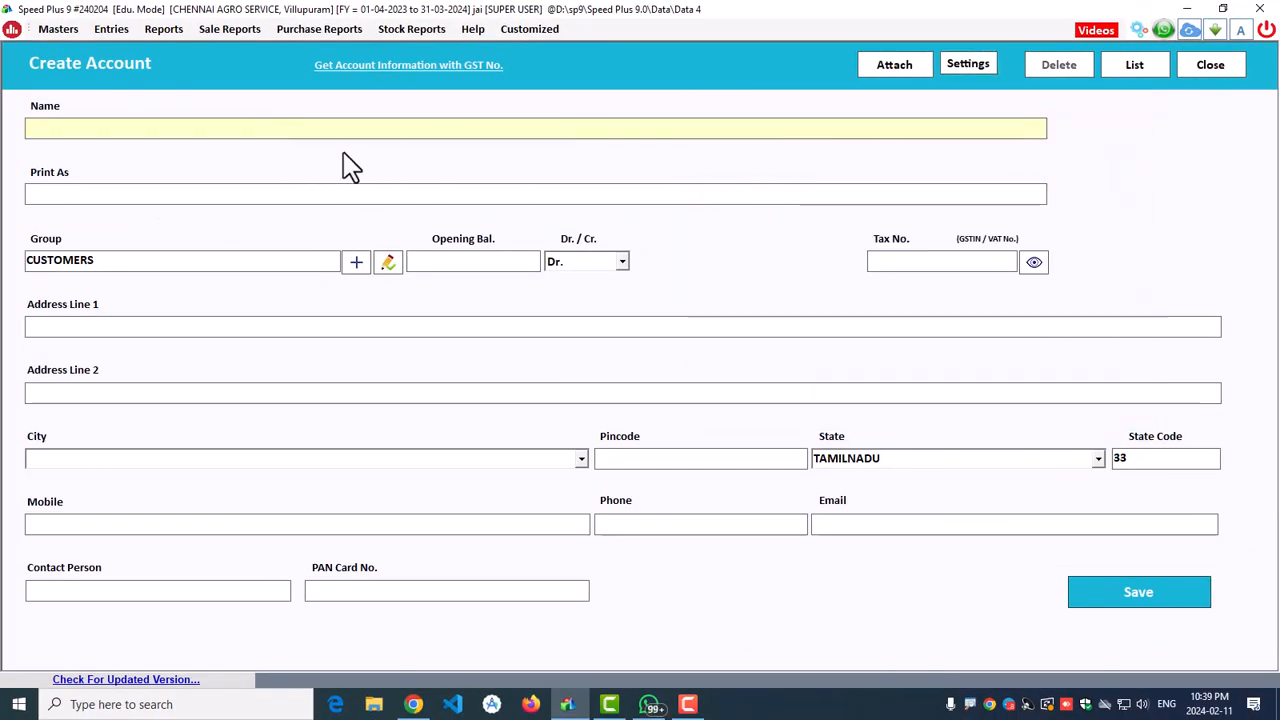
type("Raja Raja Cholan")
key("Return")
key("Return")
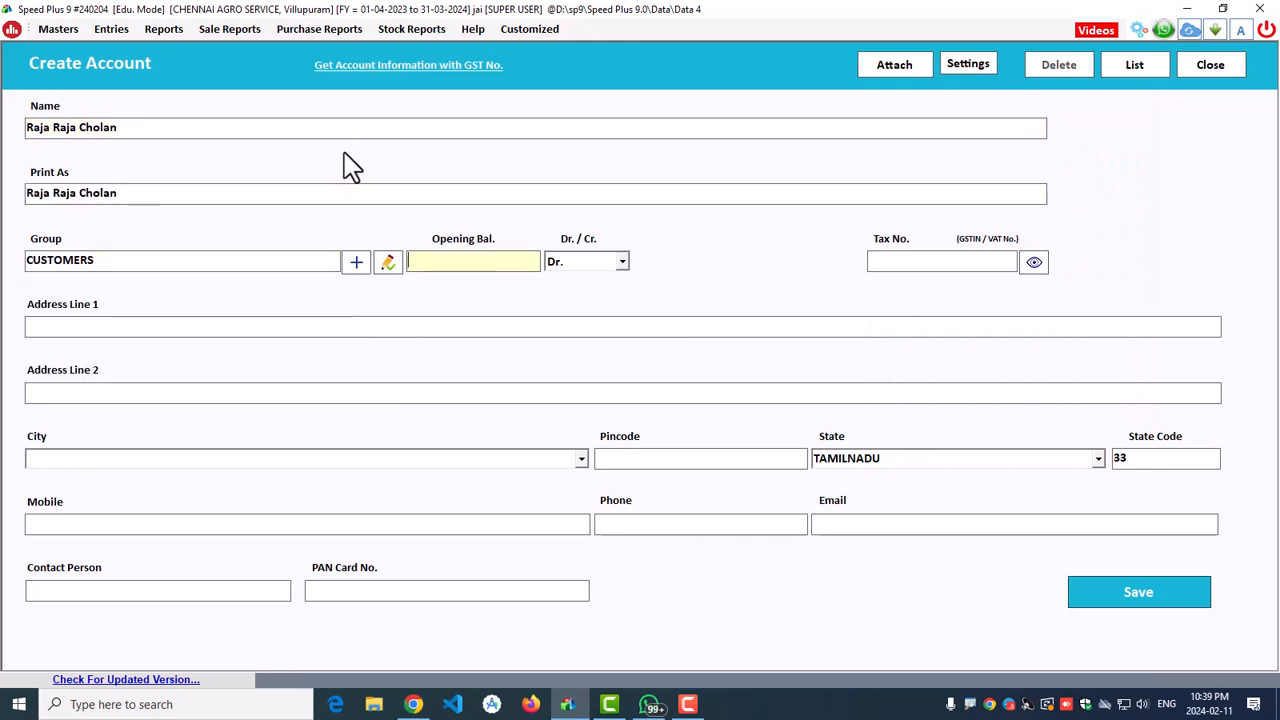
type("100")
key("Return")
key("Return")
key("Return")
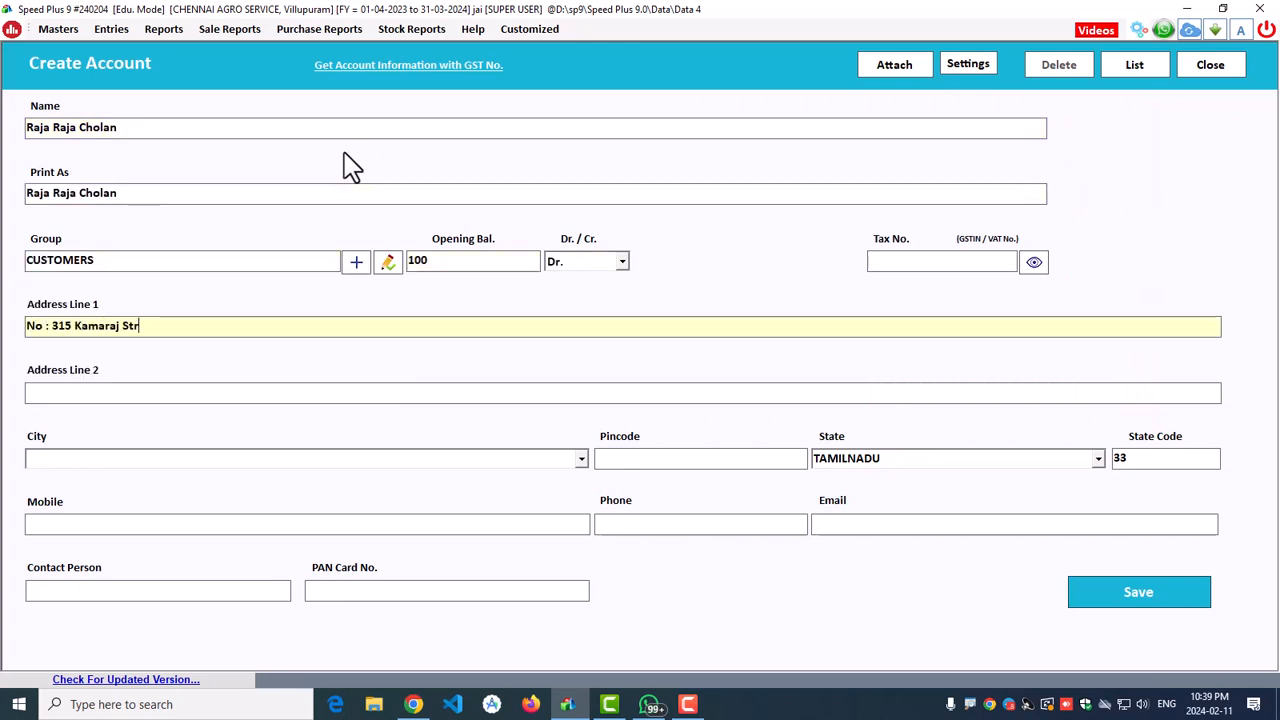
Step: Fill in the customer's two address lines, city and pincode
key("Return")
type("Chennai Main Road")
key("Return")
type("Villupuram")
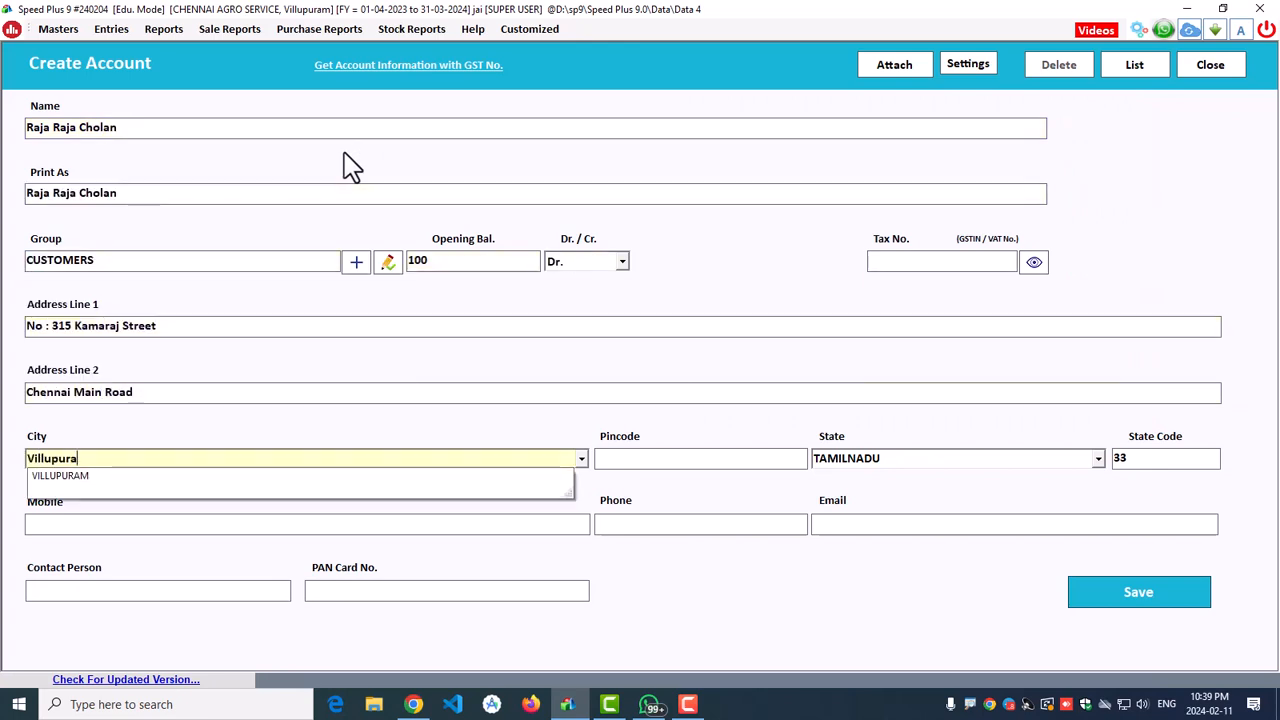
key("Return")
type("605602")
key("Return")
Step: Enter the customer's mobile, phone and e-mail, bringing up the extra-details panel
key("Return")
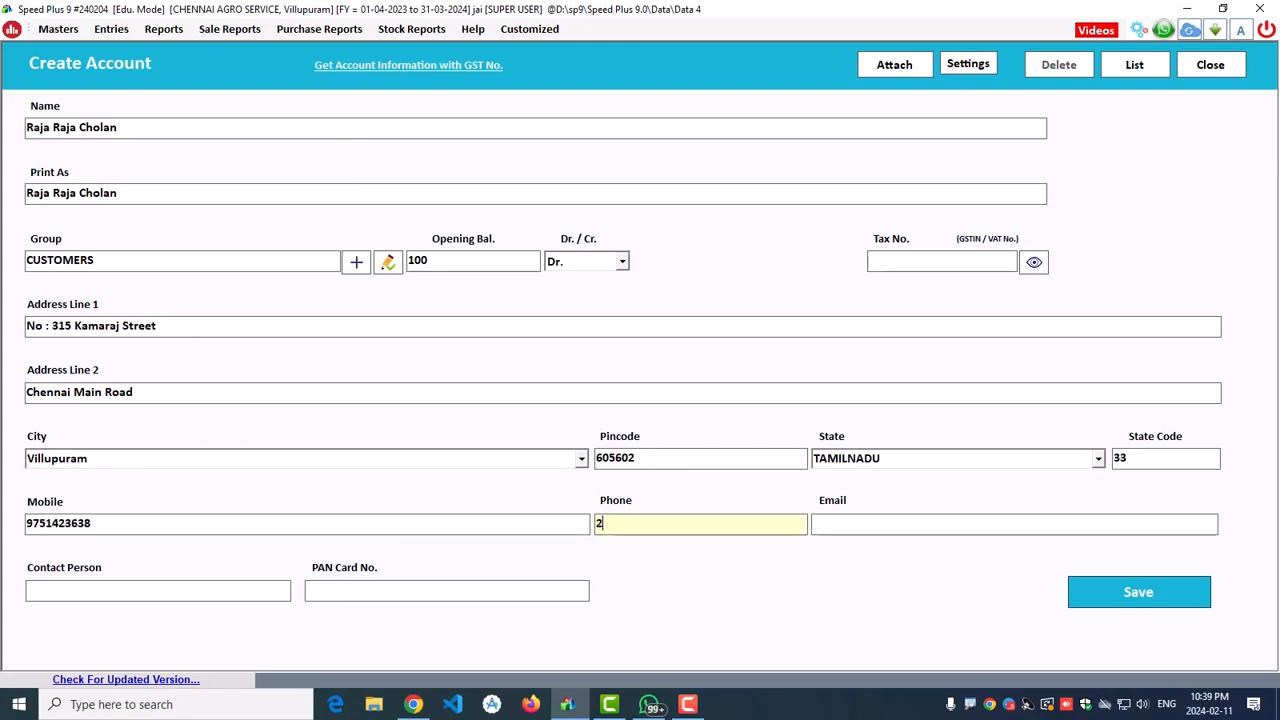
type("250833")
key("Return")
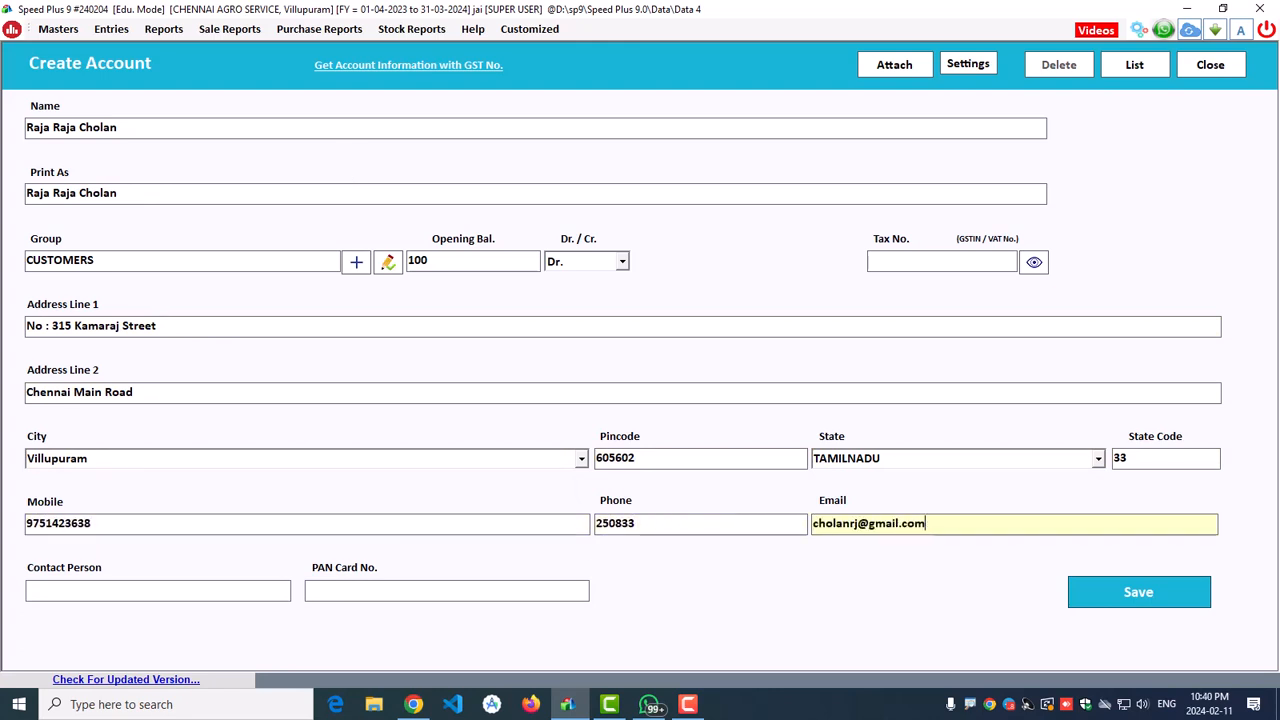
key("Return")
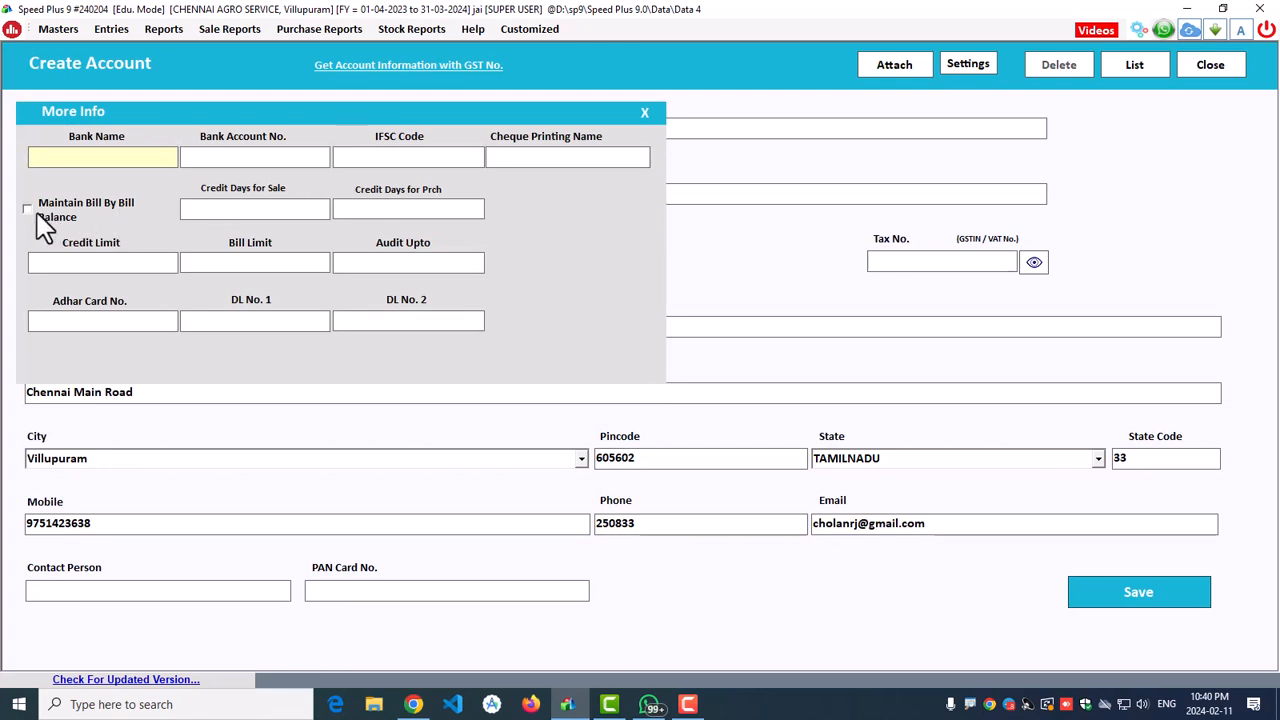
Step: Enter the customer's Aadhaar card number in More Info and save the account
left_click(95, 318)
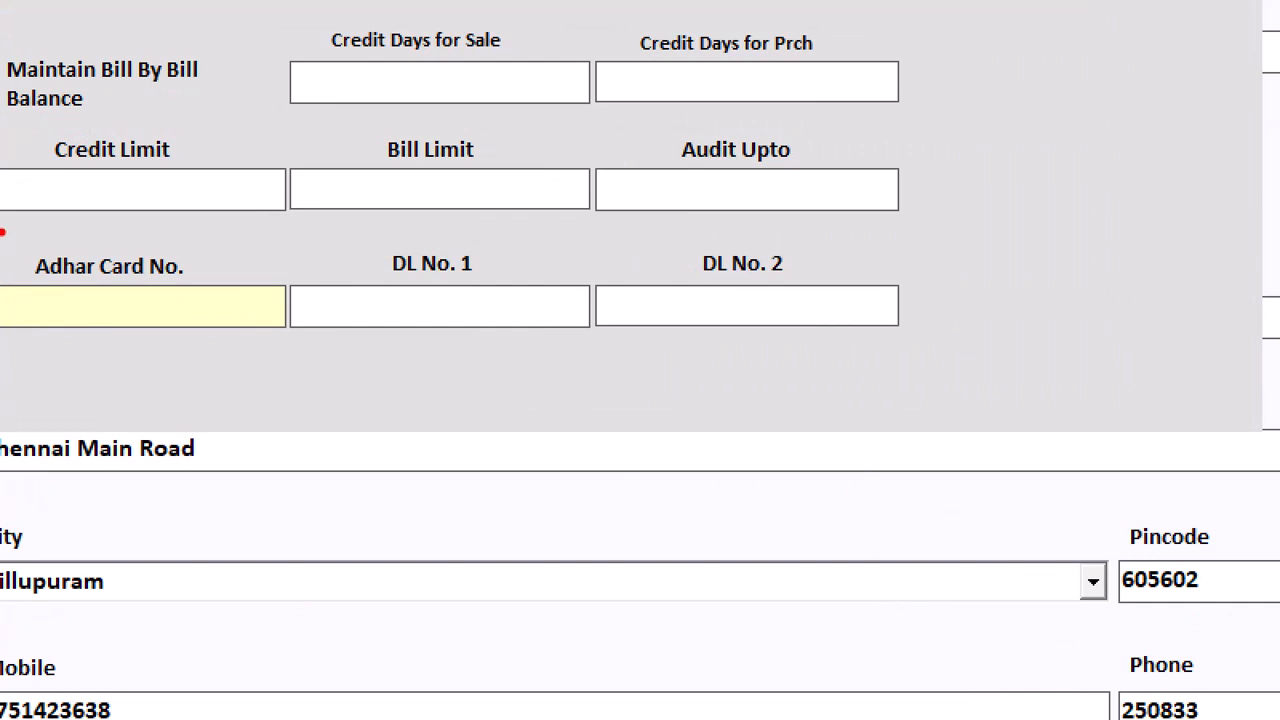
mouse_move(6, 233)
left_mouse_down()
mouse_move(217, 369)
mouse_move(292, 365)
left_mouse_up()
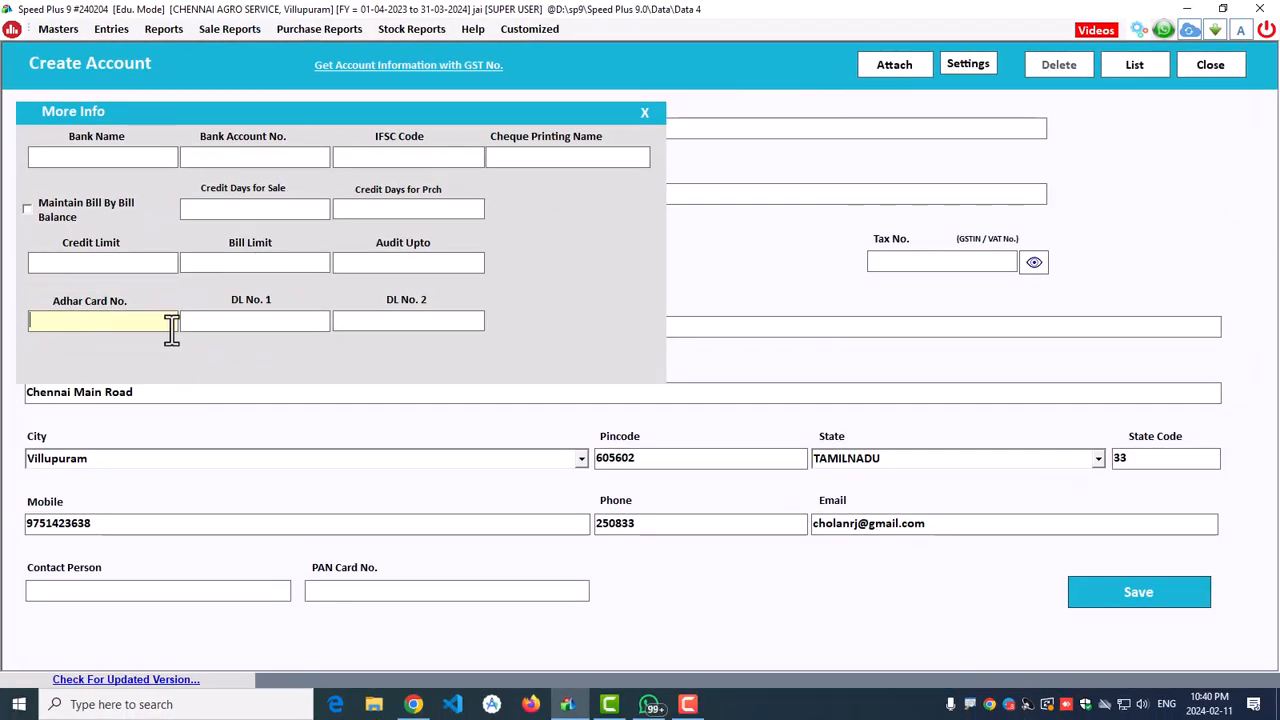
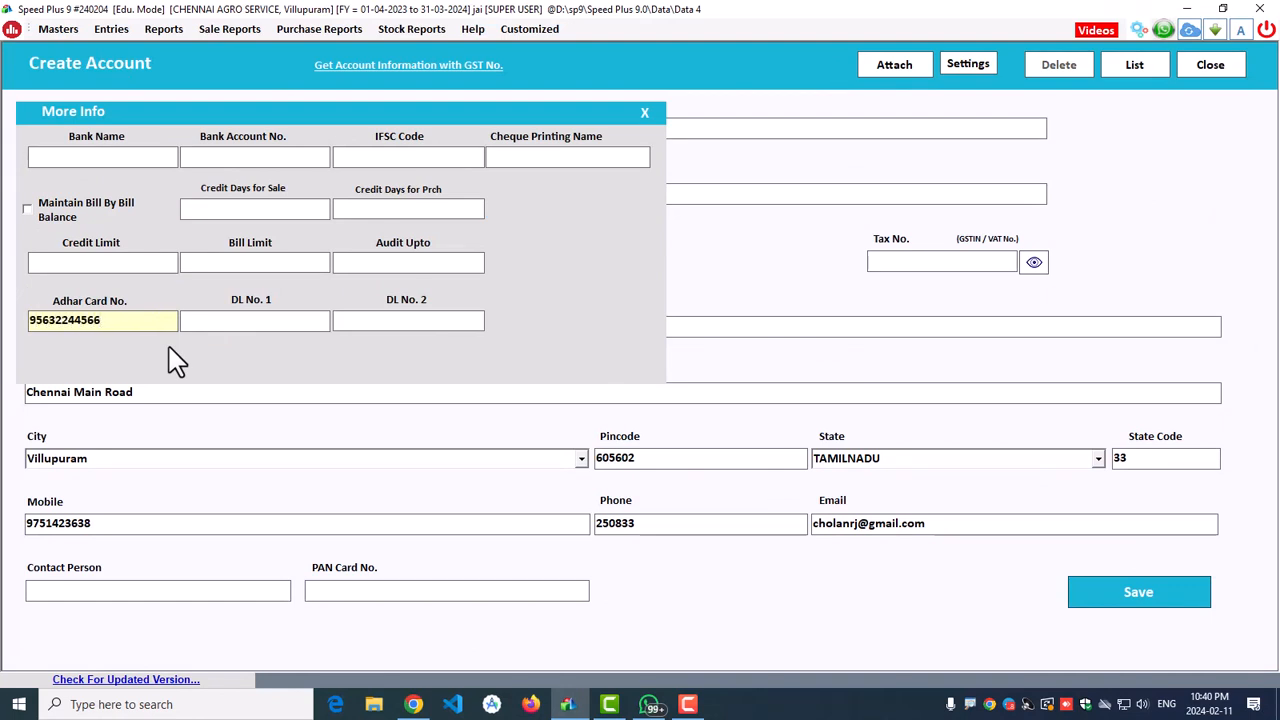
key("Tab")
key("Tab")
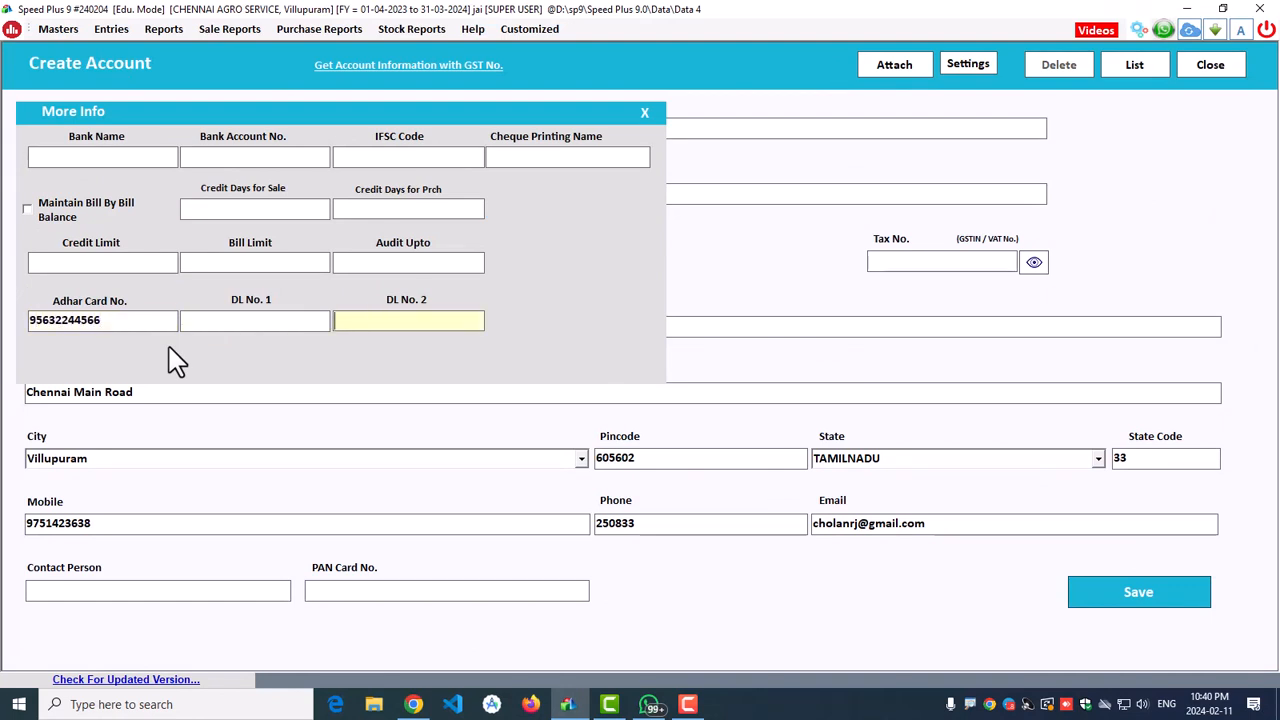
key("Tab")
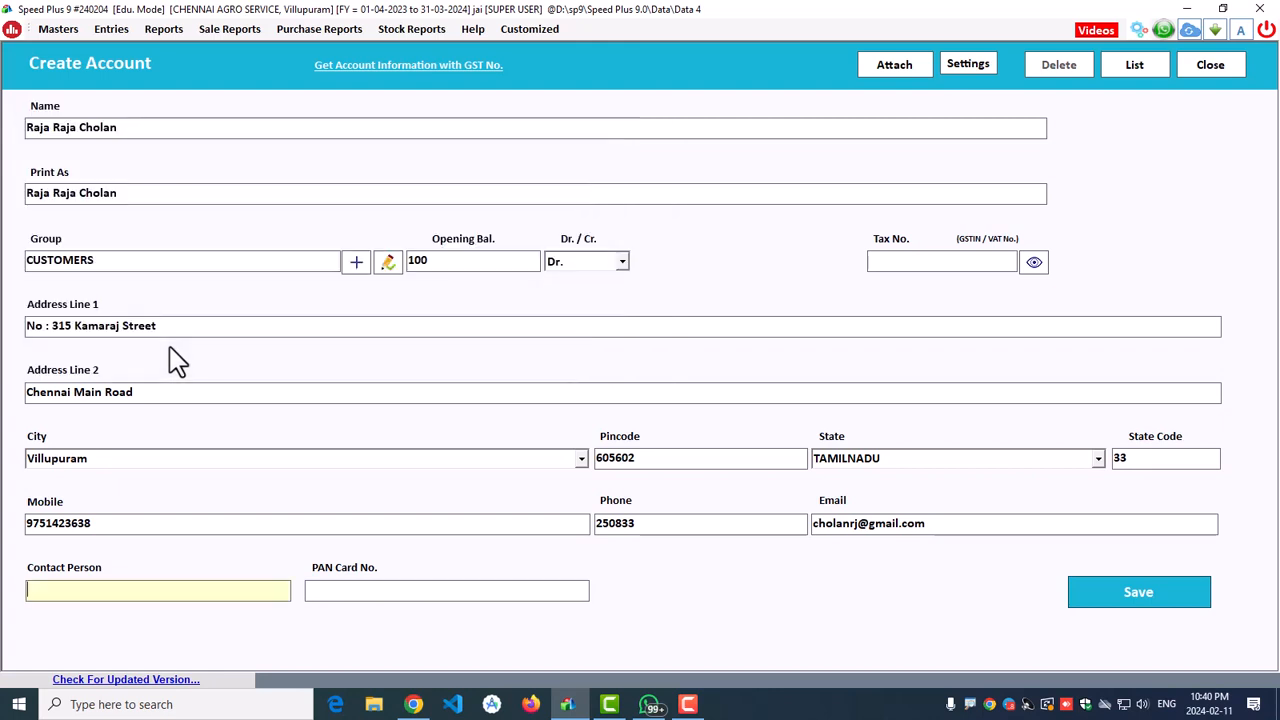
key("Tab")
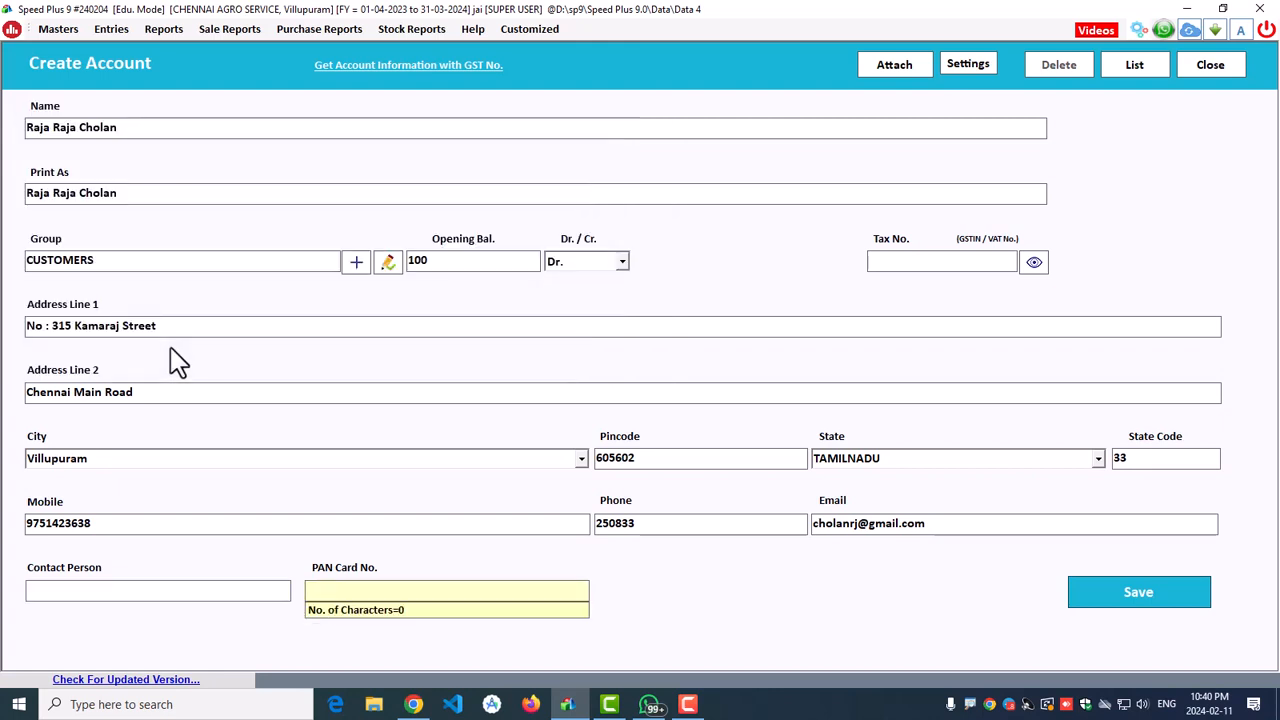
key("Tab")
key("Return")
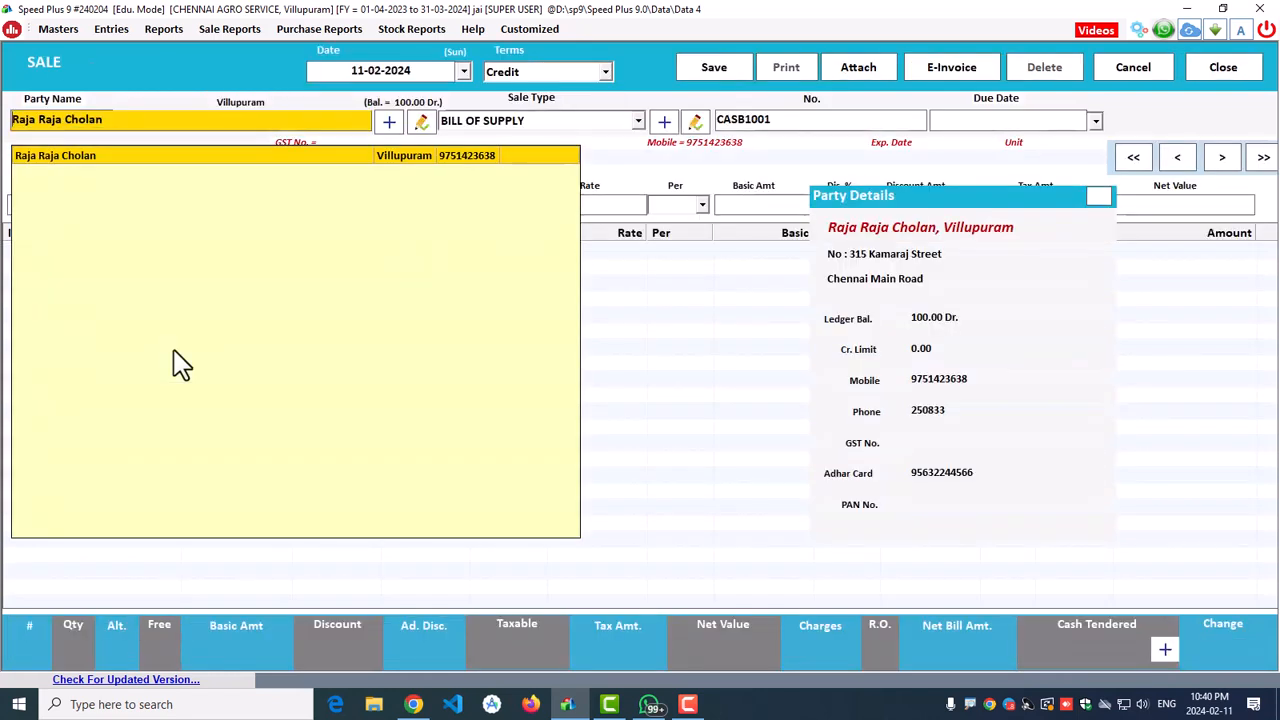
Step: Accept the new customer as the party and set the sale type to Retail Sales
key("Return")
key("Down")
key("Down")
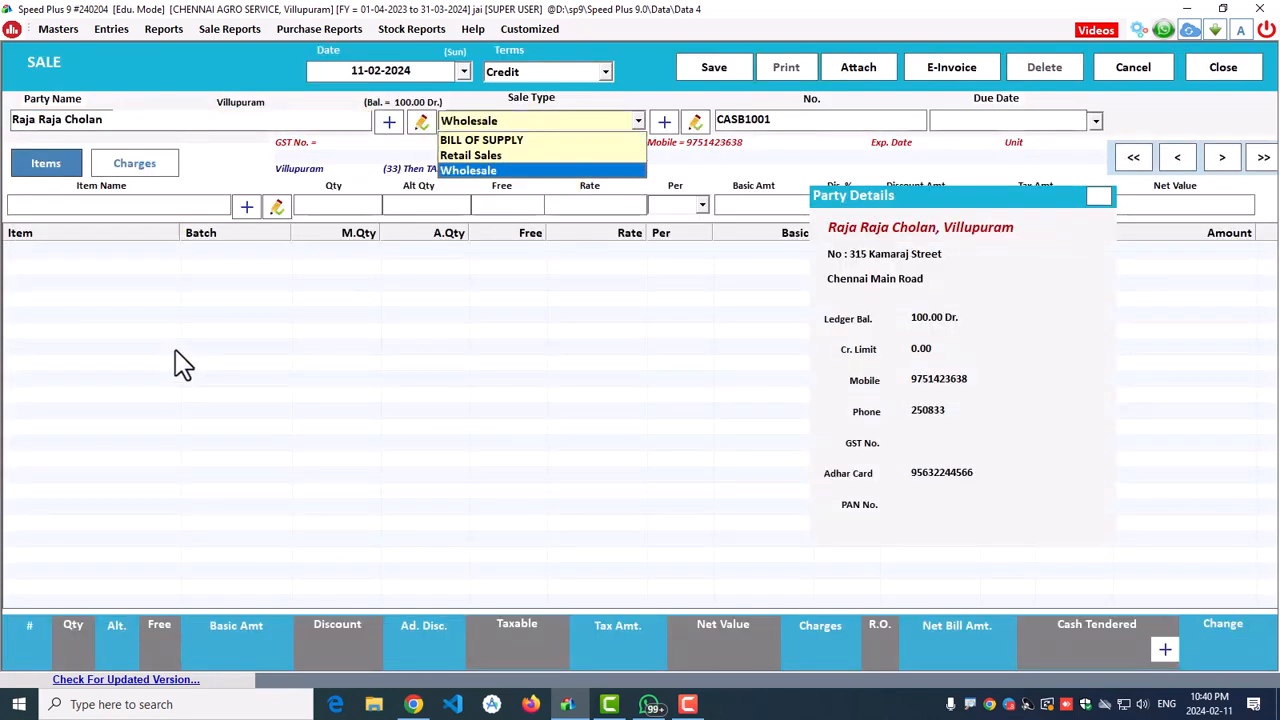
key("Up")
key("Return")
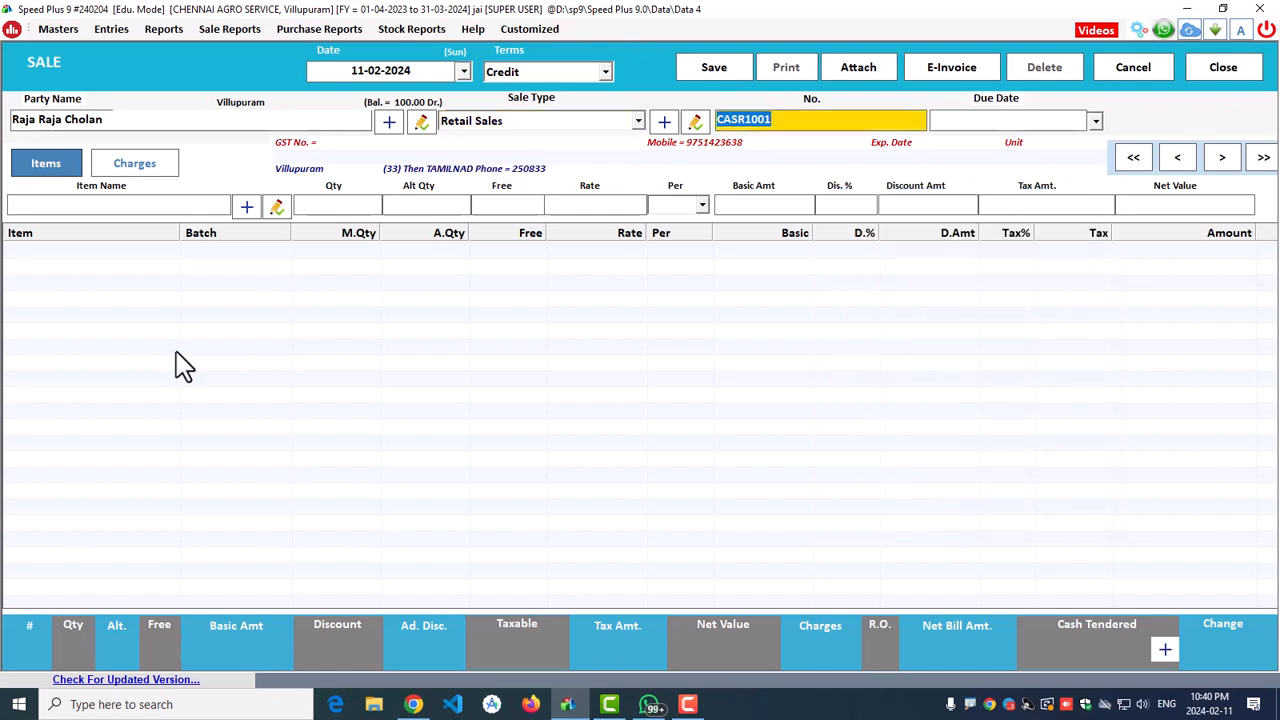
key("Return")
key("Return")
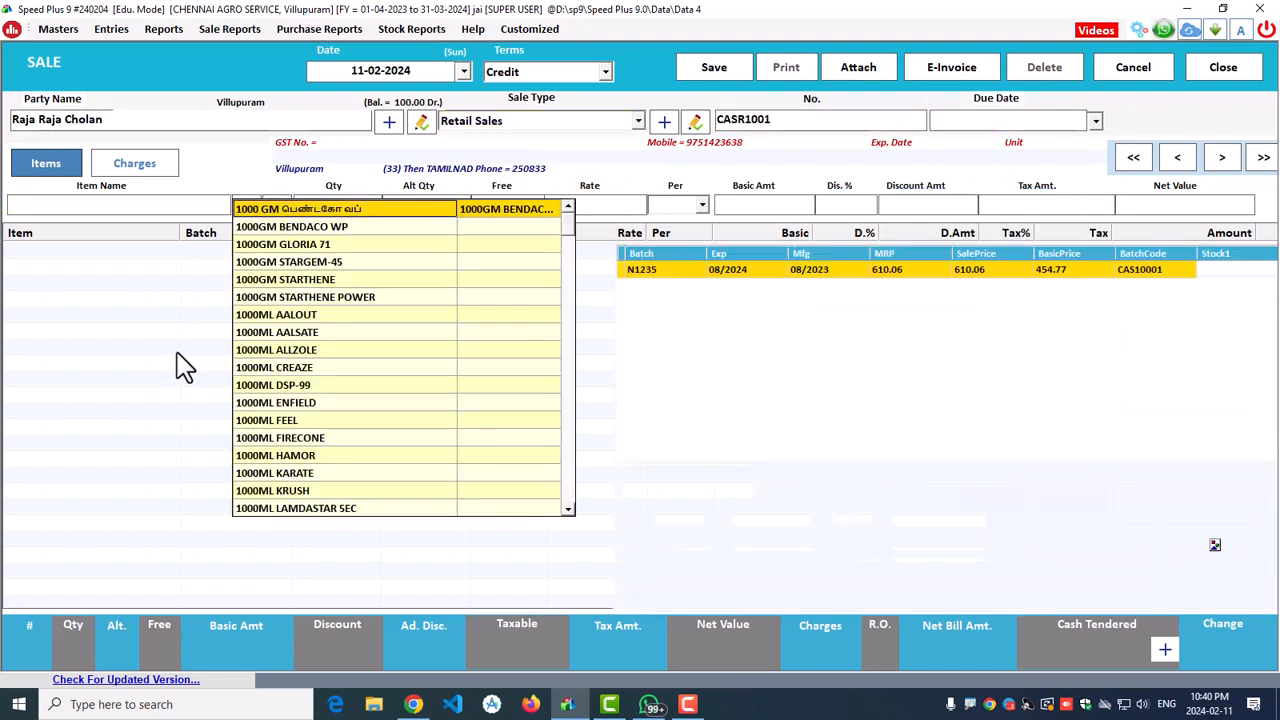
Step: Add 1000GM BENDACO WP x2, 1000 GM பெண்டகோ வப் x2 and 600ML REMOVE PLUS x1
key("Return")
type("2")
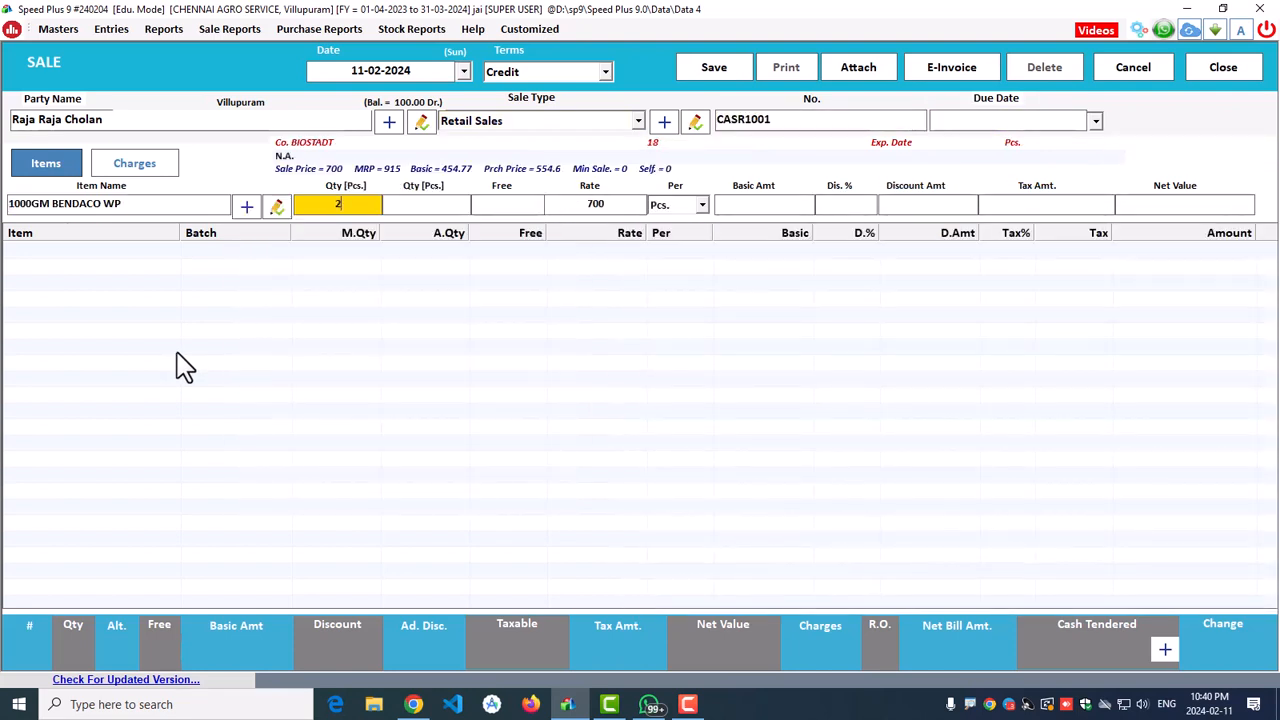
key("Return")
key("Return")
key("Return")
key("Return")
key("Return")
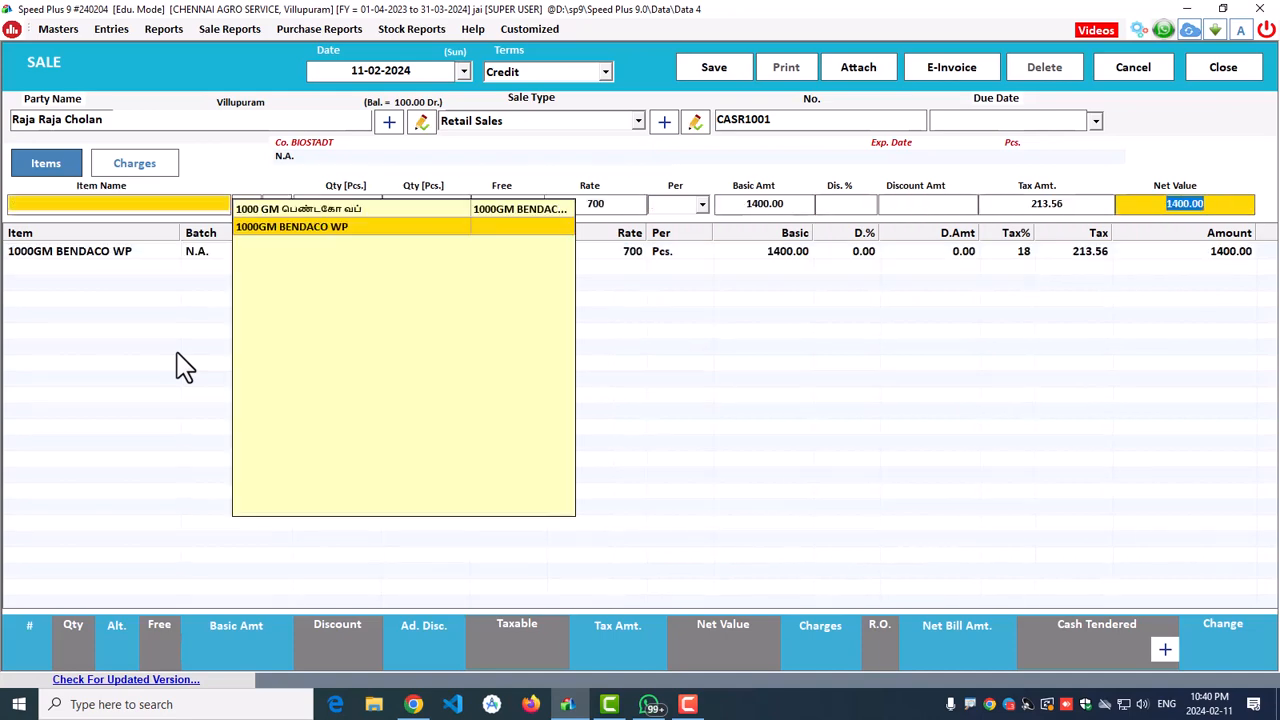
key("Return")
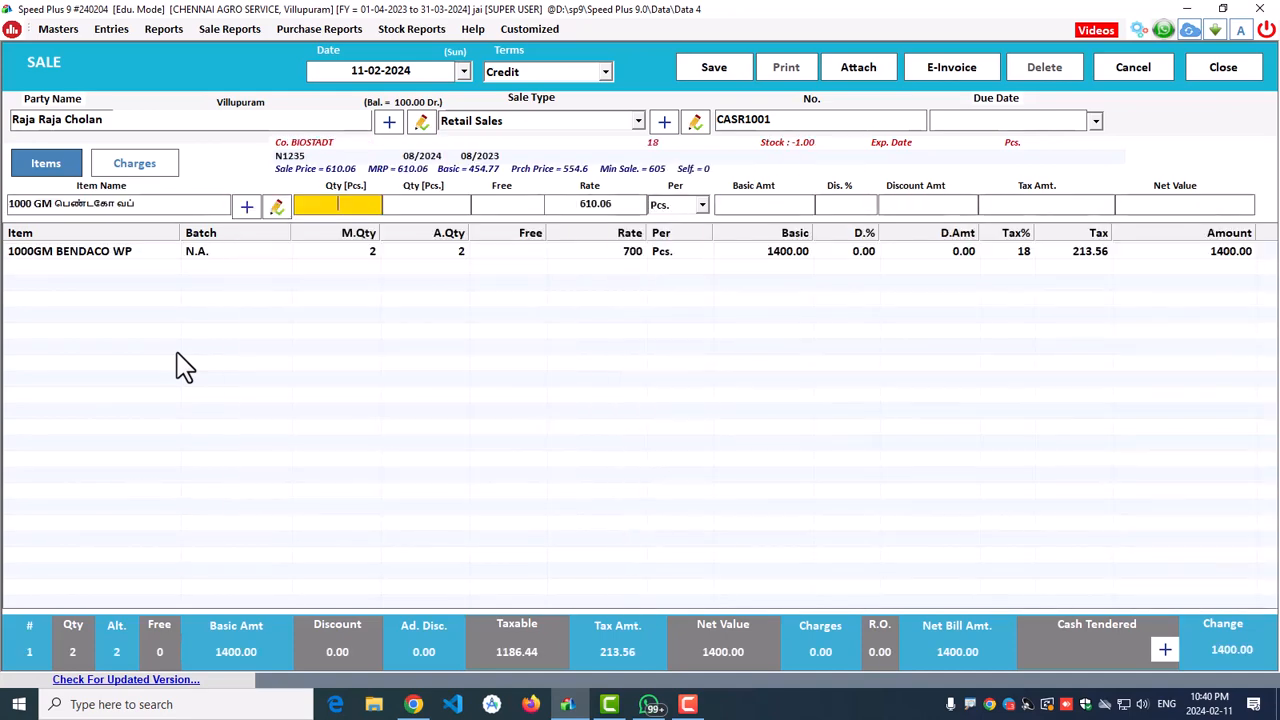
type("2")
key("Return")
key("Return")
key("Return")
key("Return")
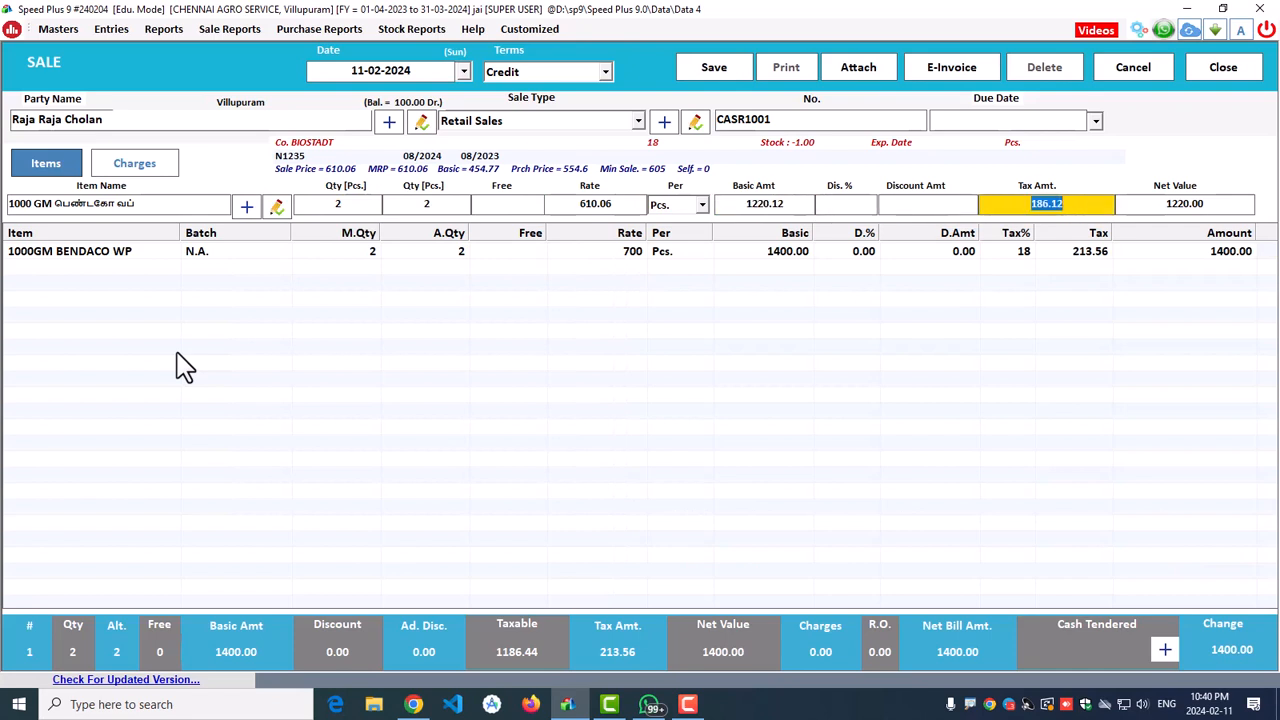
key("Return")
key("Return")
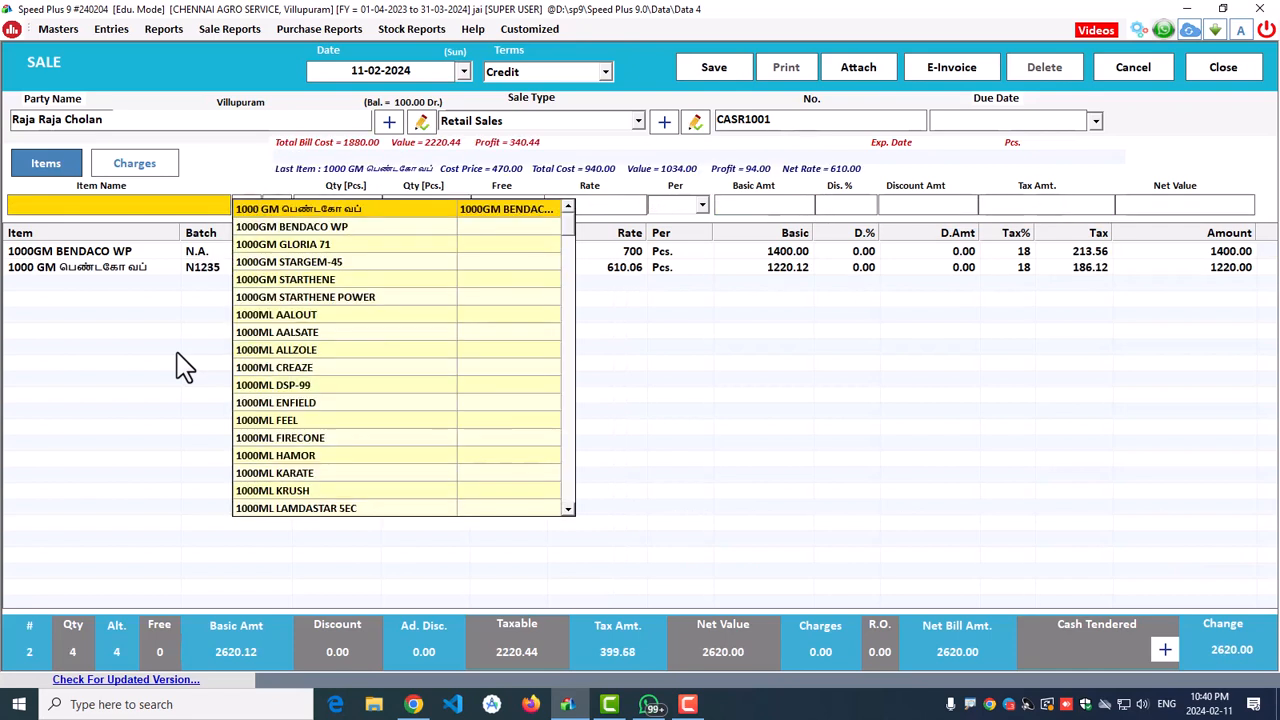
type("600")
key("Return")
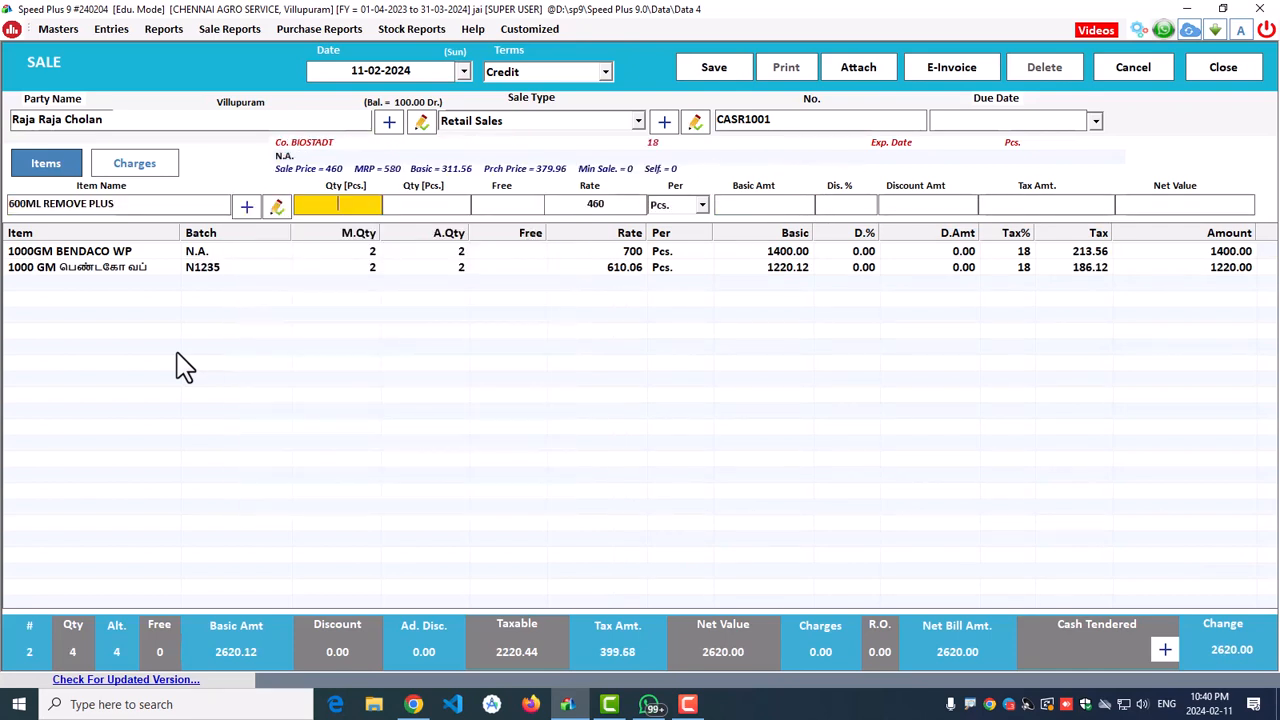
type("1")
key("Return")
key("Return")
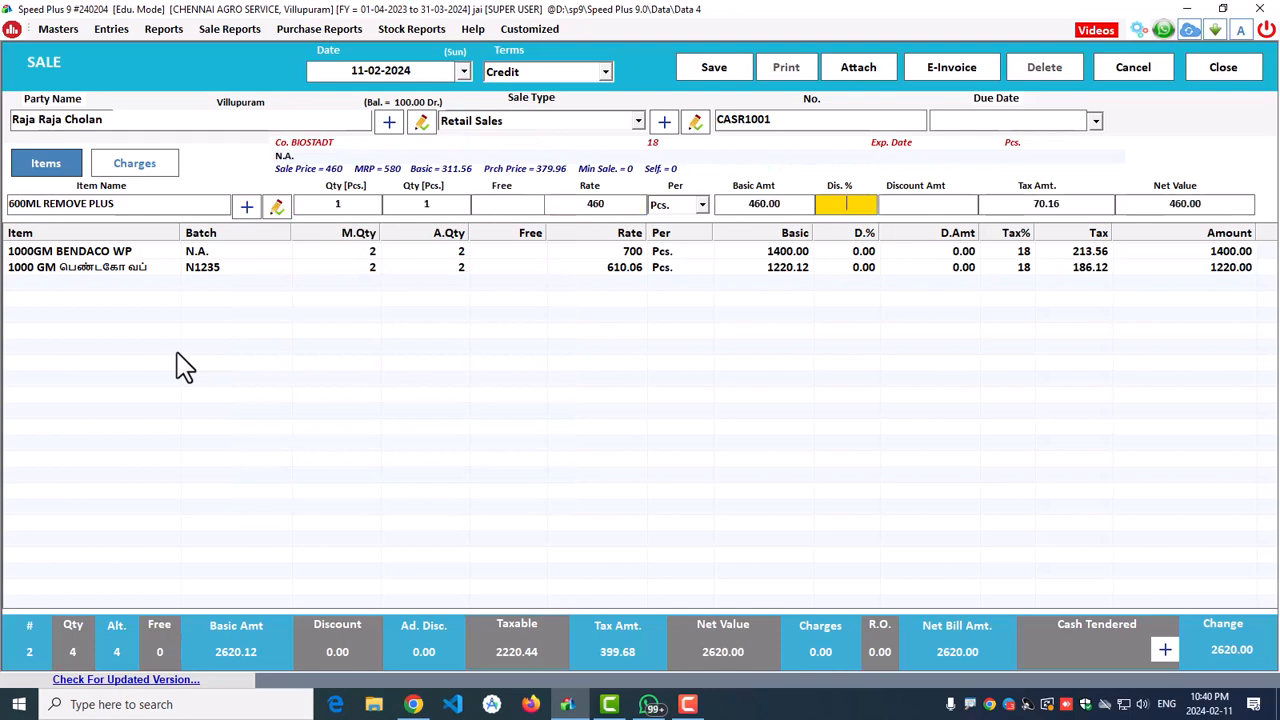
key("Return")
key("Return")
key("Return")
key("Return")
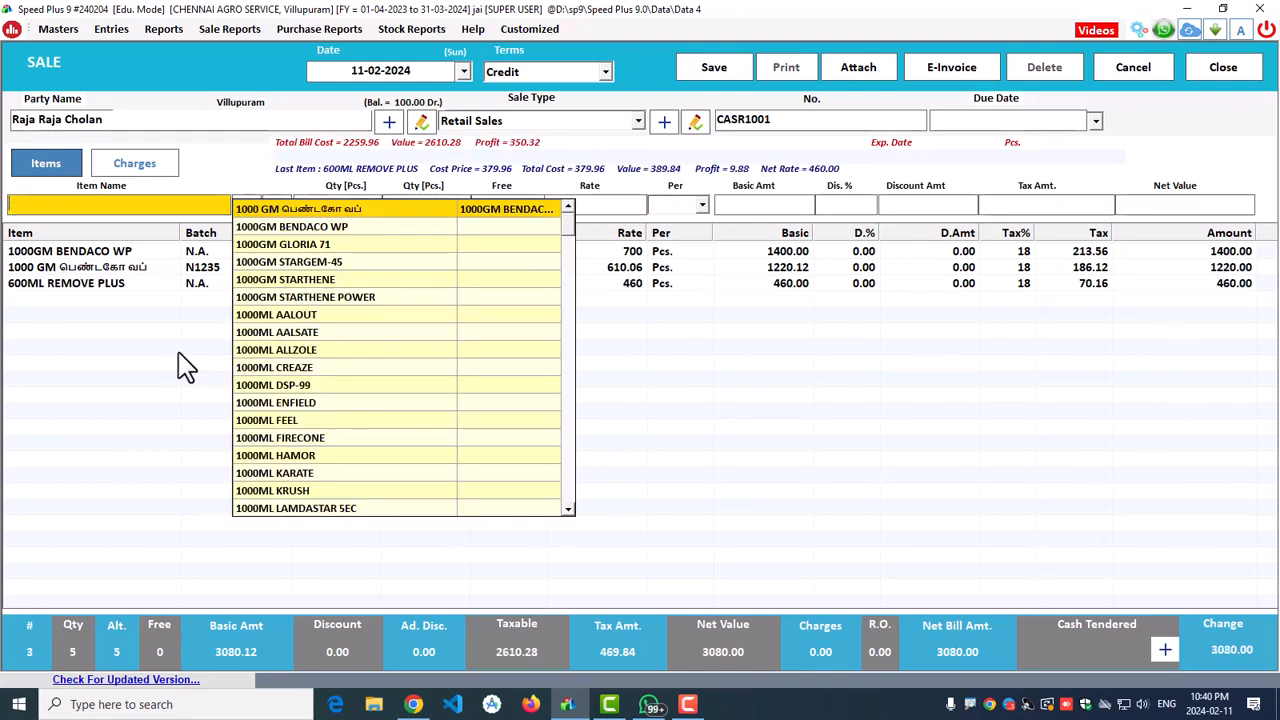
left_click(802, 470)
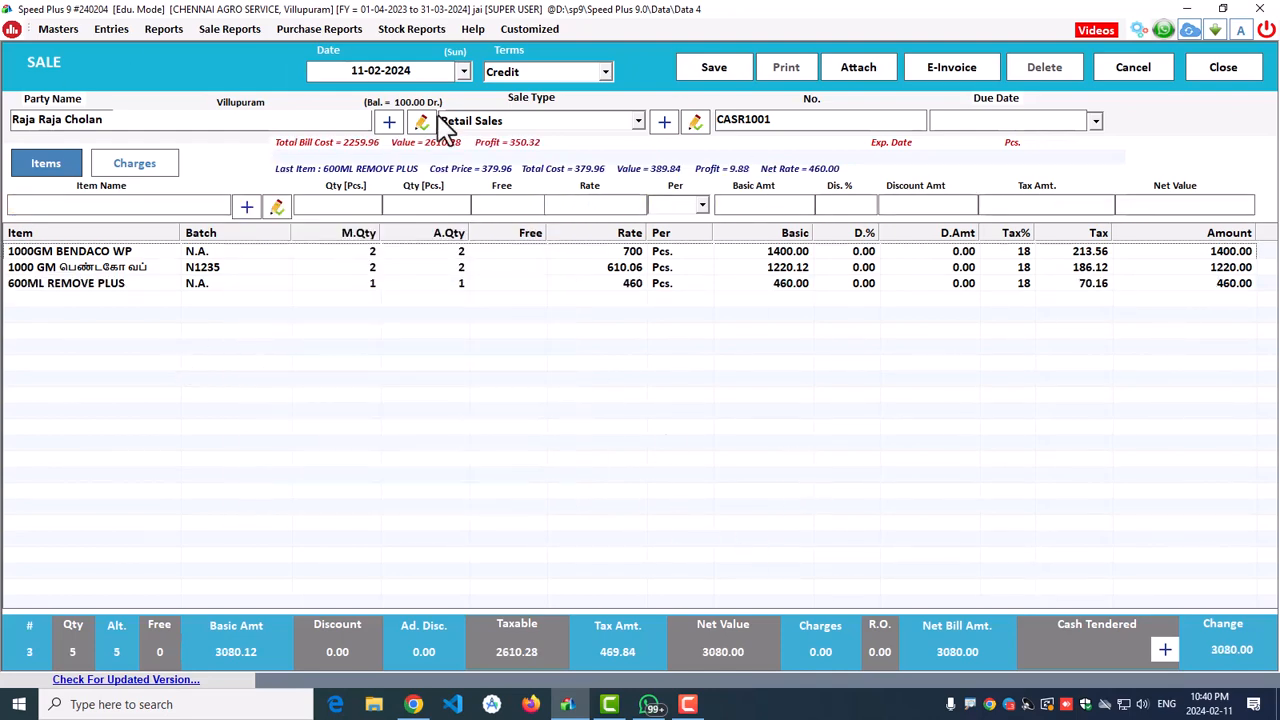
Step: Save the 3080.00 bill and agree to print it
left_click(712, 66)
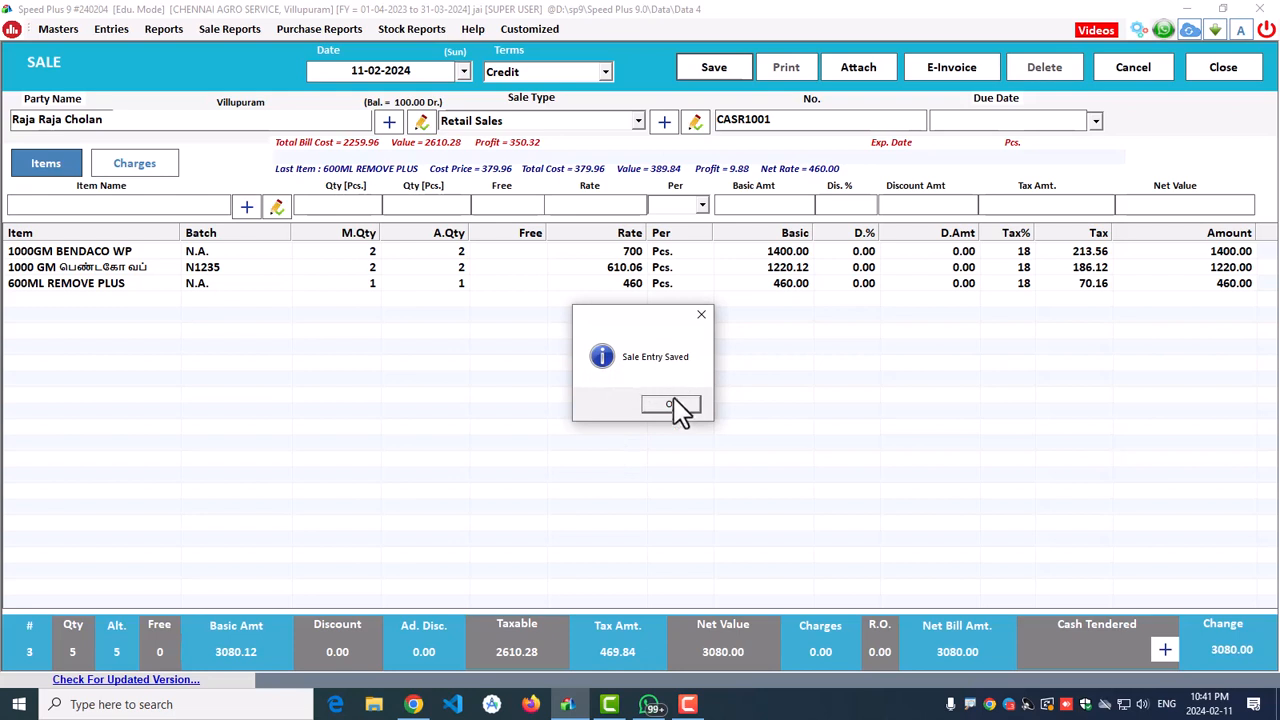
left_click(673, 403)
left_click(620, 405)
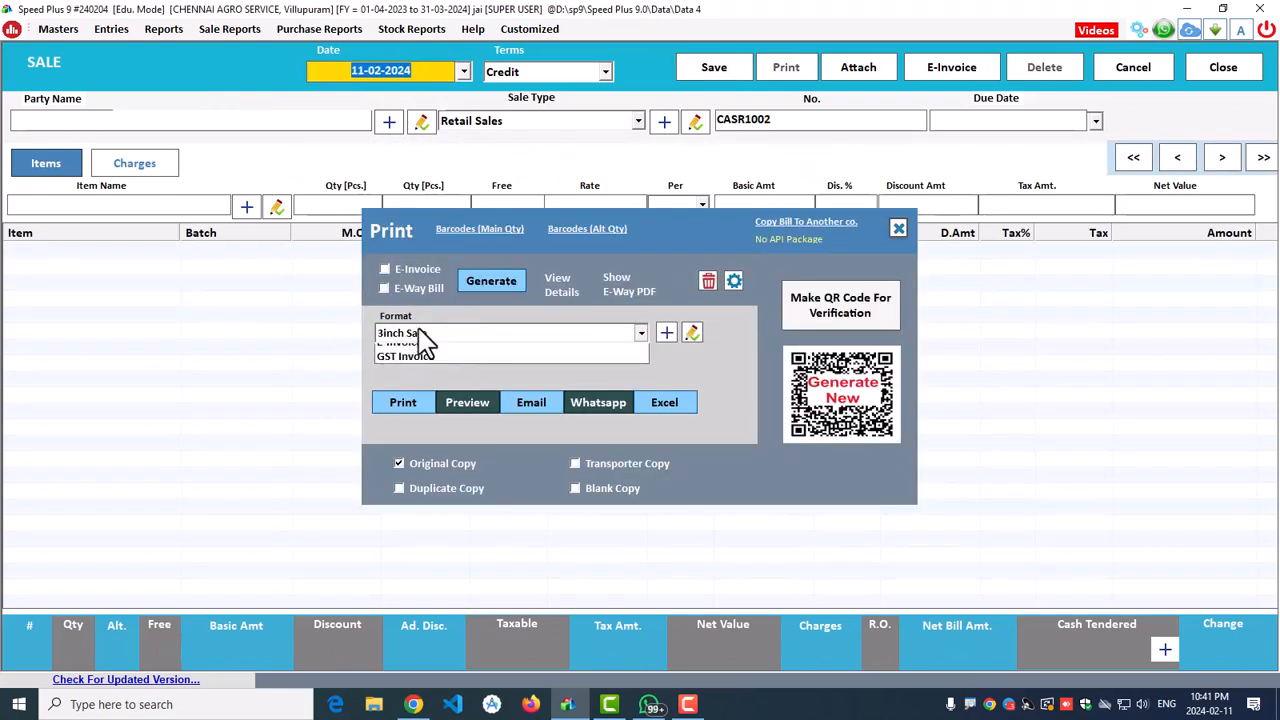
Step: Preview bill CASR1001 in the 3inch Sale print format
left_click(392, 336)
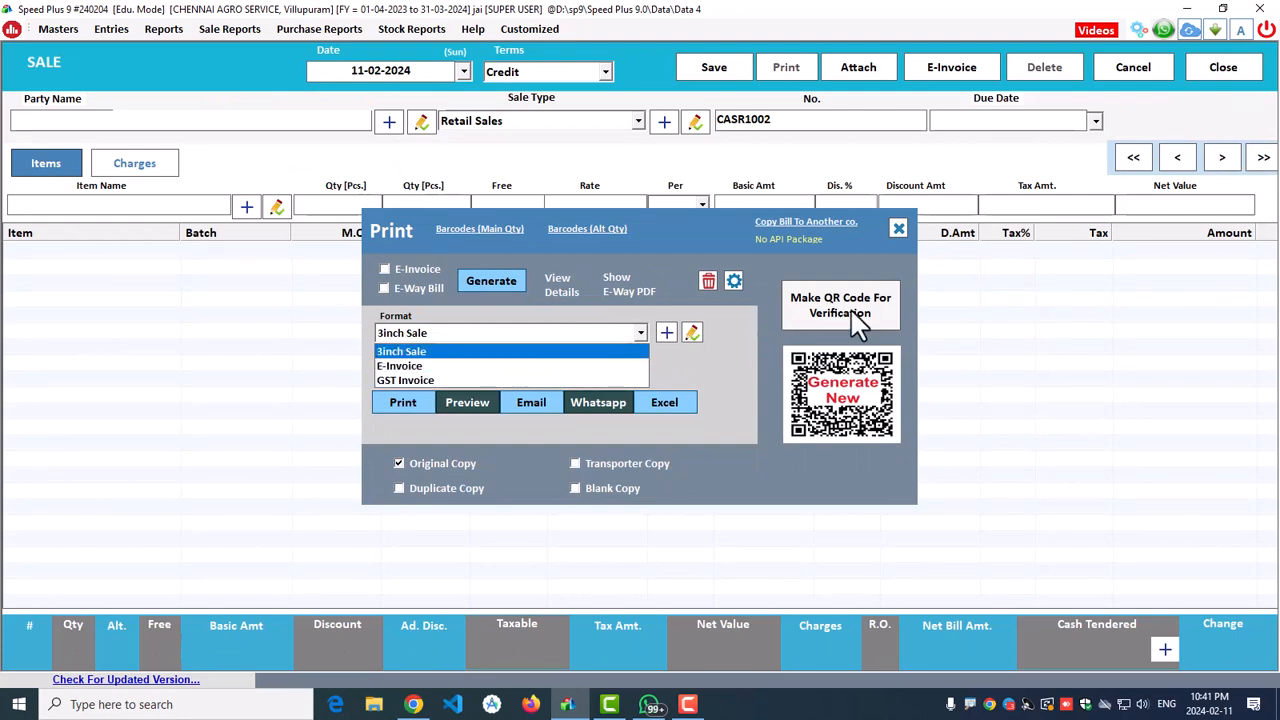
left_click(440, 352)
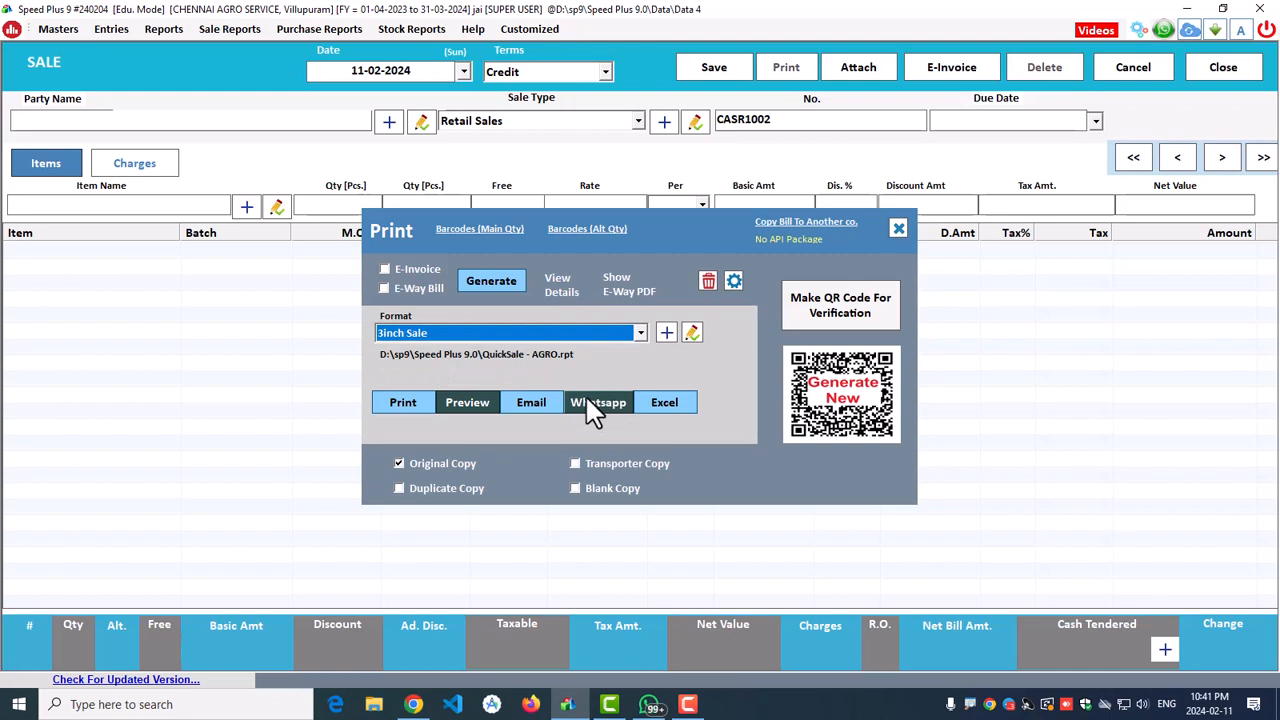
left_click(446, 340)
left_click(447, 343)
left_click(466, 404)
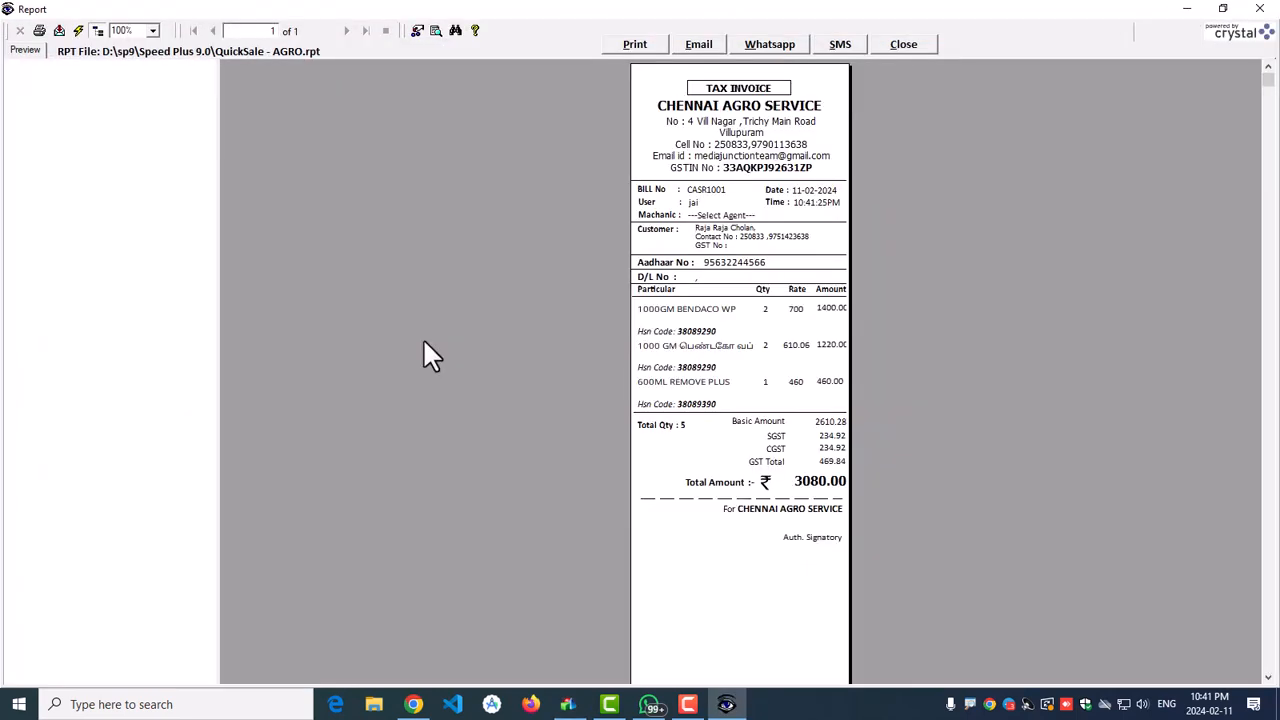
left_click(150, 30)
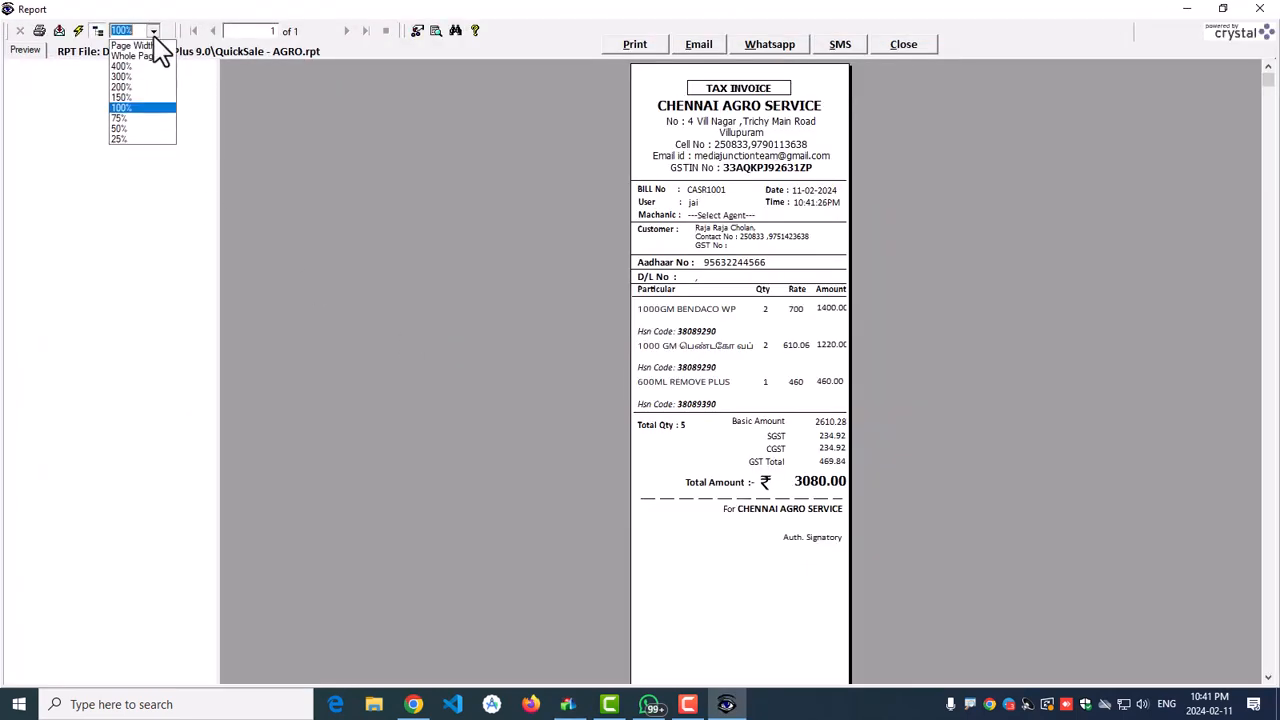
left_click(126, 86)
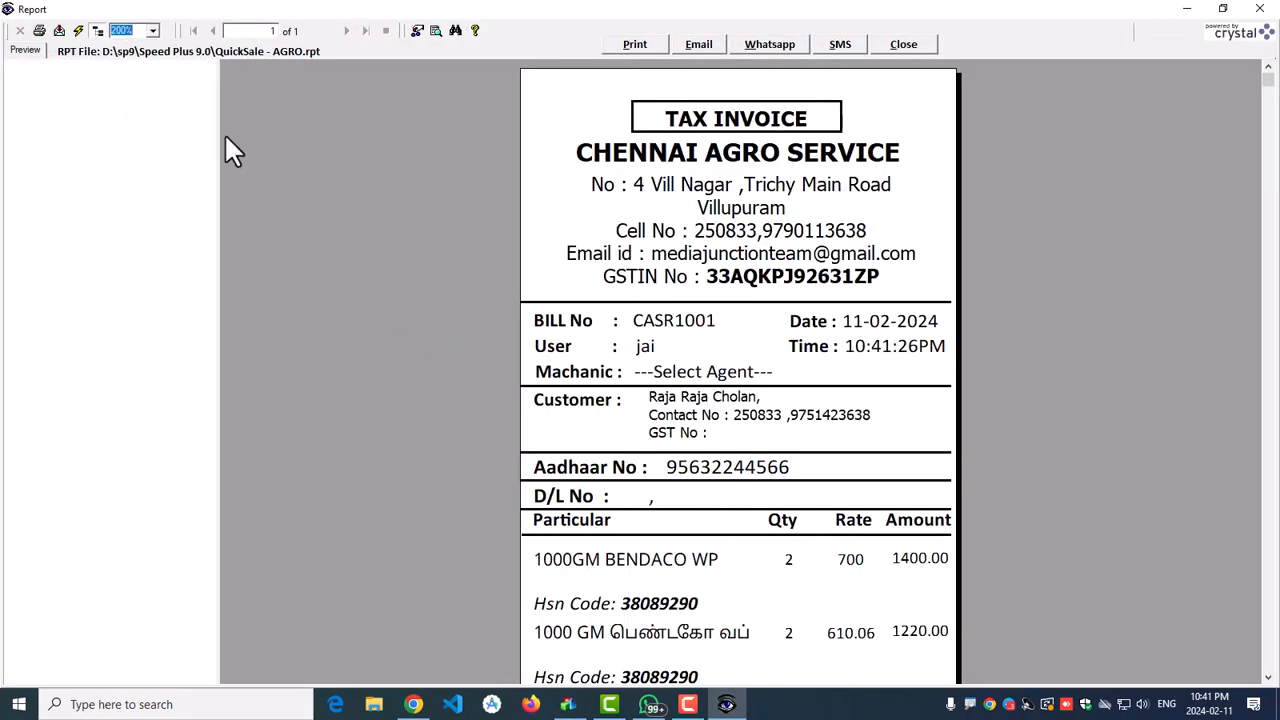
left_click(758, 162)
left_click(757, 238)
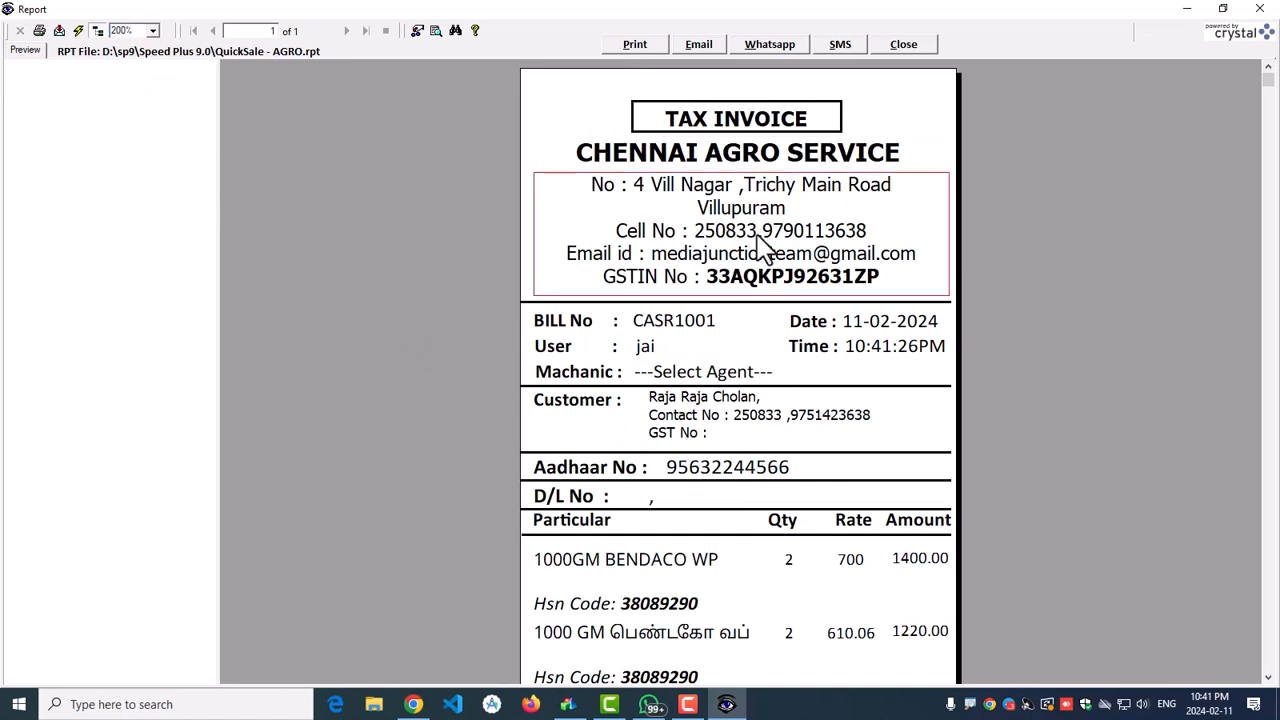
left_click(560, 325)
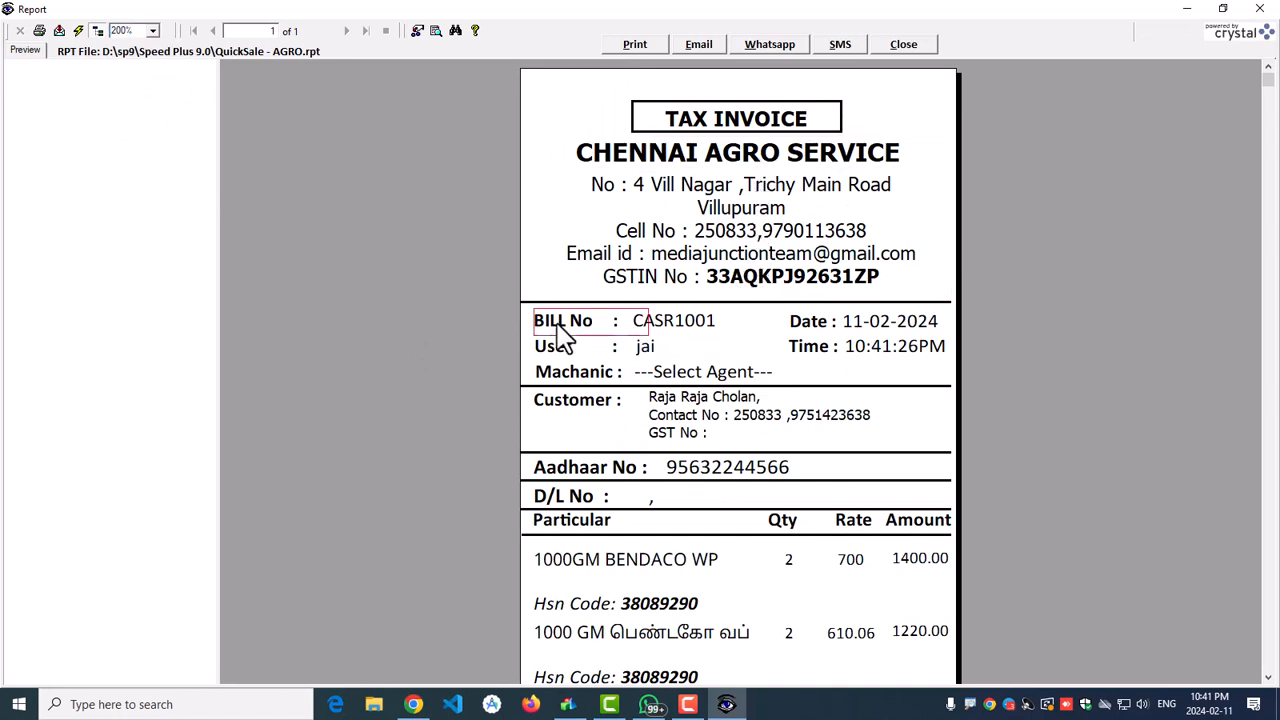
left_click(673, 330)
left_click(661, 354)
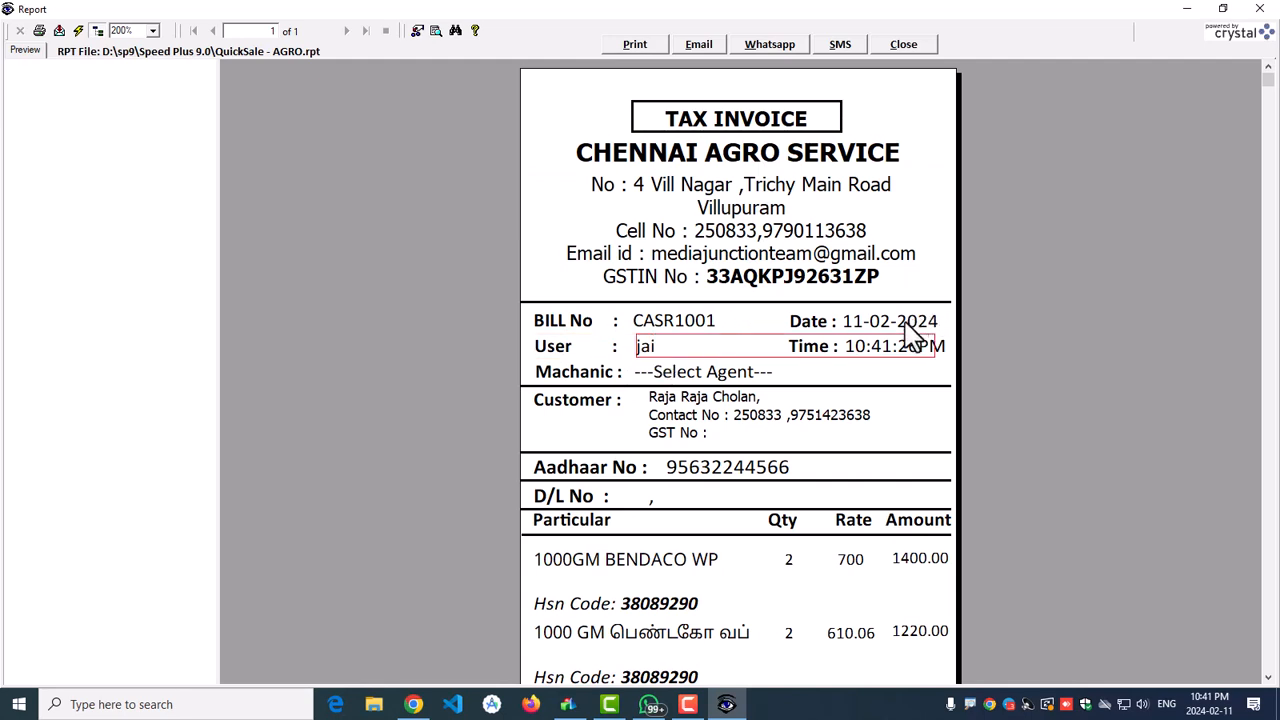
left_click(905, 328)
left_click(865, 350)
left_click(638, 371)
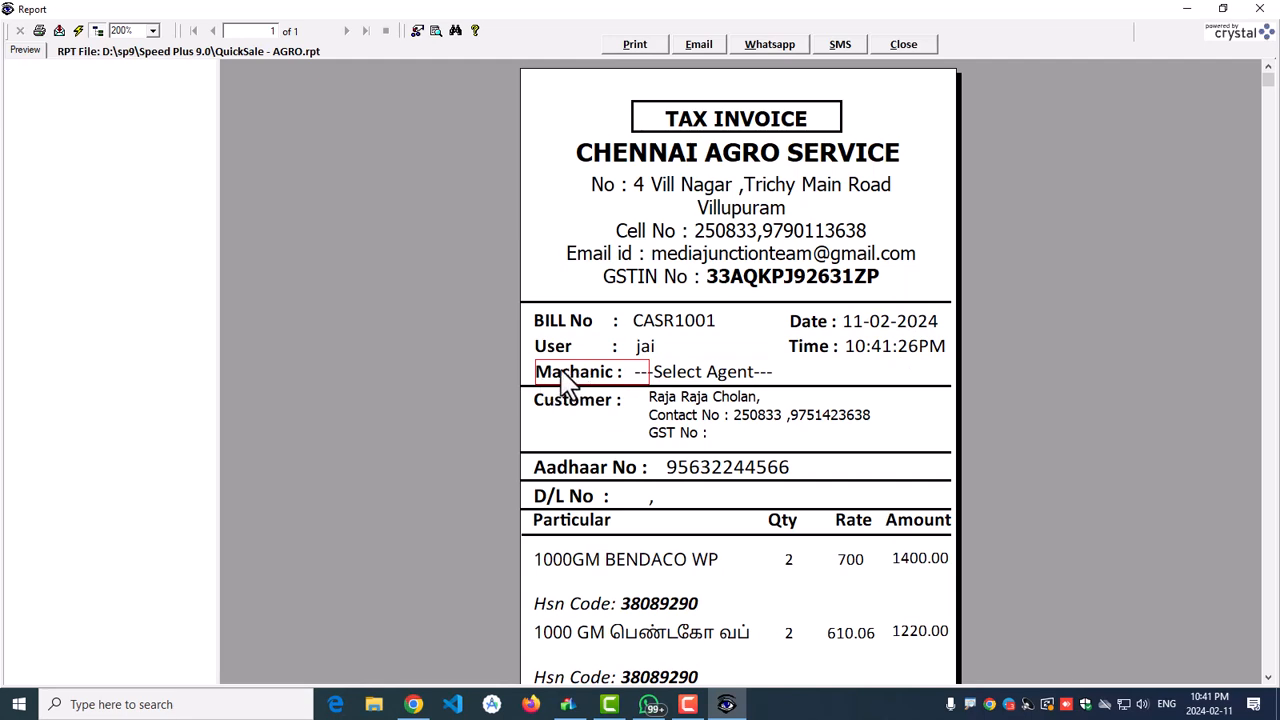
left_click(728, 378)
scroll(700, 370, "down", 3)
left_click(654, 246)
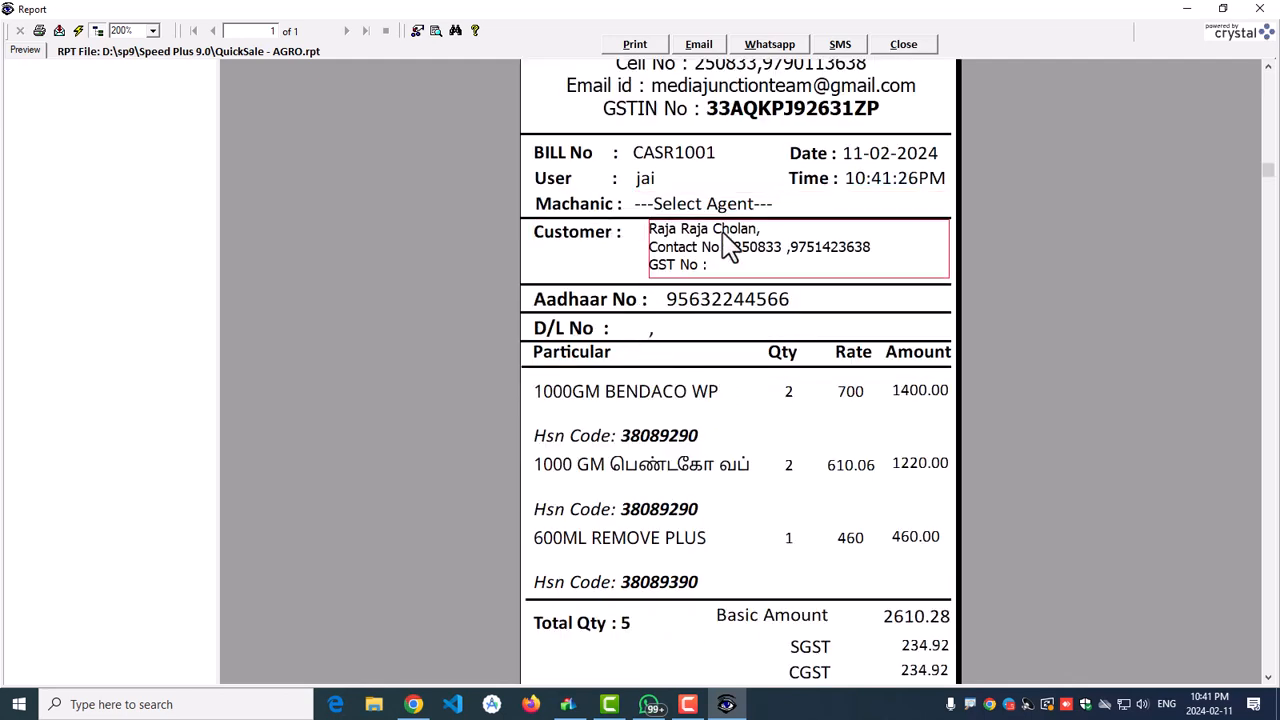
left_click(565, 305)
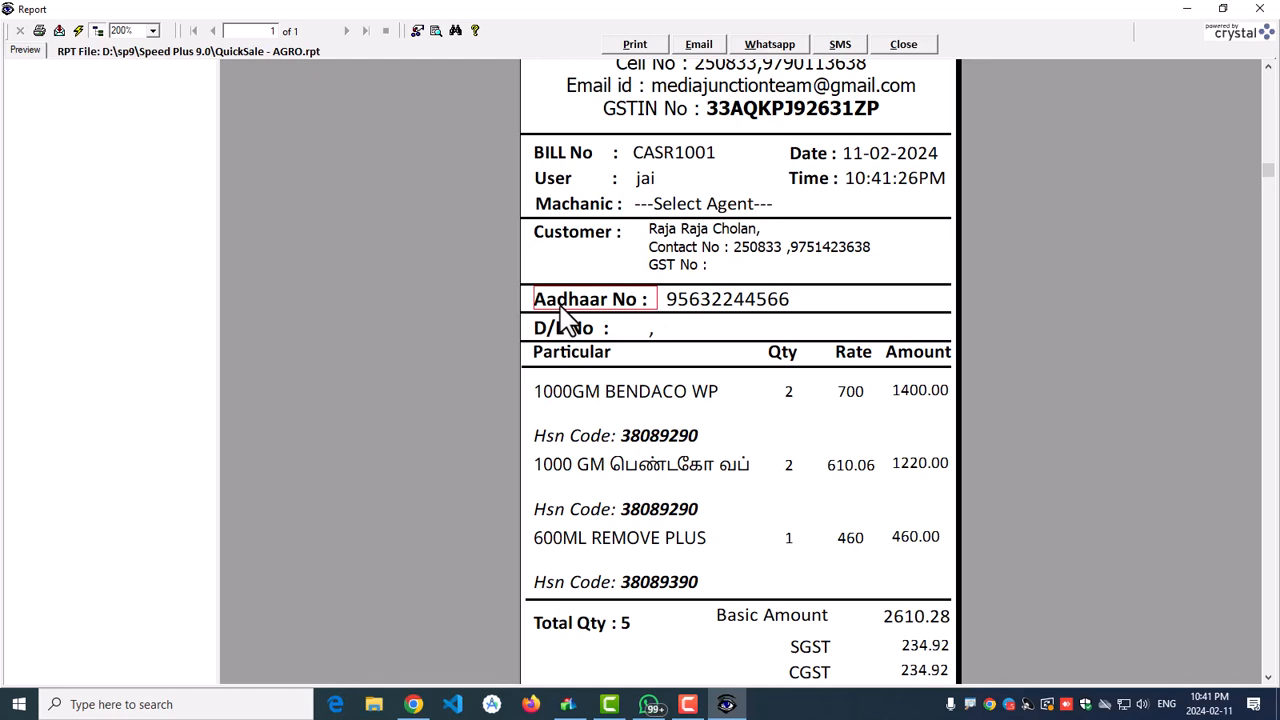
left_click(726, 305)
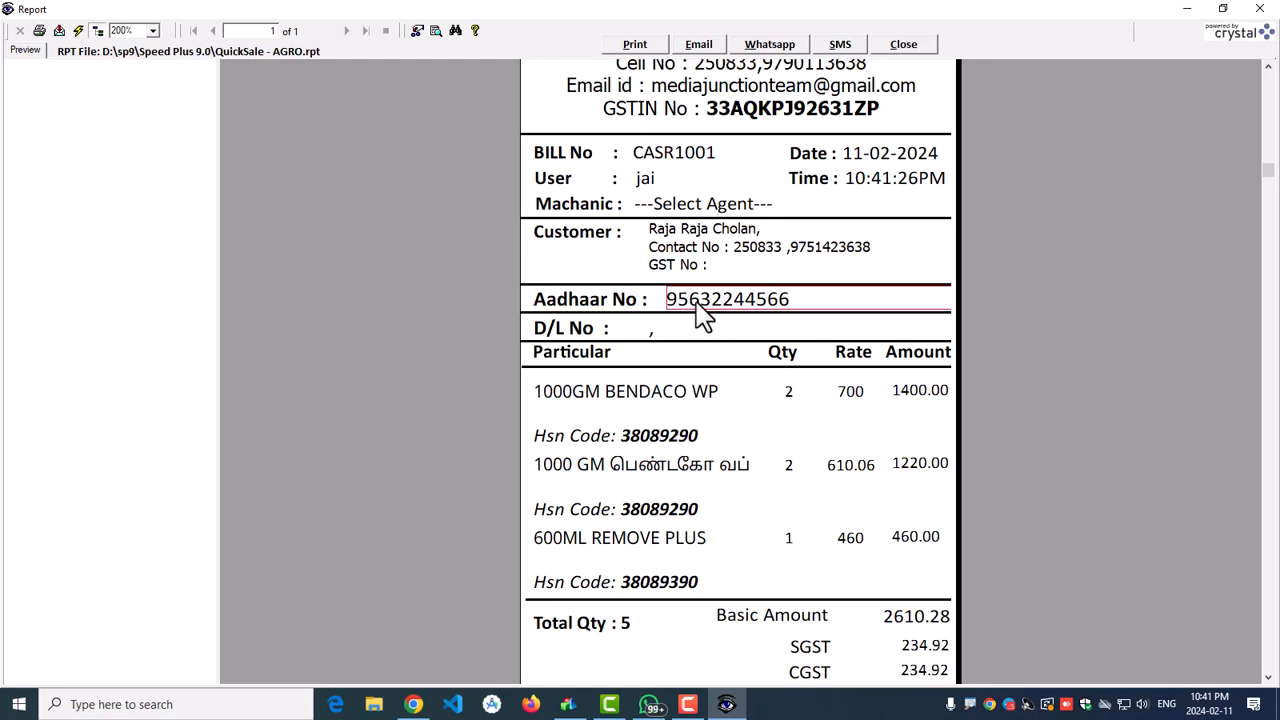
left_click(607, 330)
left_click(650, 332)
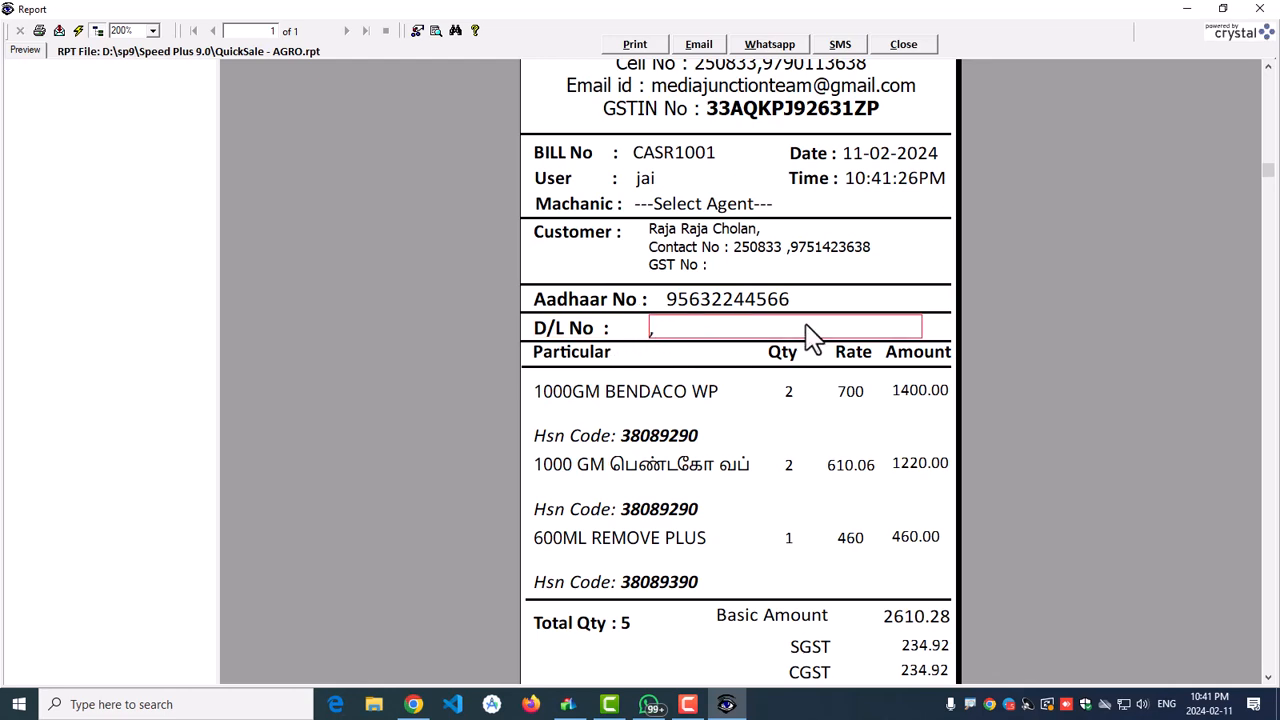
left_click(576, 395)
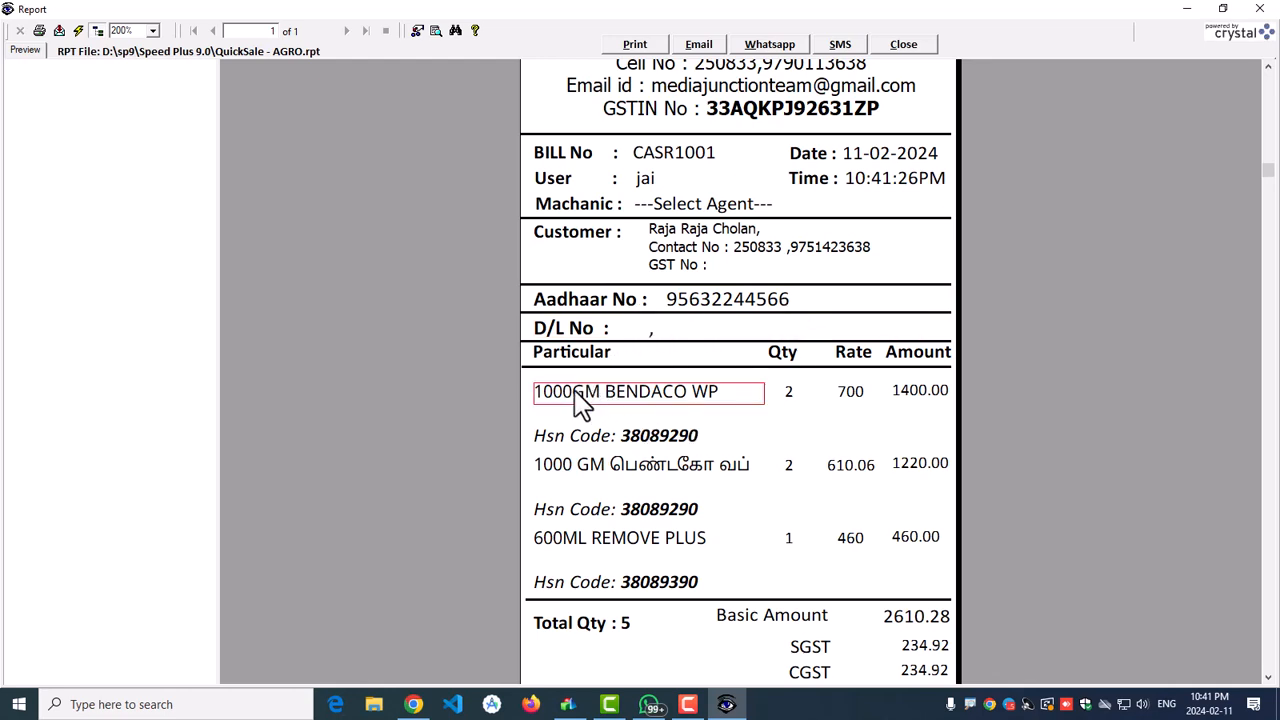
left_click(785, 396)
left_click(851, 400)
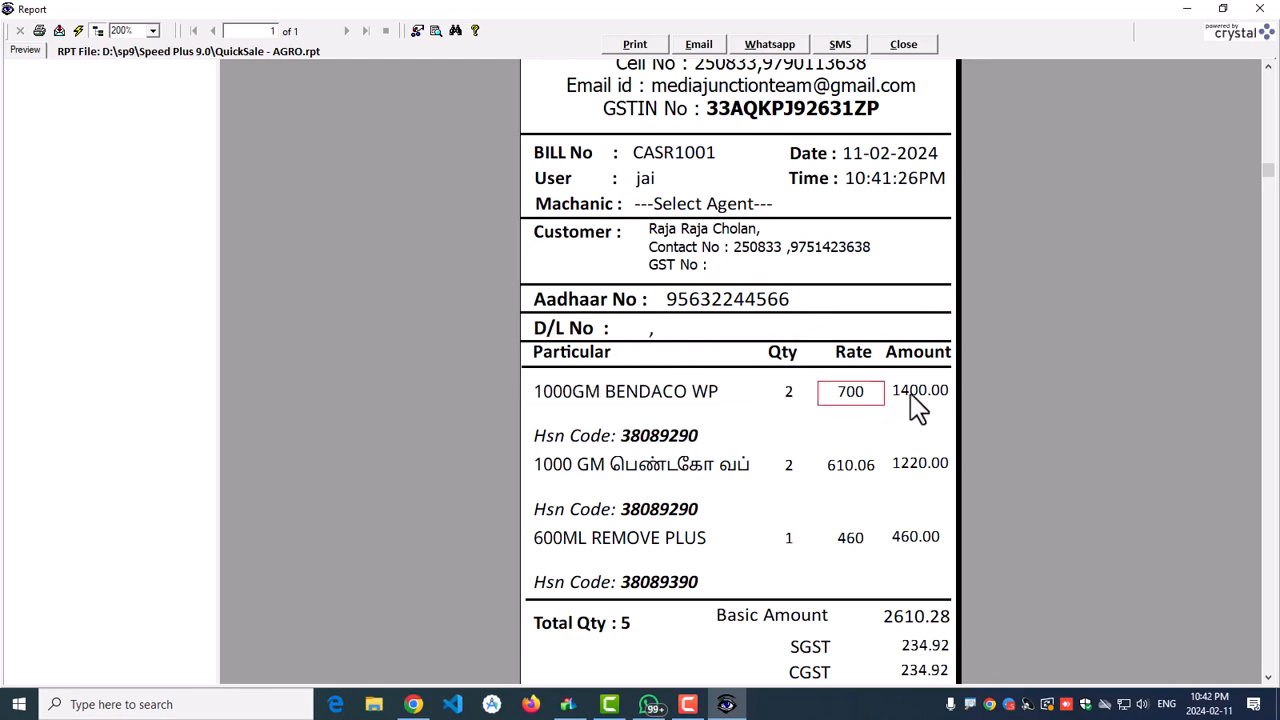
left_click(916, 405)
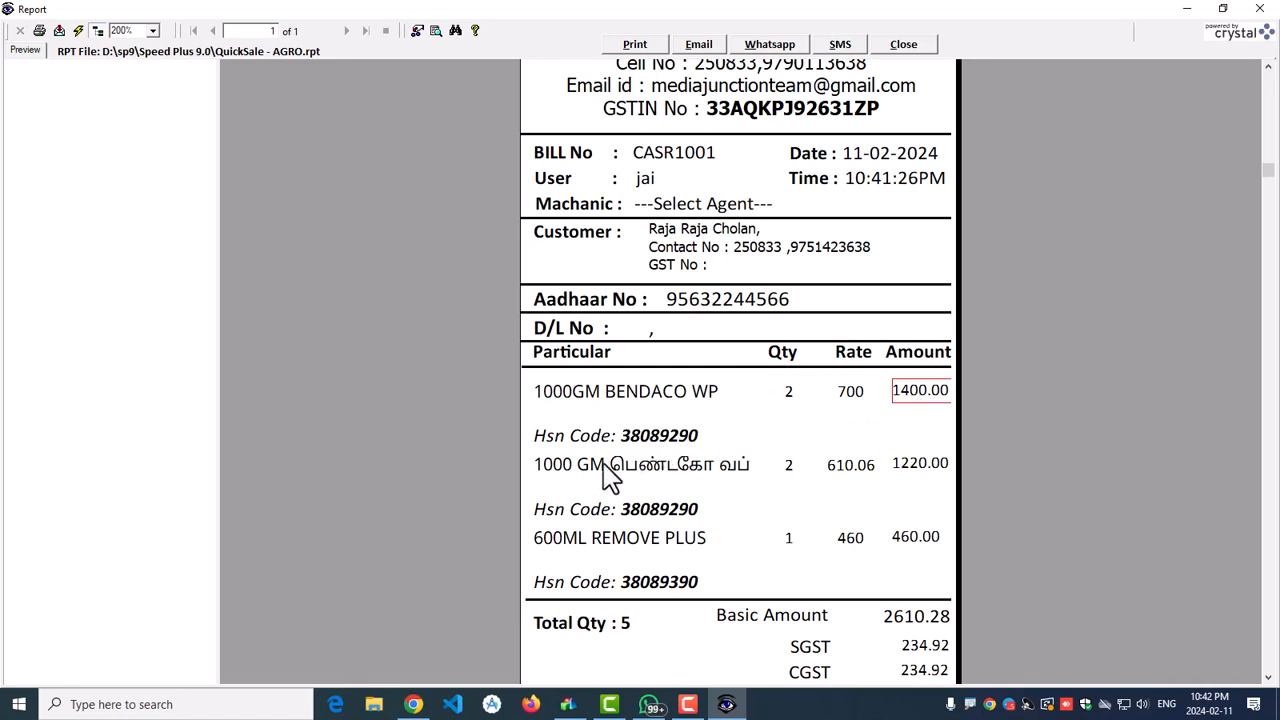
left_click(667, 472)
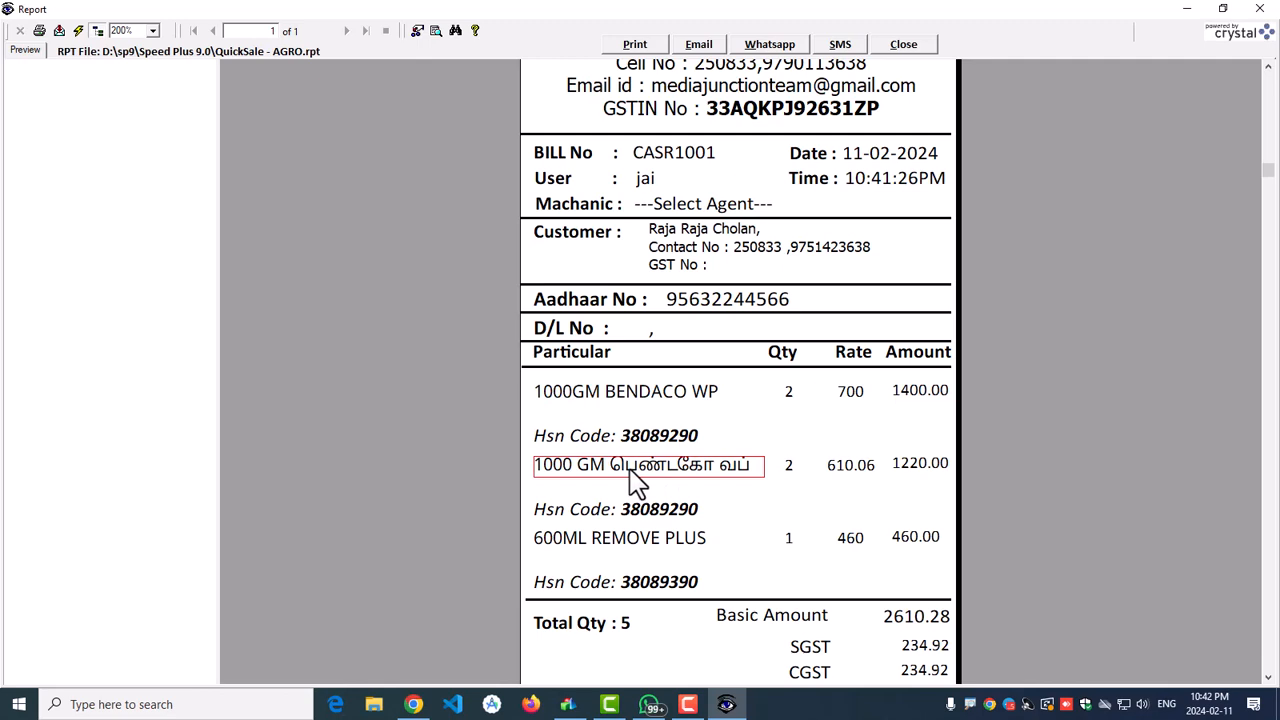
scroll(637, 480, "down", 3)
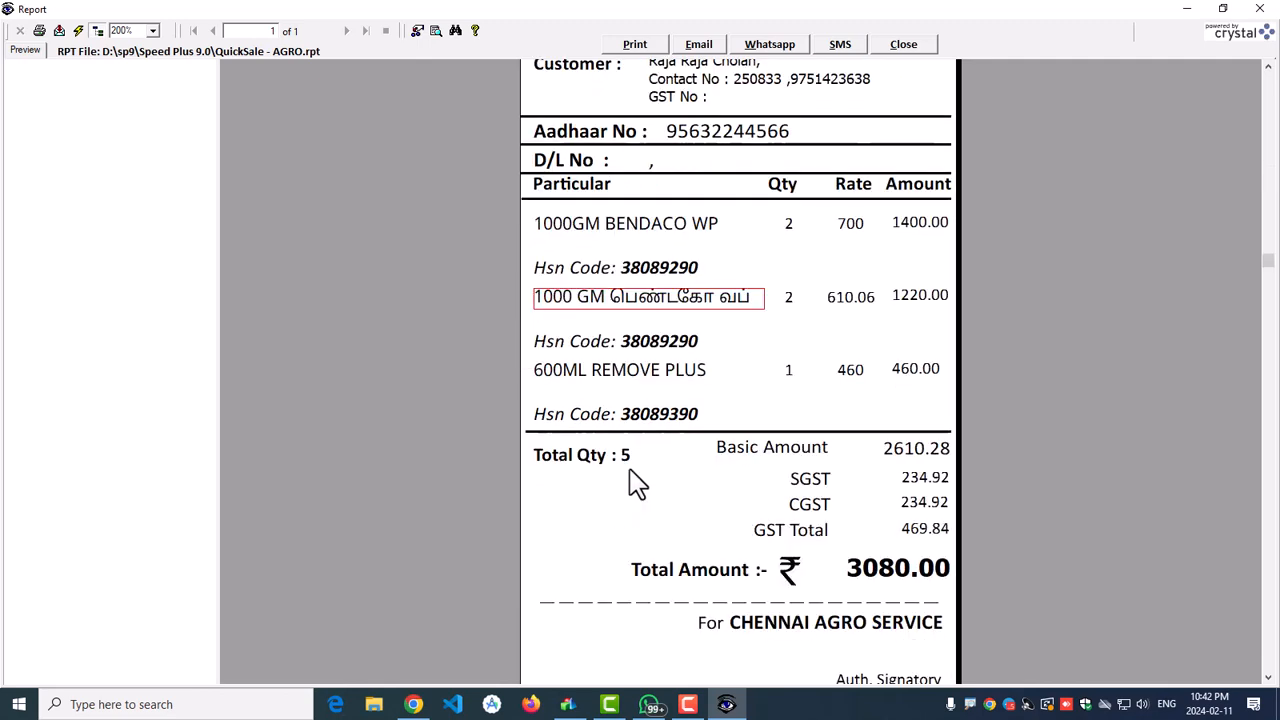
left_click(622, 422)
left_click(622, 345)
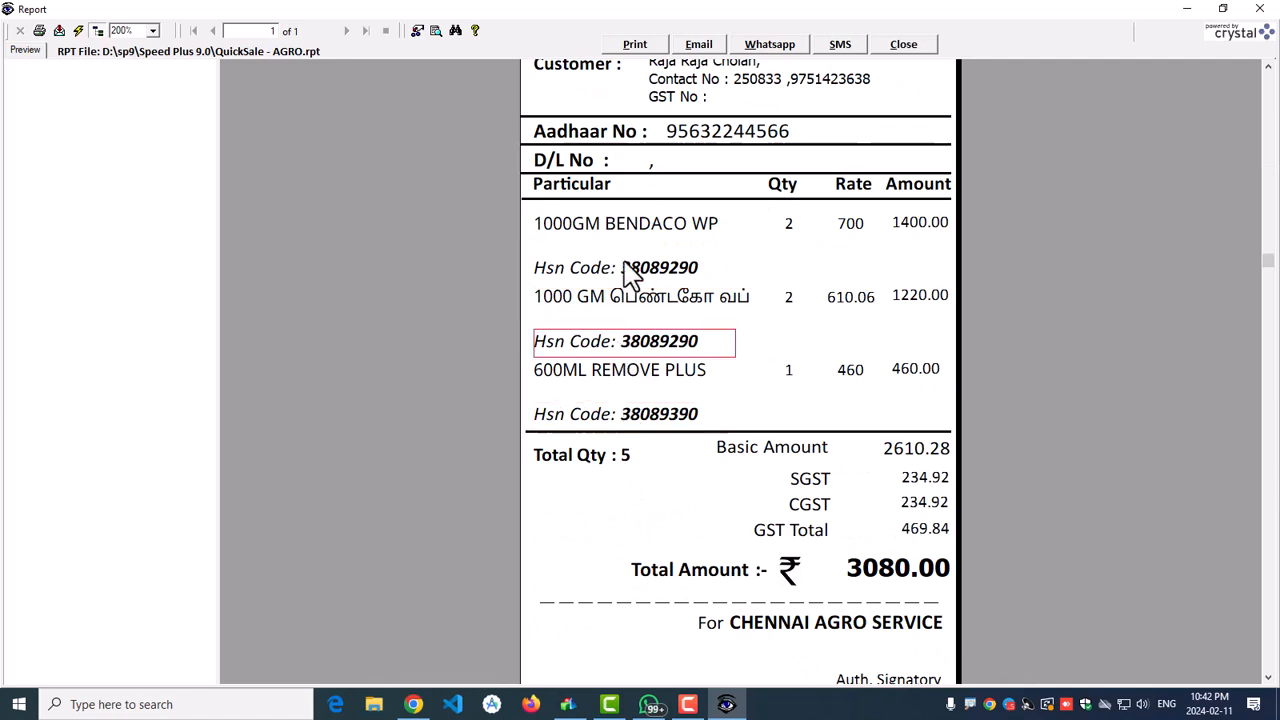
left_click(630, 270)
left_click(622, 348)
left_click(638, 419)
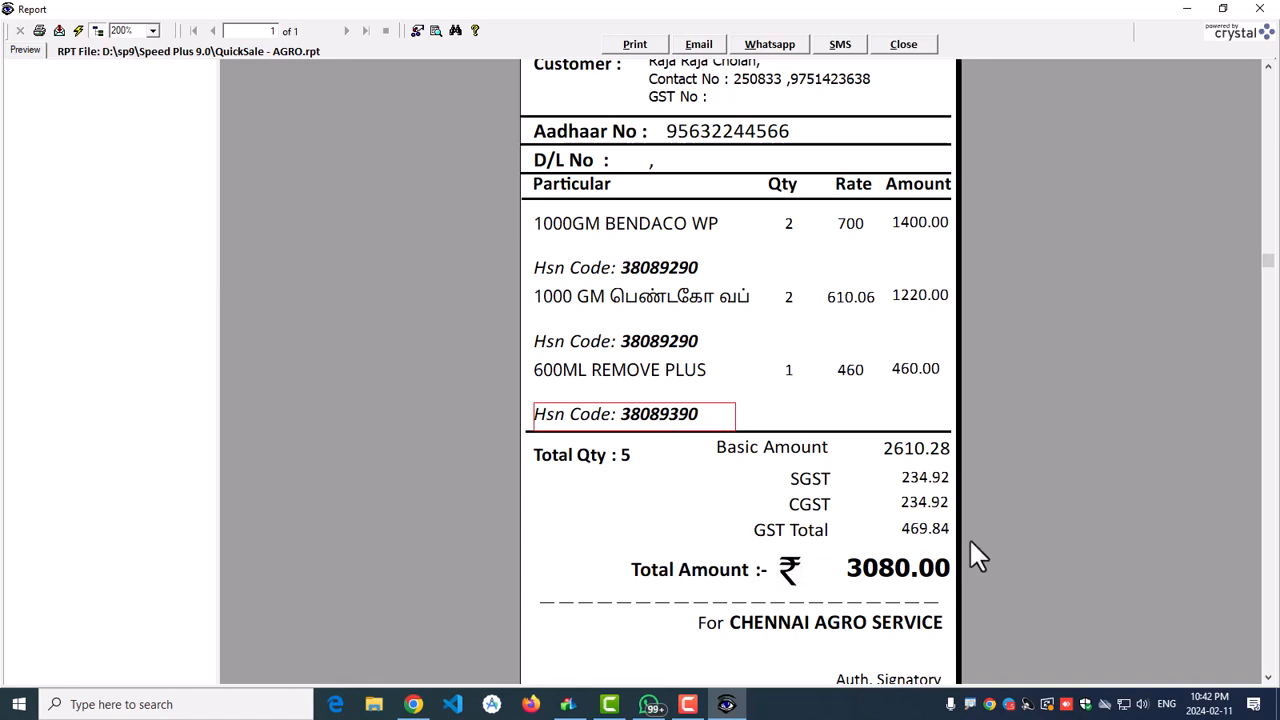
left_click(912, 463)
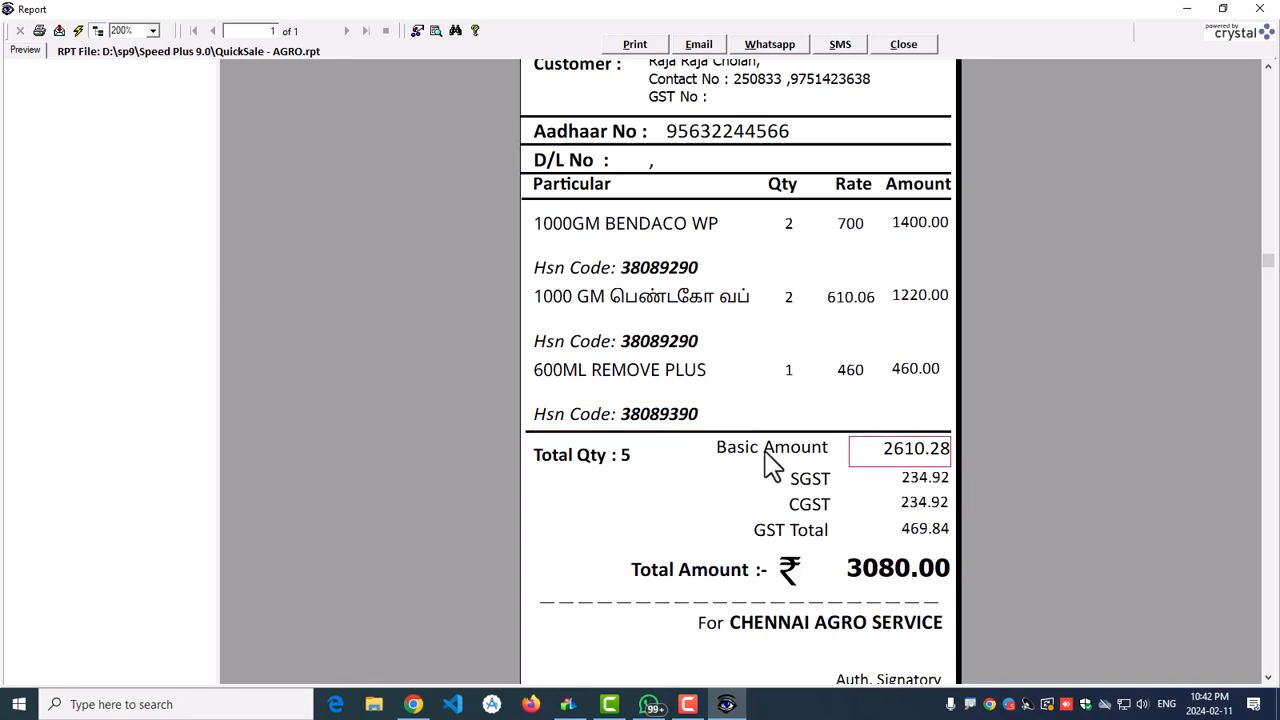
left_click(910, 480)
left_click(912, 505)
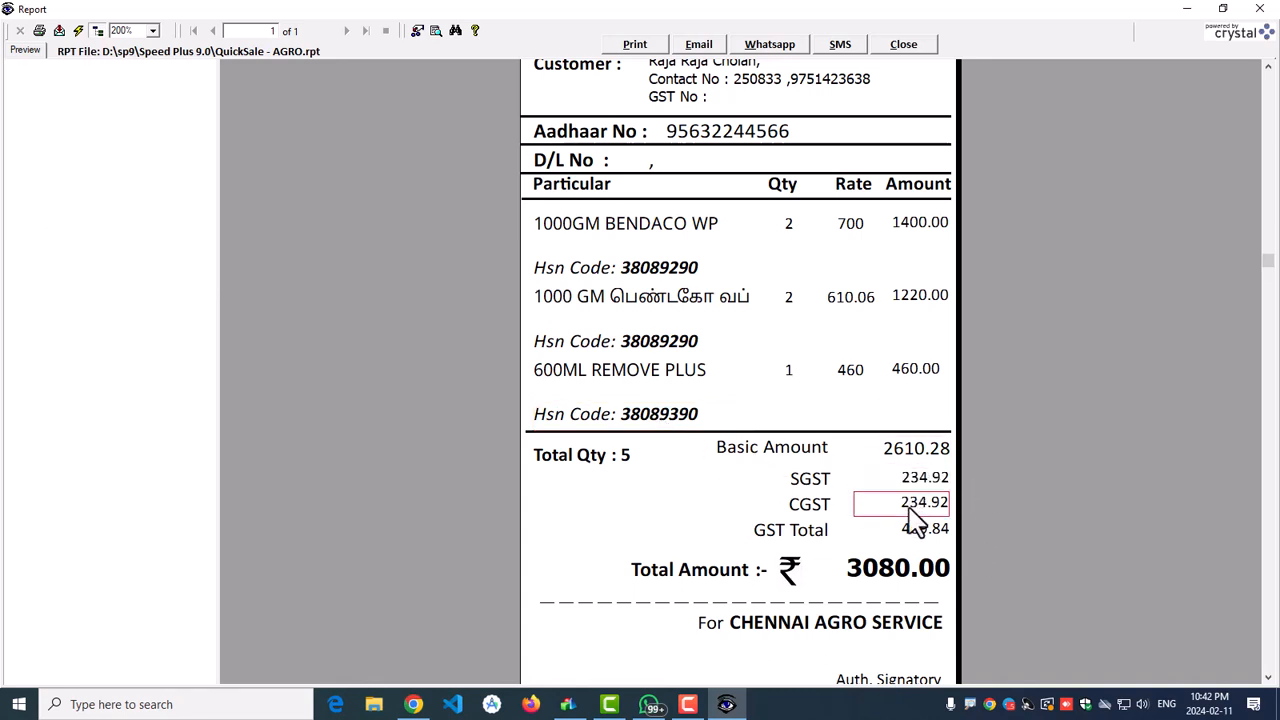
left_click(907, 534)
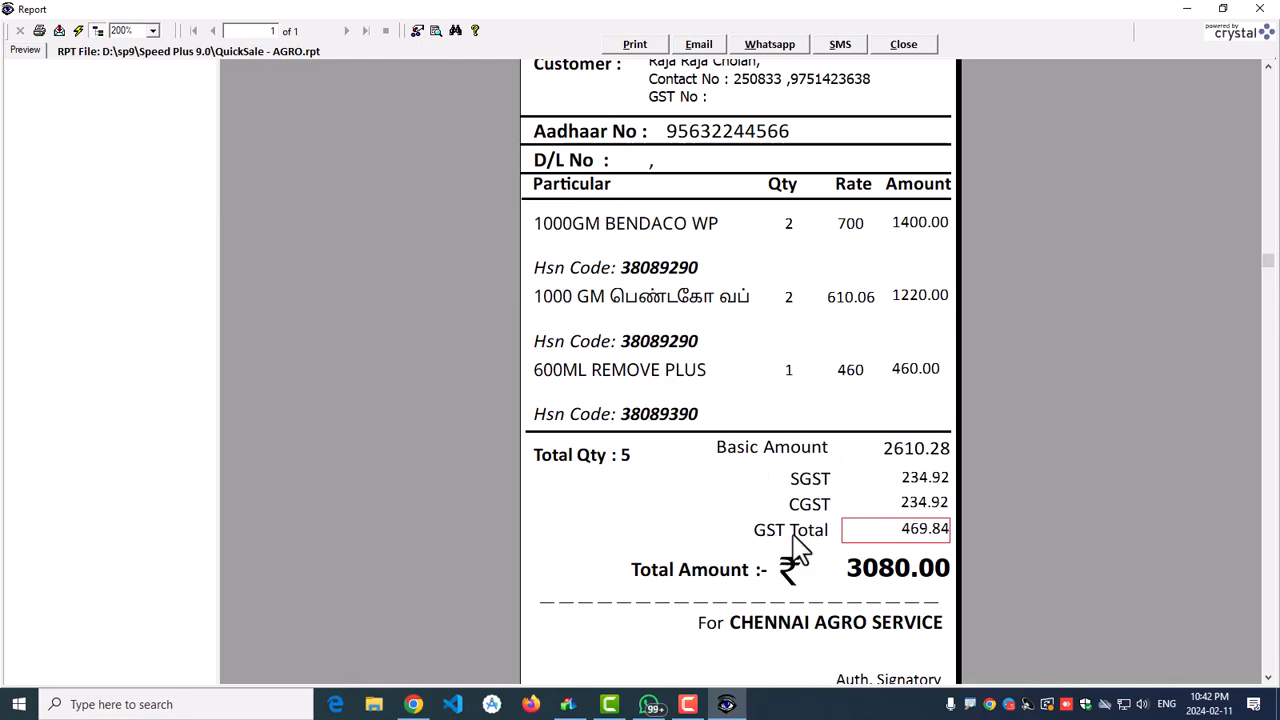
left_click(908, 462)
left_click(916, 536)
left_click(886, 578)
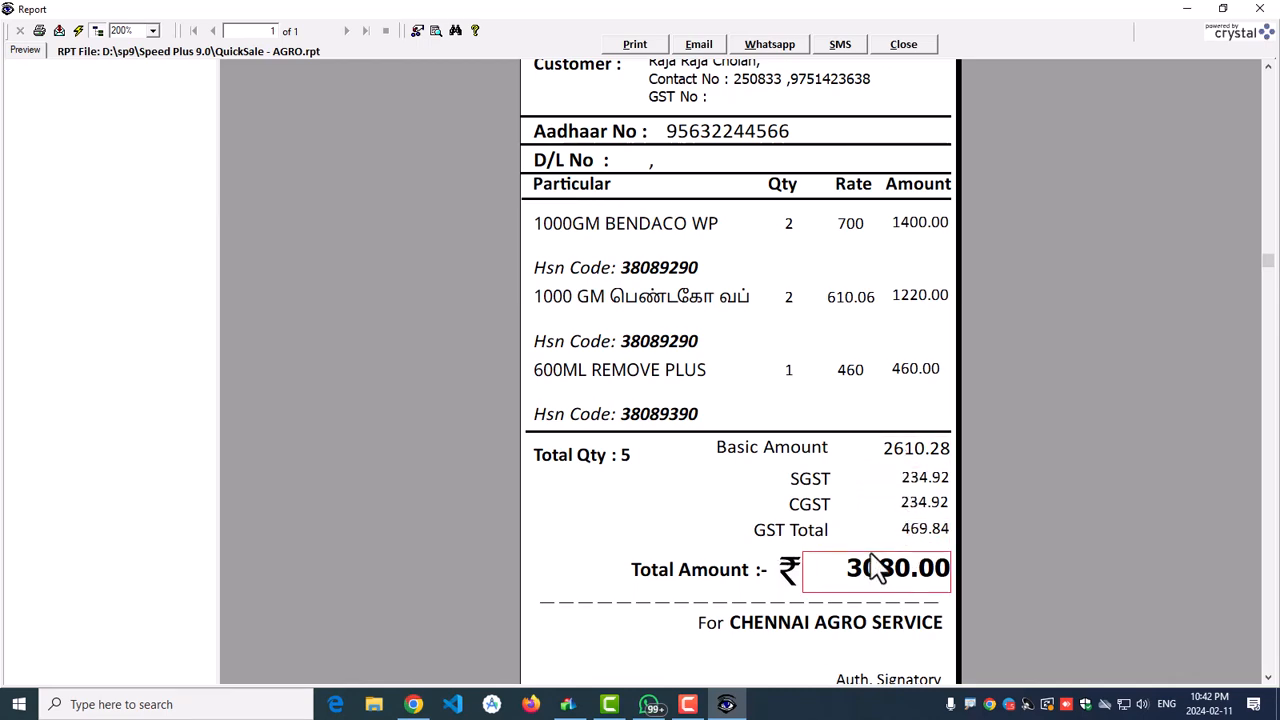
scroll(871, 566, "down", 3)
scroll(857, 546, "up", 3)
scroll(660, 410, "down", 3)
scroll(730, 540, "up", 9)
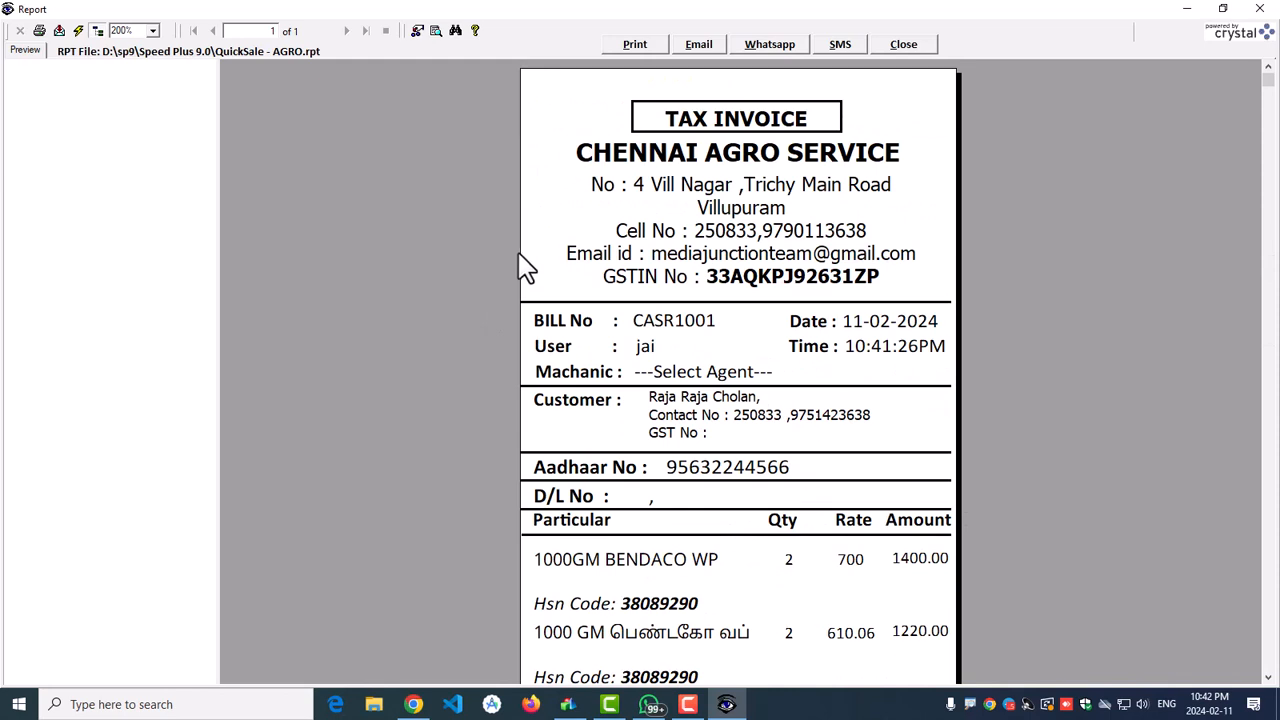
Step: Close the invoice preview and start a new Touch POS bill CASR1002
left_click(915, 47)
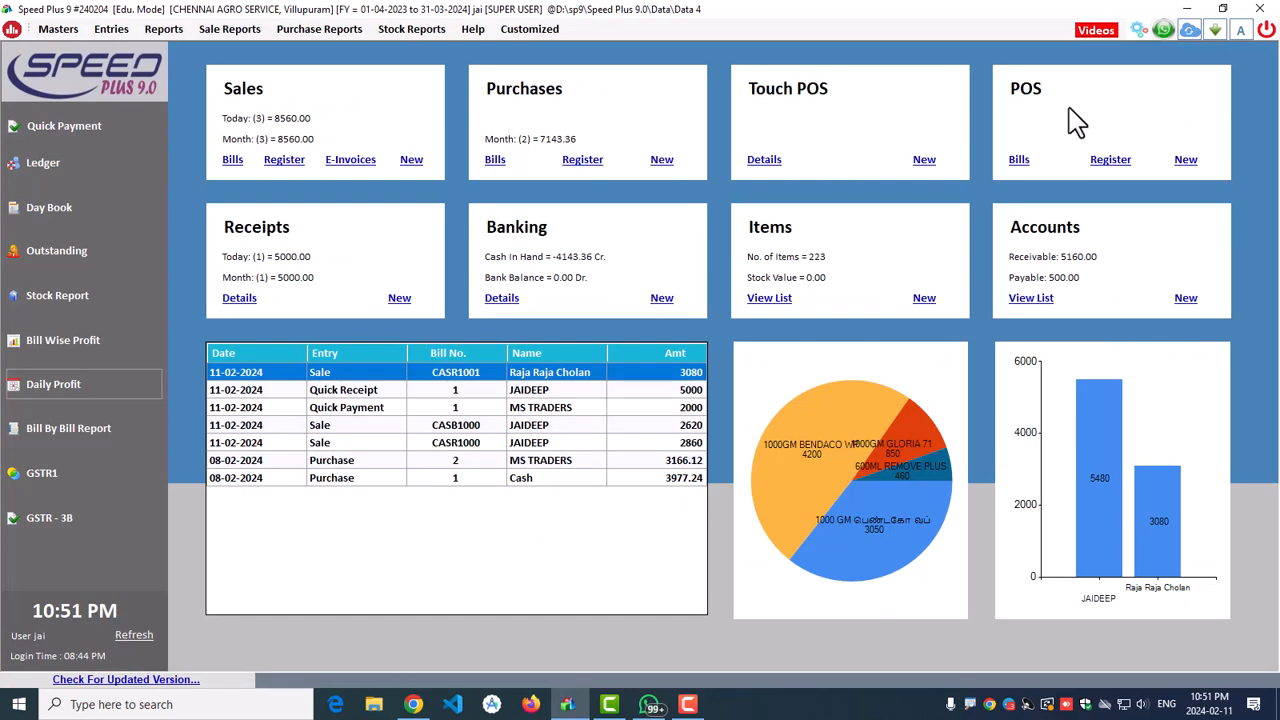
left_click(924, 160)
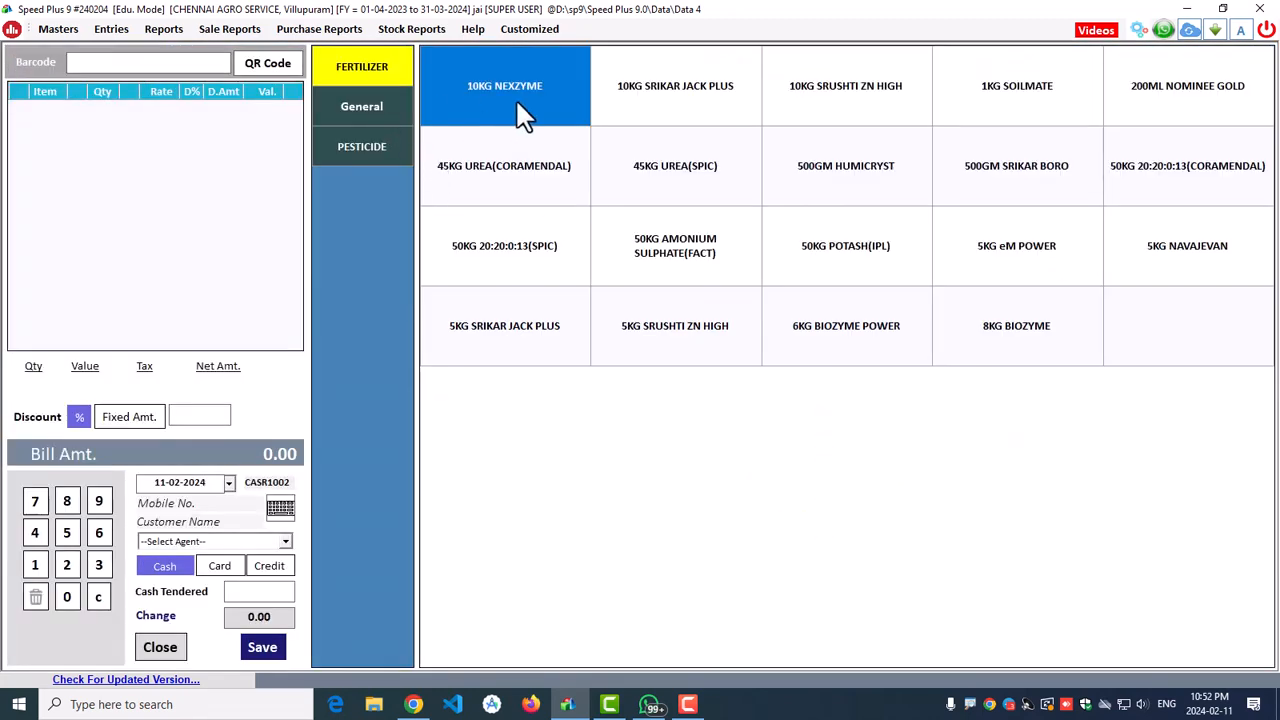
Step: Add 10KG SRIKAR JACK PLUS, 10KG SRUSHTI ZN HIGH, 1KG SOILMATE and 200ML NOMINEE GOLD
left_click(668, 108)
left_click(822, 95)
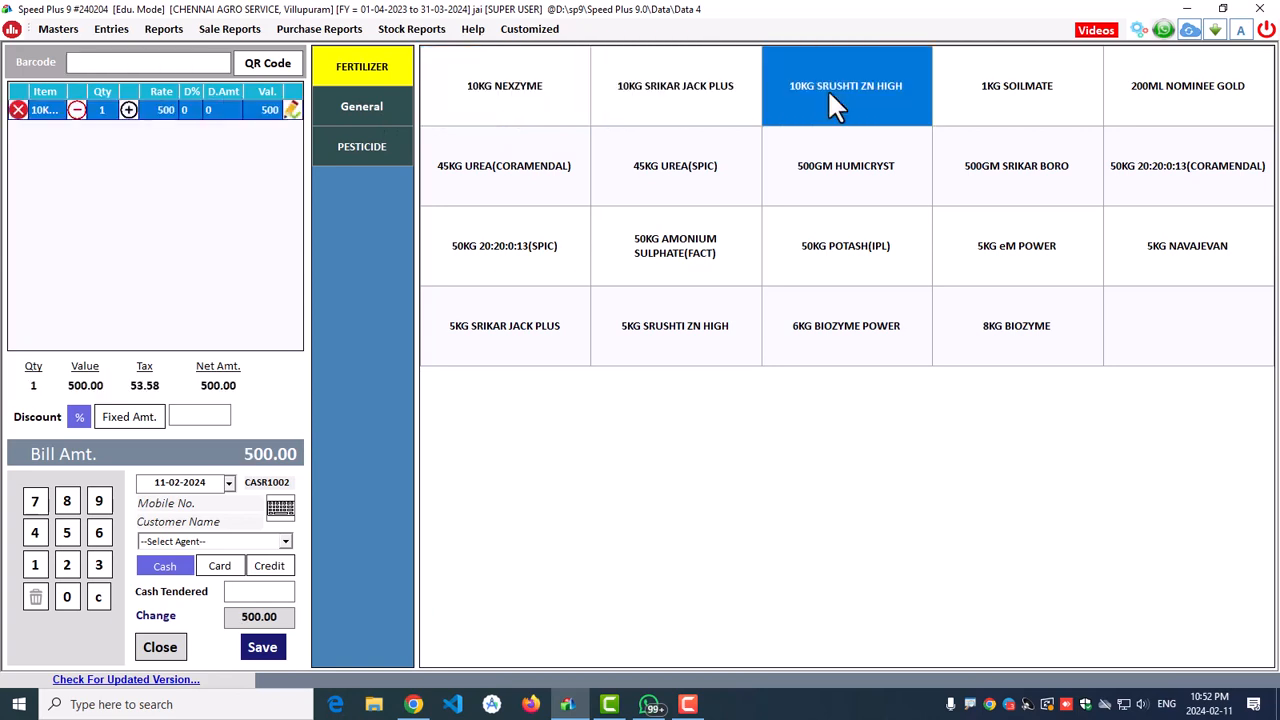
left_click(995, 95)
left_click(1188, 98)
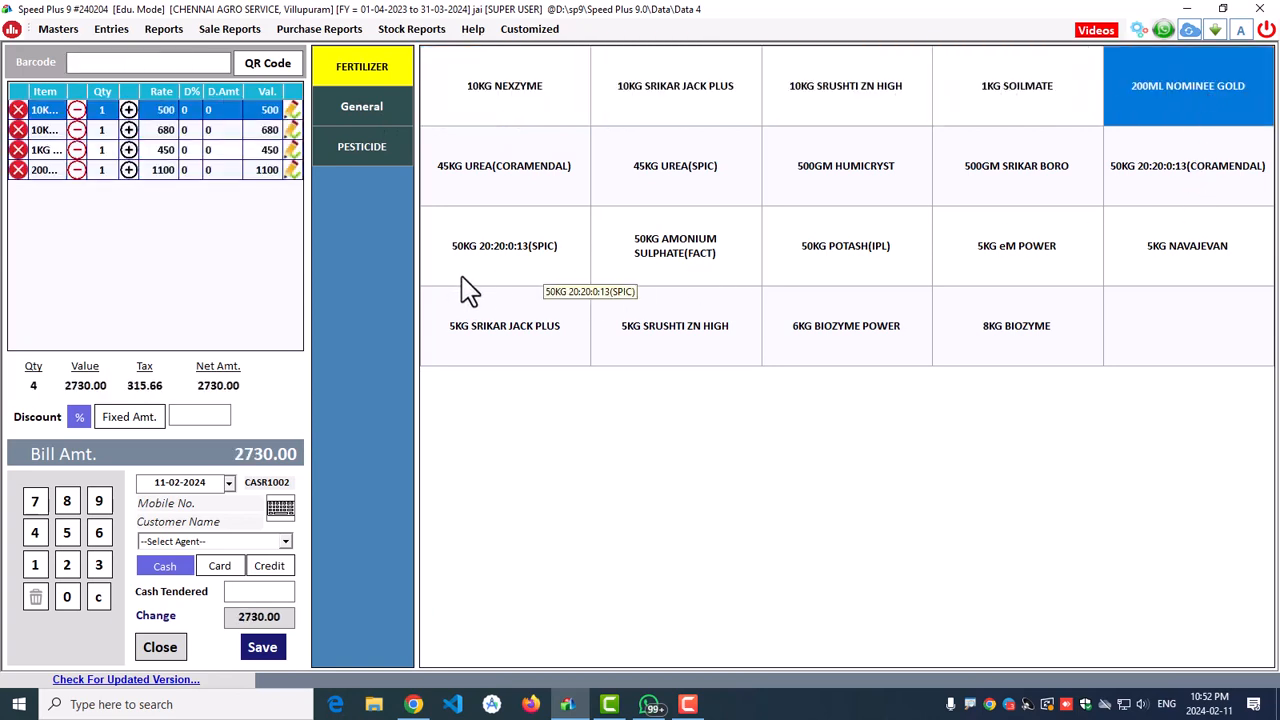
Step: Add G.M-45, 150GM BIOCLAIM PRO, 1KG JANBAZ POWER, 250GM SUPER MATE, 250ML HAMOR; choose fixed-amount discount
left_click(362, 108)
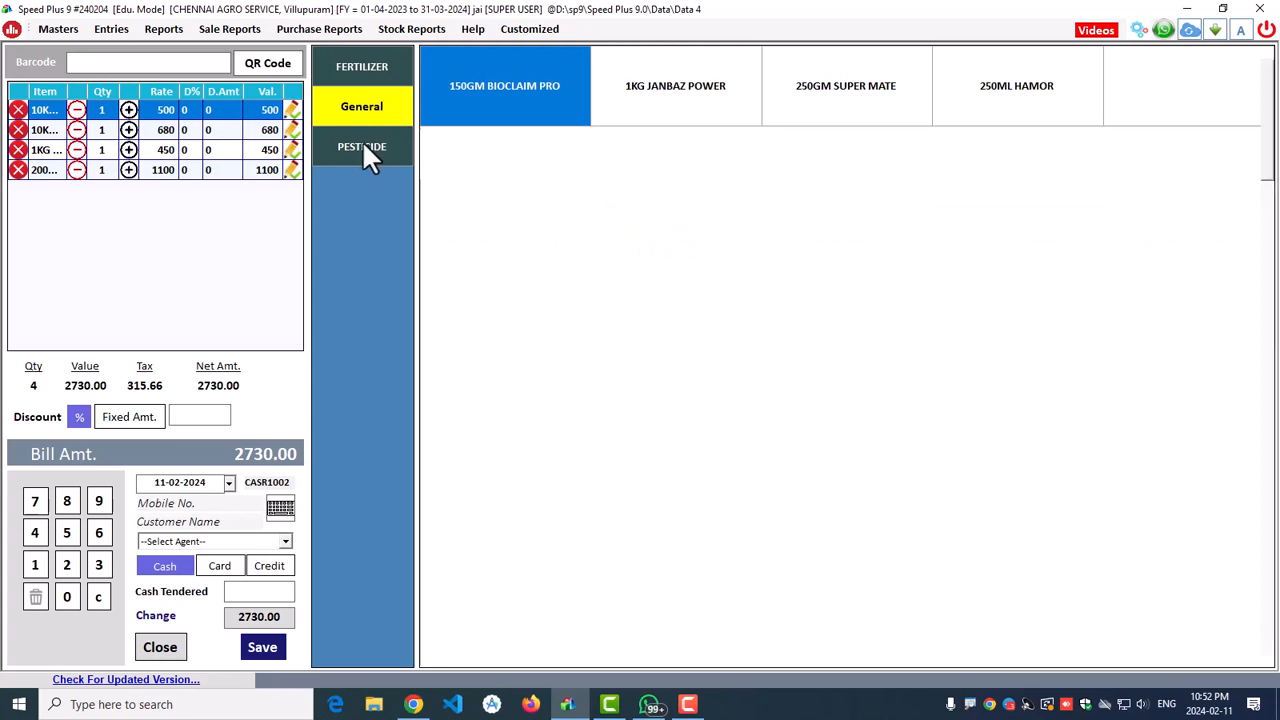
left_click(364, 147)
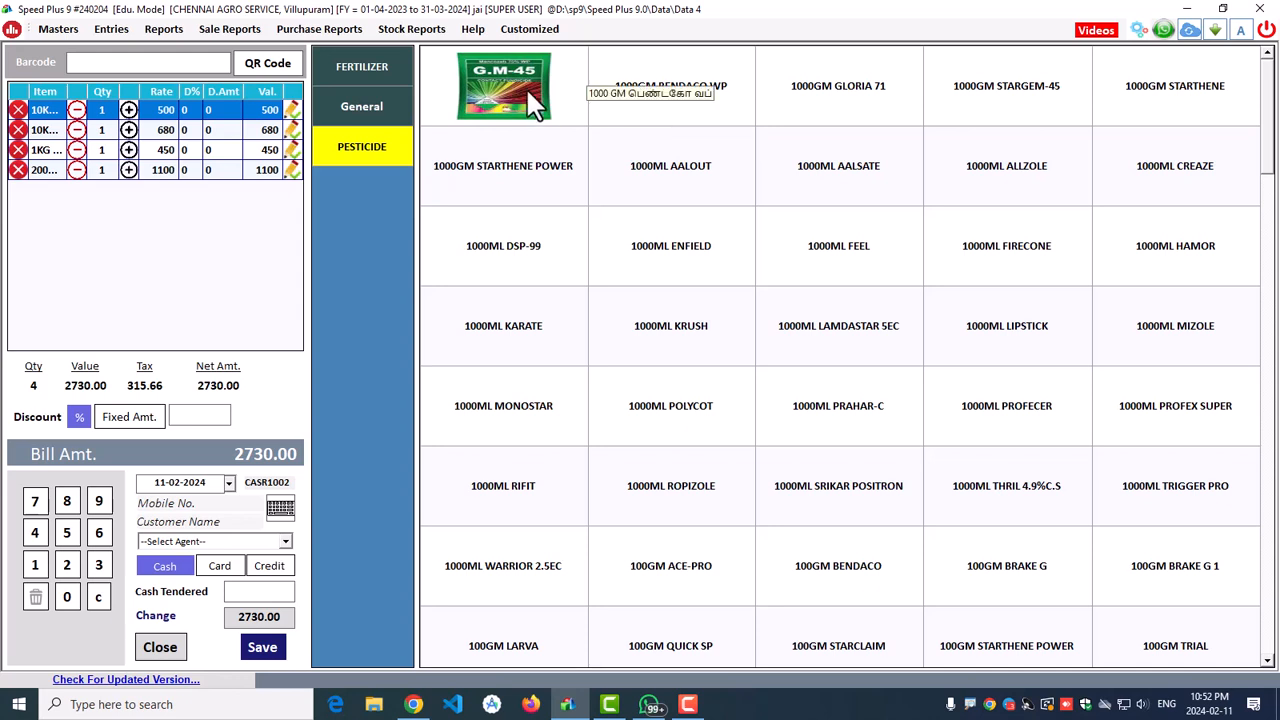
left_click(478, 118)
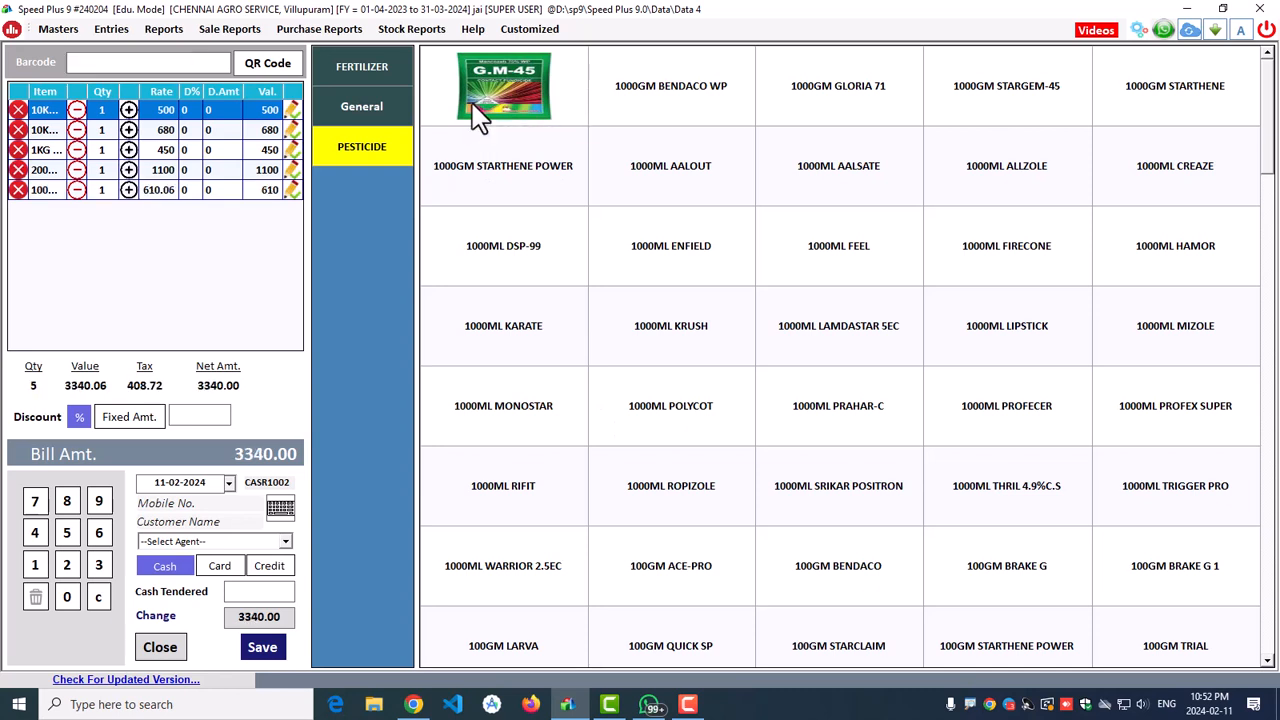
left_click(363, 106)
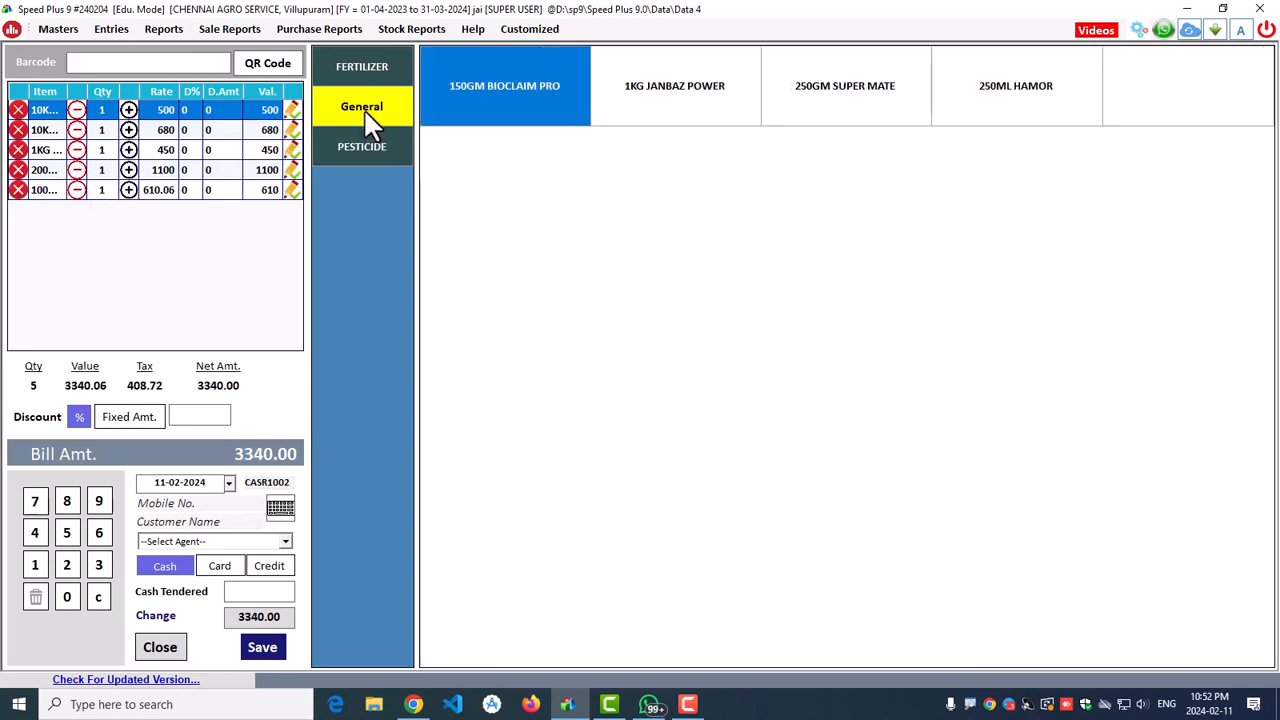
left_click(501, 91)
left_click(675, 112)
left_click(836, 106)
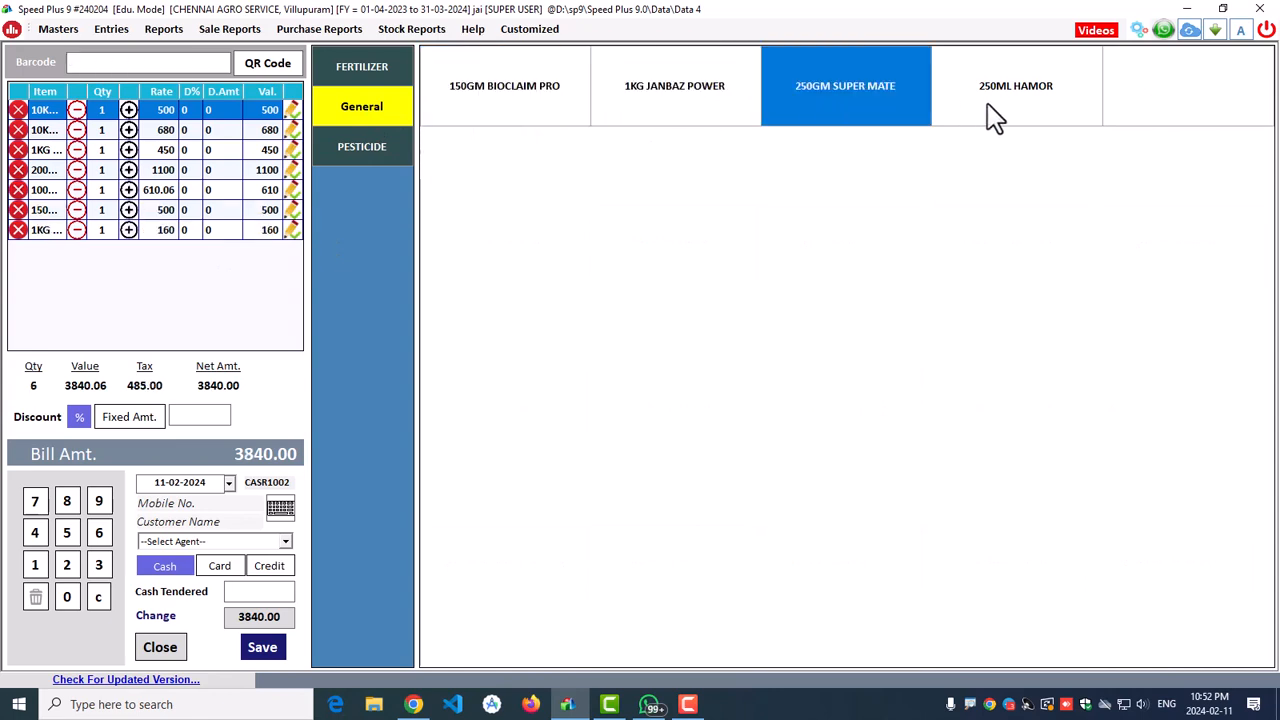
left_click(988, 106)
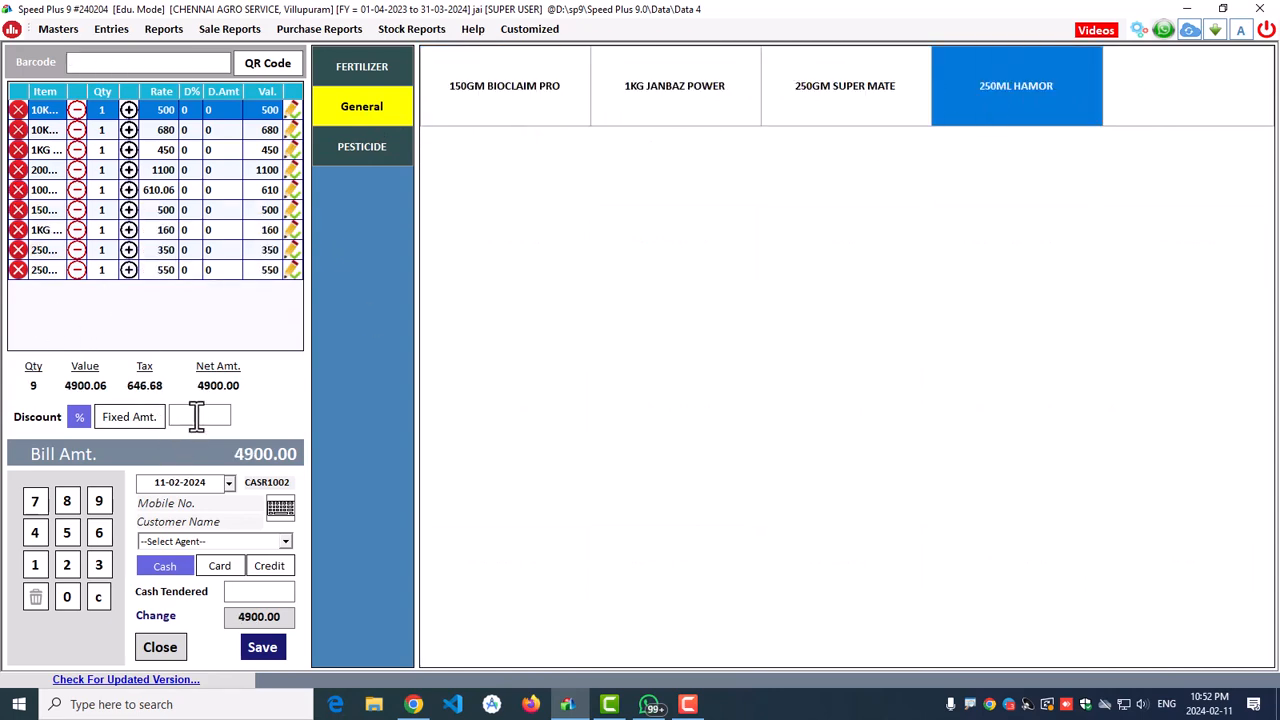
left_click(110, 418)
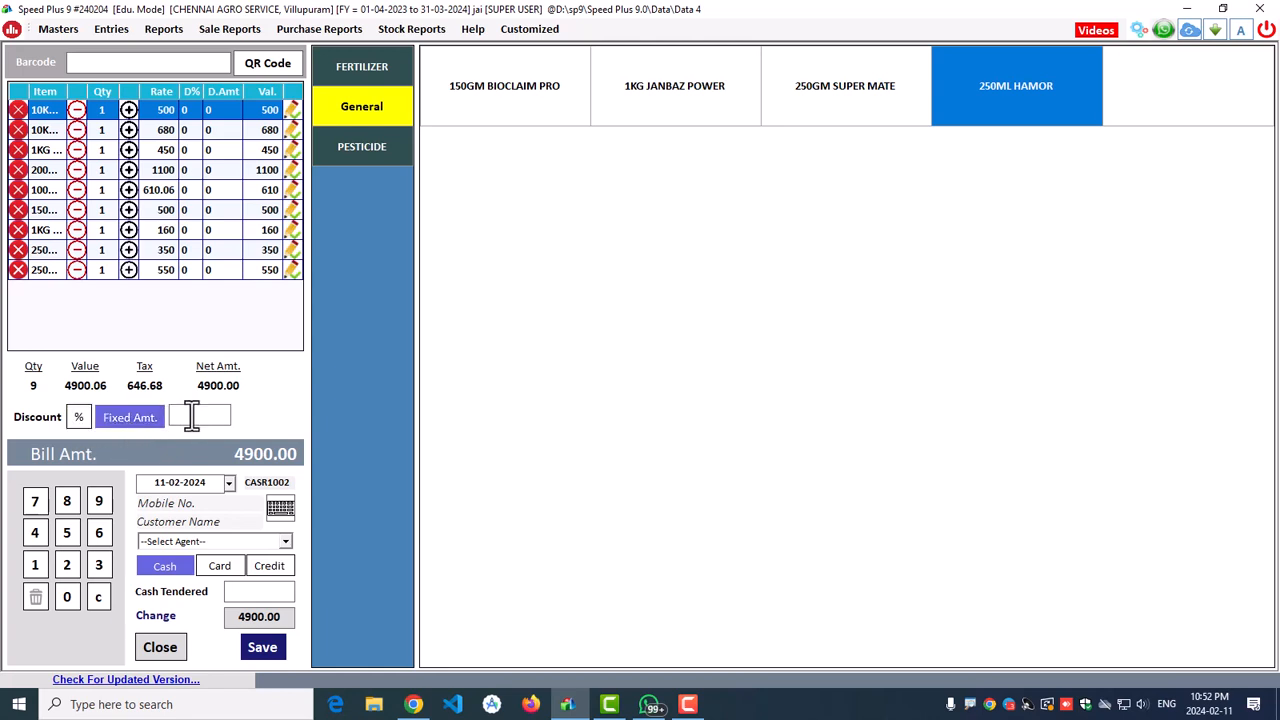
Step: Apply a 10% discount and enter the customer's mobile number and name
left_click(79, 418)
type("10")
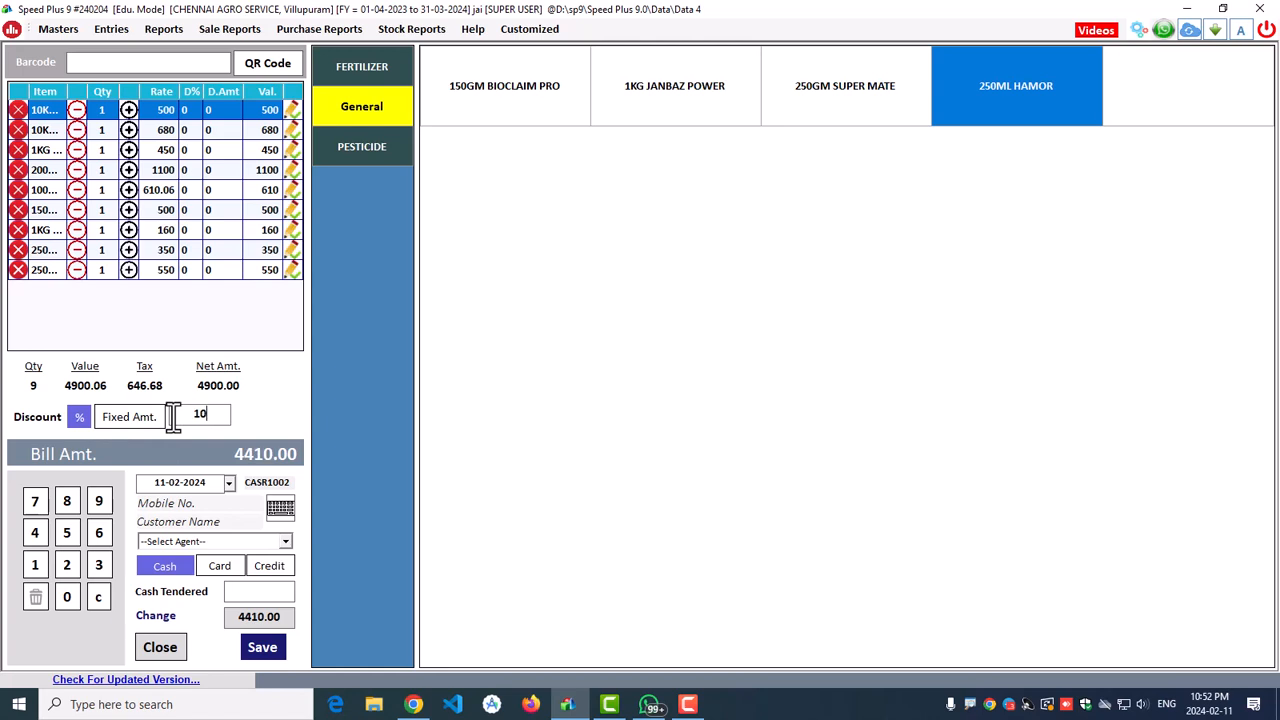
left_click(194, 498)
left_click(230, 522)
type("JAI")
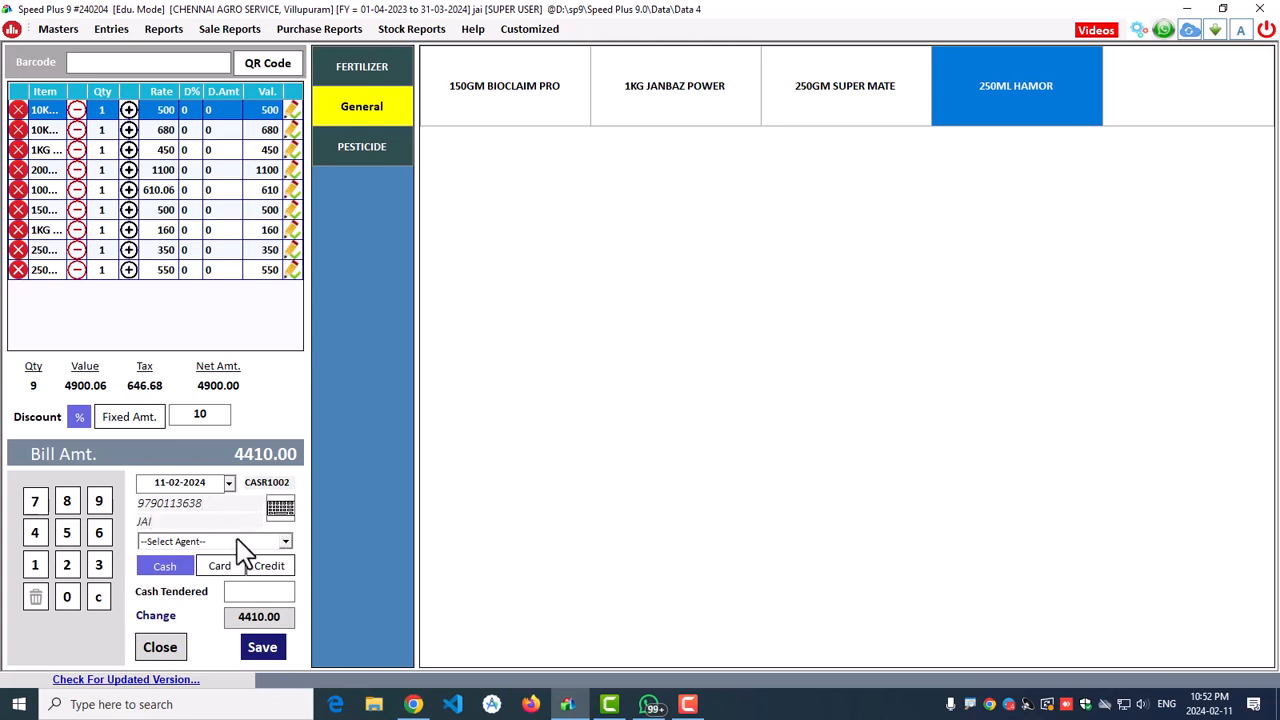
key("Tab")
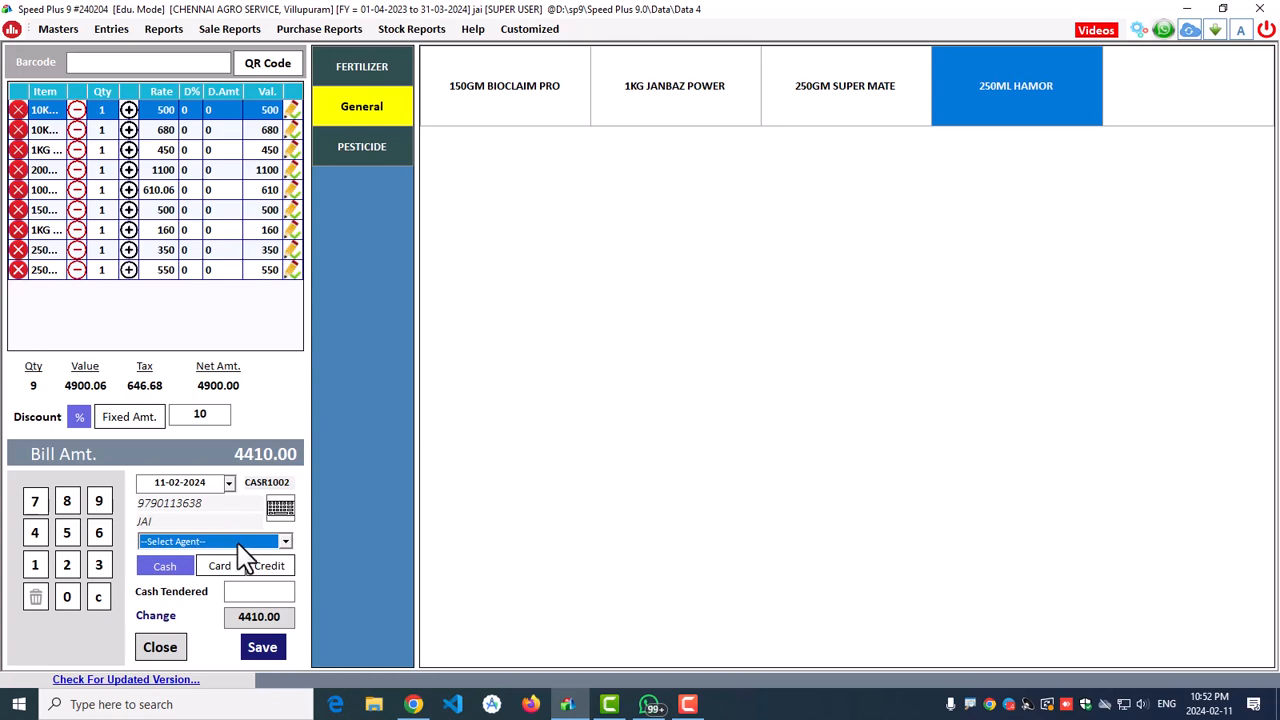
Step: Pay by cash with 4500 tendered and save the bill
left_click(166, 568)
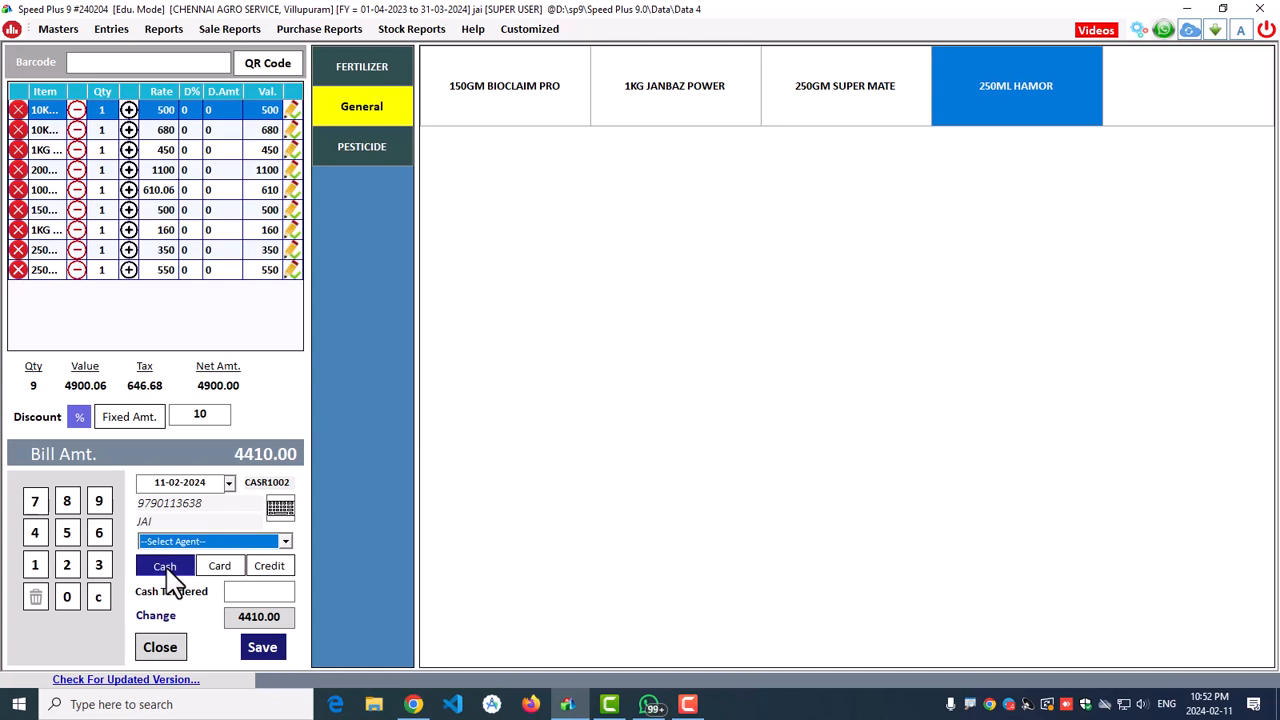
left_click(251, 591)
type("4500")
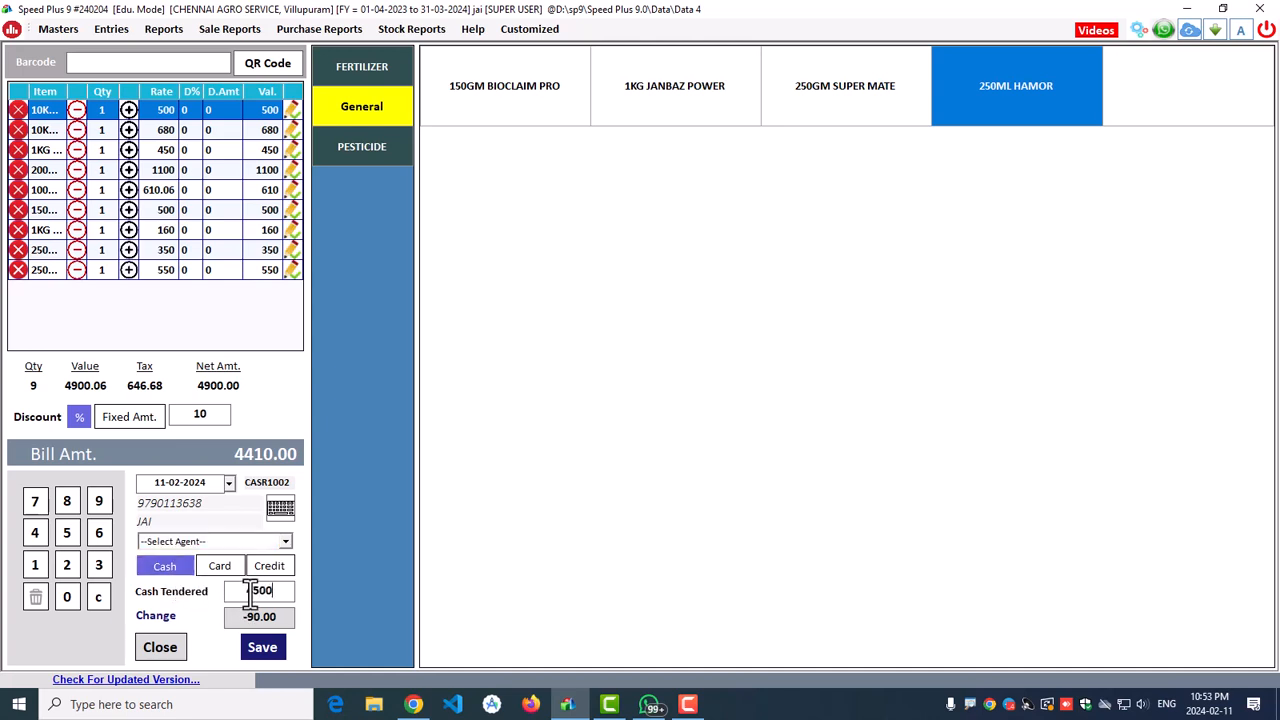
left_click_drag(238, 625, 298, 617)
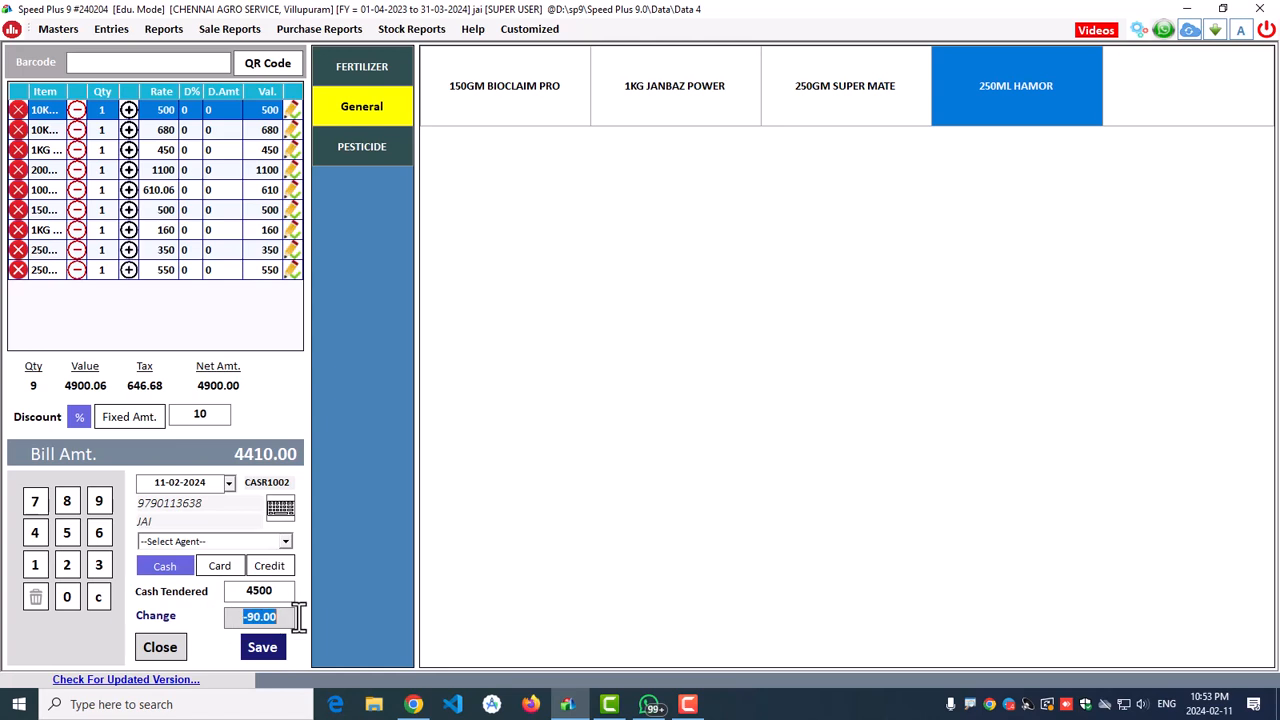
left_click(260, 650)
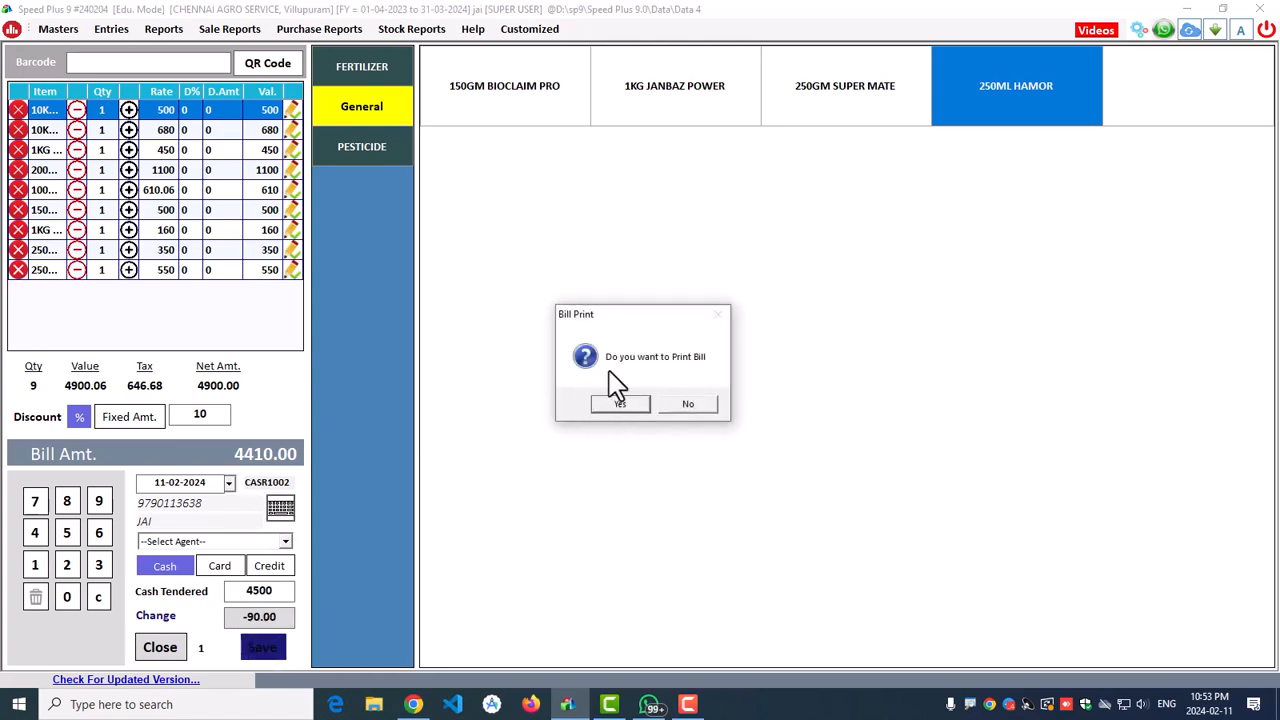
Step: Print the bill and view estimate 1002 at 300% zoom, scrolling through it
left_click(621, 405)
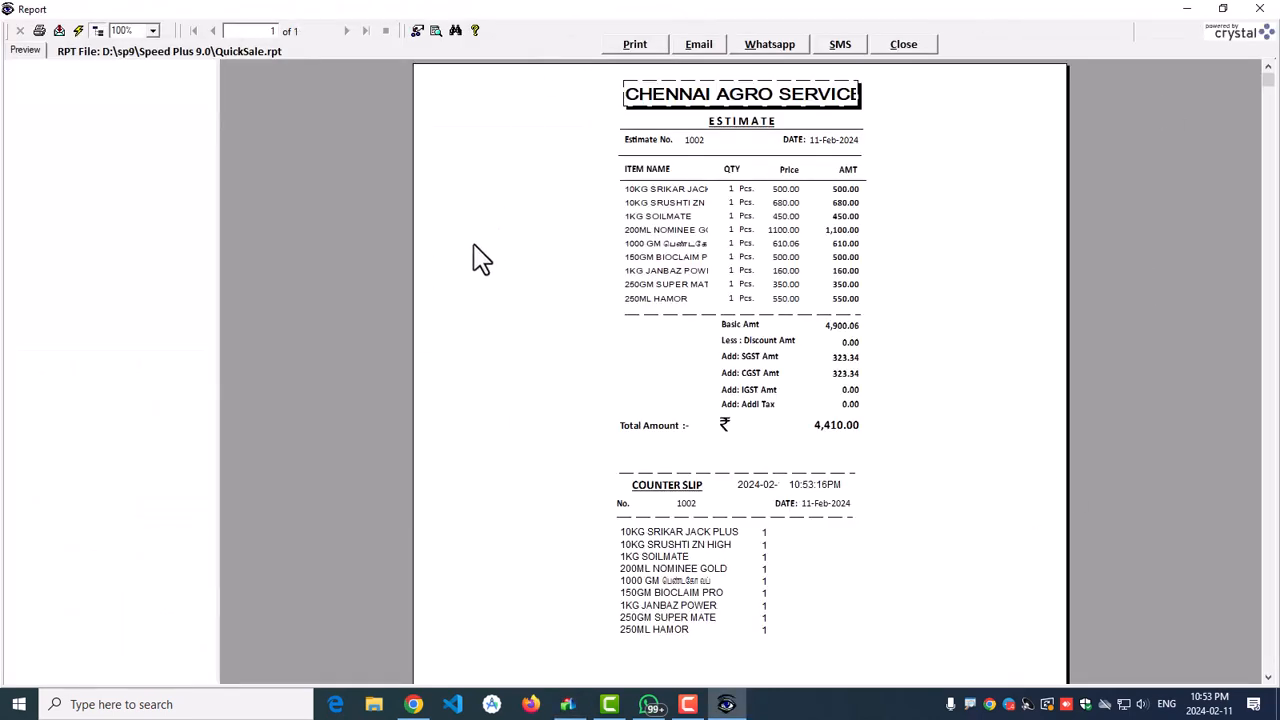
left_click(152, 30)
left_click(126, 90)
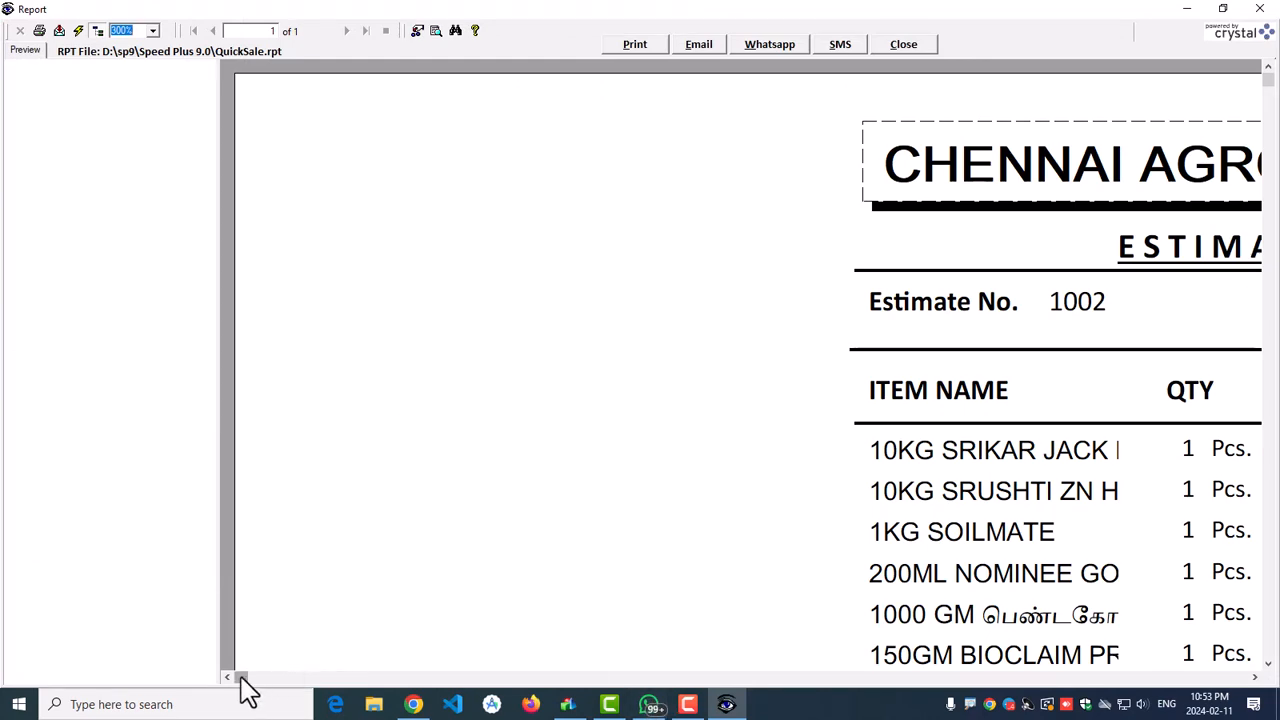
left_click_drag(243, 678, 805, 690)
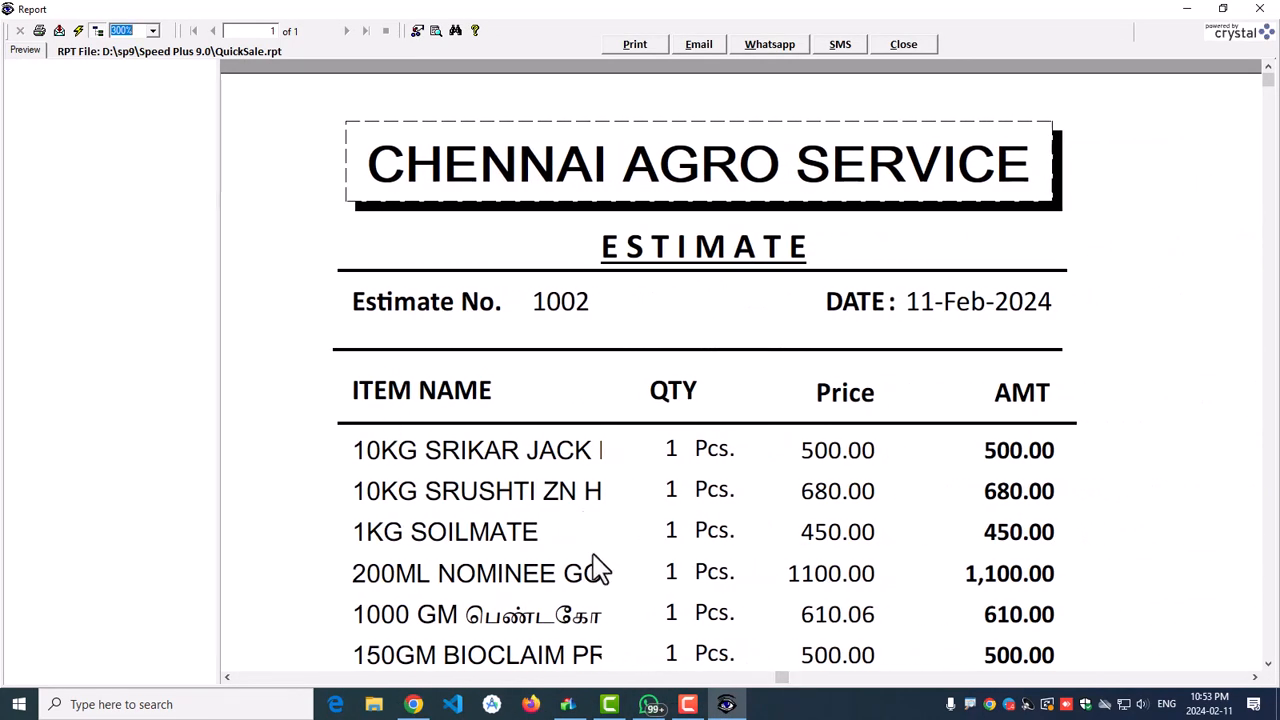
scroll(702, 480, "down", 3)
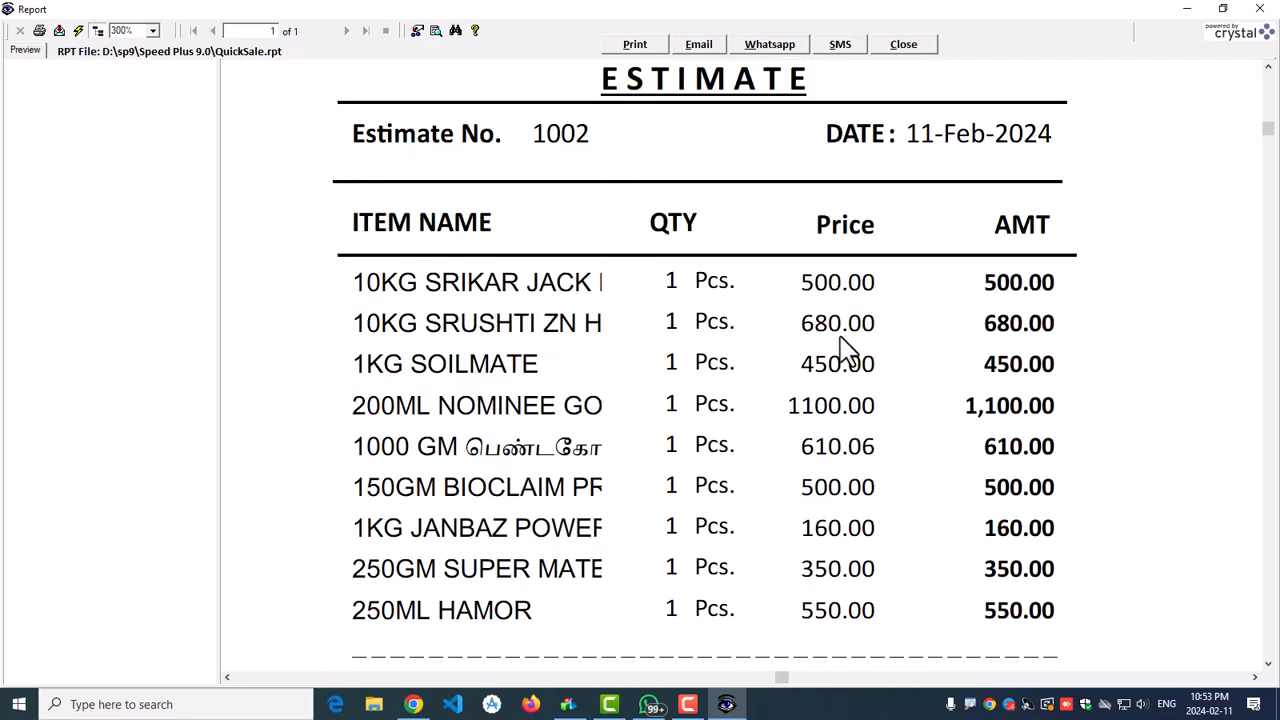
scroll(766, 391, "down", 12)
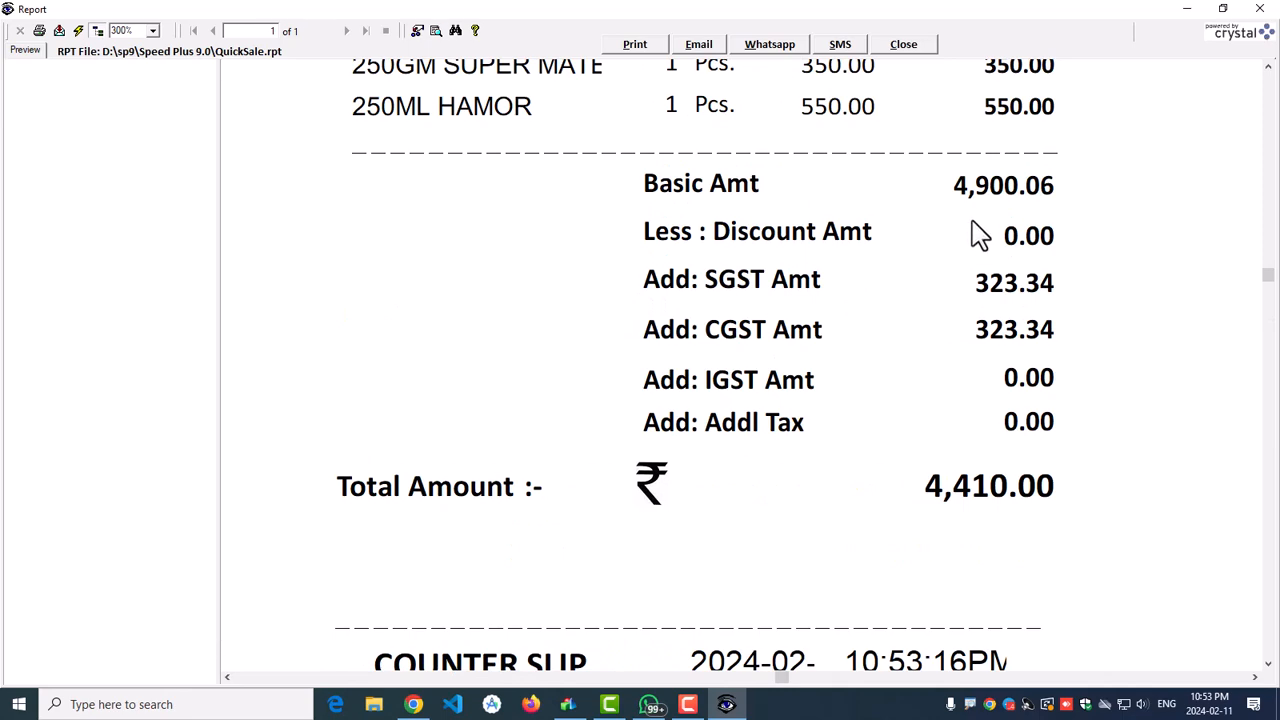
scroll(858, 464, "down", 5)
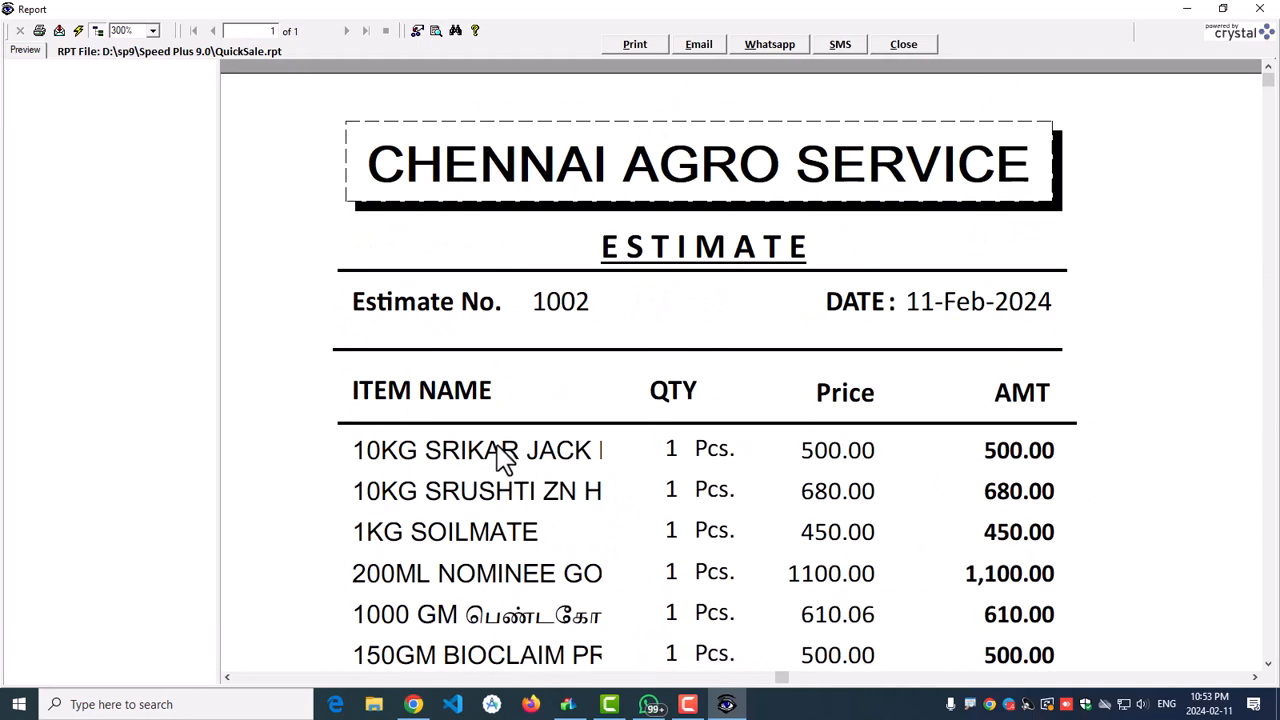
Step: Close the preview and Touch POS screen, refresh the dashboard, and start a new POS sale
left_click(910, 48)
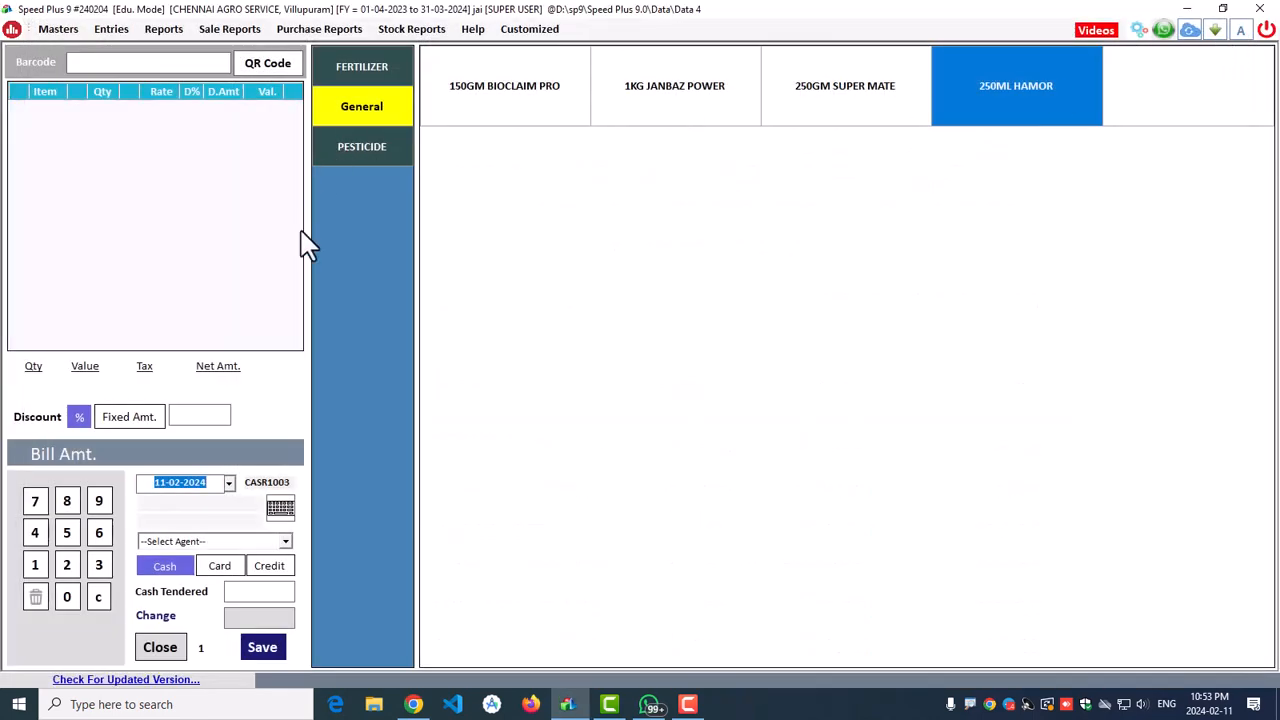
left_click(176, 650)
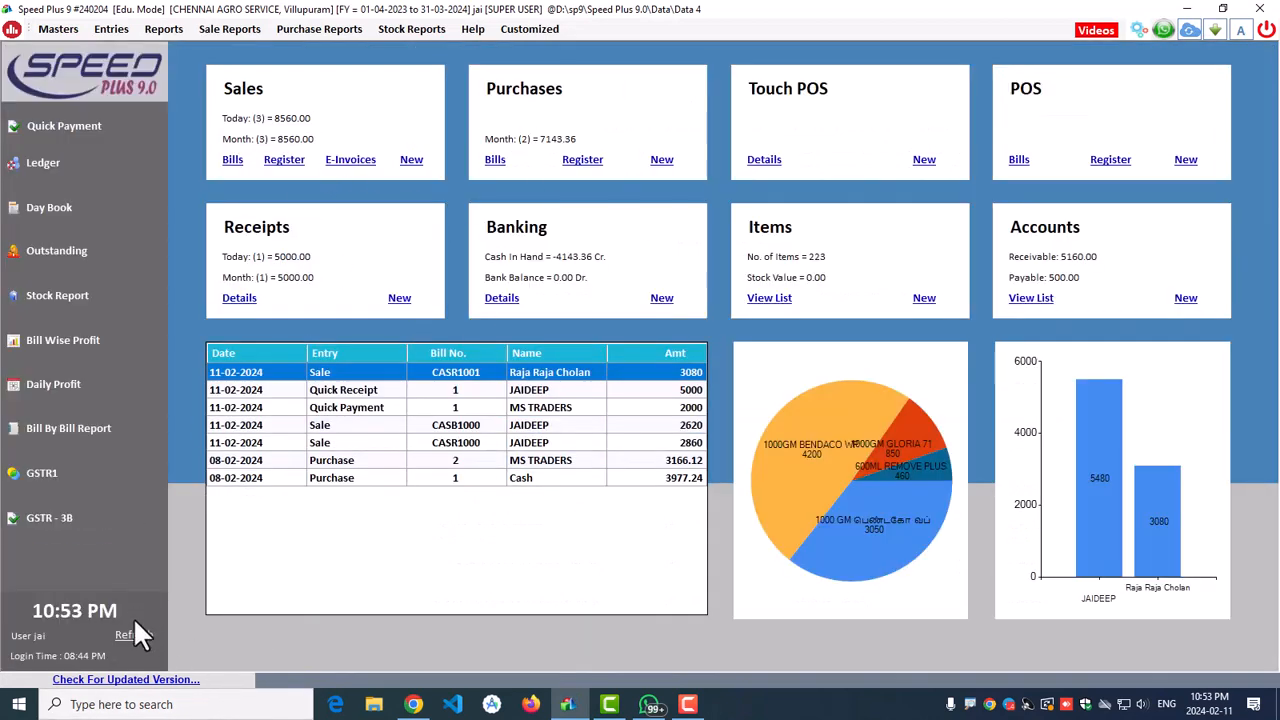
left_click(134, 635)
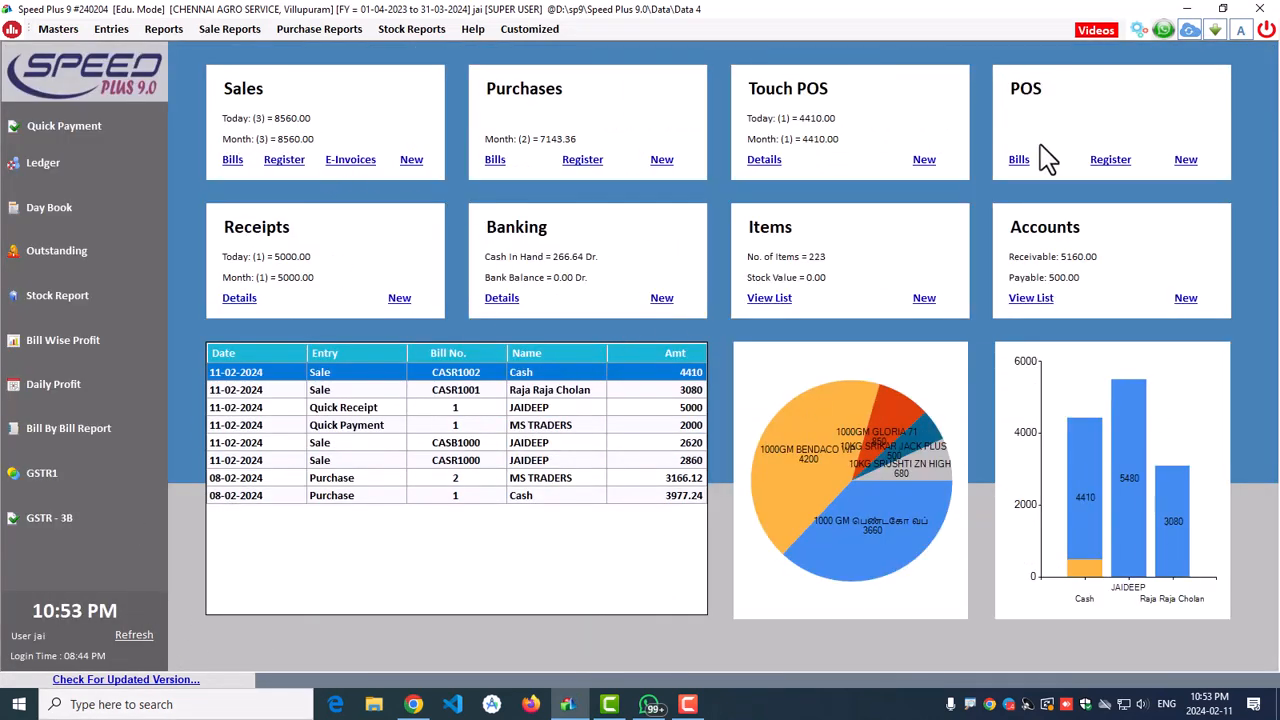
left_click(1186, 160)
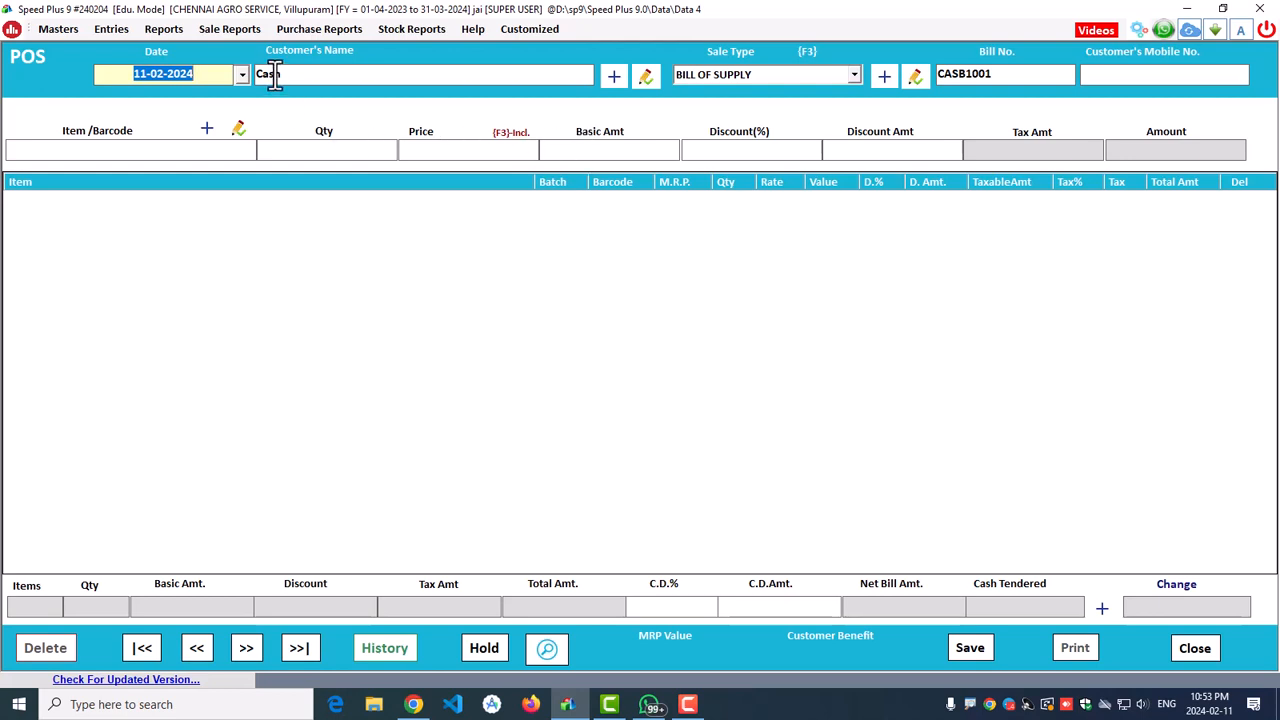
Step: Replace the Cash customer with the second listed customer and set the sale type to Wholesale
left_click(310, 79)
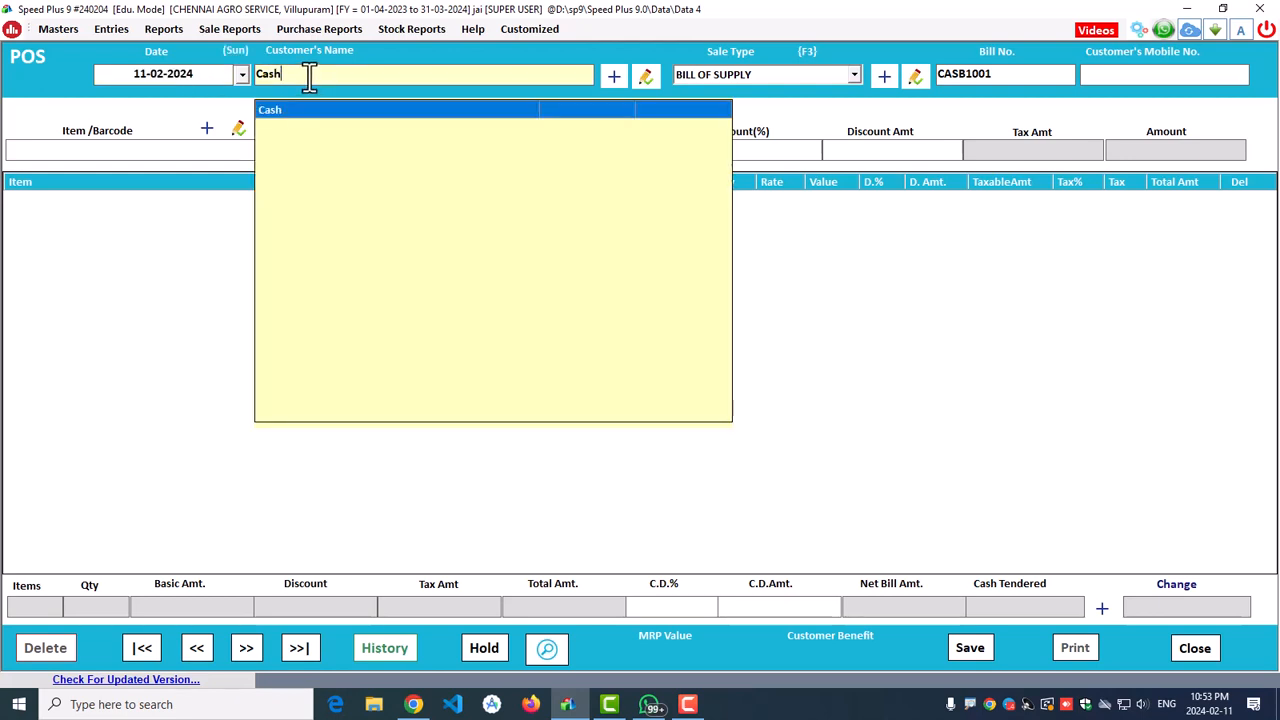
key("BackSpace")
key("BackSpace")
key("BackSpace")
key("BackSpace")
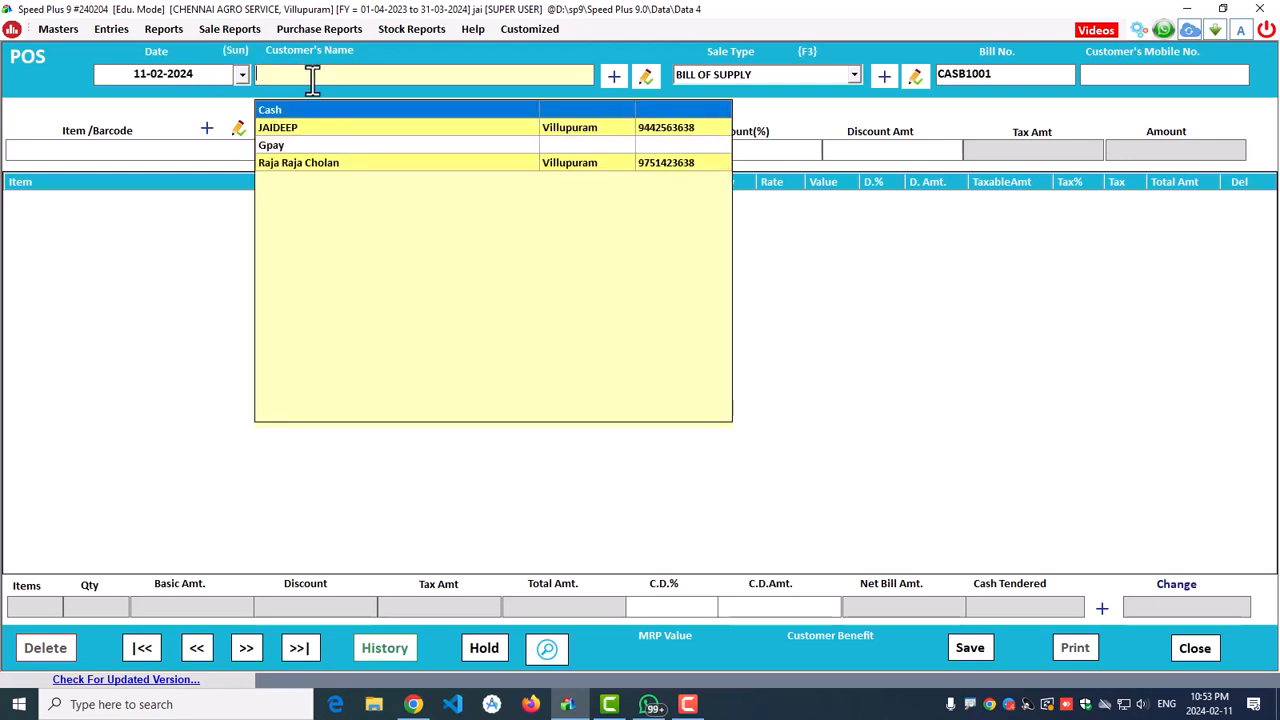
key("Down")
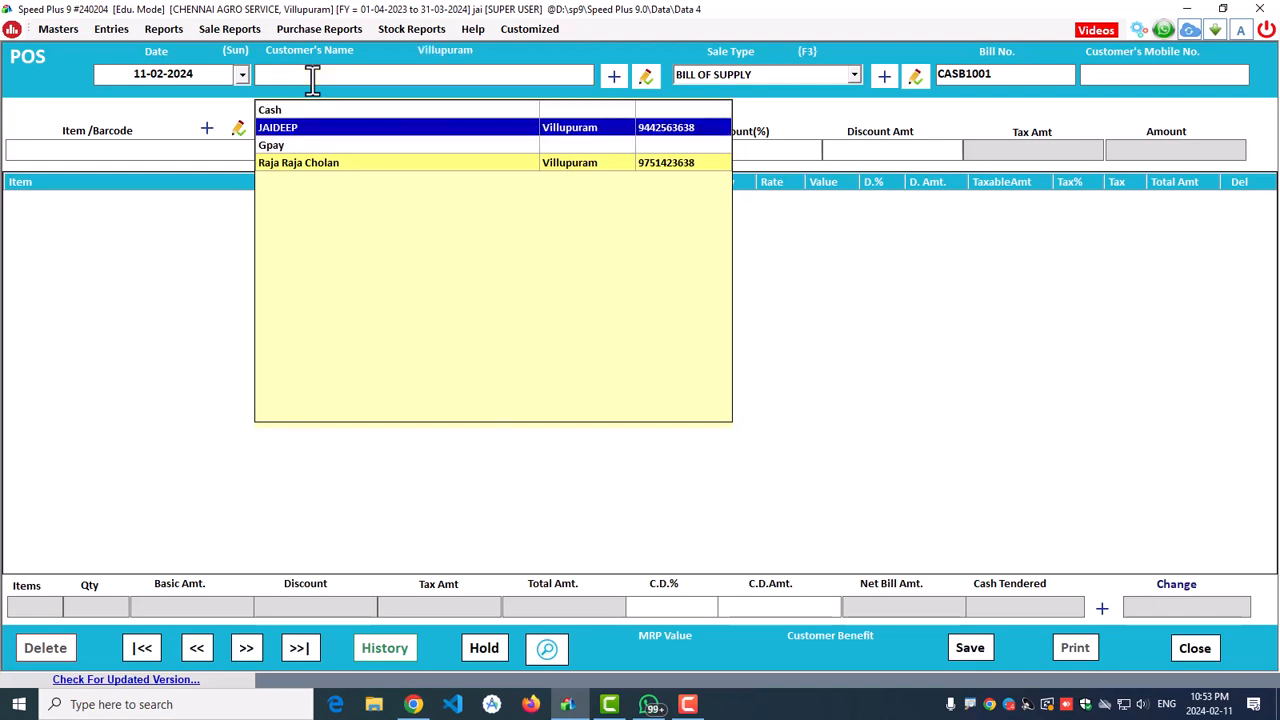
key("Return")
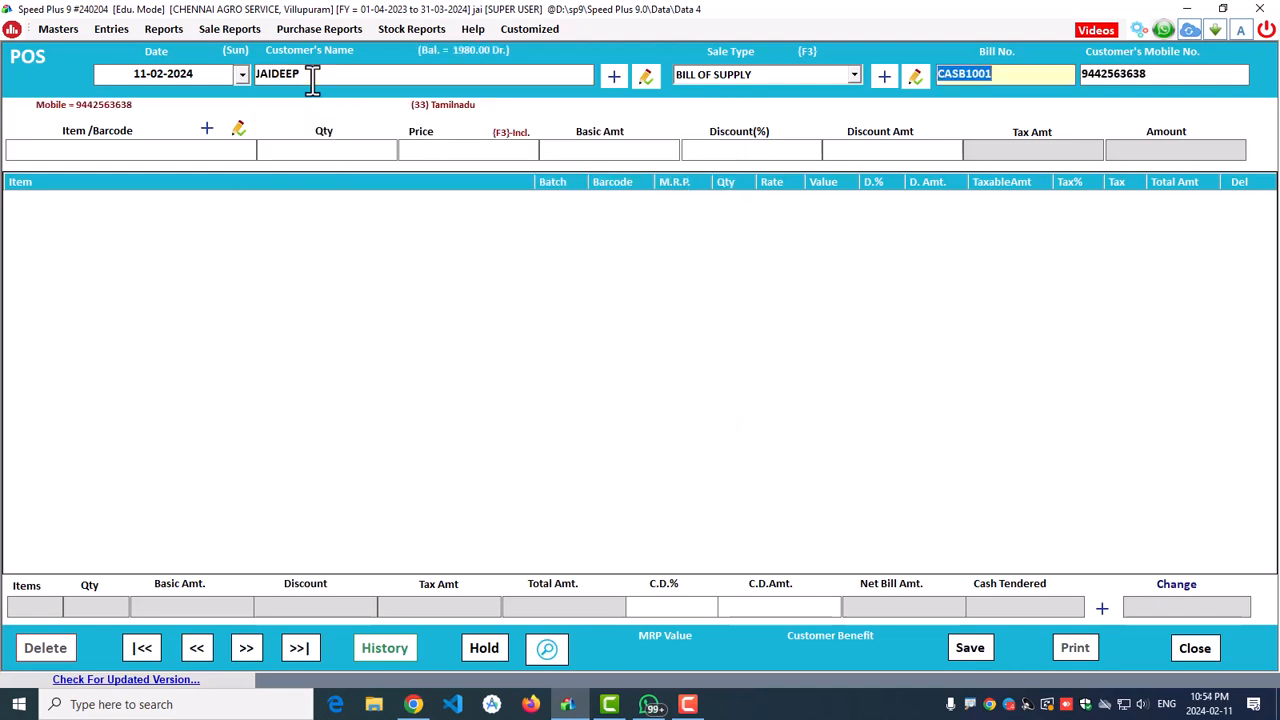
left_click(736, 75)
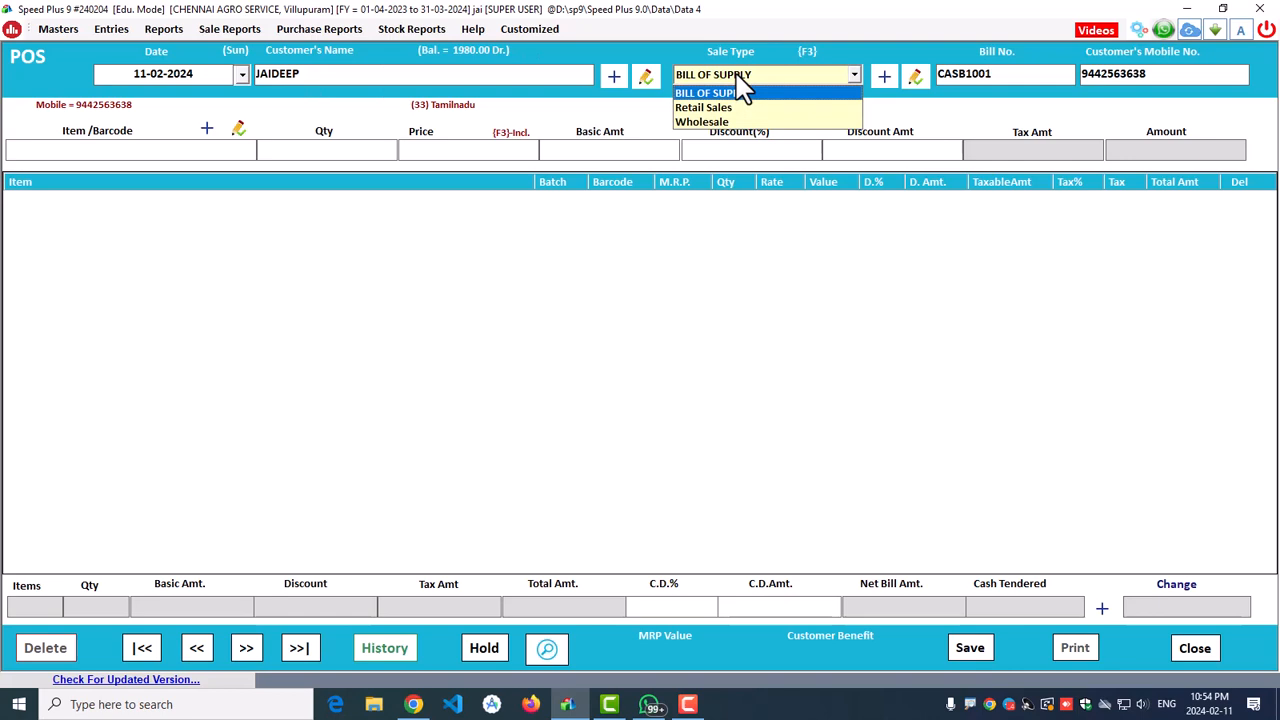
left_click(706, 124)
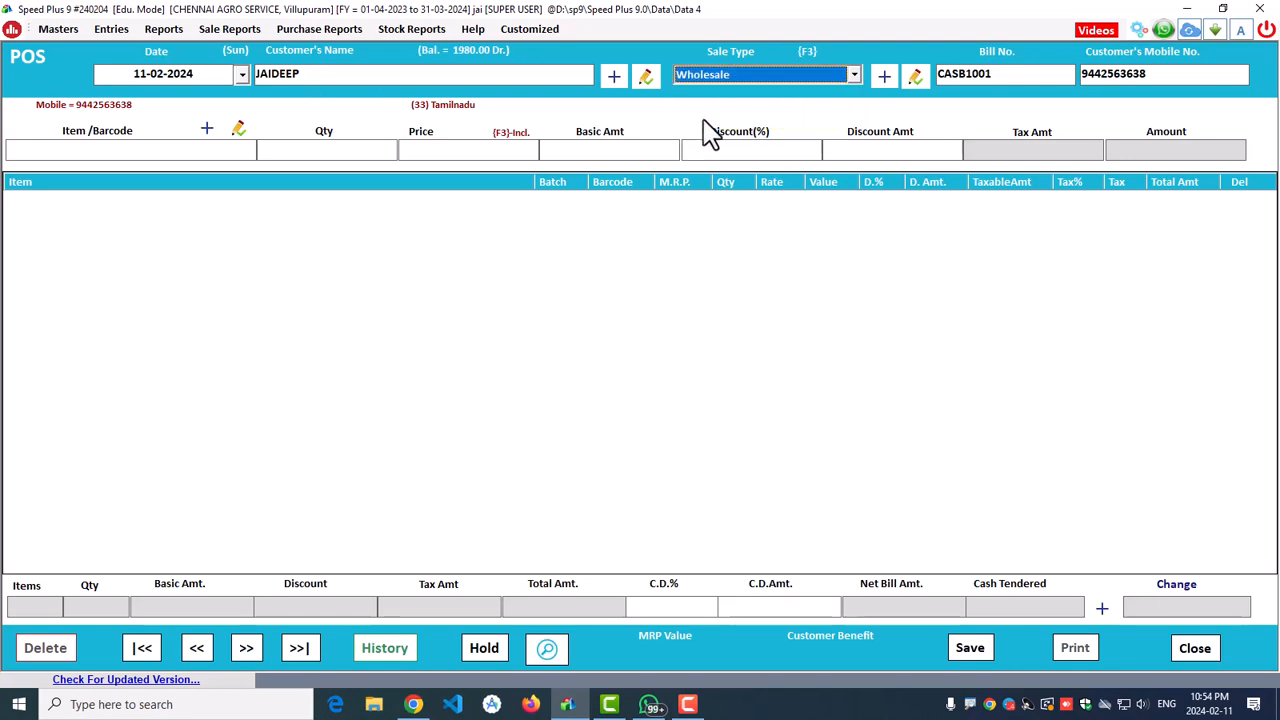
Step: Add the 1000 GM item x2, then barcodes 10002 (500GM DEVONA) and 10003 (250GM BENDACO WP)
key("Return")
key("Return")
key("Return")
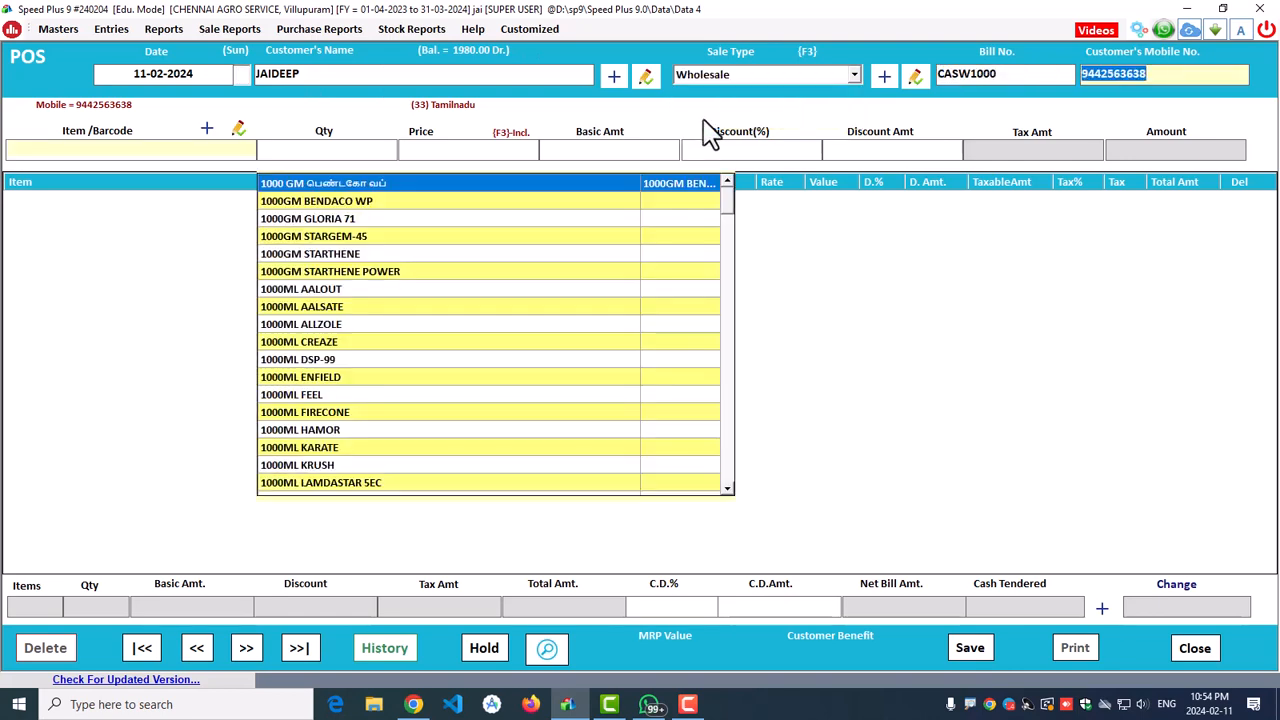
key("Return")
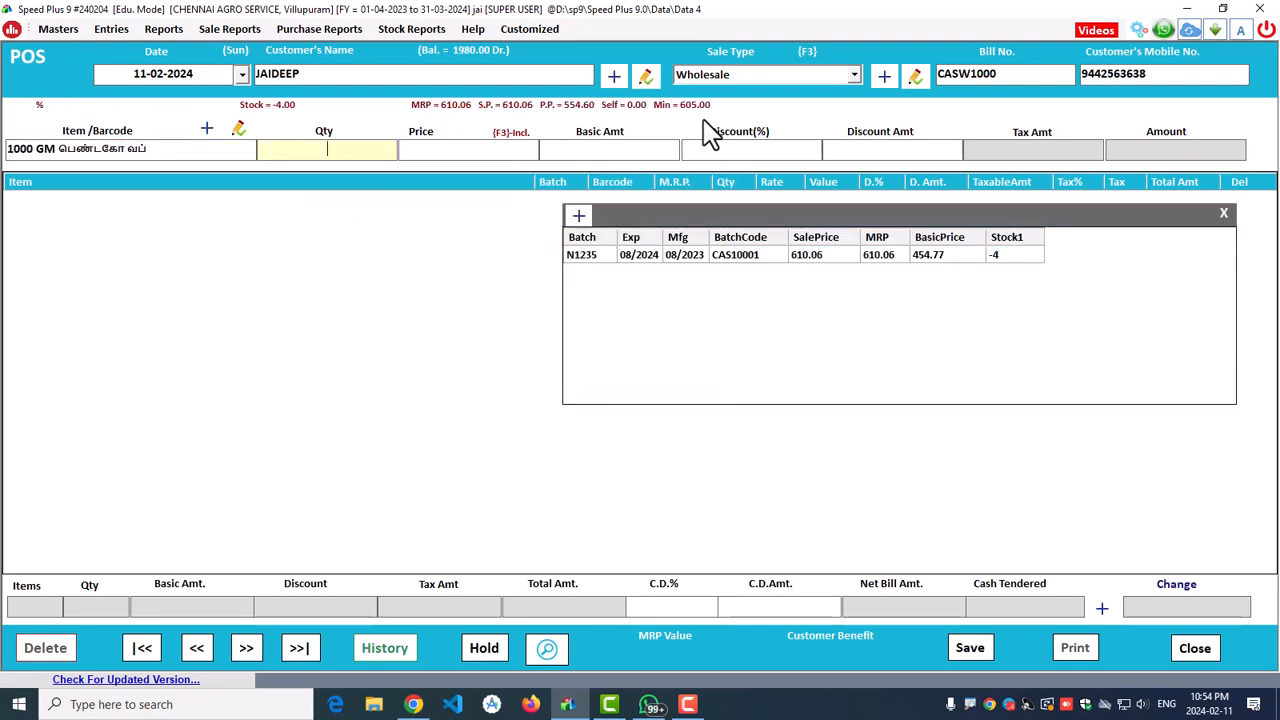
key("Return")
key("Return")
key("Return")
key("Return")
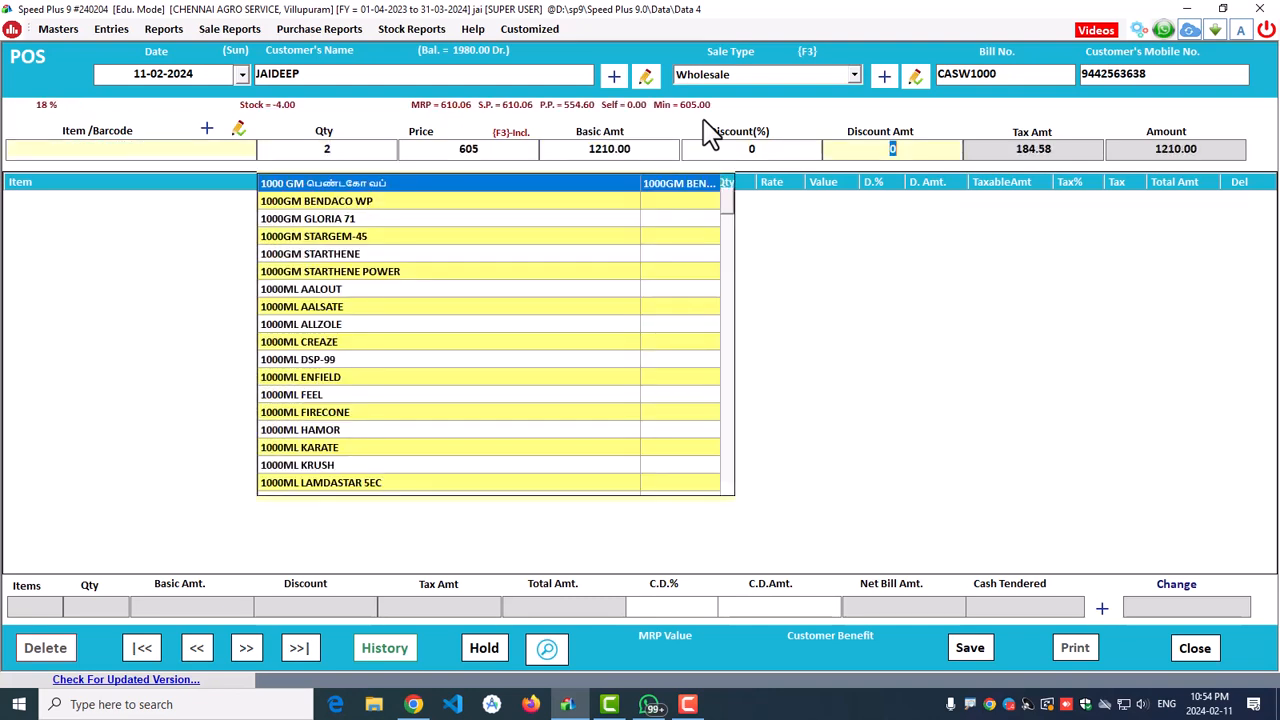
type("10002")
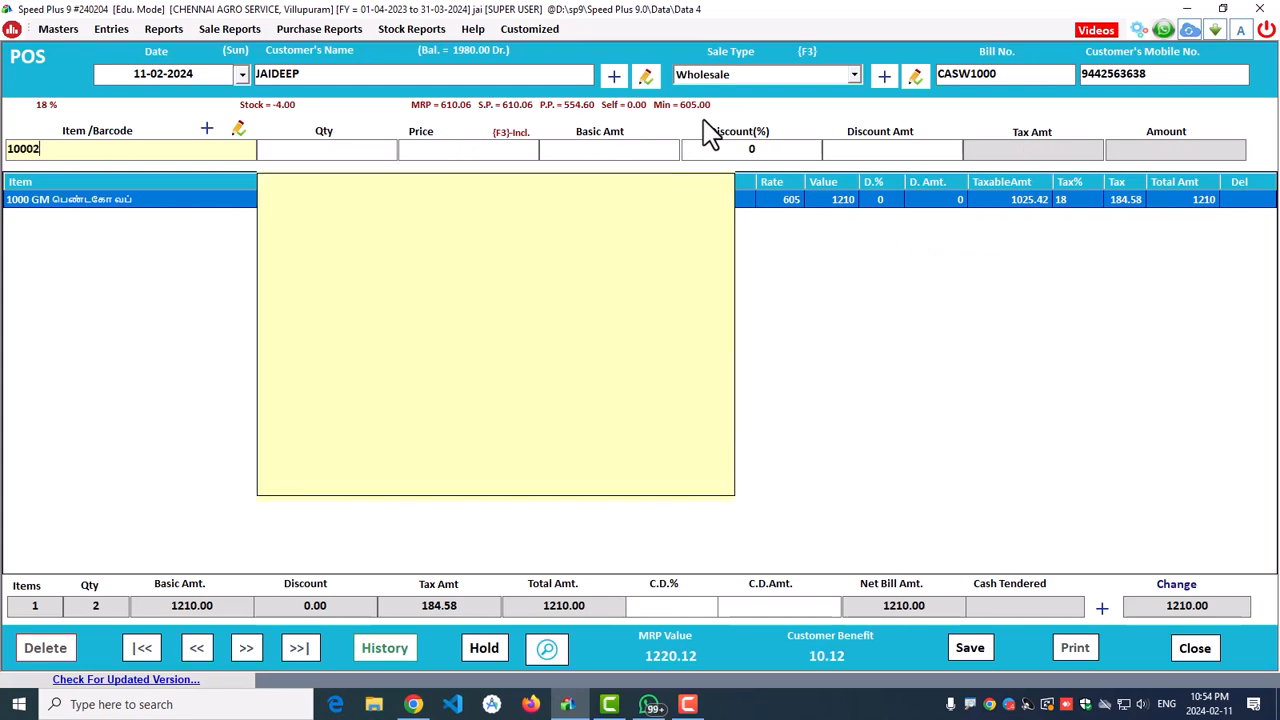
key("Return")
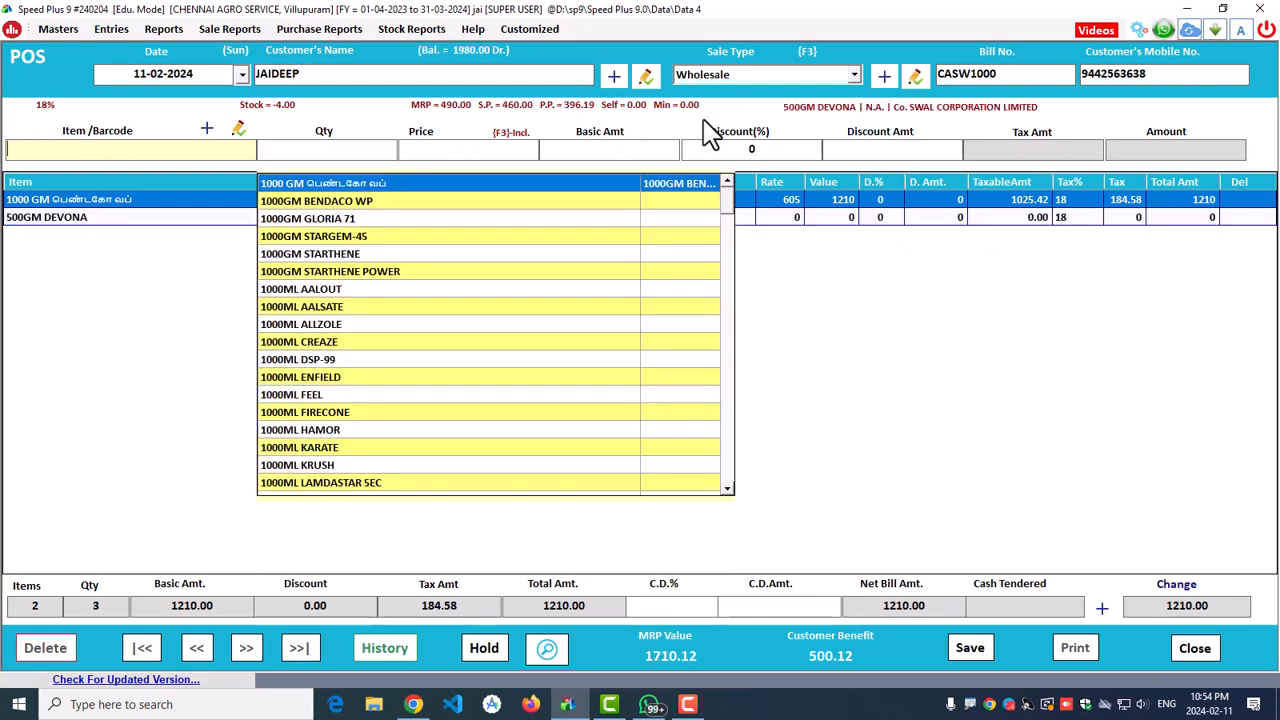
type("10003")
key("Return")
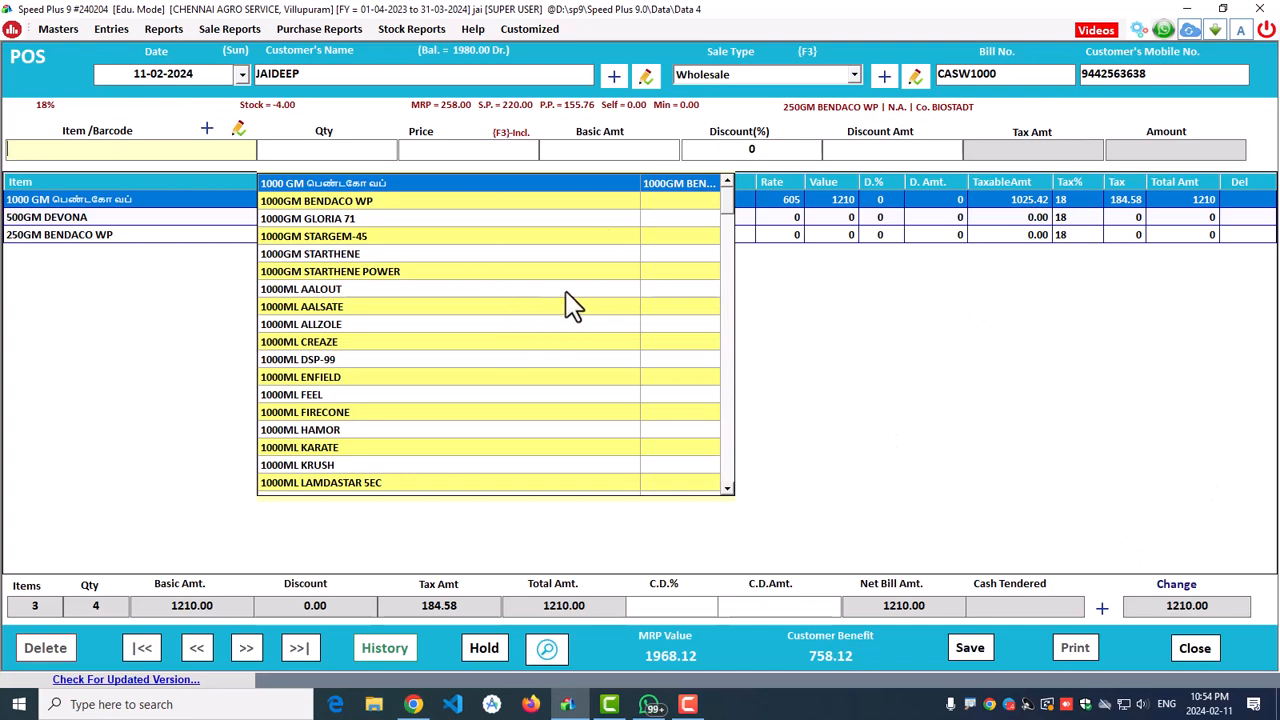
left_click(866, 409)
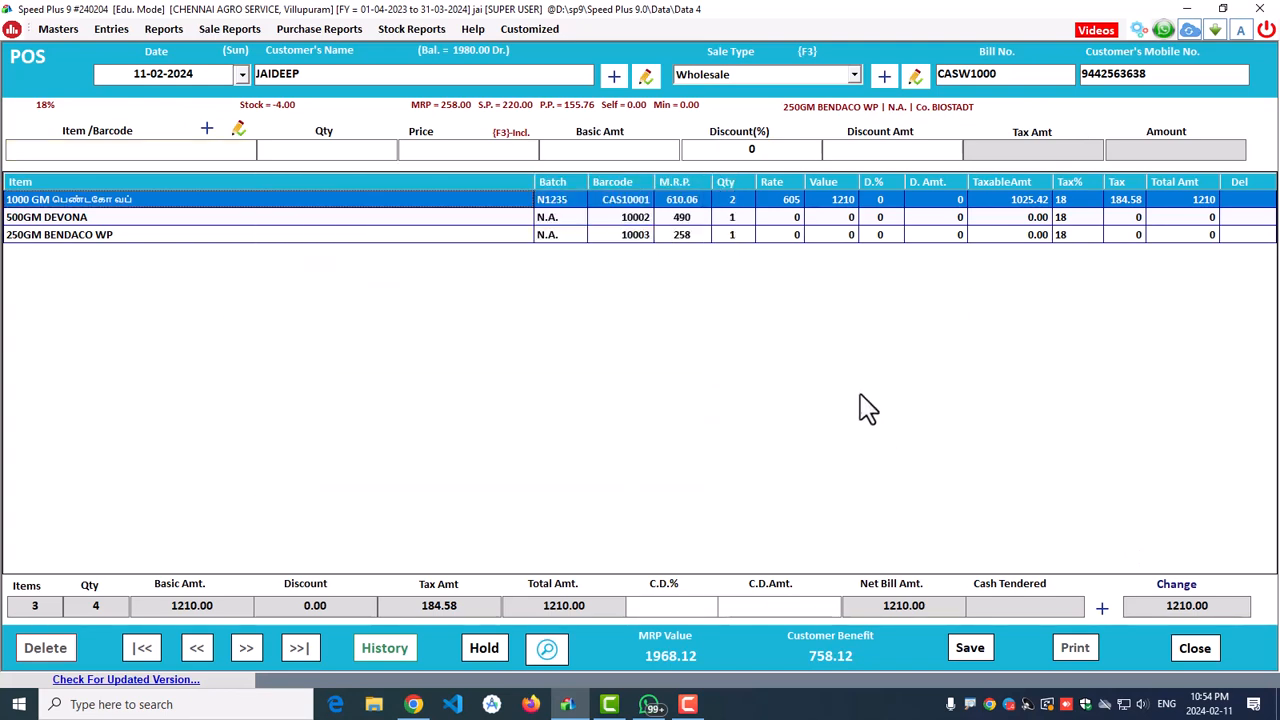
left_click(109, 155)
Step: Enter 1500 cash tendered and a 10% cash discount, verifying the 121.00 discount amount
left_click(1020, 457)
left_click(1012, 605)
type("1")
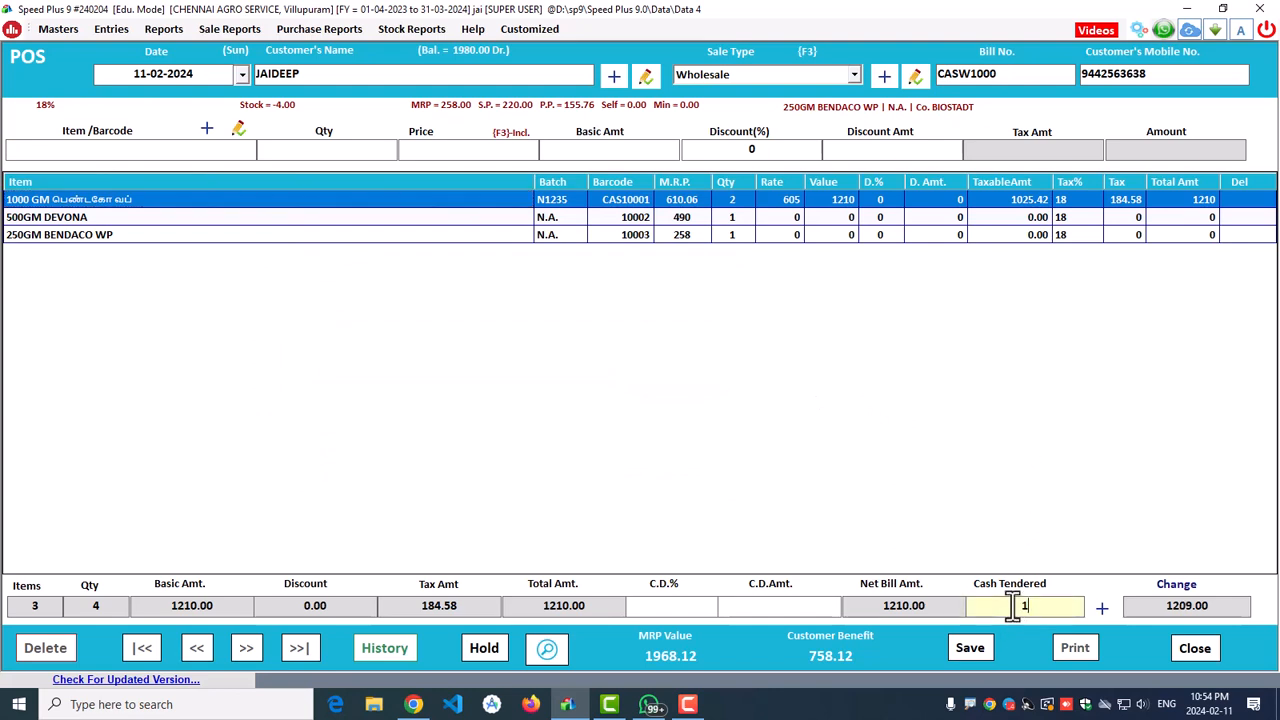
type("500")
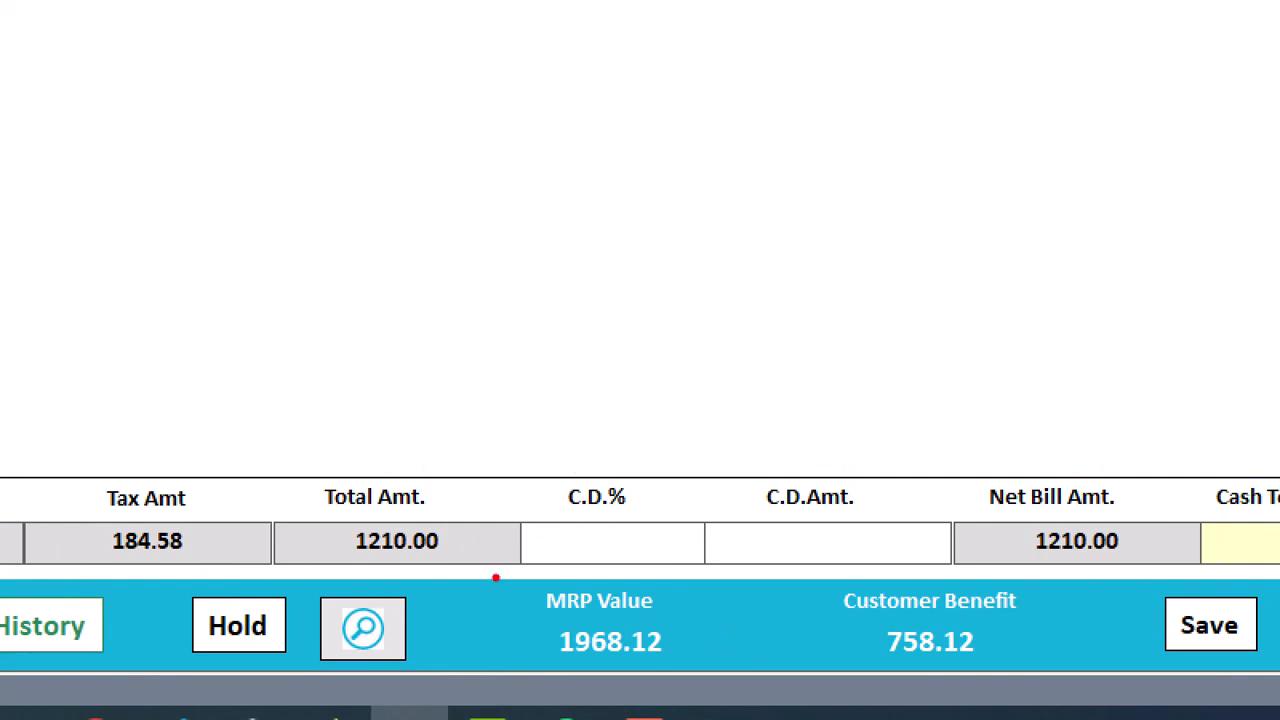
left_click_drag(491, 577, 1091, 677)
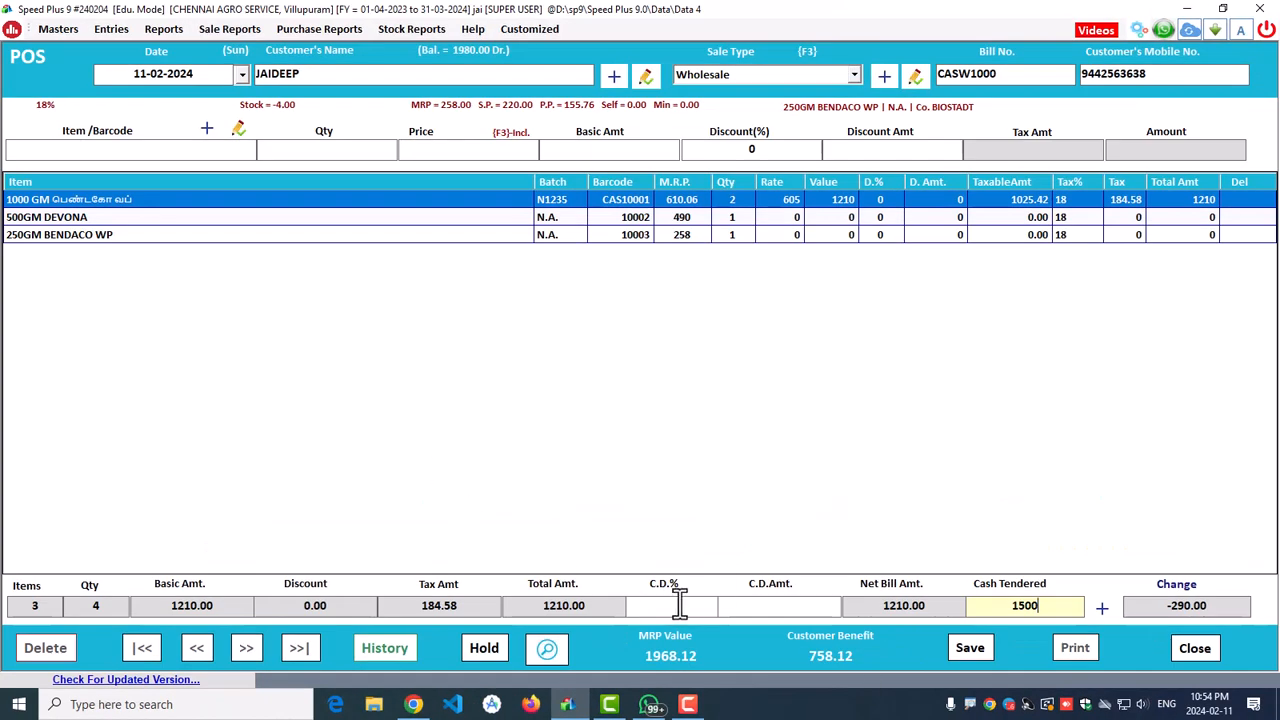
type("10")
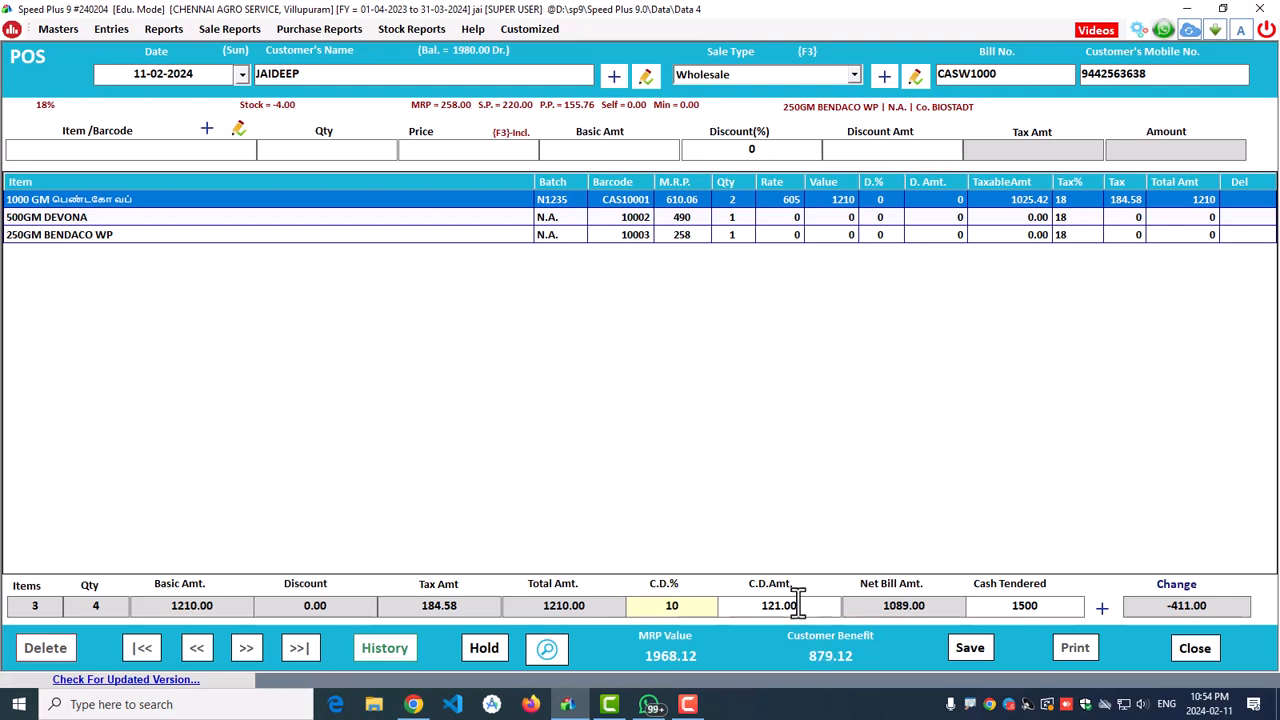
left_click(800, 605)
left_click(646, 607)
left_click(757, 605)
left_click(1005, 606)
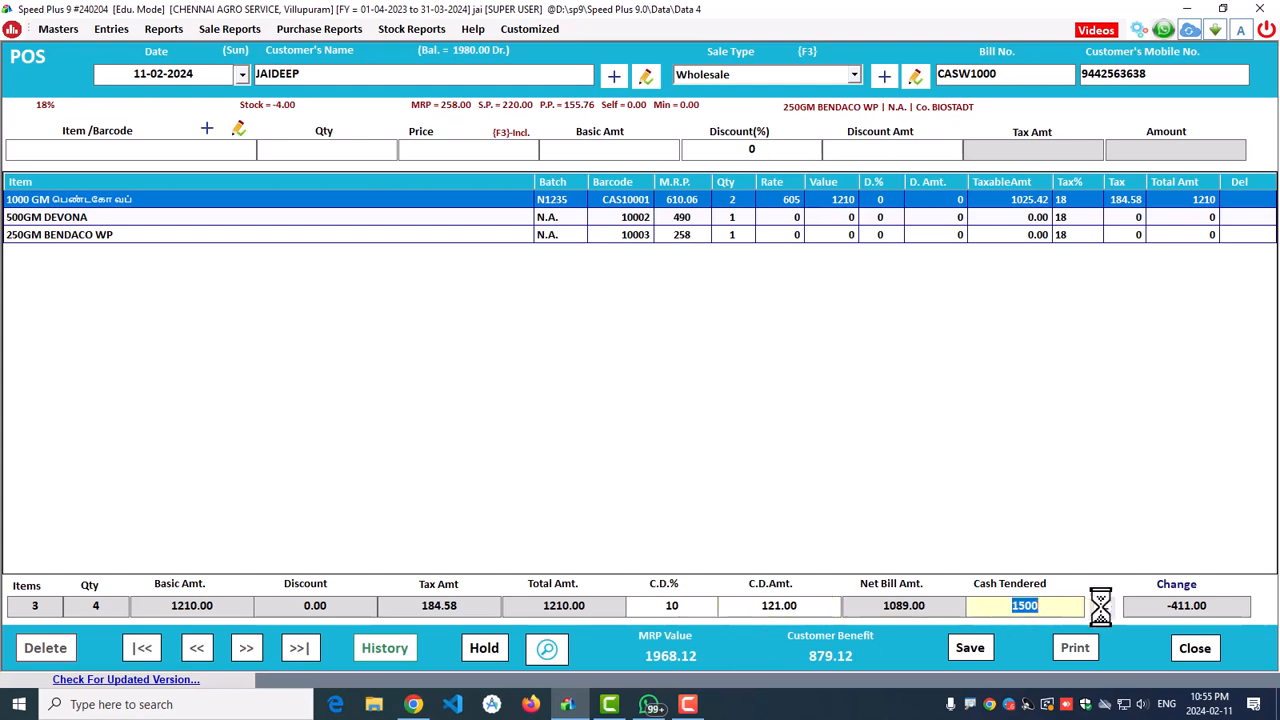
Step: Pay the full 1089.00 by e-Wallet through the Gpay account, leaving 0.00 change
key("Return")
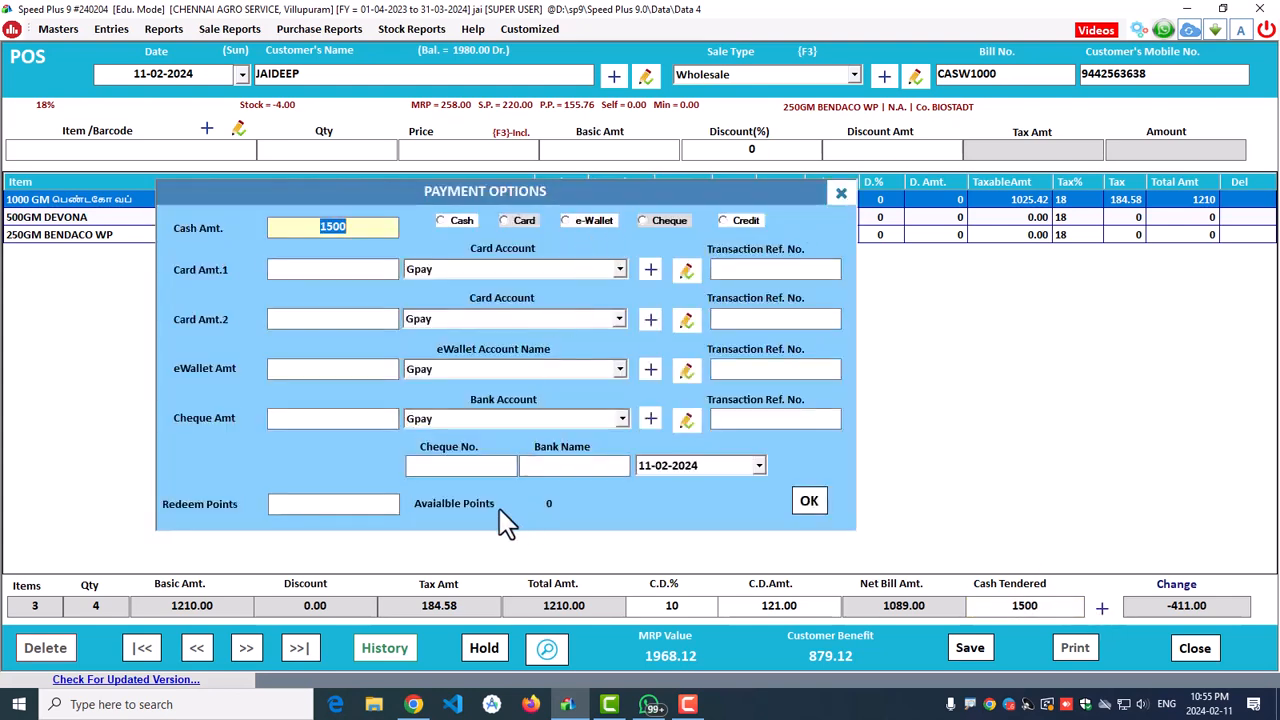
left_click(590, 222)
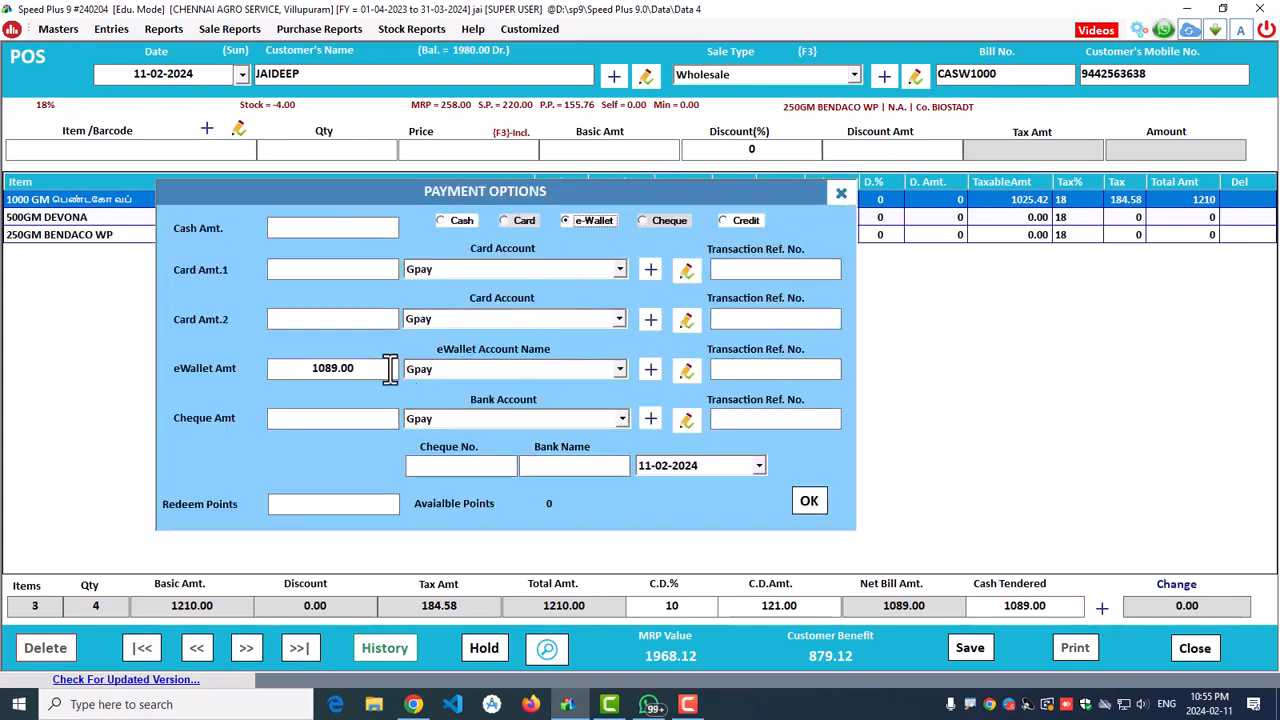
left_click(442, 369)
left_click(442, 368)
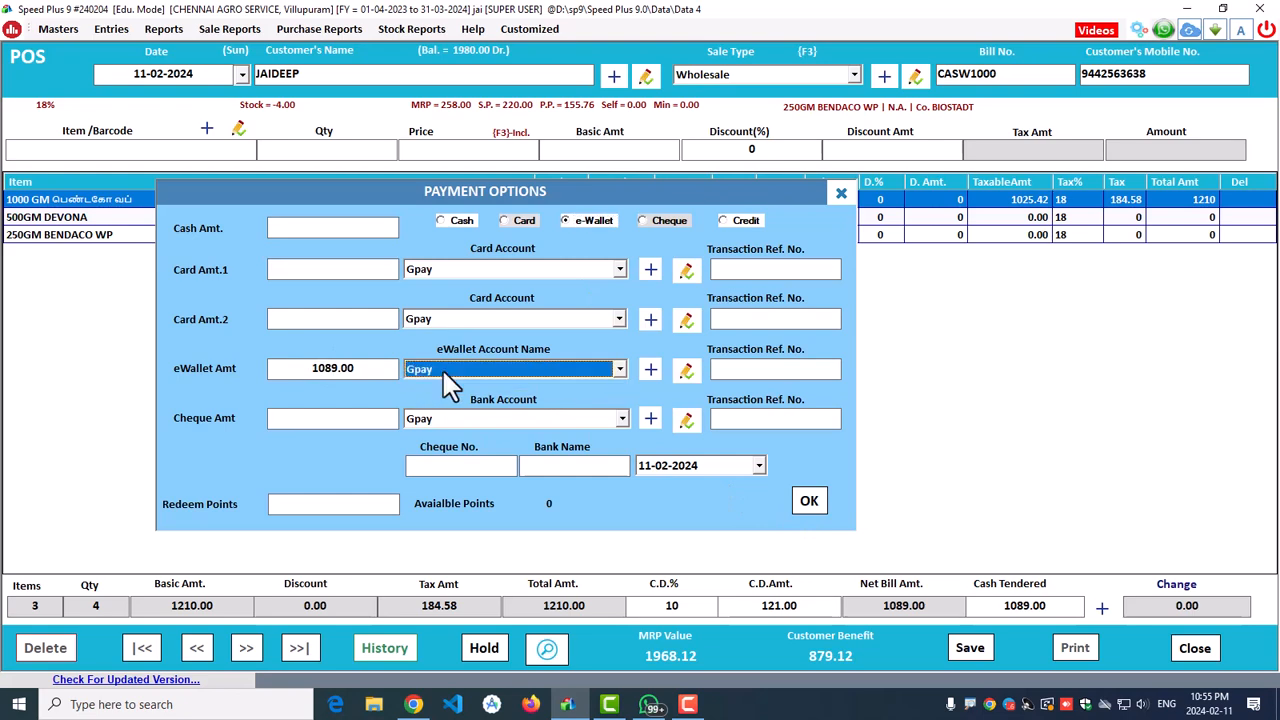
left_click(809, 503)
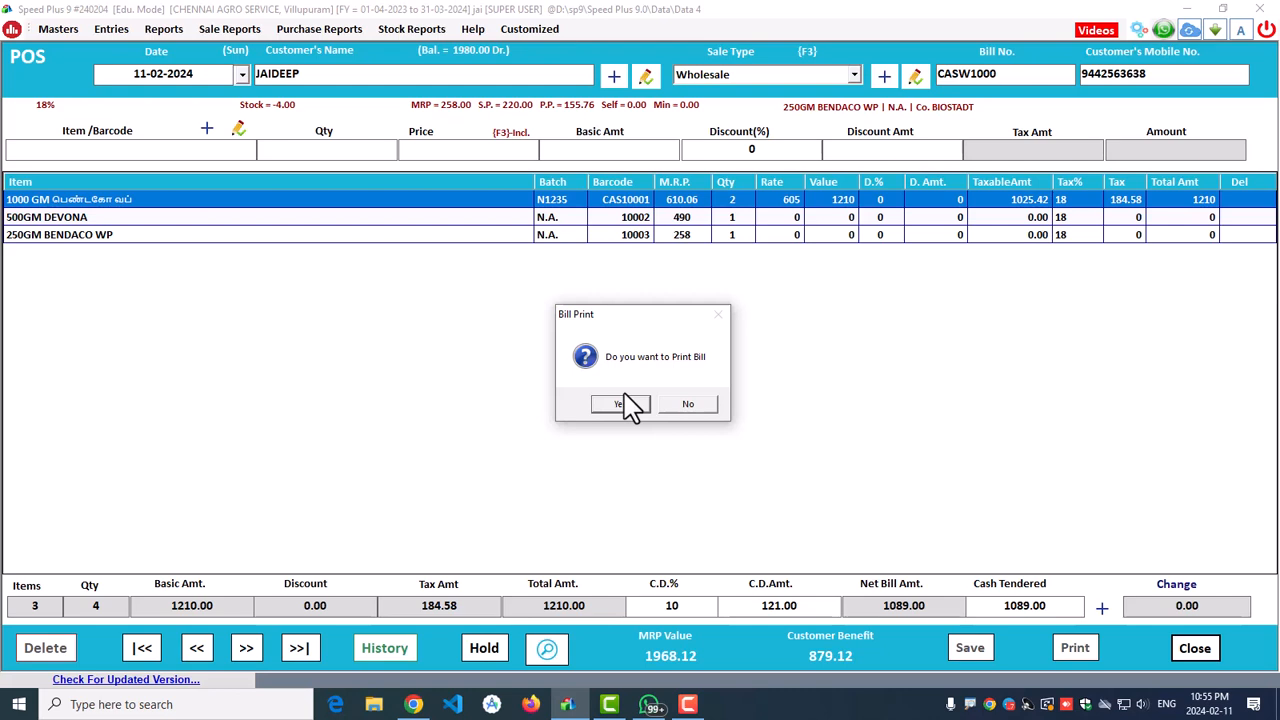
Step: Save and print bill CASW1000, view its estimate at 200%, then close the preview and POS screen
left_click(620, 405)
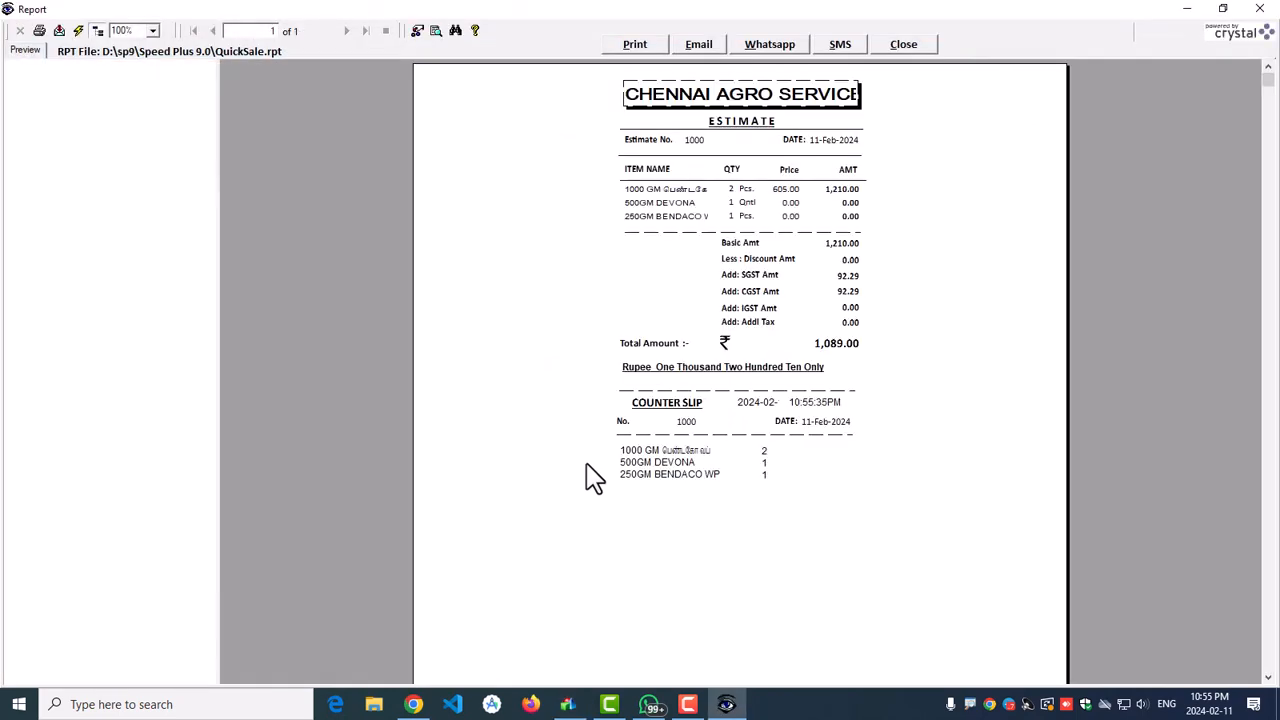
left_click(150, 31)
left_click(128, 87)
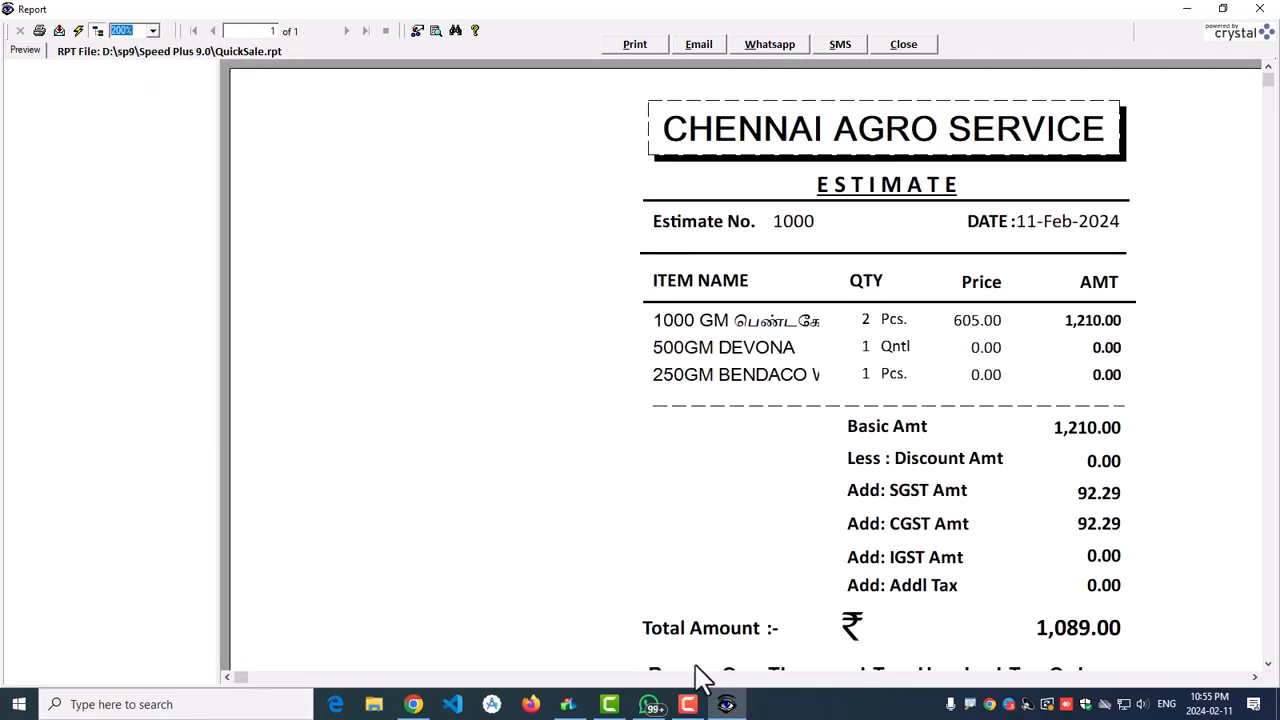
left_click(1255, 677)
left_click(1255, 677)
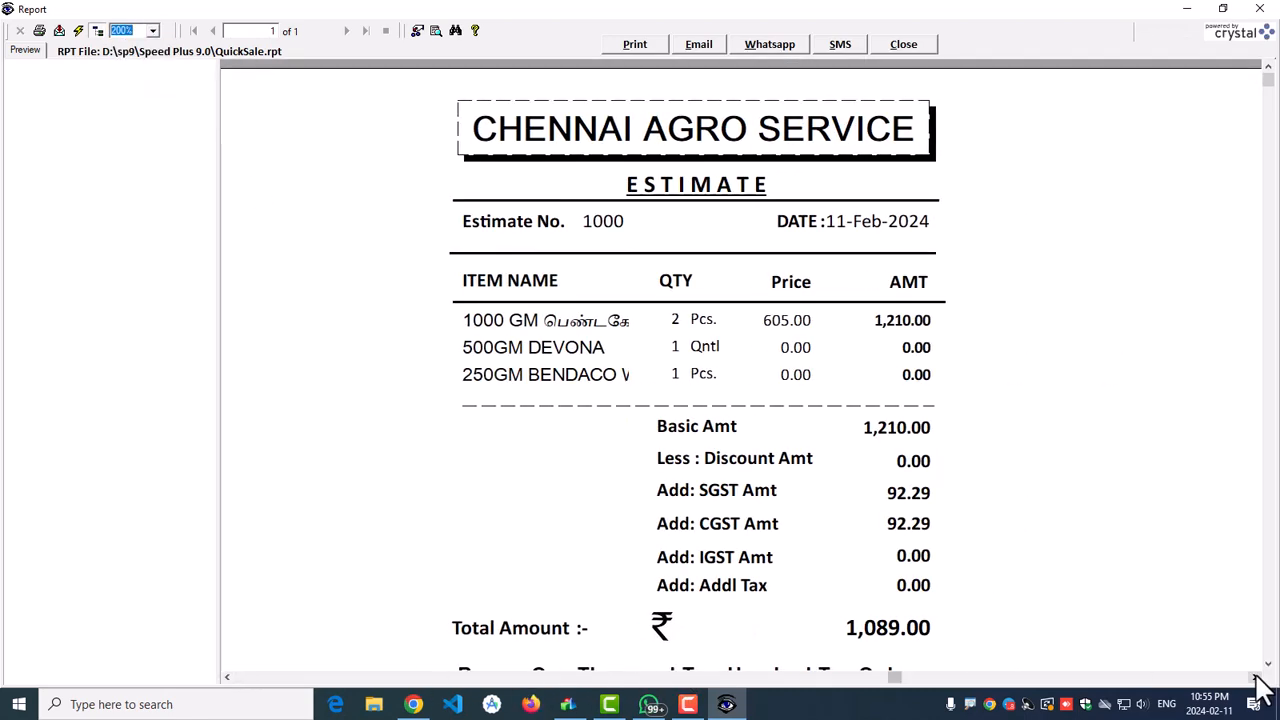
left_click(1258, 10)
left_click(1189, 650)
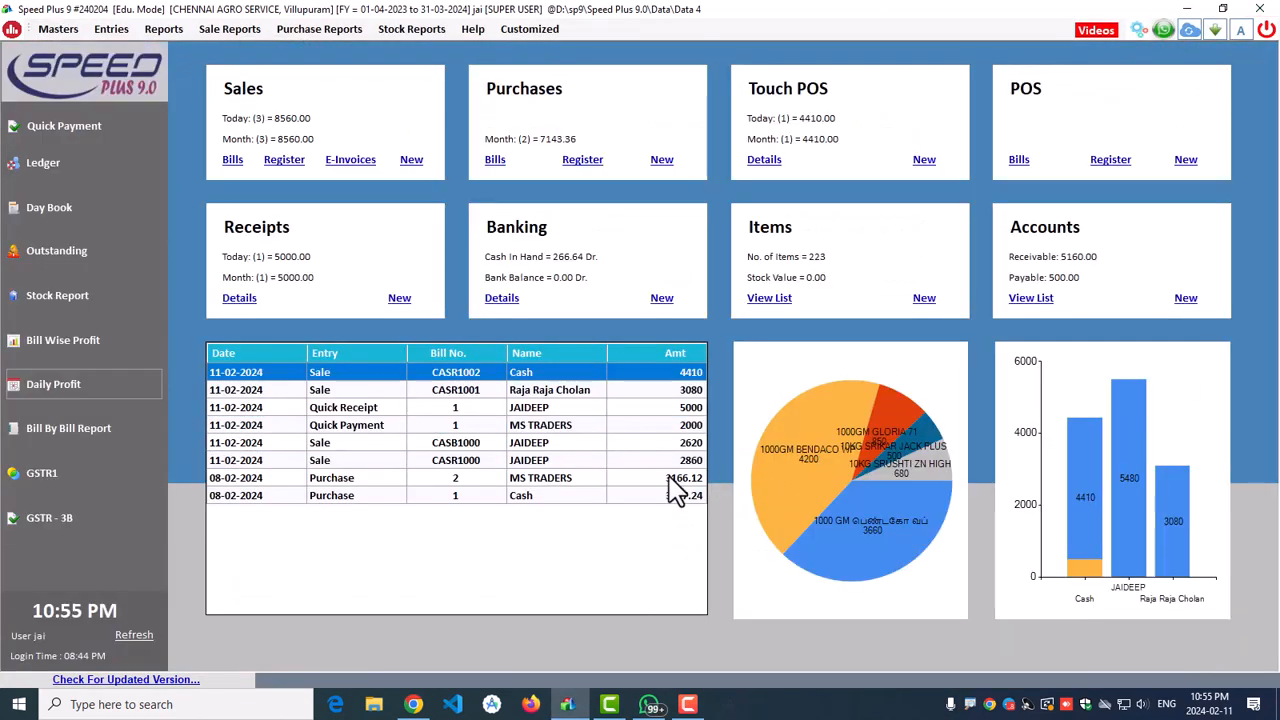
Step: Refresh the dashboard so POS sale CASW1000 for 1089 tops the recent entries, then bring up Reports
left_click(128, 635)
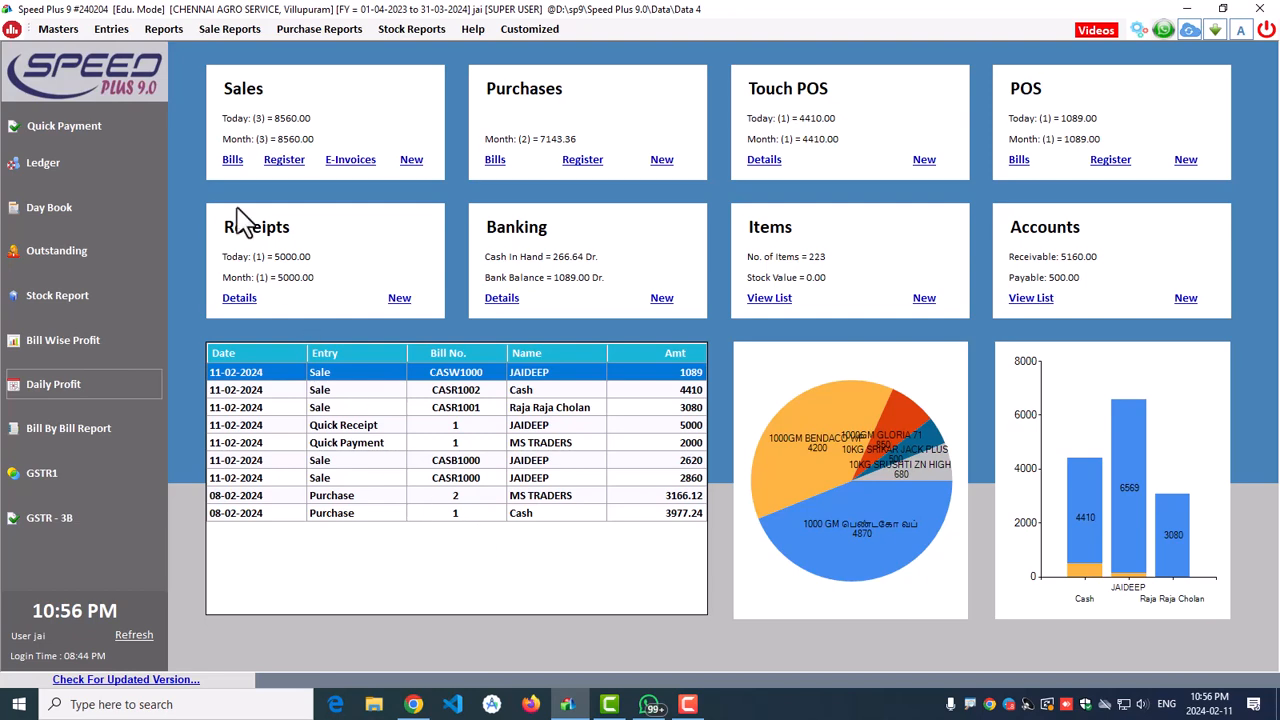
left_click(175, 28)
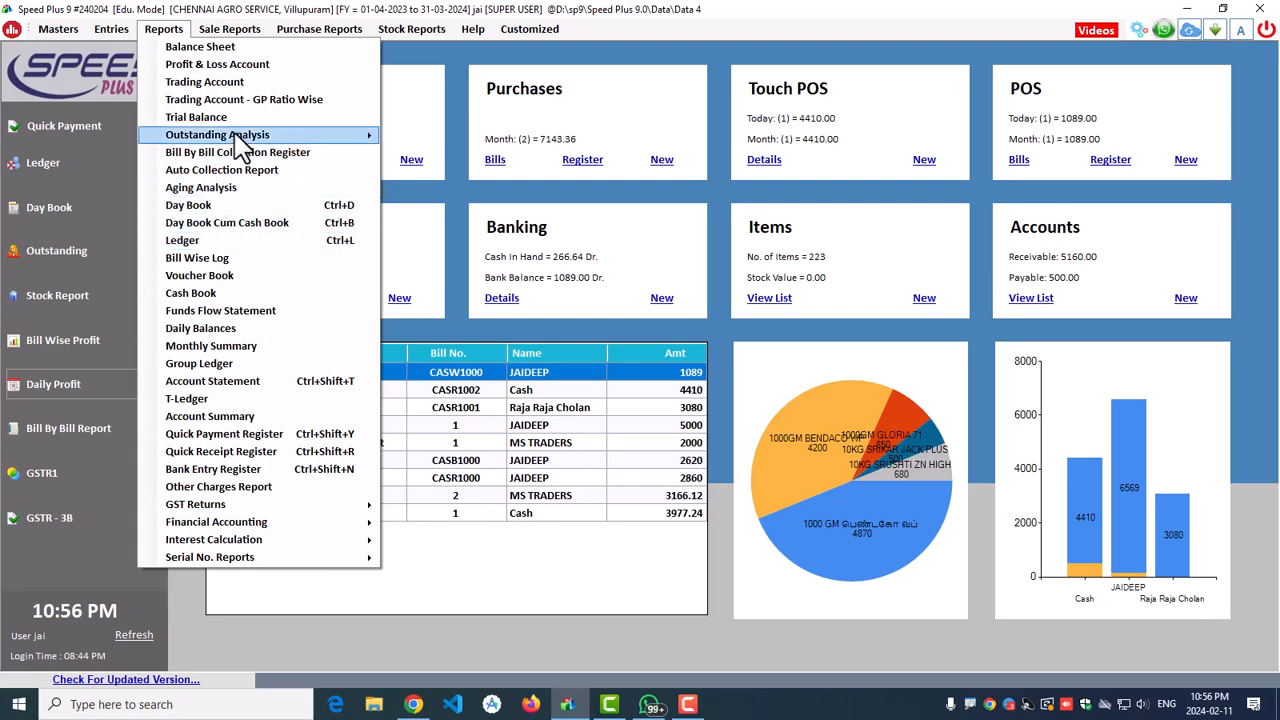
mouse_move(236, 139)
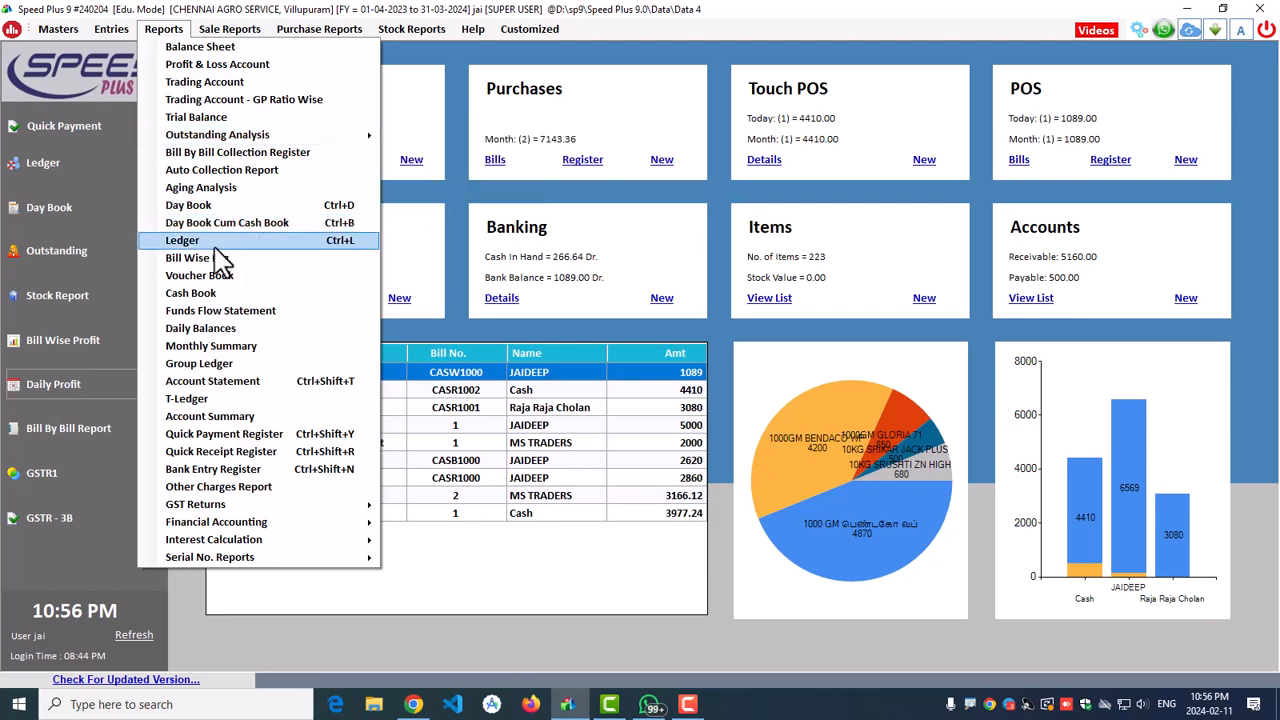
left_click(230, 241)
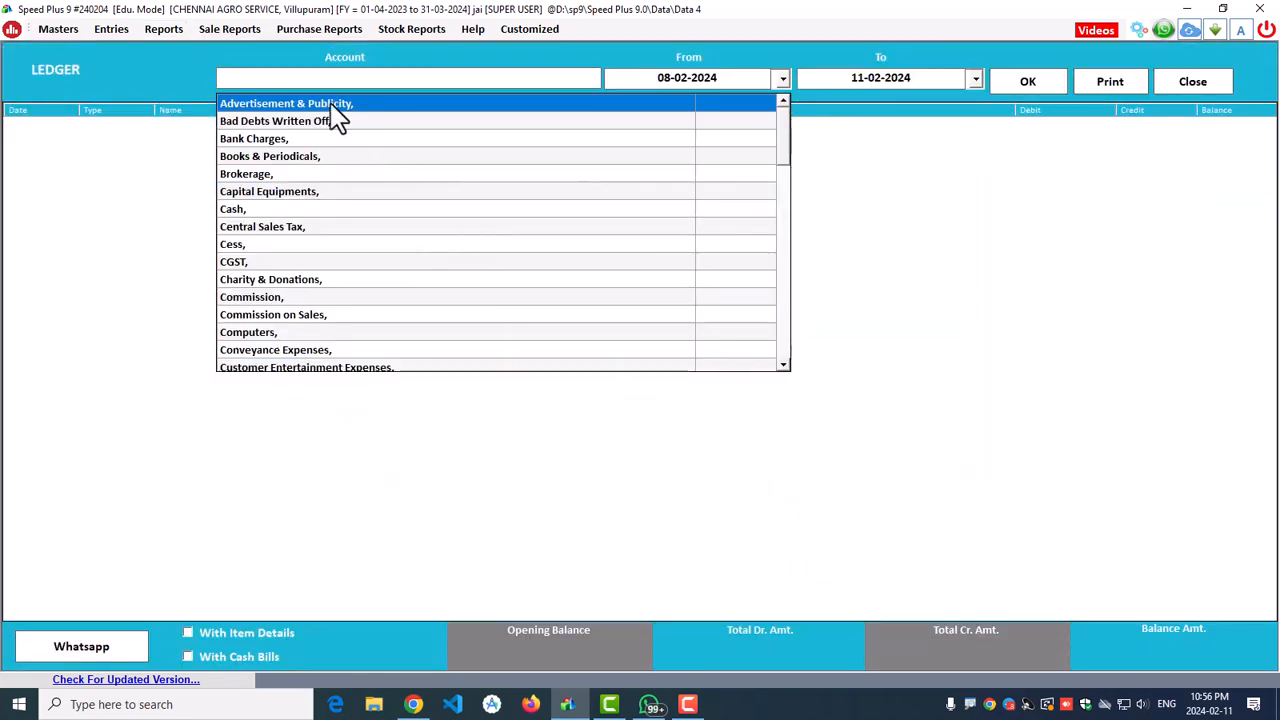
type("JAI")
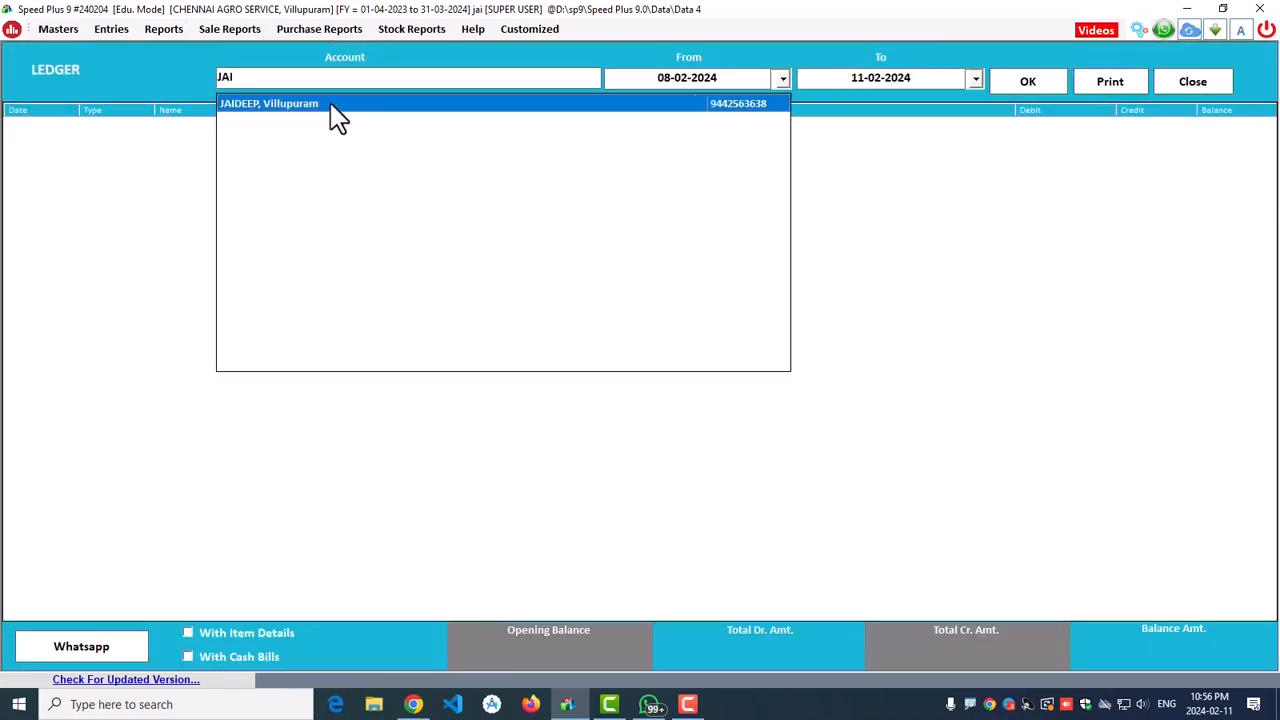
left_click(330, 104)
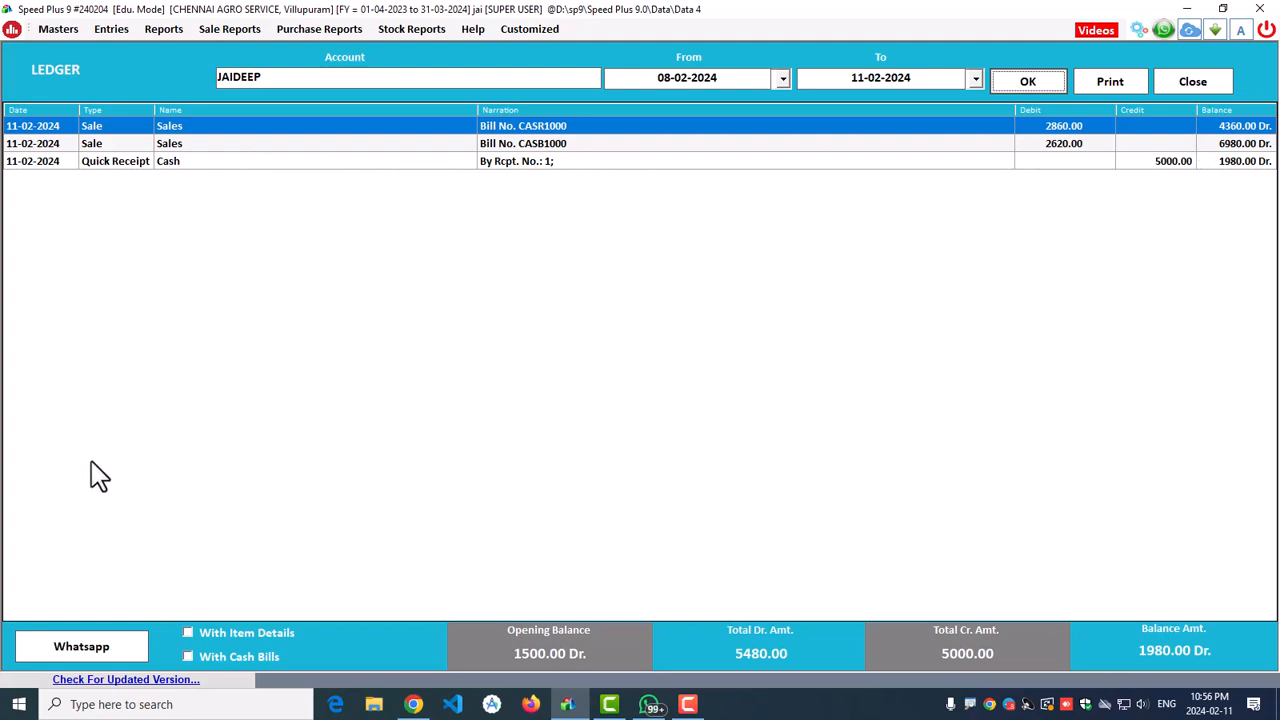
left_click(185, 632)
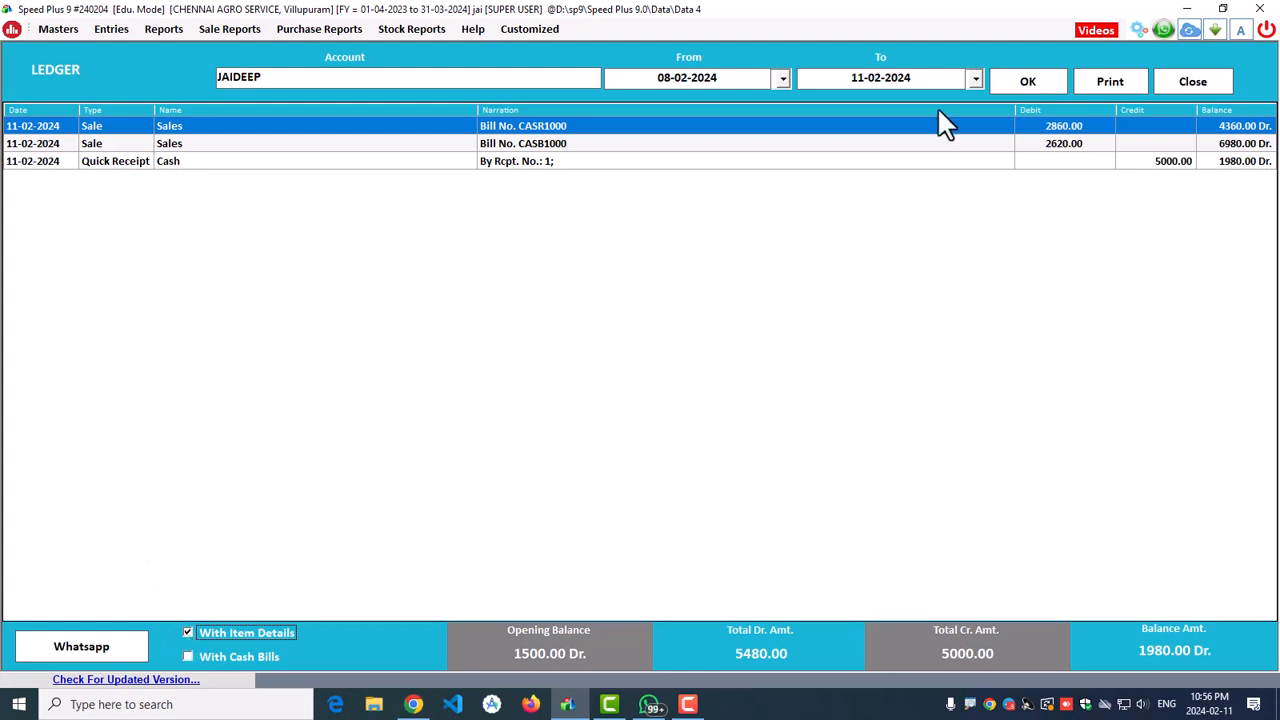
left_click(1028, 84)
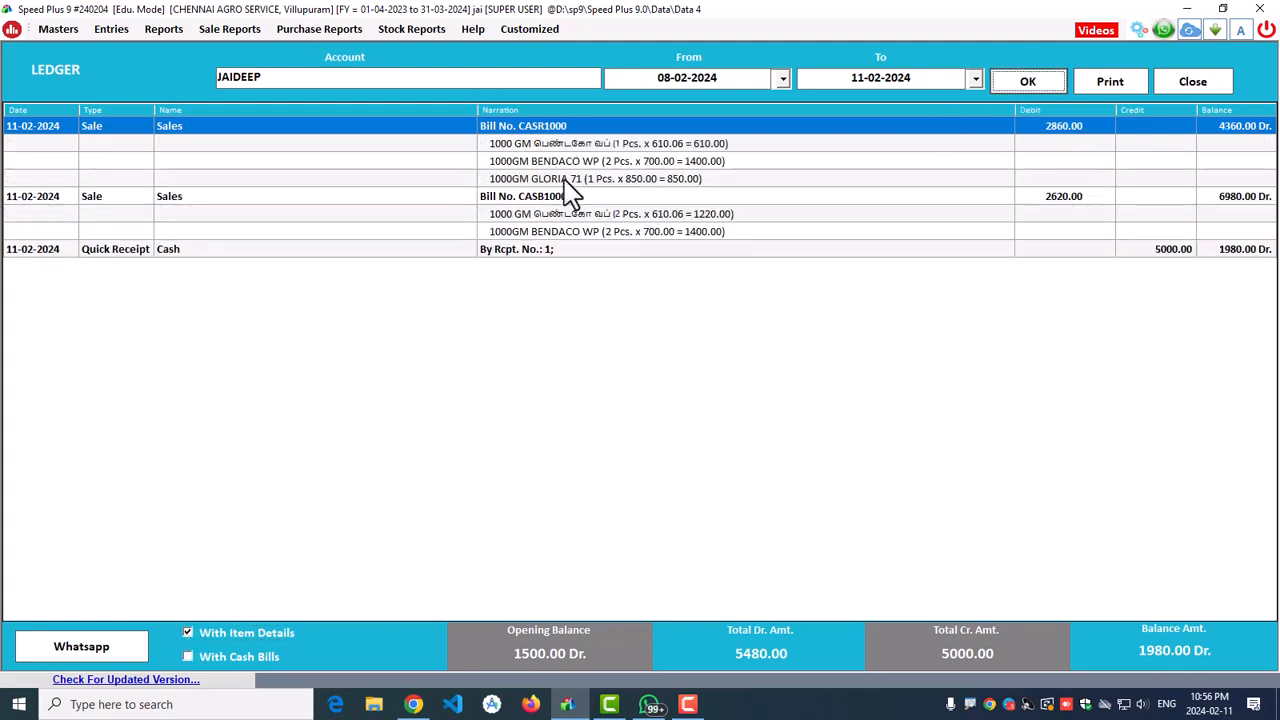
left_click(188, 656)
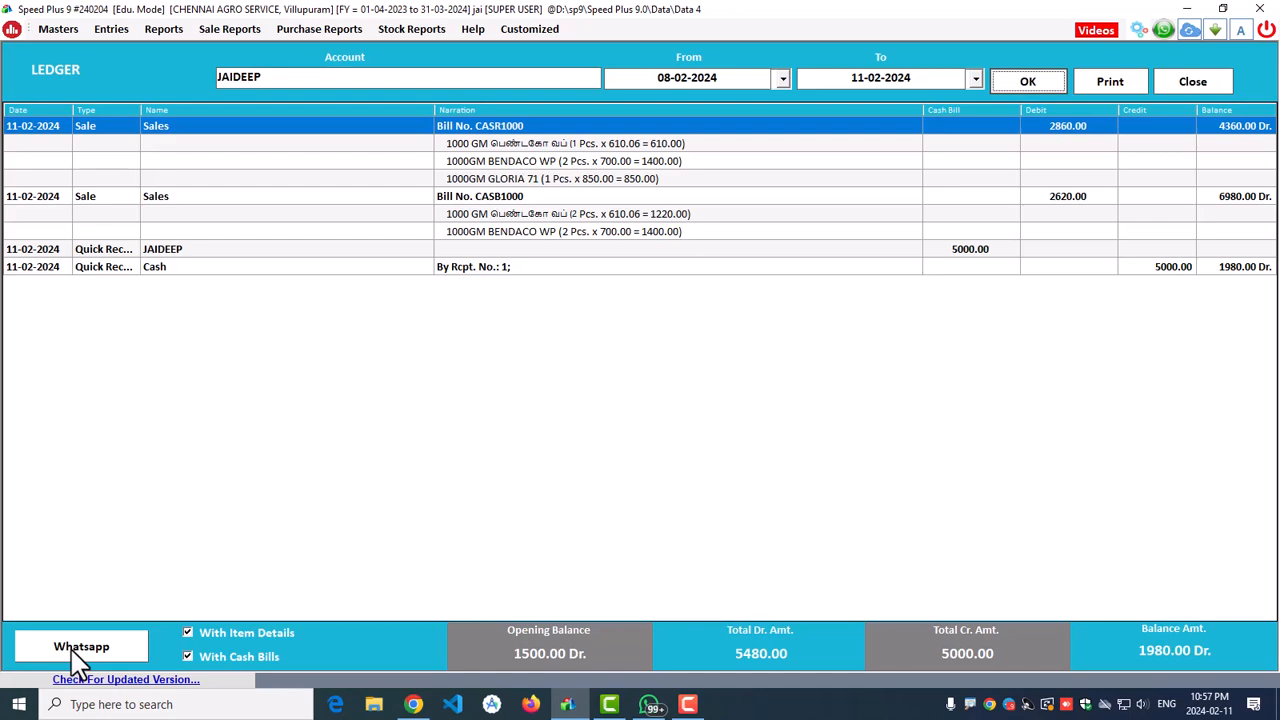
left_click(1215, 82)
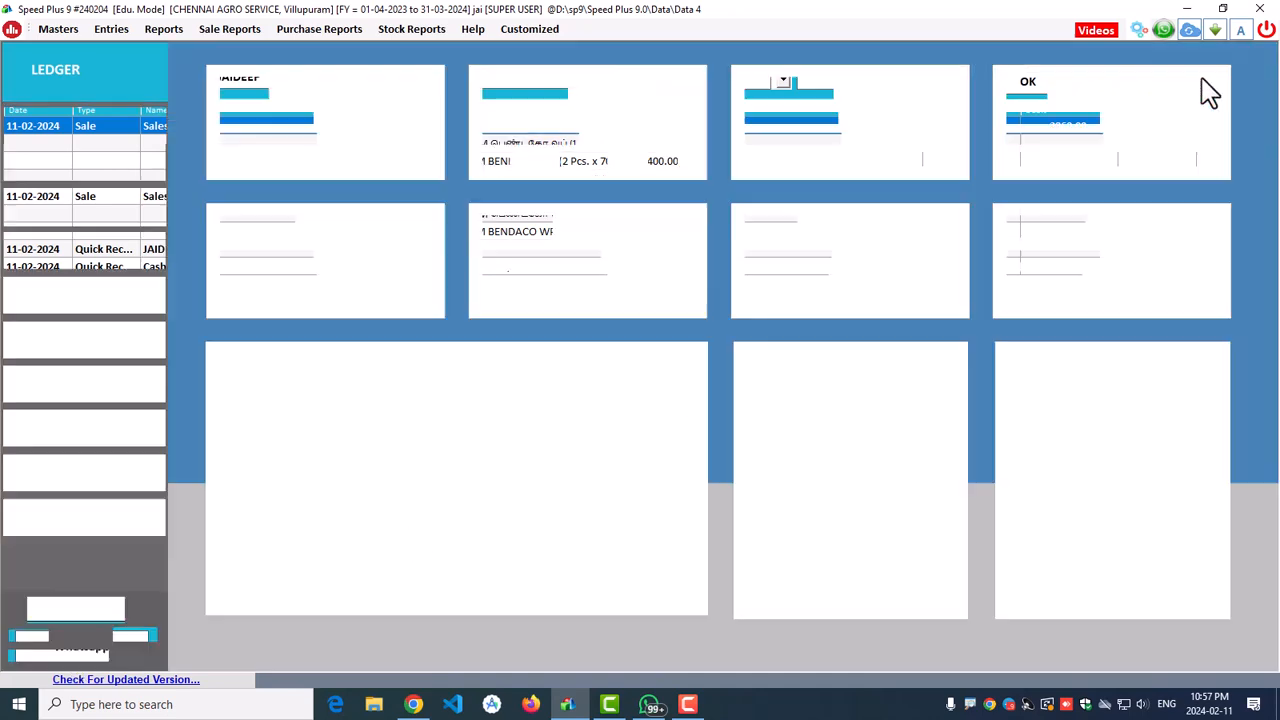
Step: Load the stock report for 08-02-2024 to 11-02-2024 with auto-fit columns turned on
left_click(136, 634)
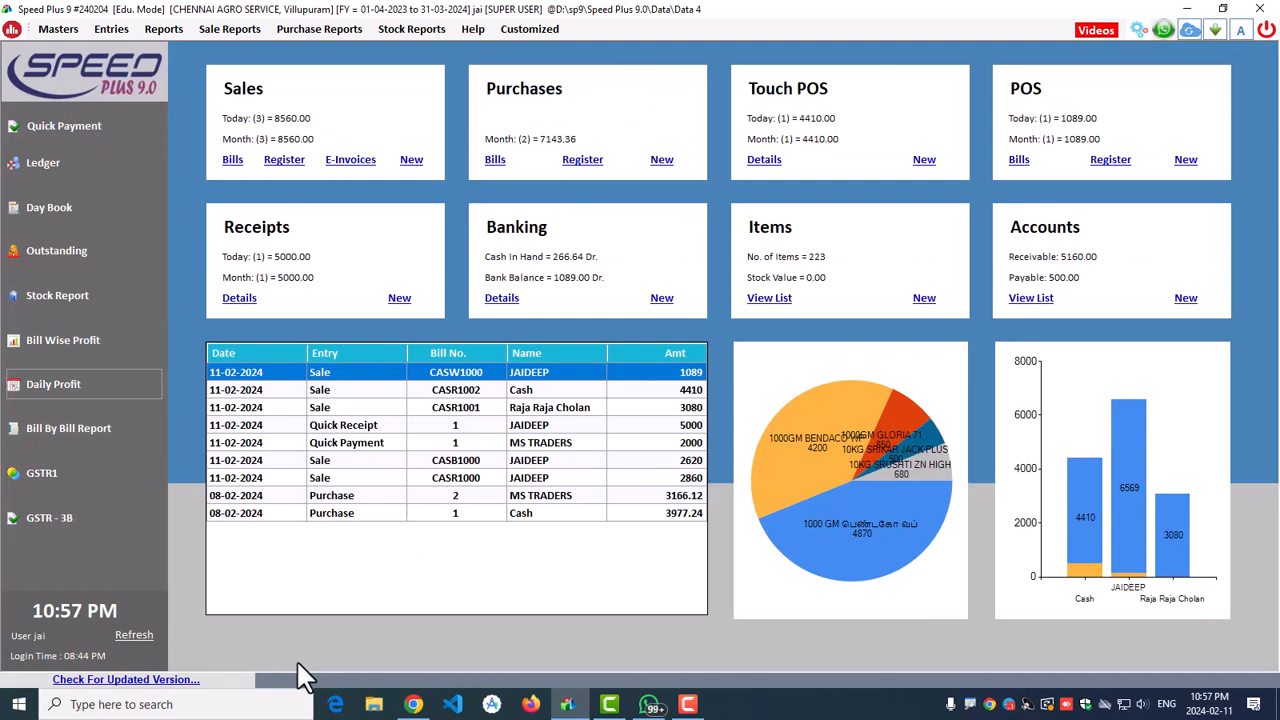
left_click(411, 29)
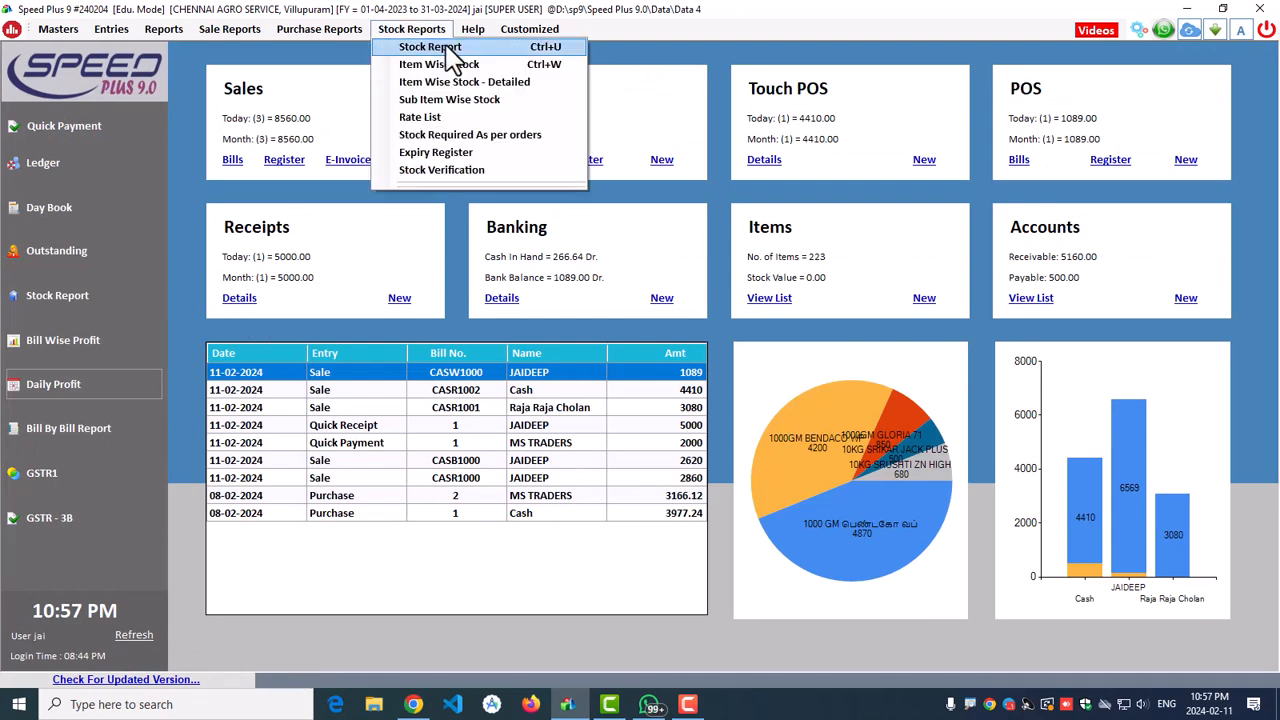
left_click(445, 46)
left_click(455, 80)
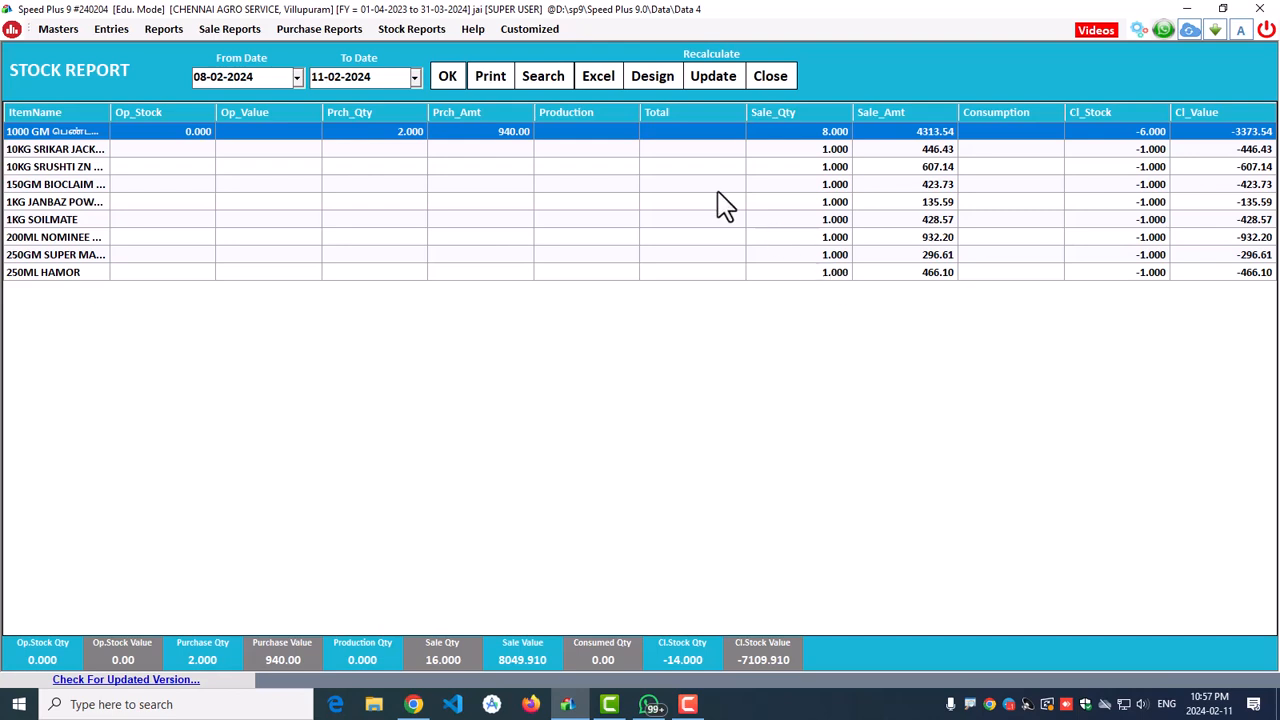
left_click(530, 73)
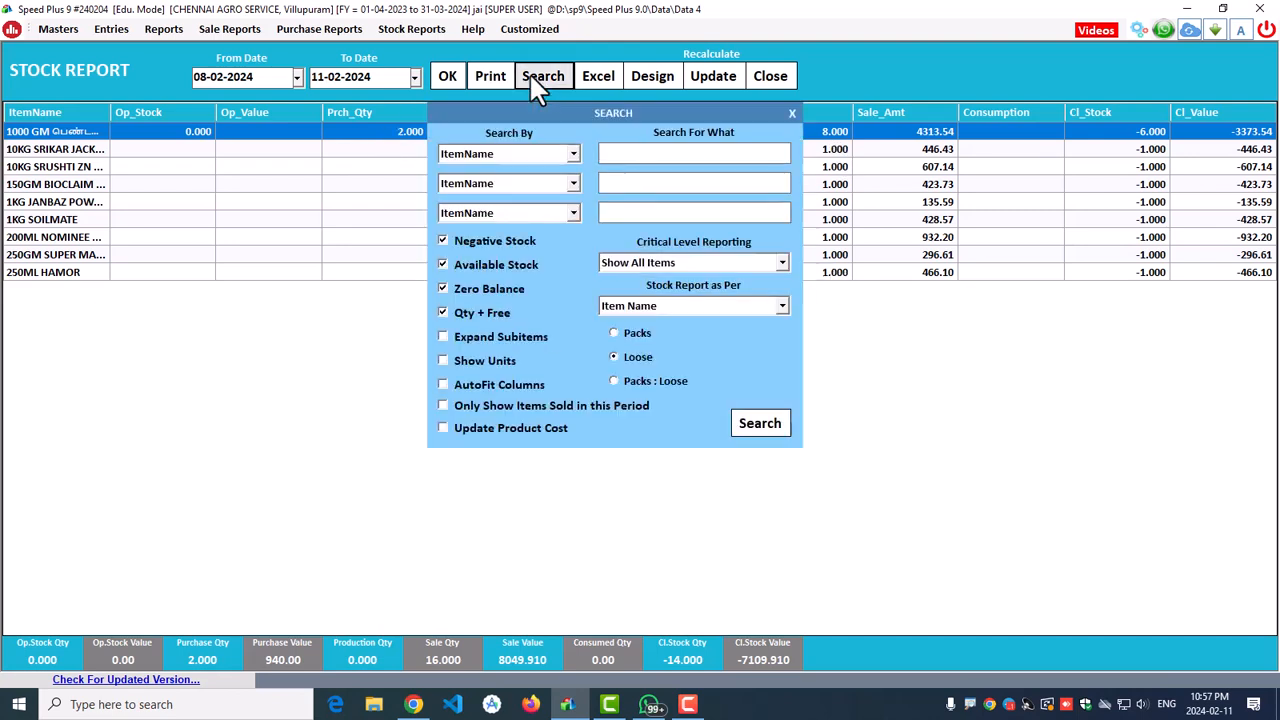
left_click(490, 388)
left_click(756, 426)
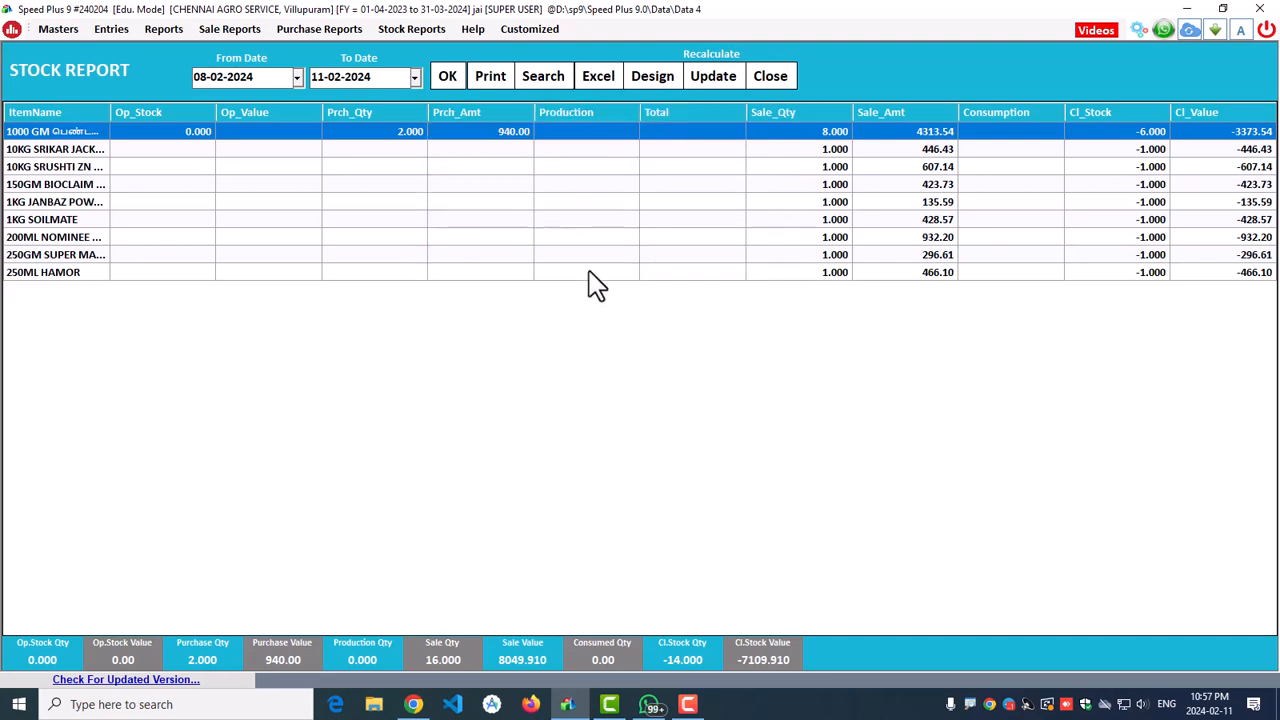
Step: Look through the stock report column design, then close the design window
left_click(646, 80)
scroll(104, 446, "down", 7)
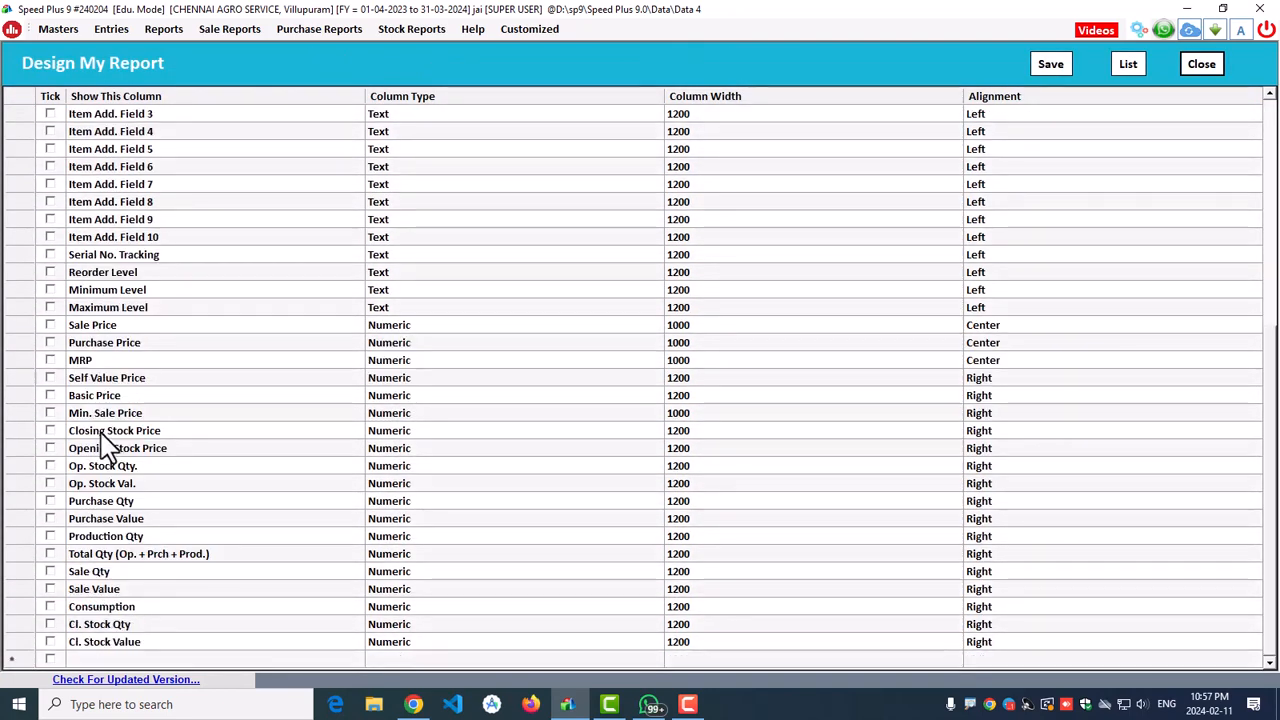
scroll(104, 446, "up", 7)
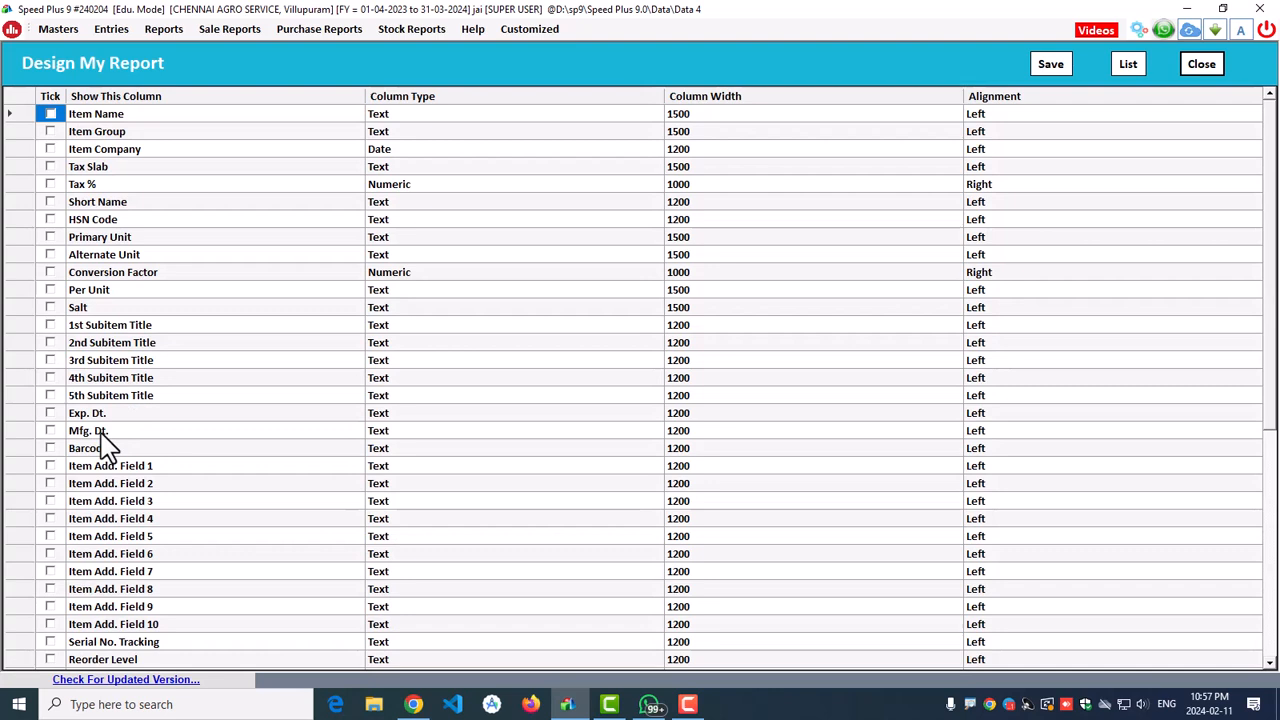
left_click(1213, 68)
left_click(780, 76)
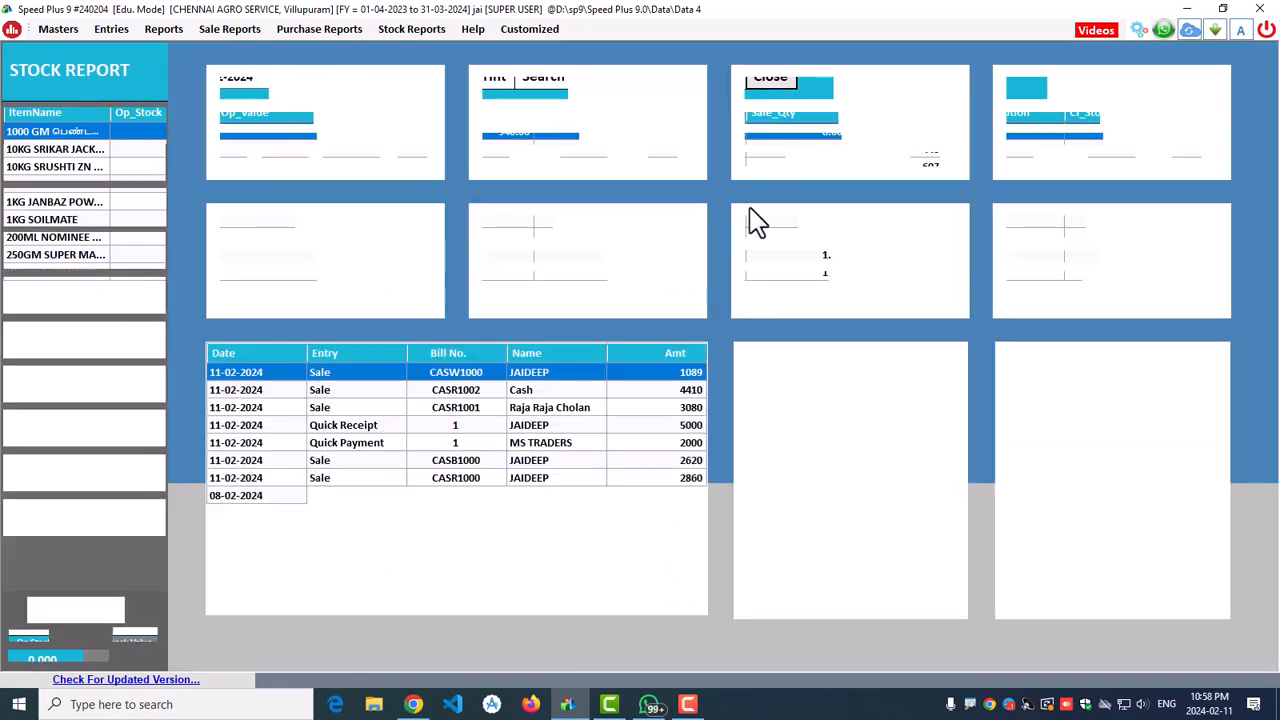
Step: In General Settings > Stock, set opening and closing stock valuation to Automatic
left_click(1138, 29)
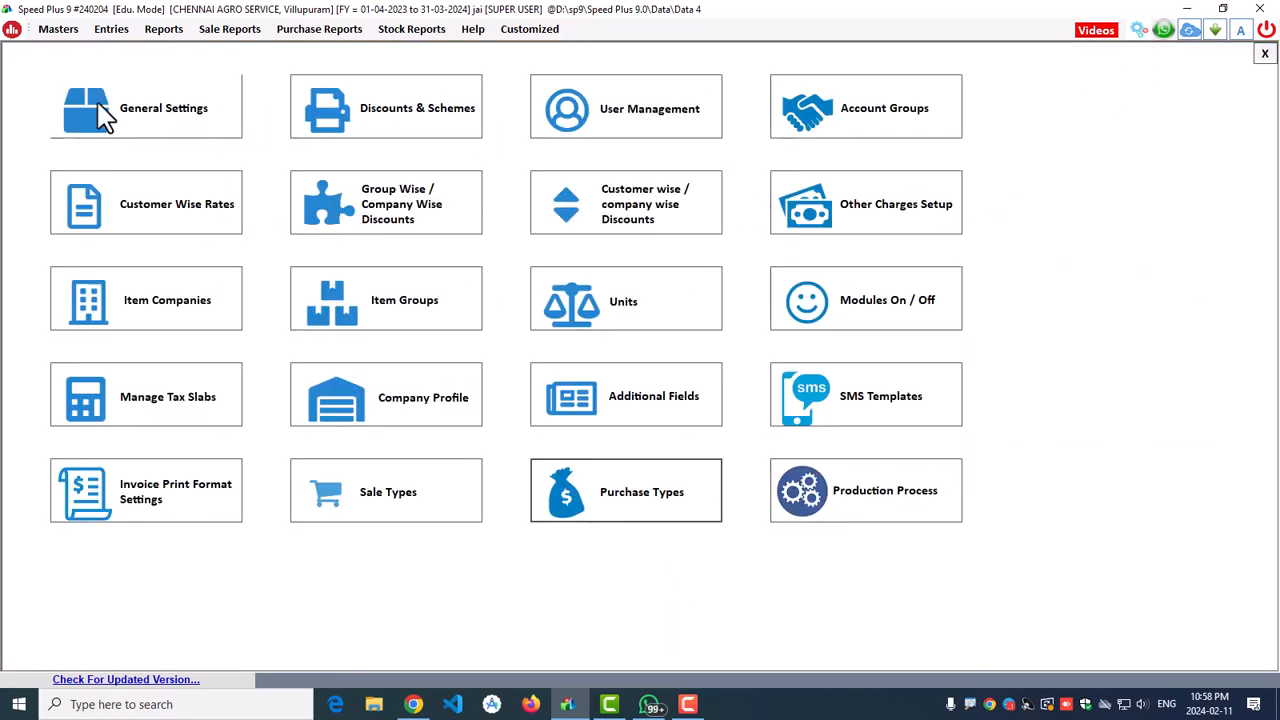
left_click(1264, 54)
left_click(1138, 29)
left_click(150, 119)
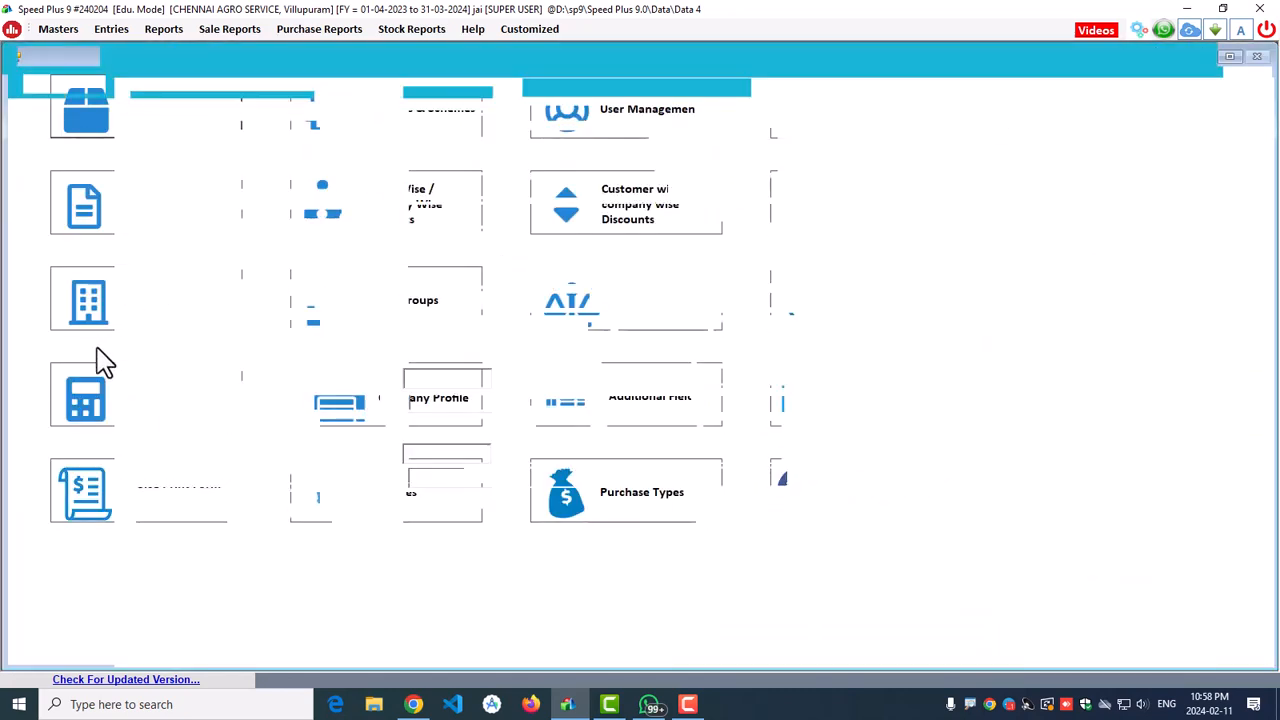
left_click(56, 340)
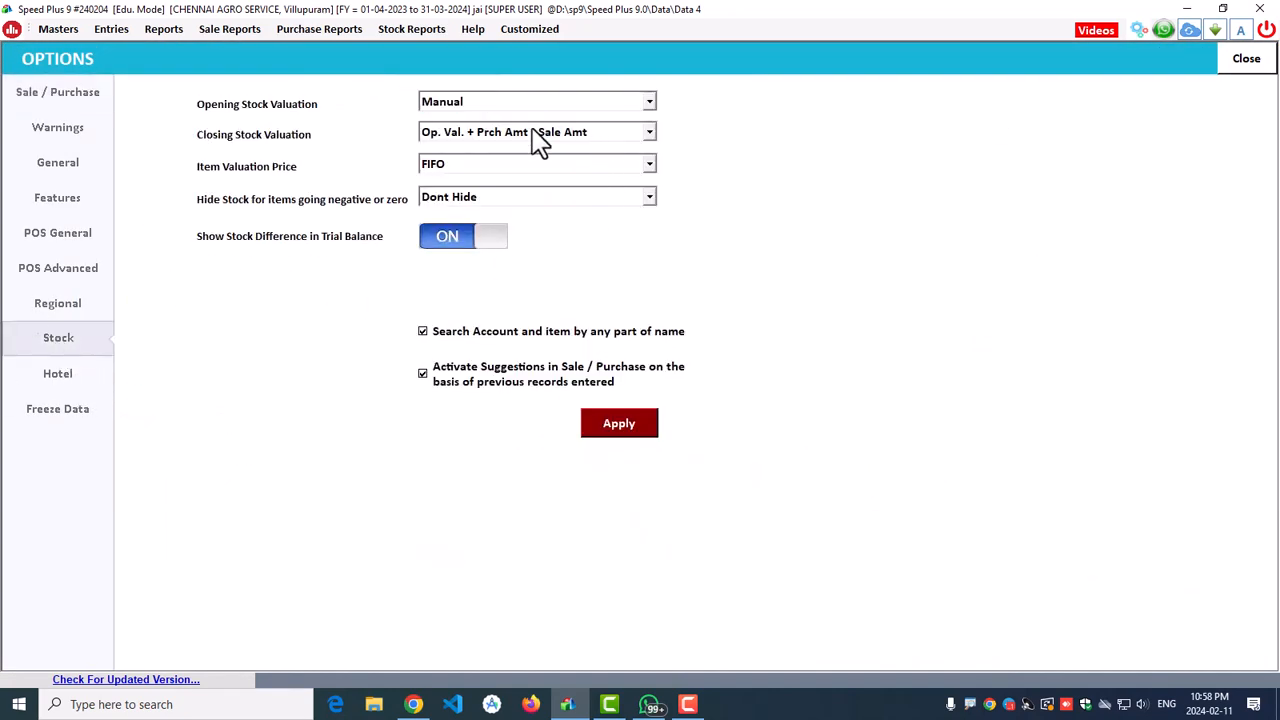
left_click(478, 106)
left_click(455, 133)
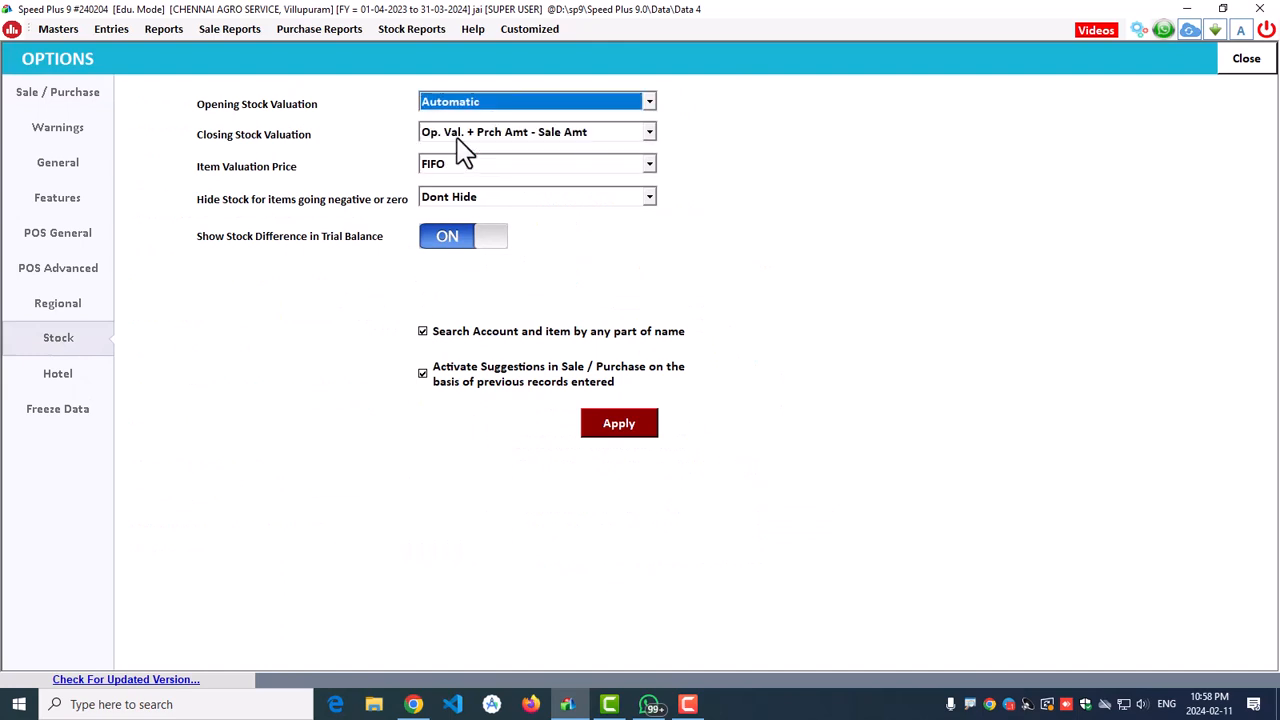
left_click(481, 138)
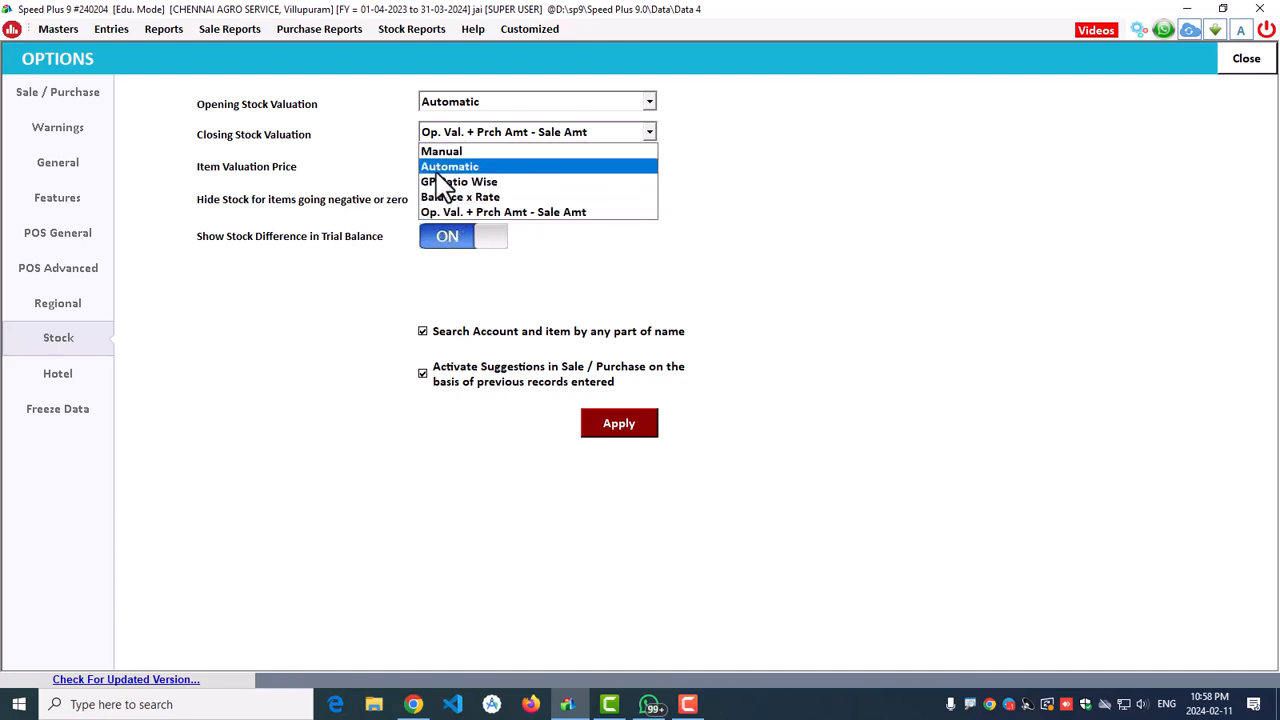
left_click(438, 168)
Step: Set the item valuation price to PurchasePrice
left_click(470, 166)
scroll(505, 200, "up", 1)
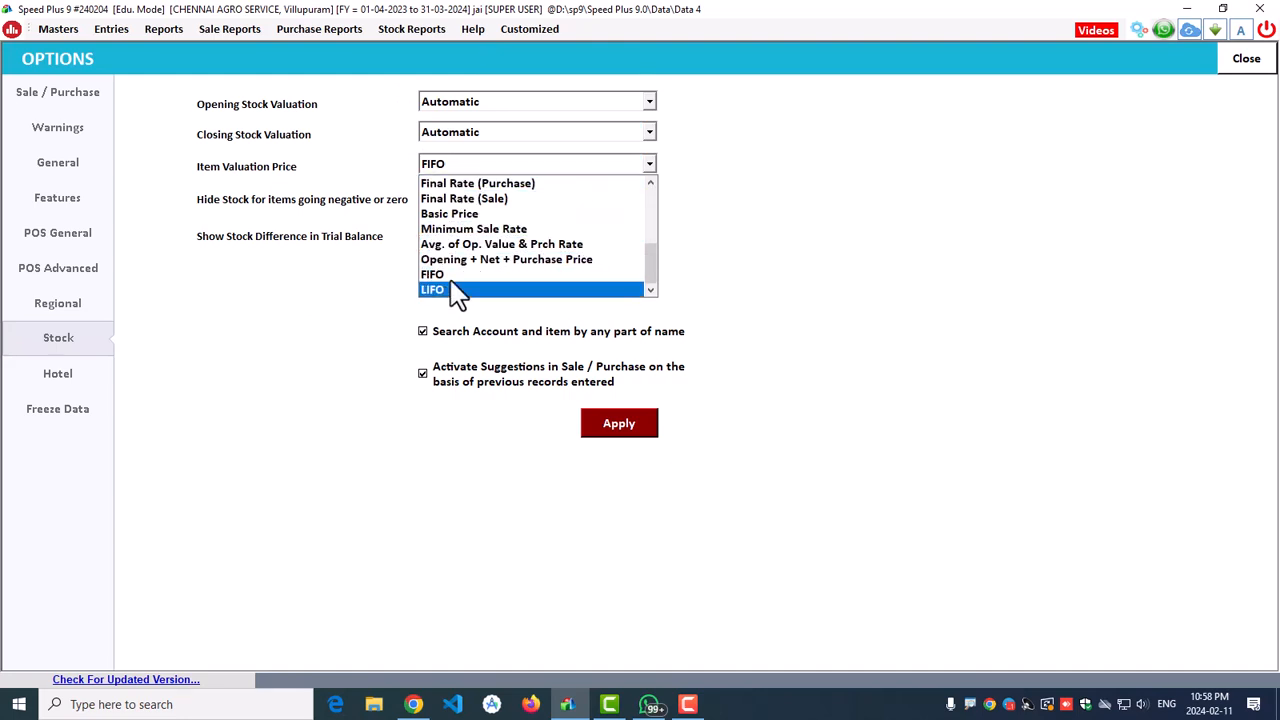
scroll(456, 292, "up", 4)
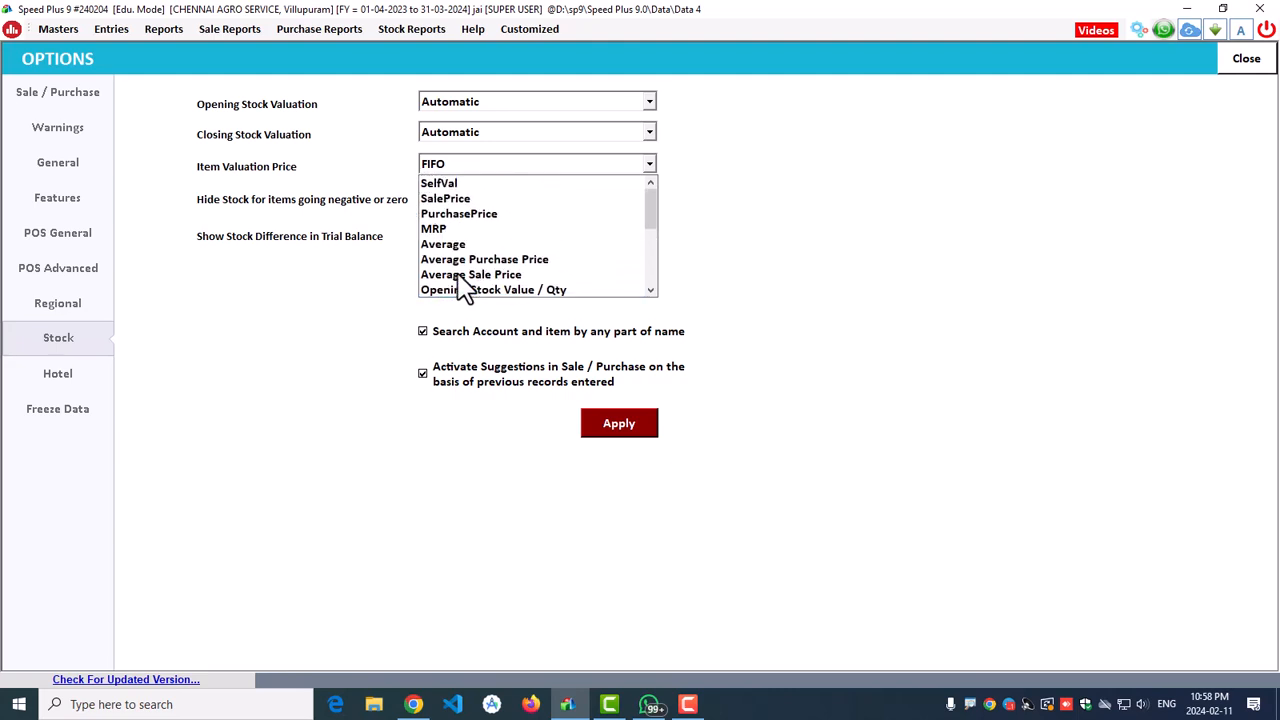
left_click(462, 214)
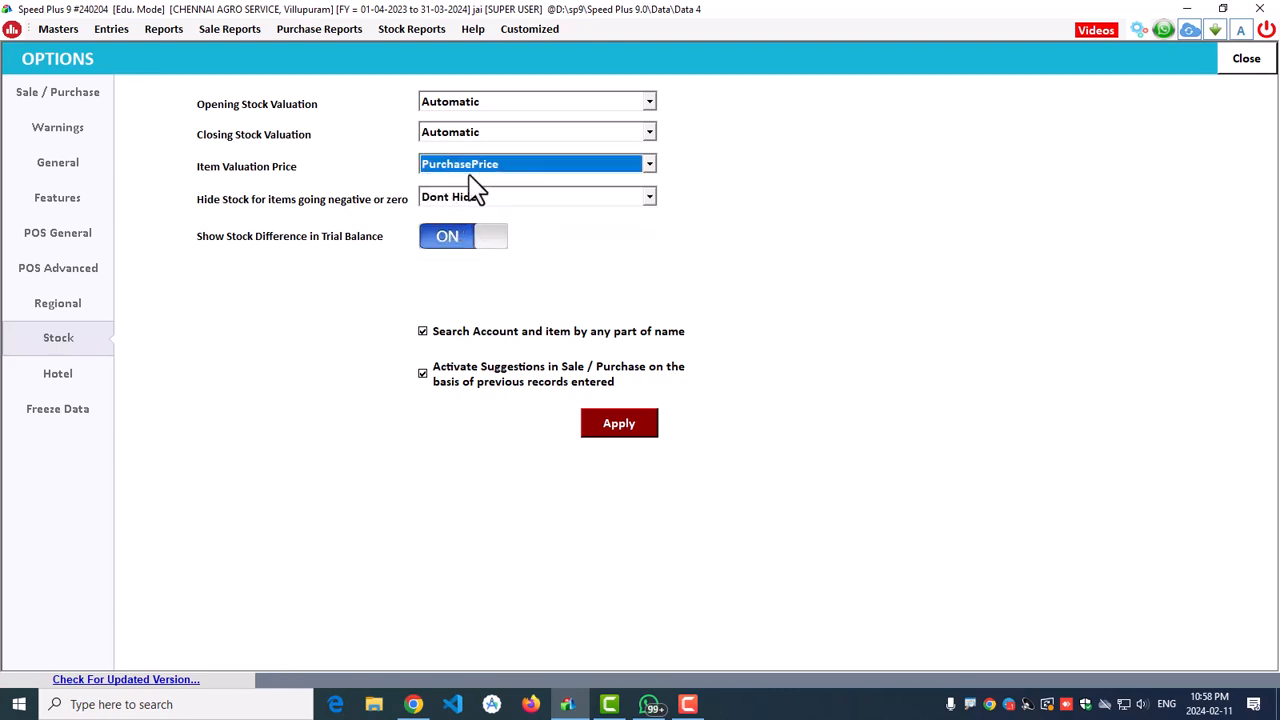
left_click(467, 178)
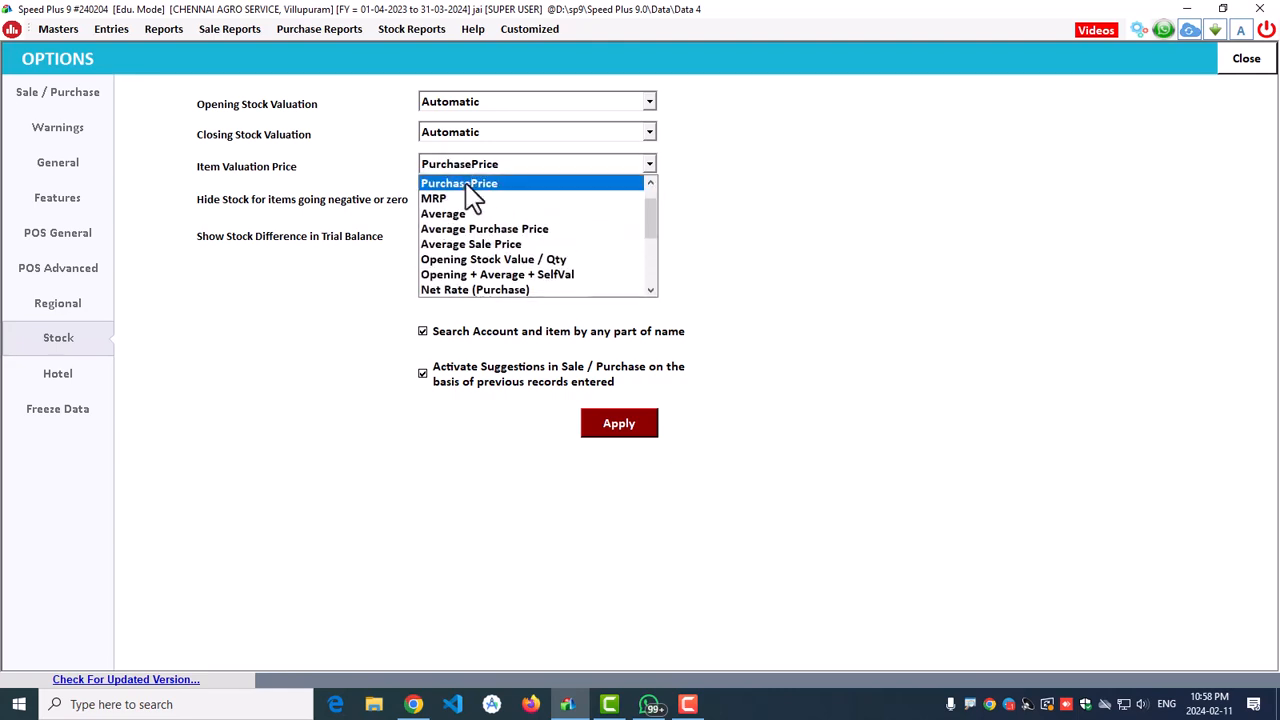
scroll(471, 220, "up", 1)
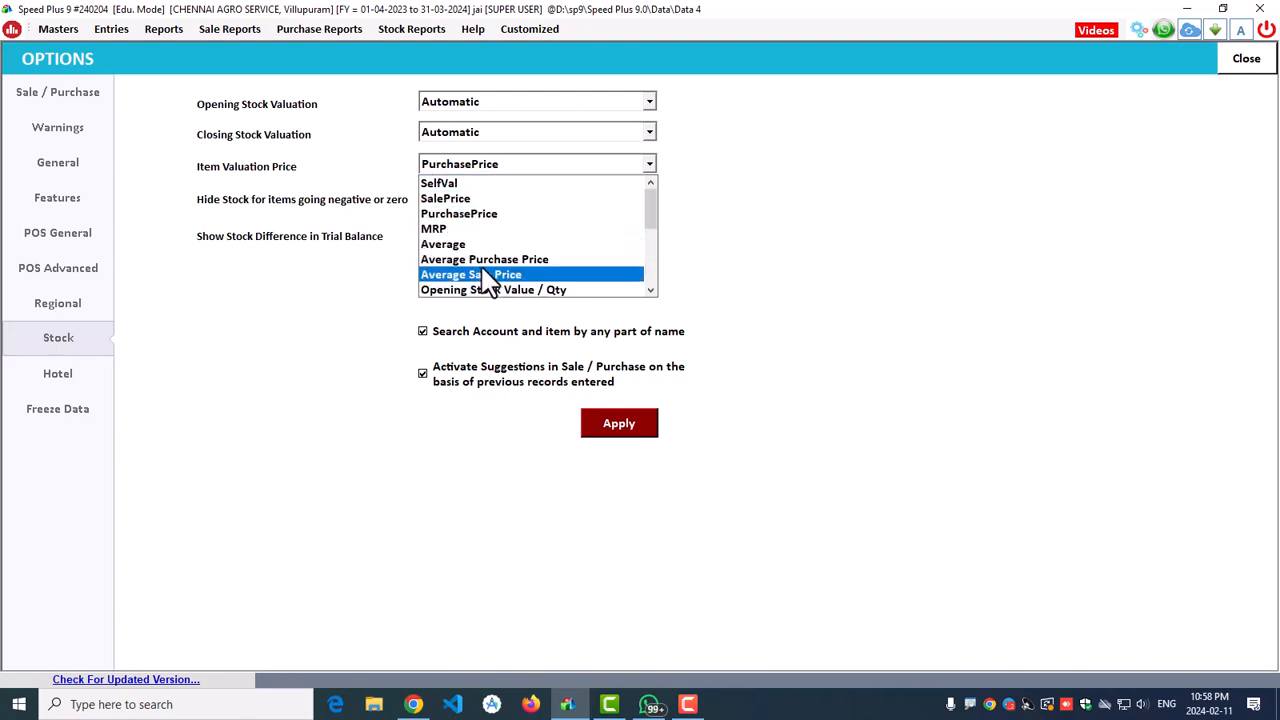
scroll(495, 268, "down", 1)
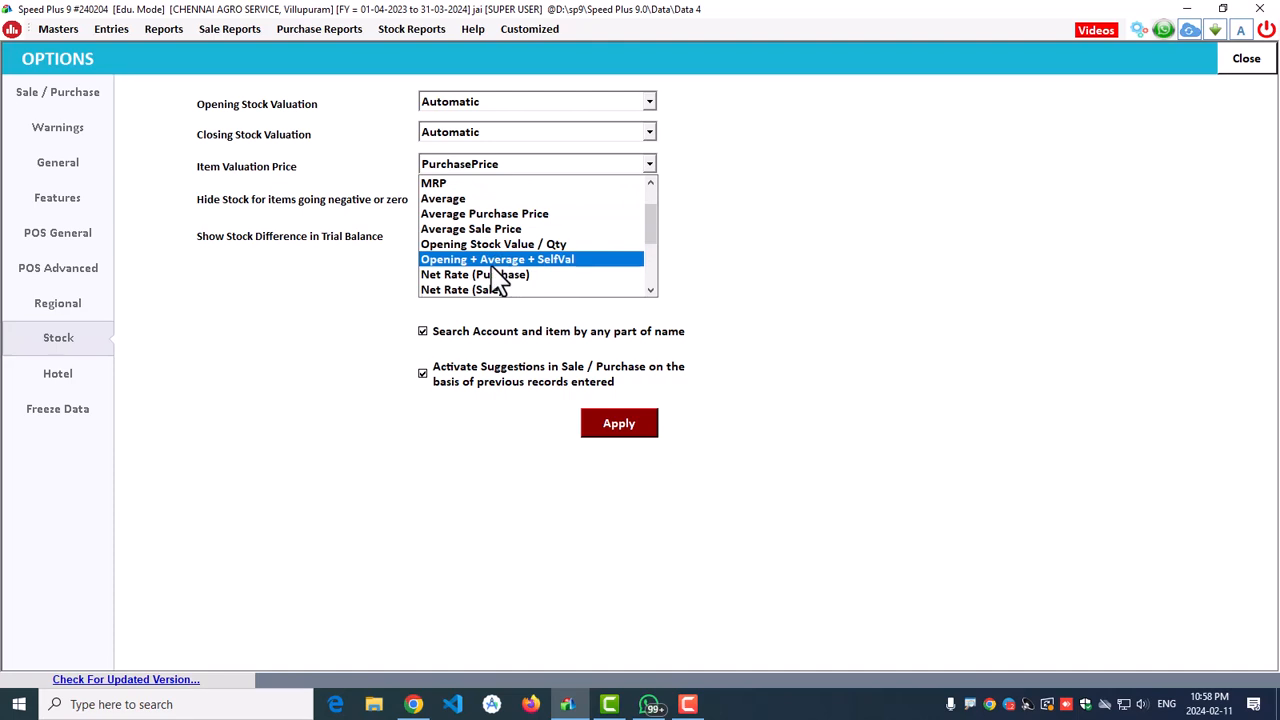
scroll(475, 250, "down", 1)
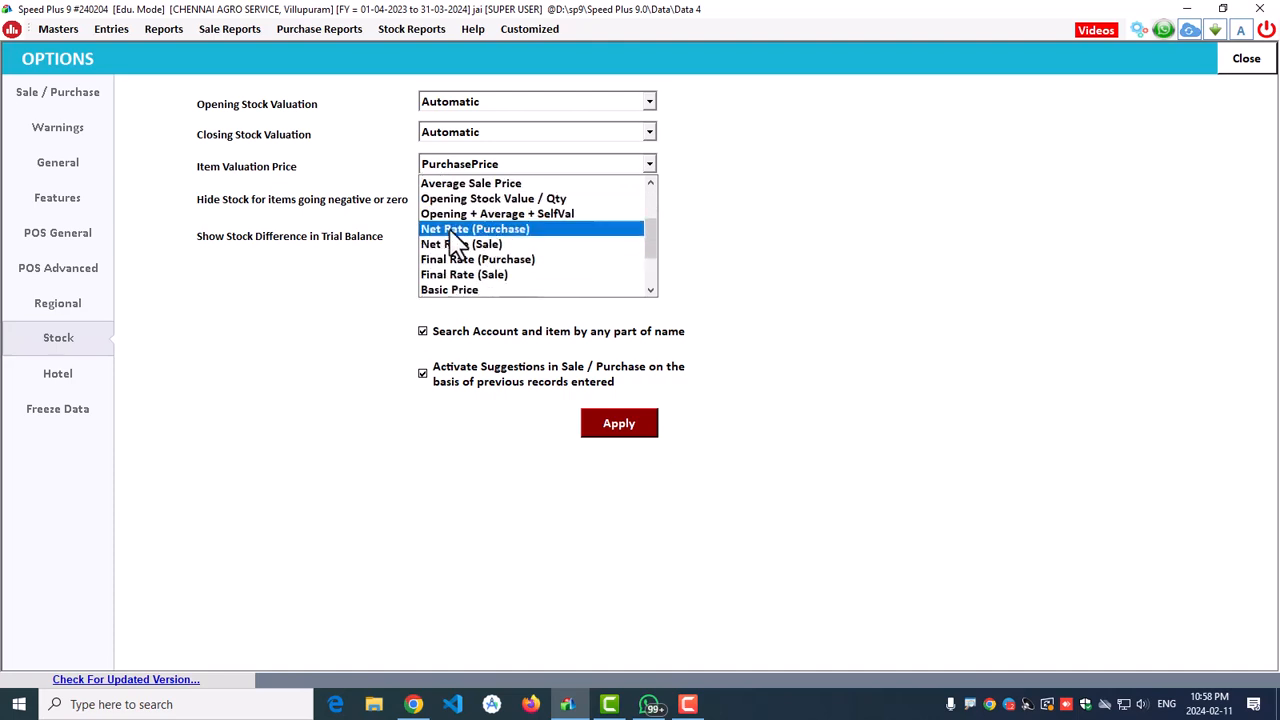
scroll(457, 248, "down", 1)
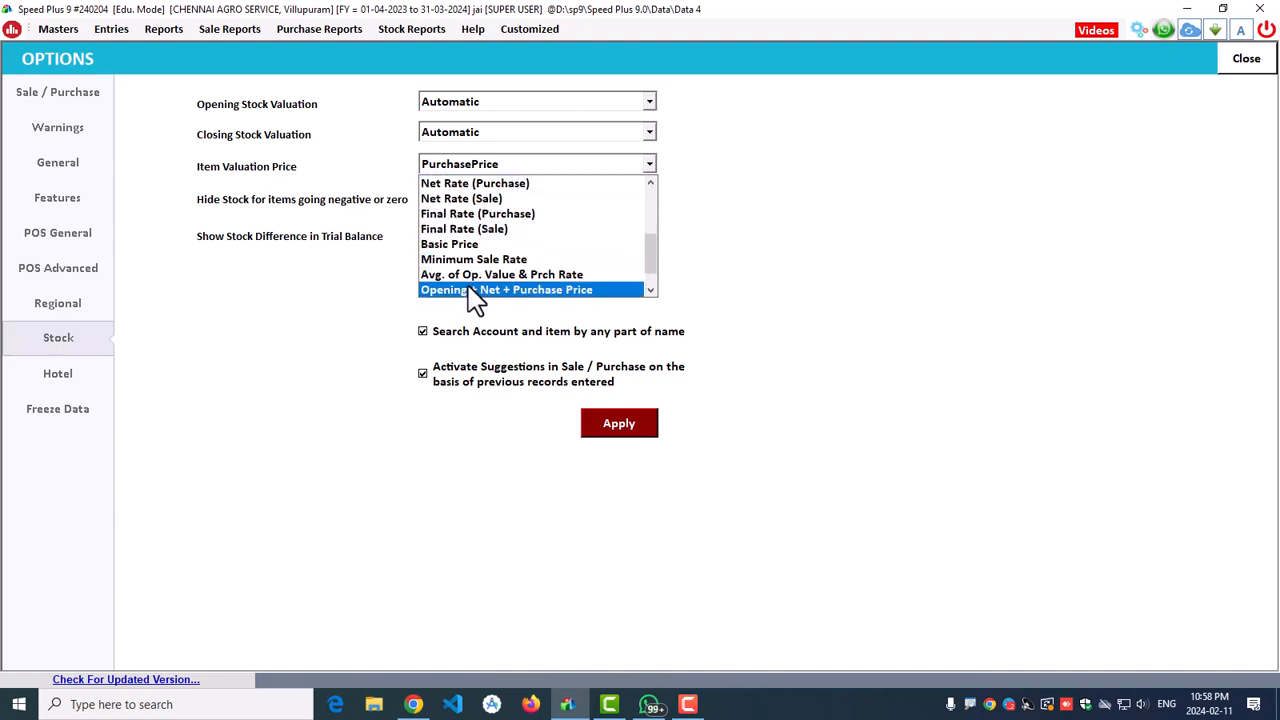
scroll(478, 290, "down", 1)
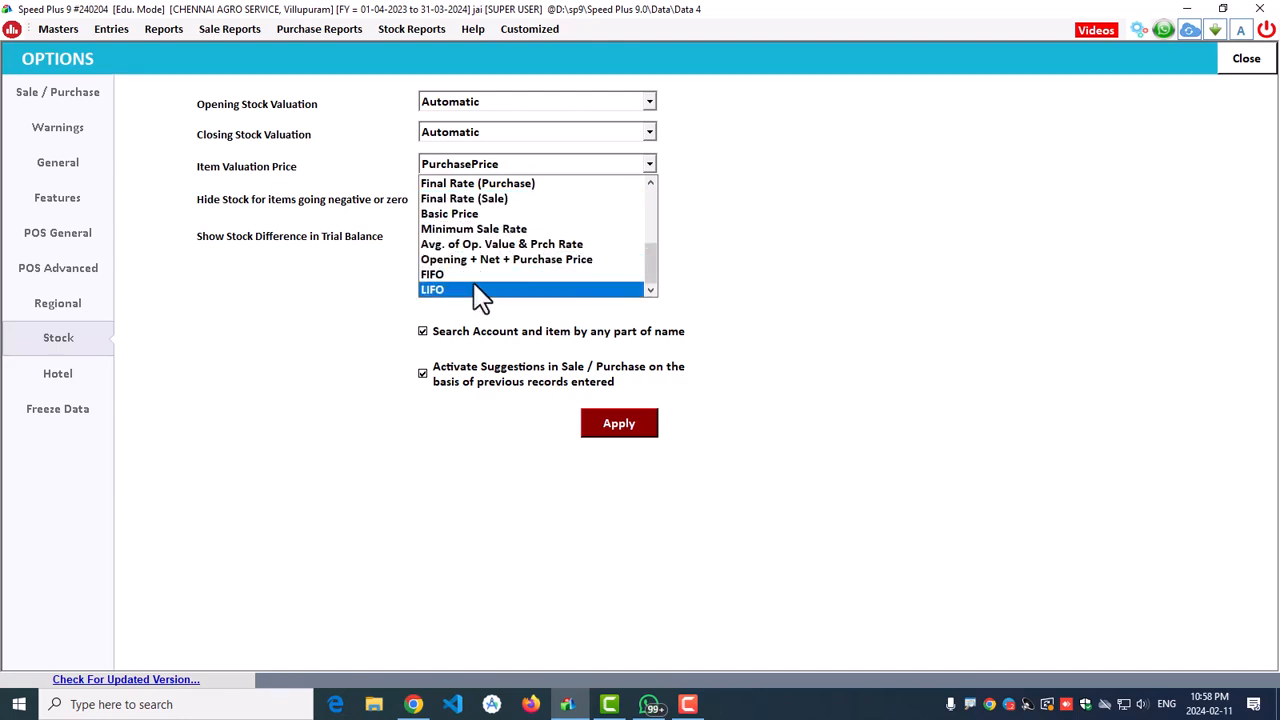
scroll(478, 290, "up", 4)
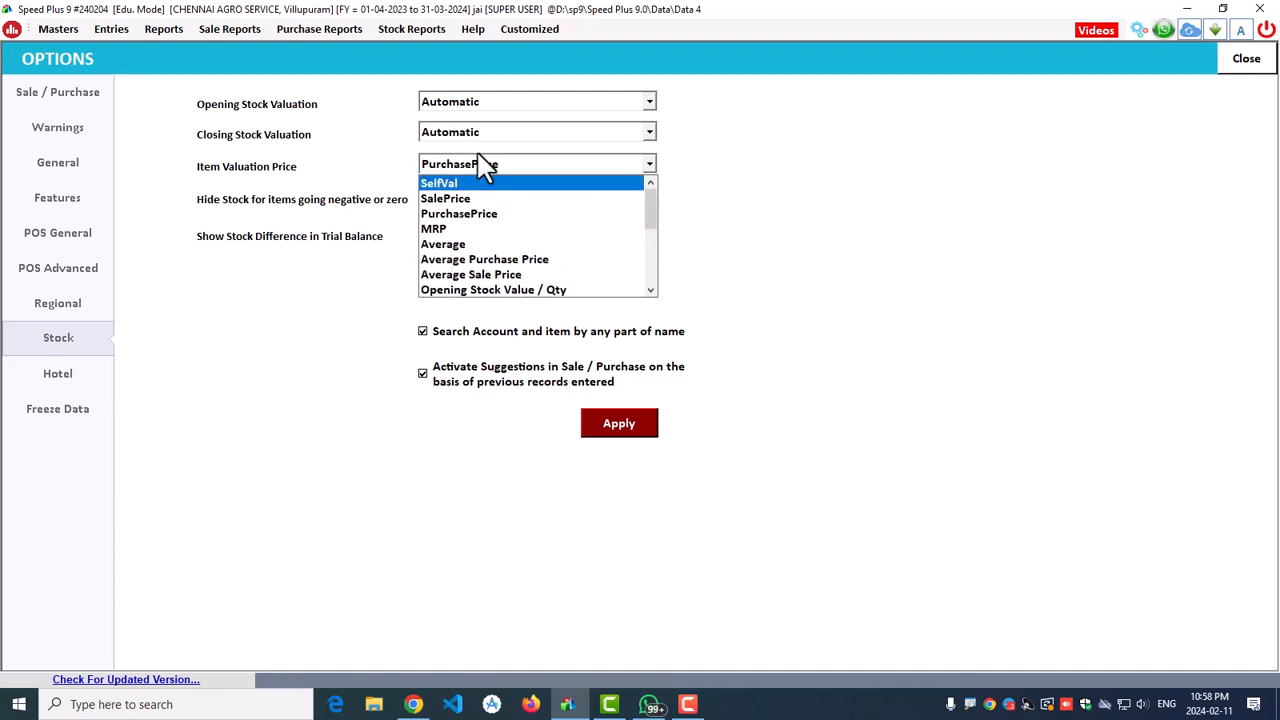
scroll(508, 238, "down", 4)
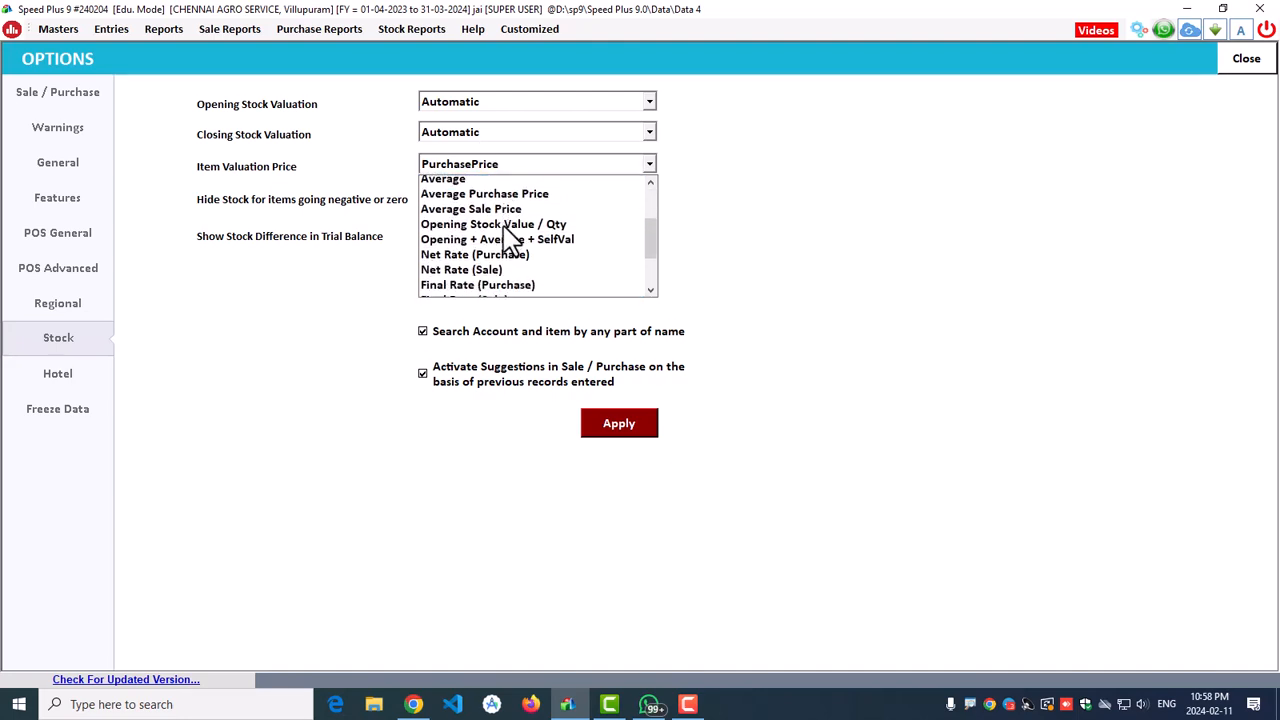
scroll(508, 235, "up", 4)
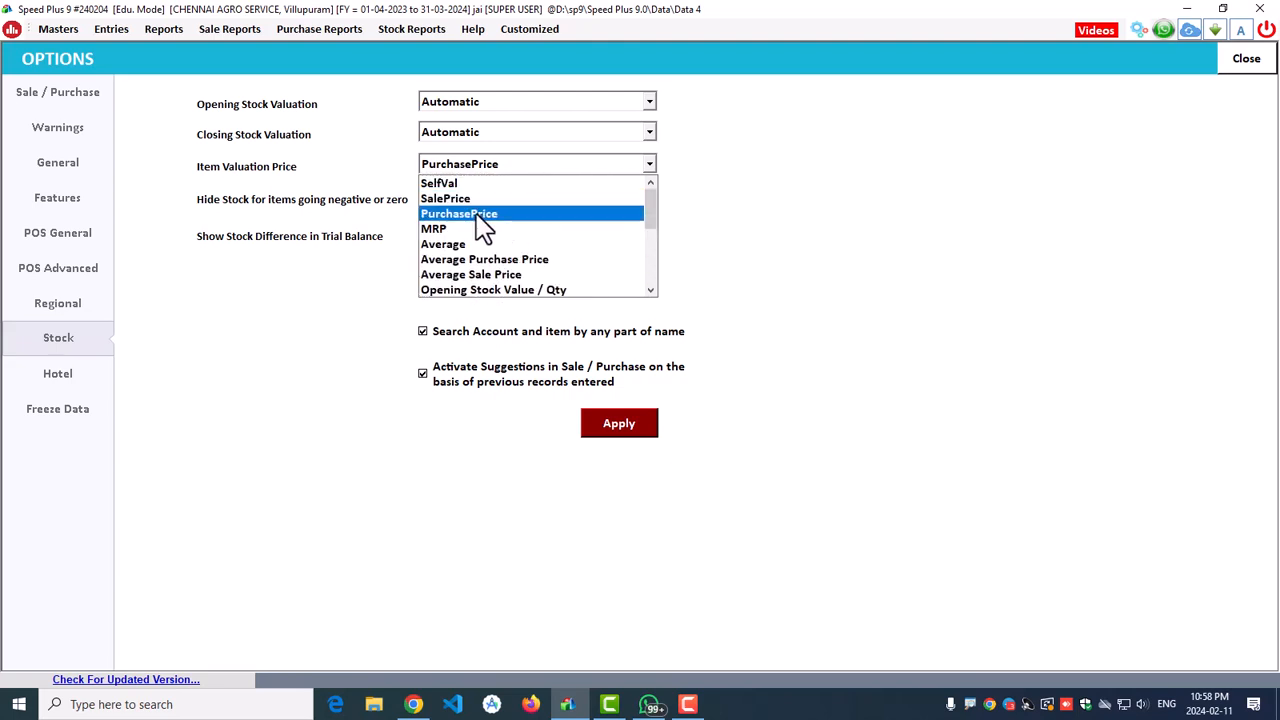
left_click(485, 213)
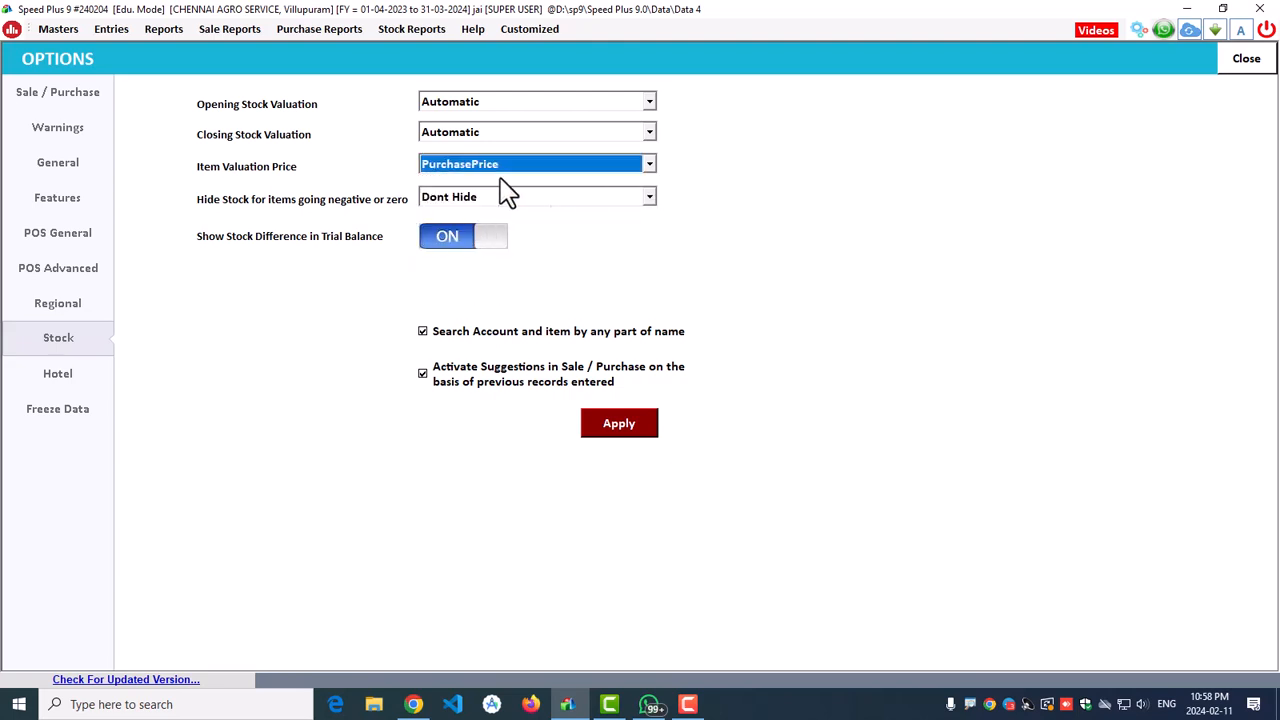
Step: Apply the stock settings, acknowledge the saved confirmation, and close the options window
left_click(617, 428)
left_click(648, 400)
left_click(1252, 62)
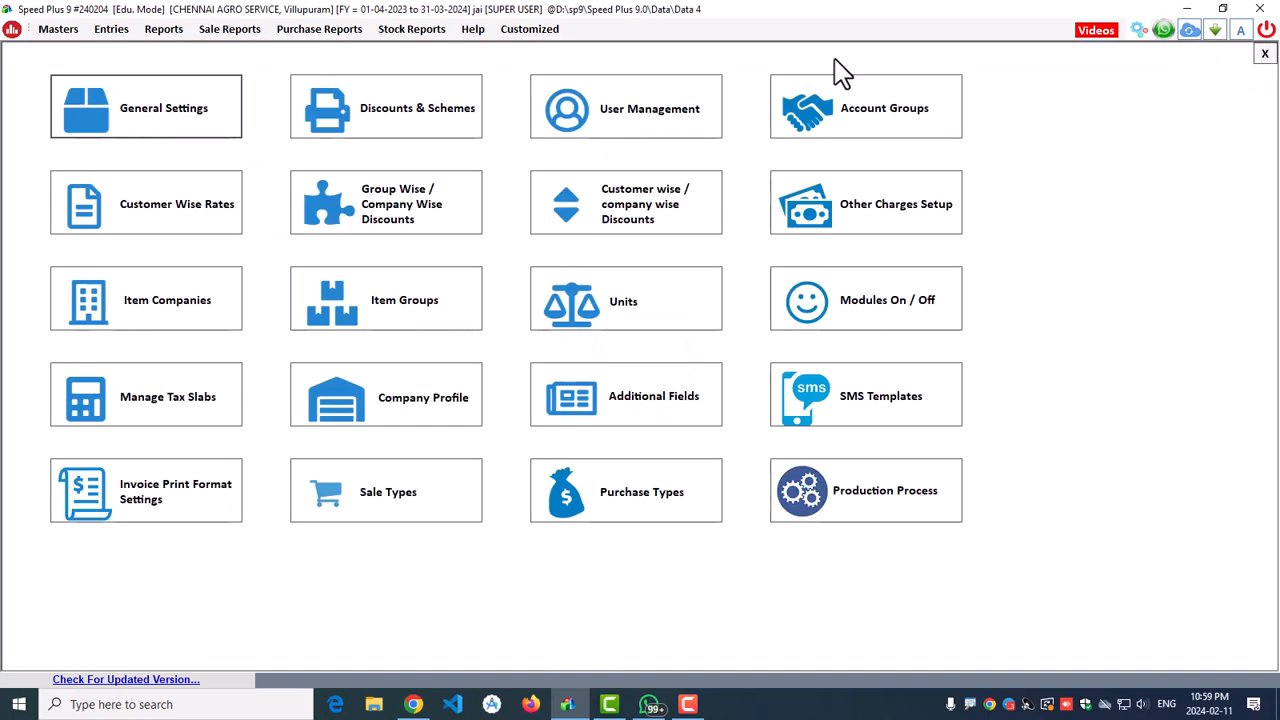
Step: Reload the stock report, now showing closing stock value 0.000, and close it
left_click(1264, 53)
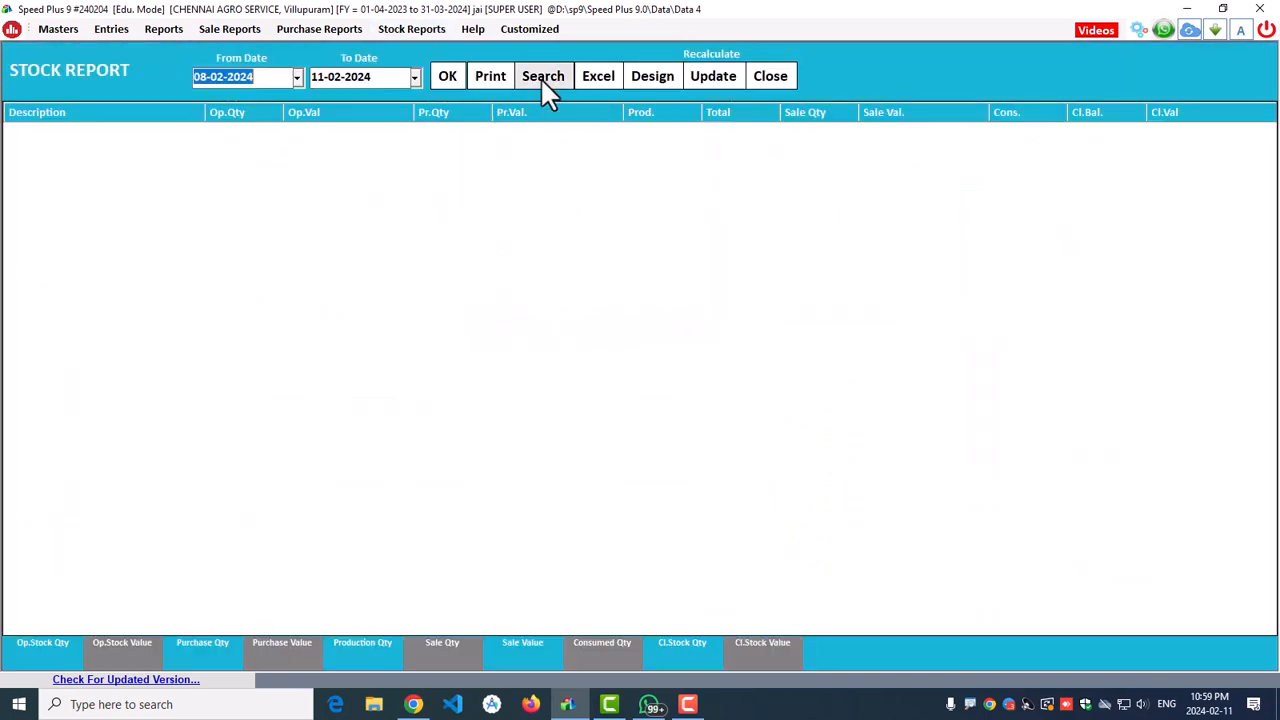
left_click(452, 77)
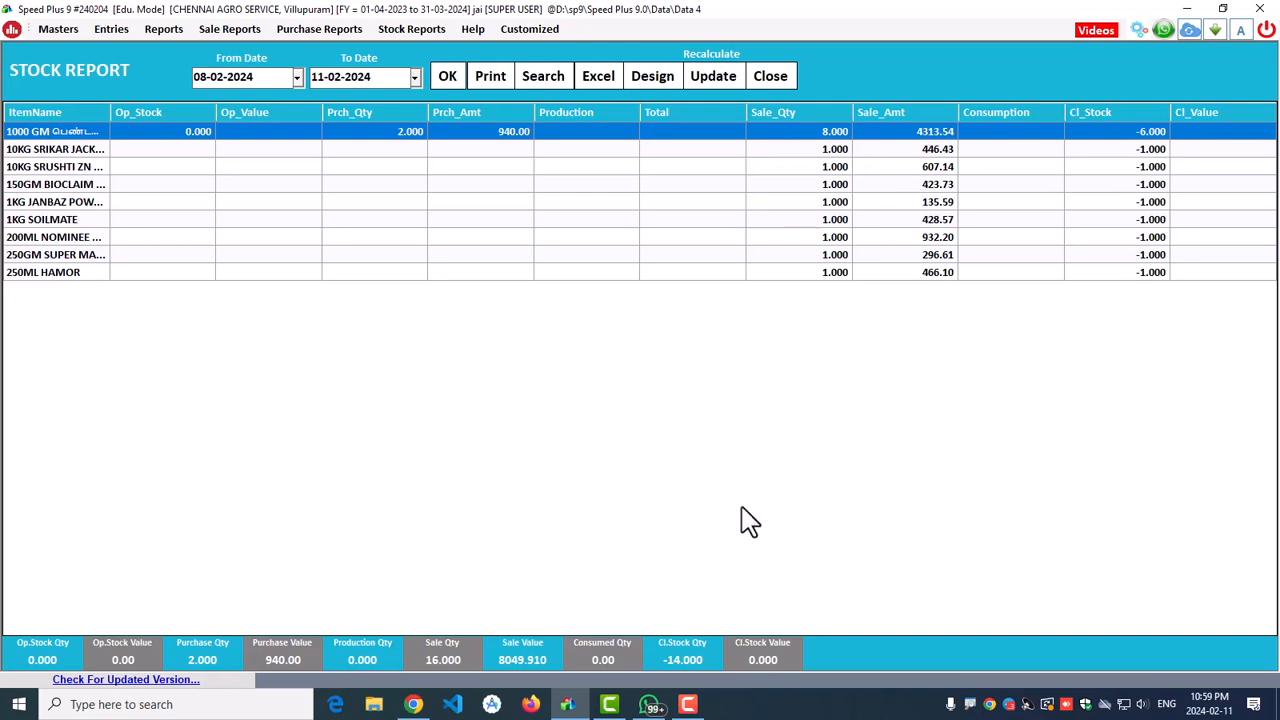
left_click(771, 78)
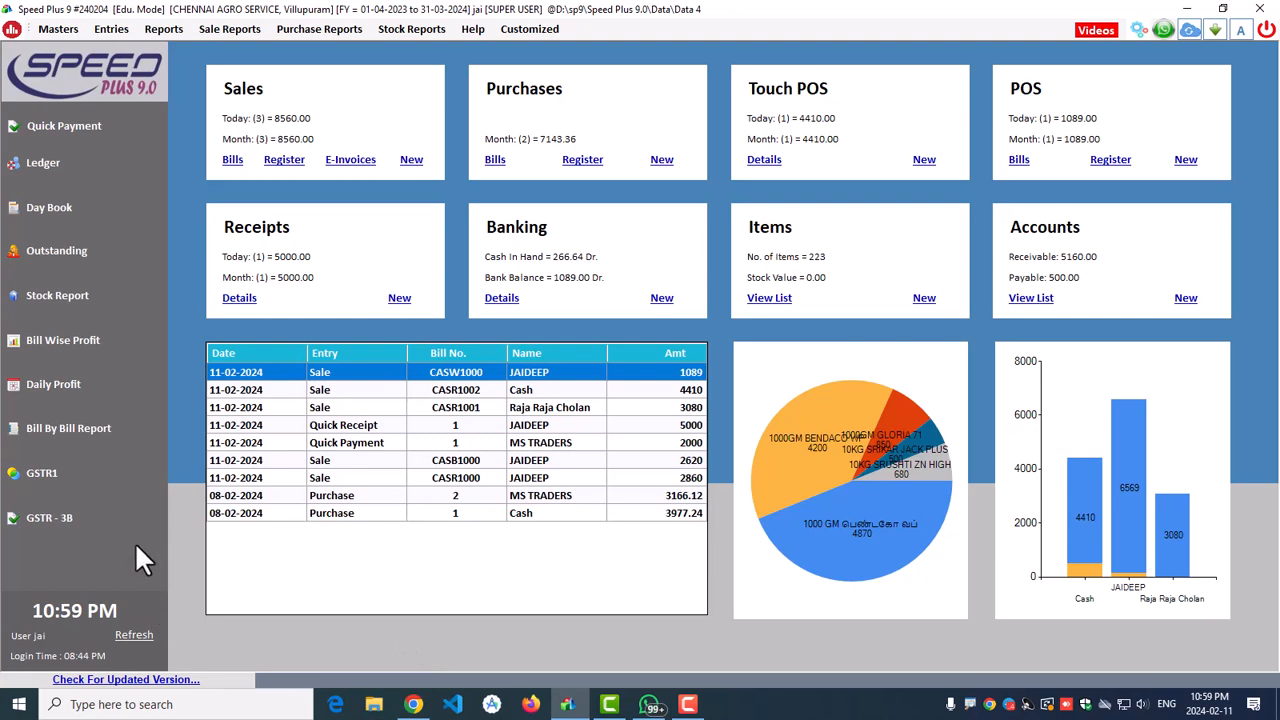
left_click(50, 472)
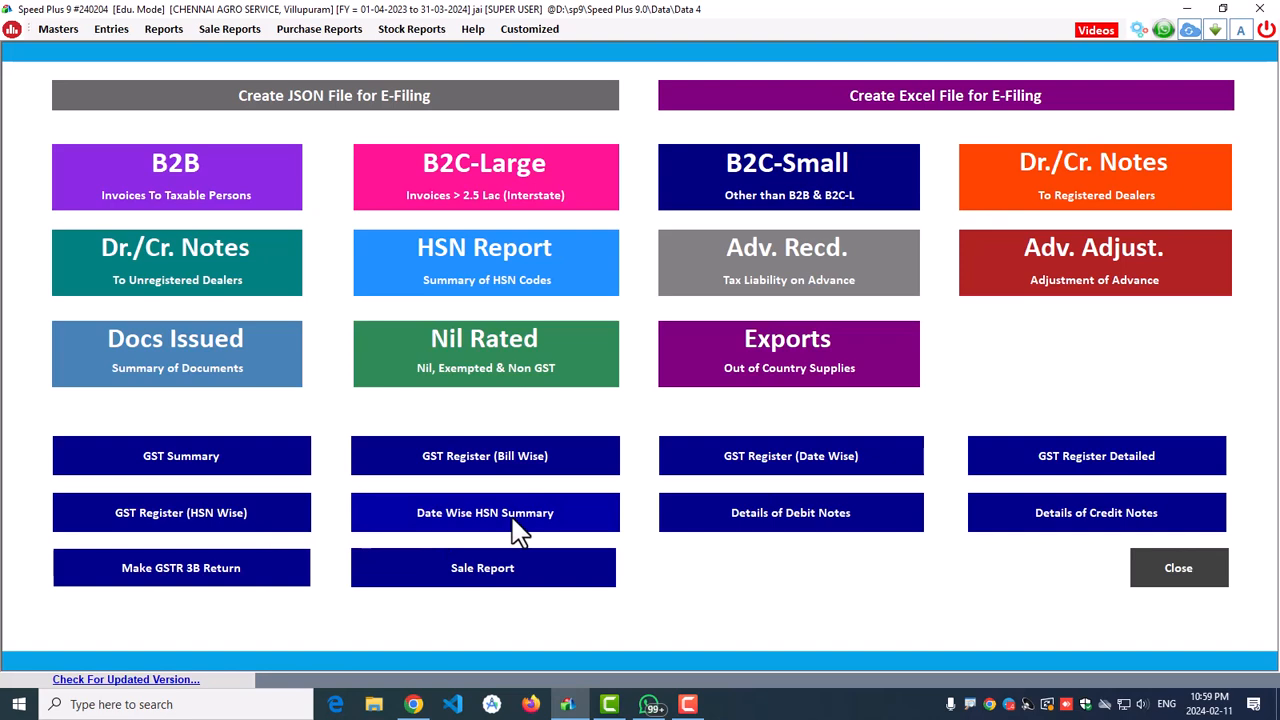
left_click(482, 578)
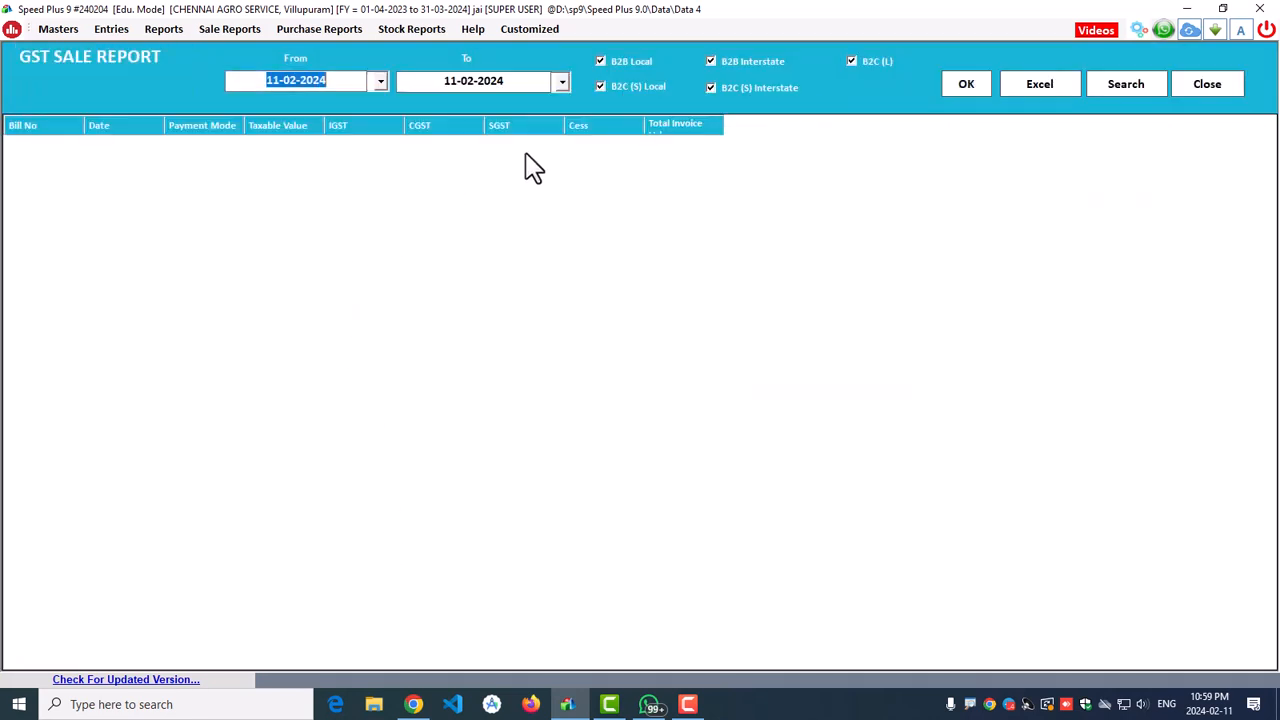
left_click(969, 96)
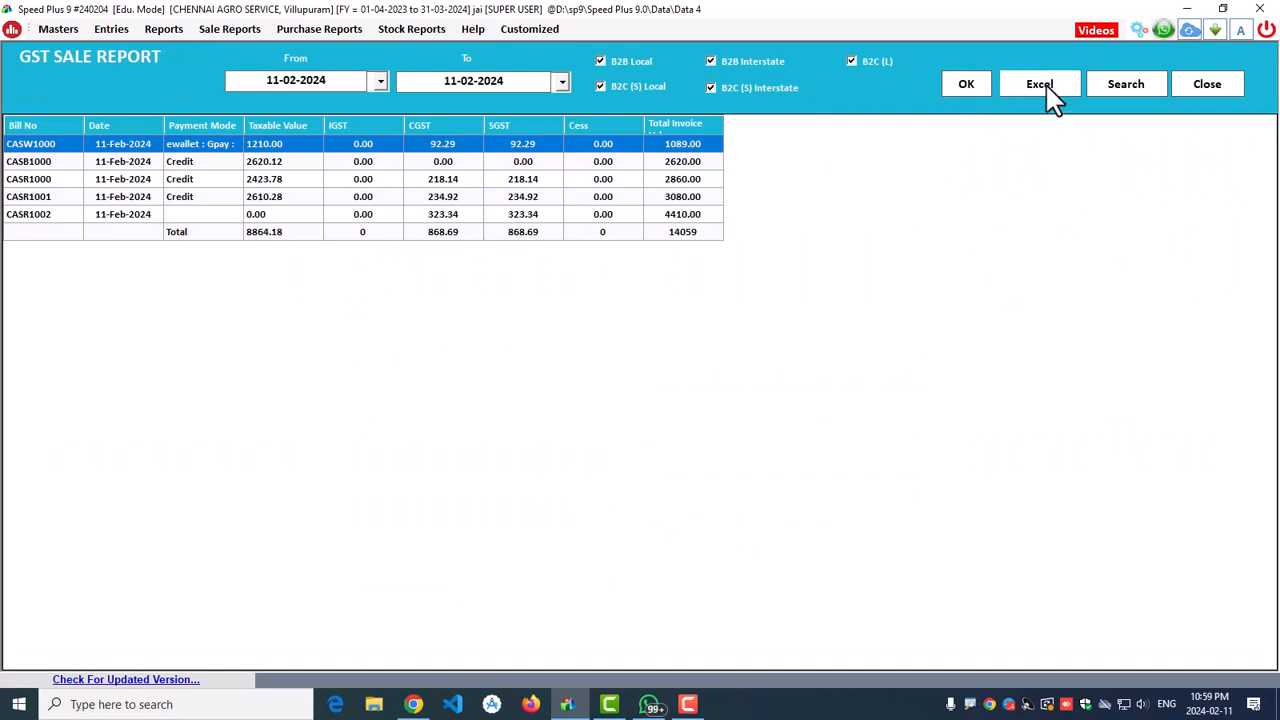
left_click(1206, 88)
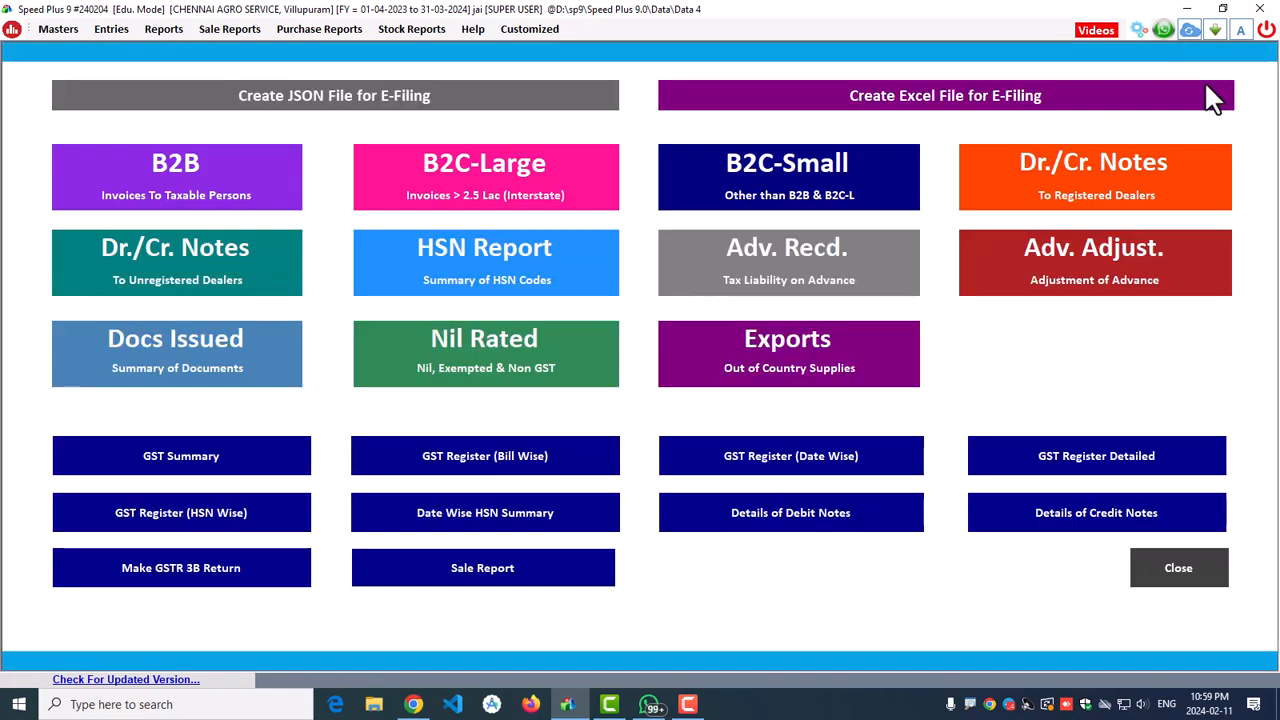
left_click(1222, 578)
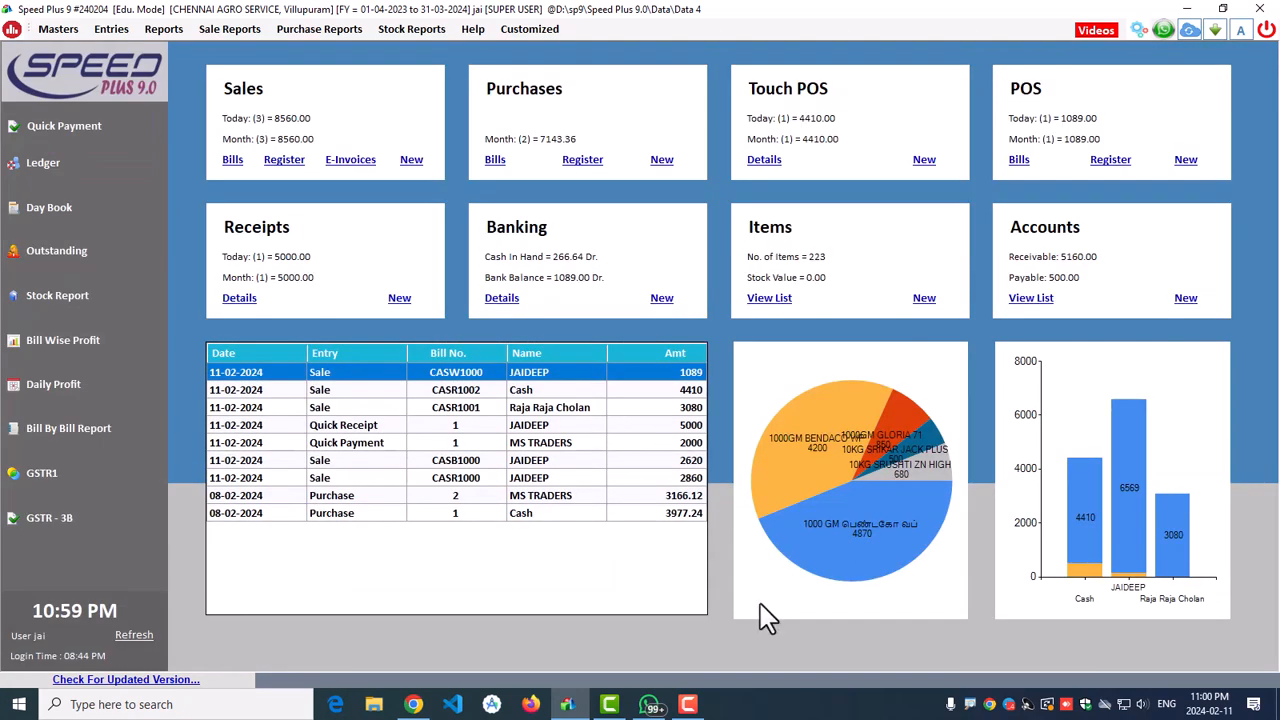